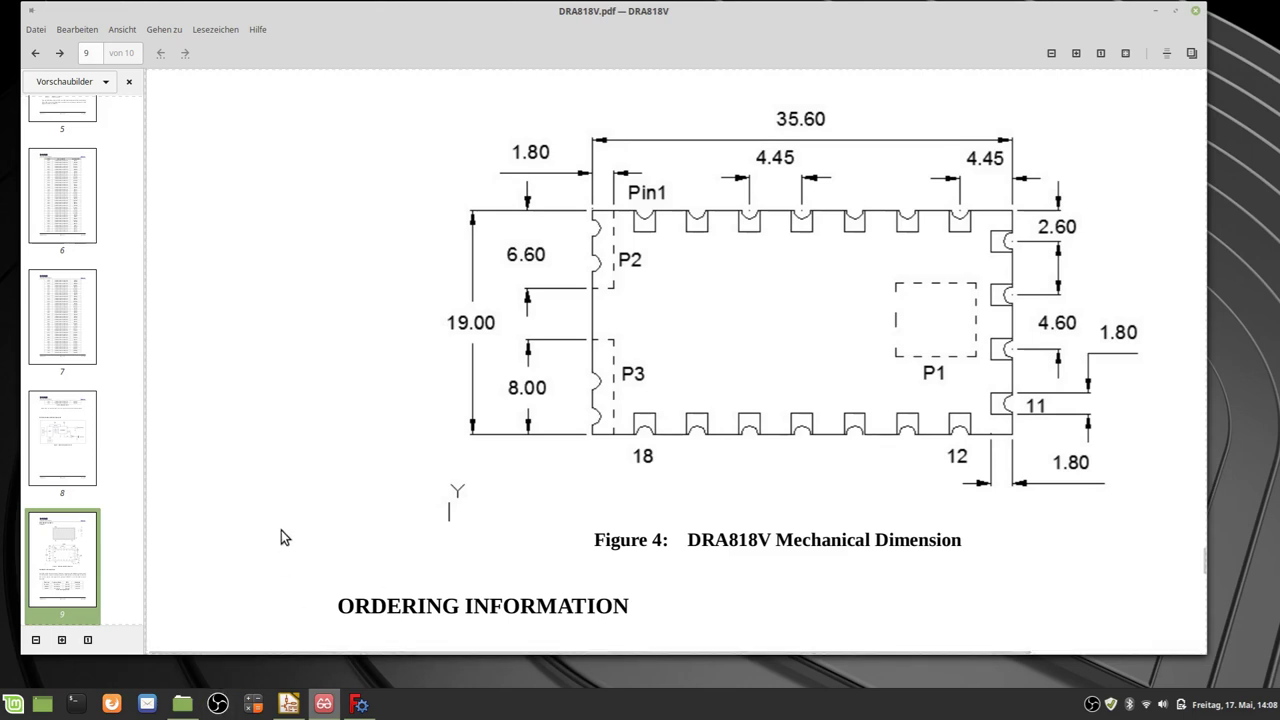
Switch from the DRA818V drawing in Xreader over to FreeCAD.
left_click(357, 705)
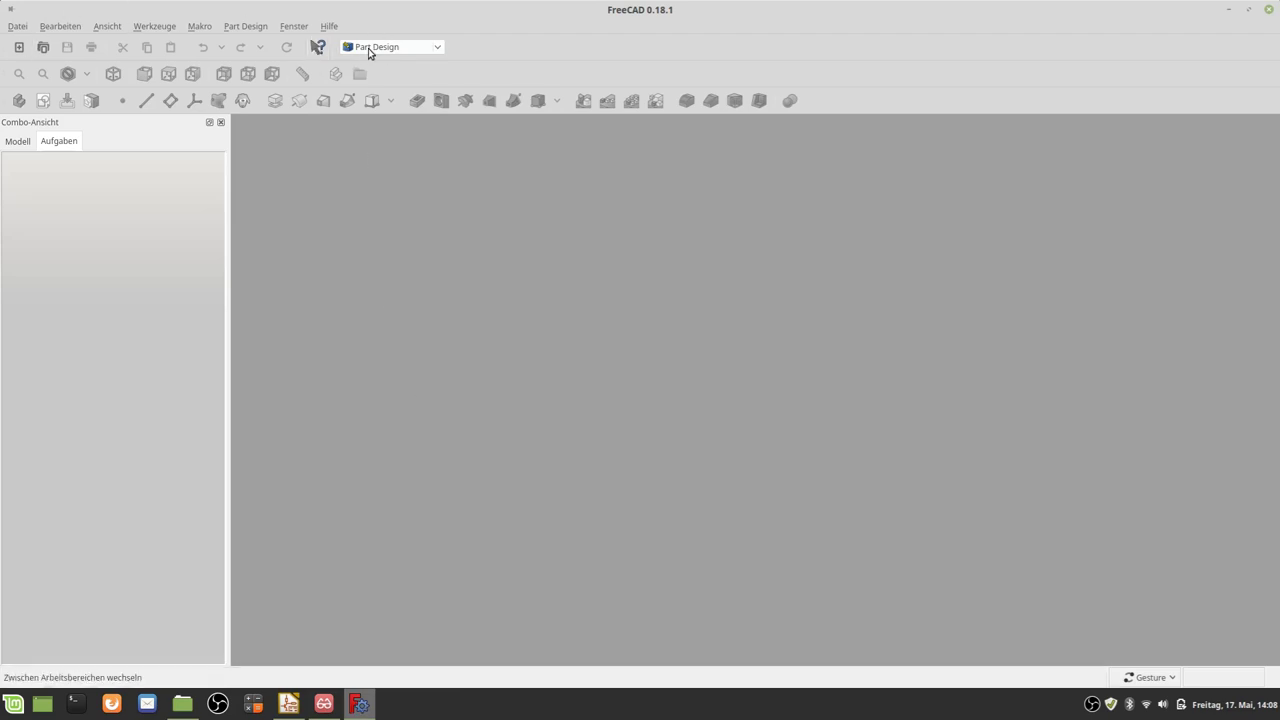
In Part Design, create a new document with a body and a sketch on XY_Plane.
left_click(367, 48)
left_click(369, 48)
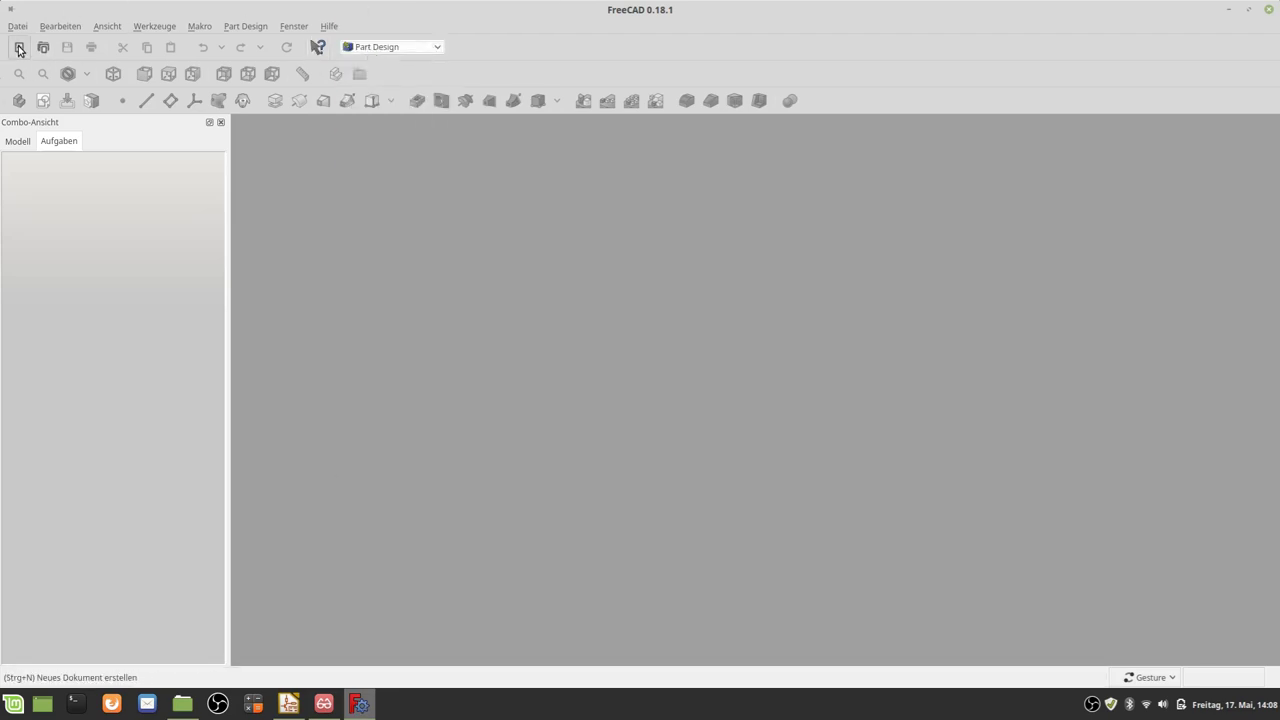
left_click(19, 47)
left_click(71, 189)
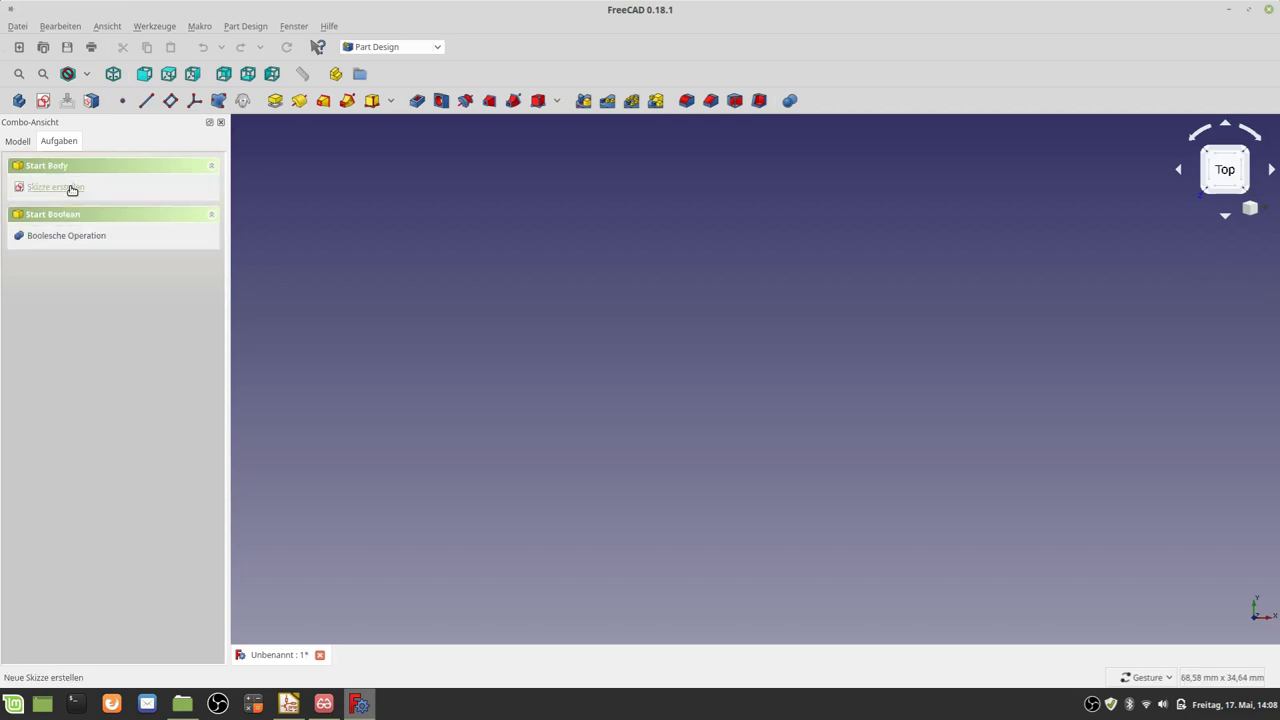
left_click(71, 189)
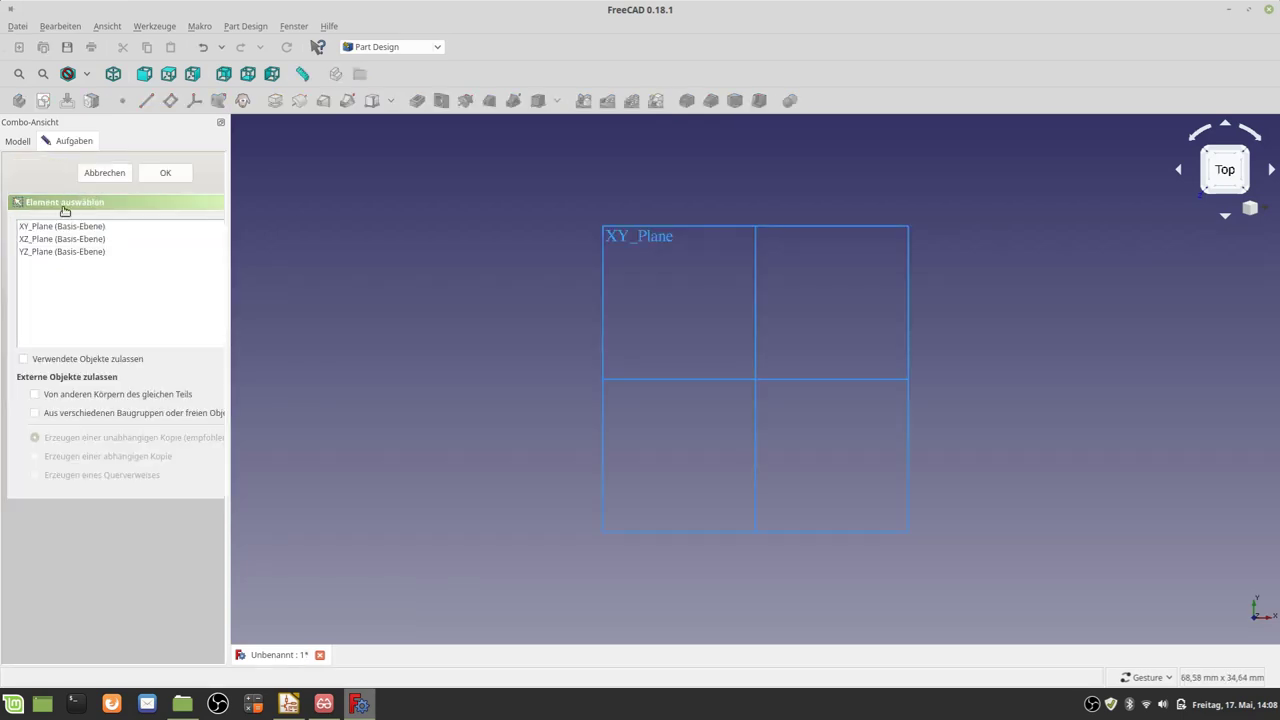
left_click(45, 228)
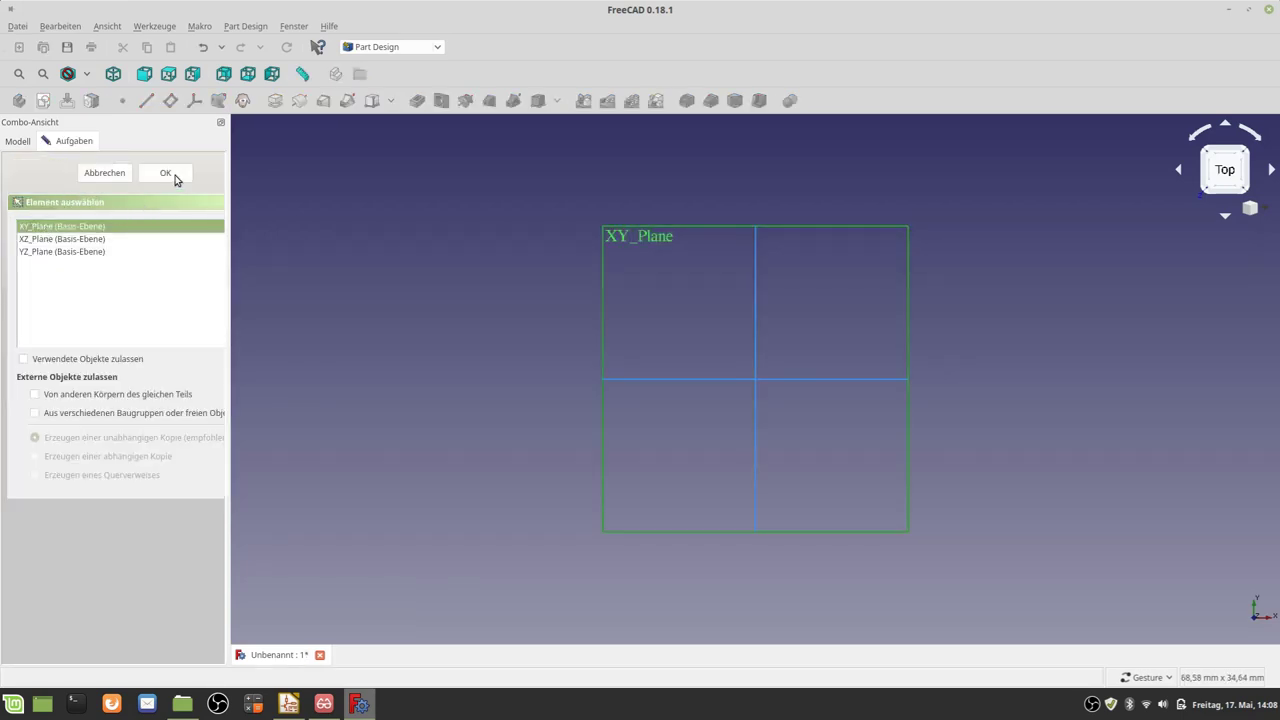
left_click(166, 173)
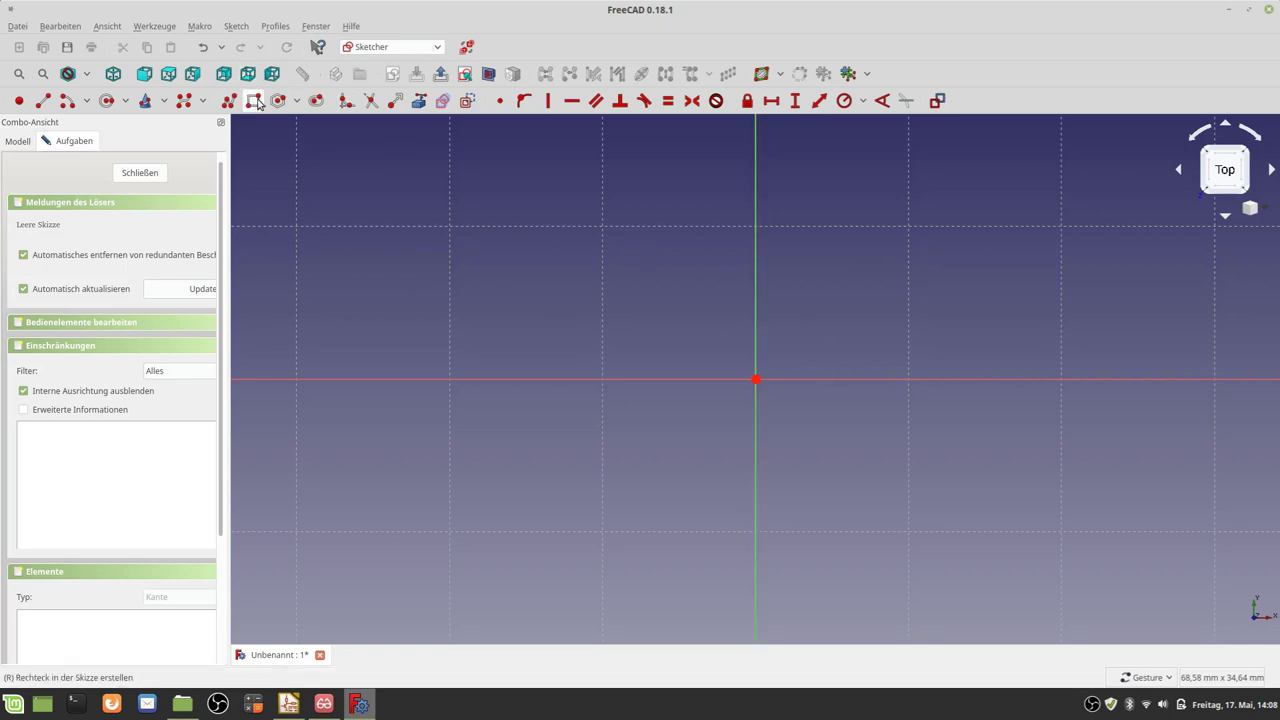
Draw an inner rectangle and a larger outer rectangle around it.
key("r")
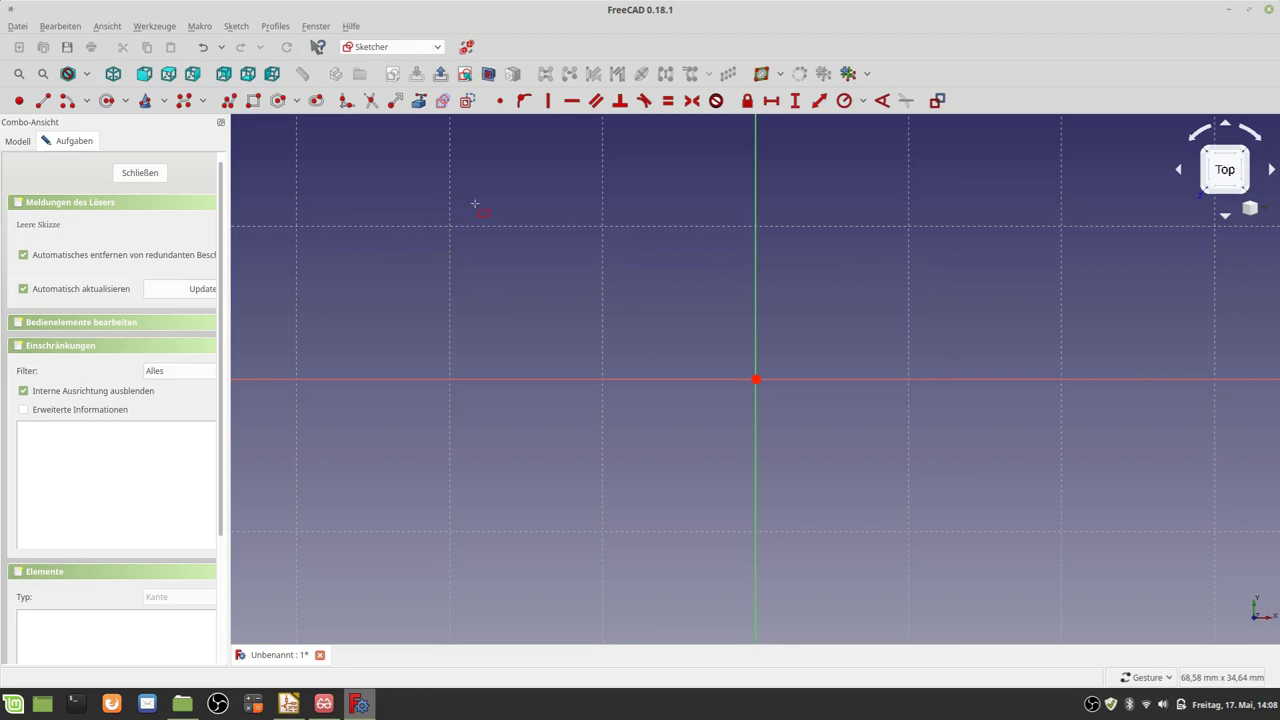
left_click(448, 227)
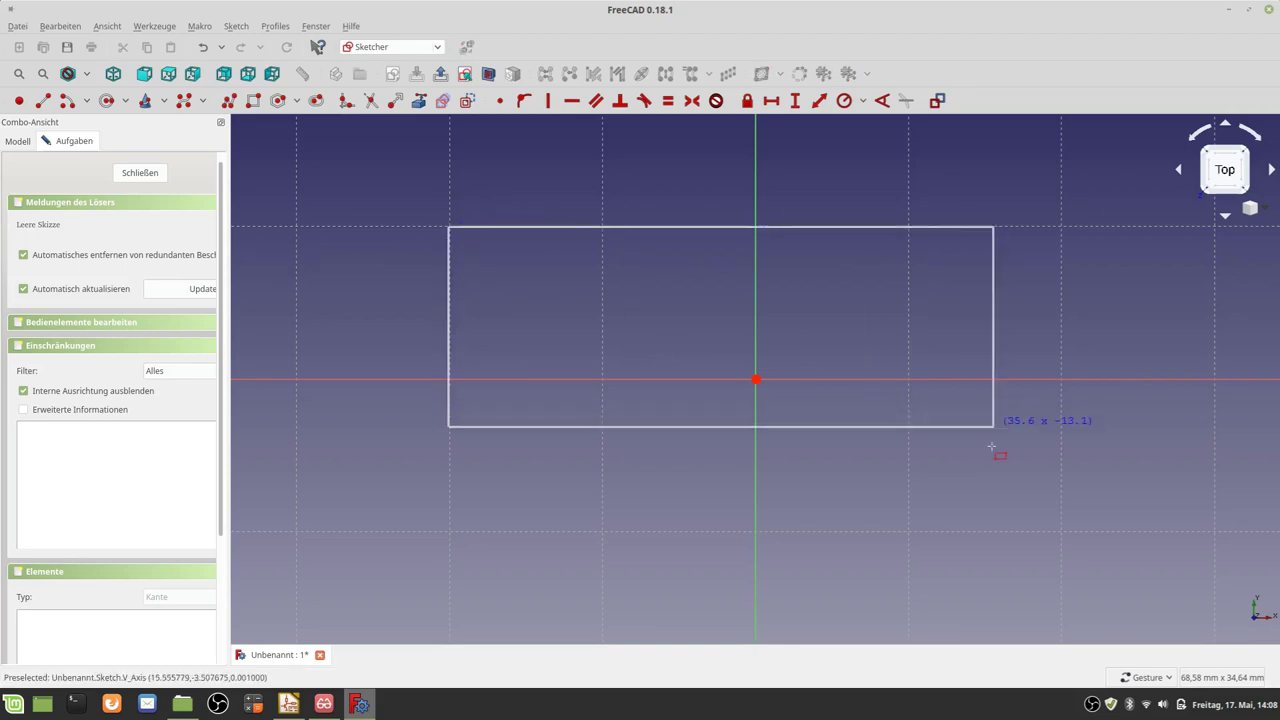
left_click(1067, 538)
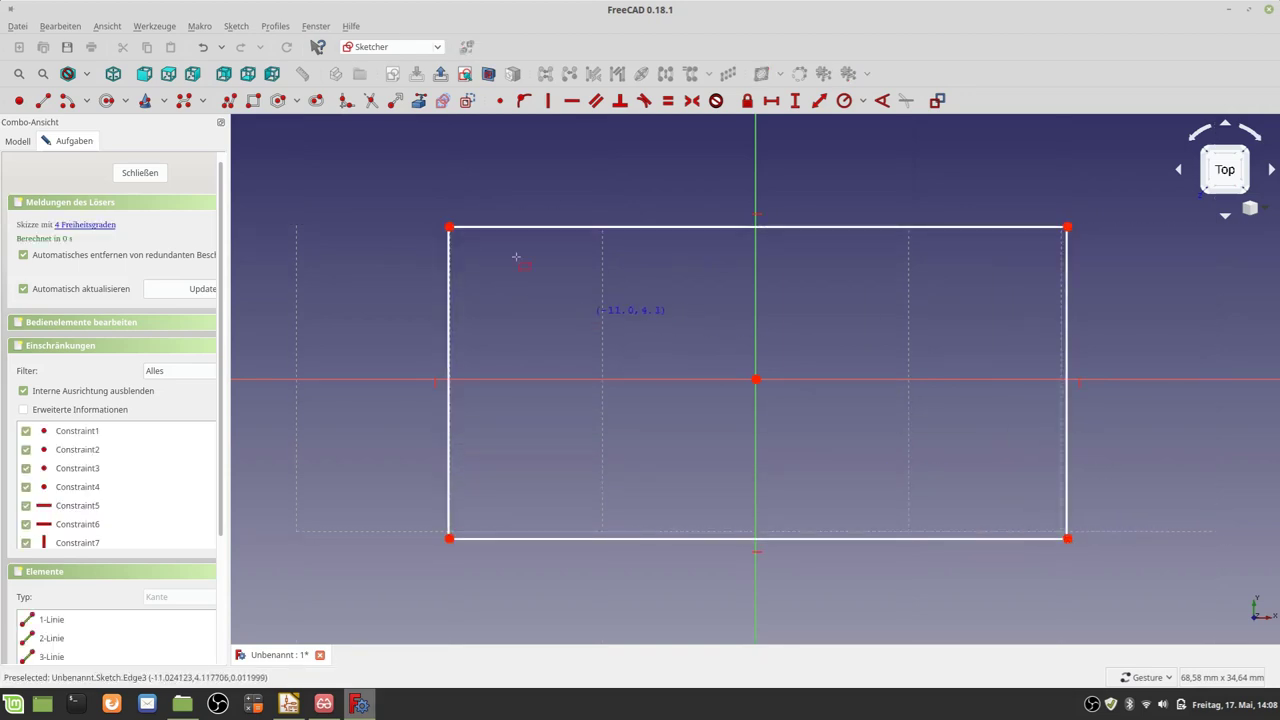
left_click(374, 182)
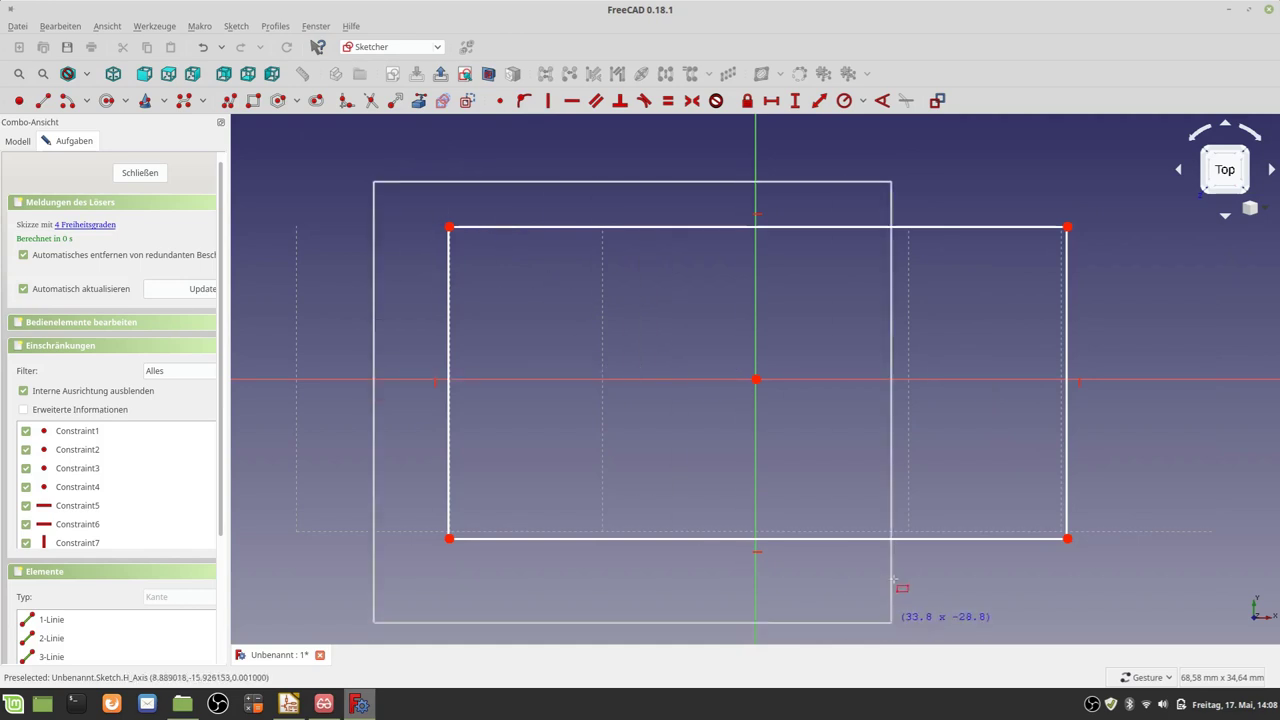
left_click(1158, 615)
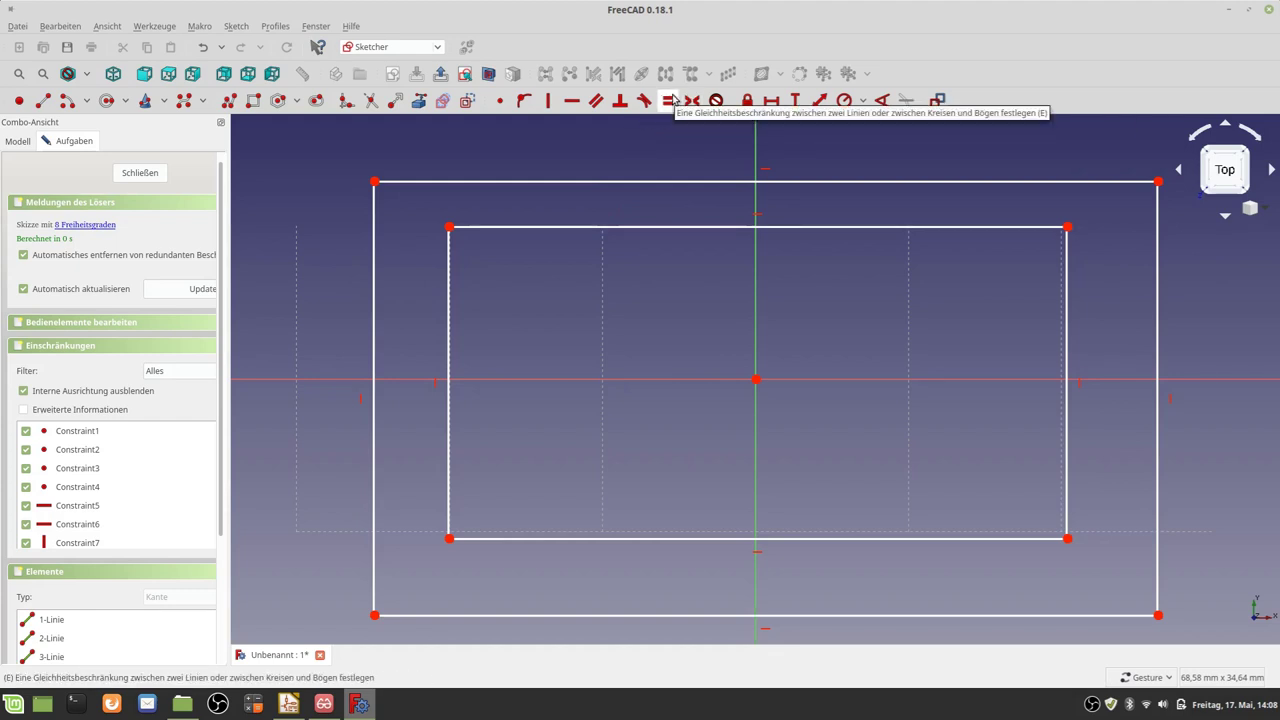
Centre both rectangles on the origin with symmetric corner constraints, then show the DRA818V drawing.
left_click(669, 100)
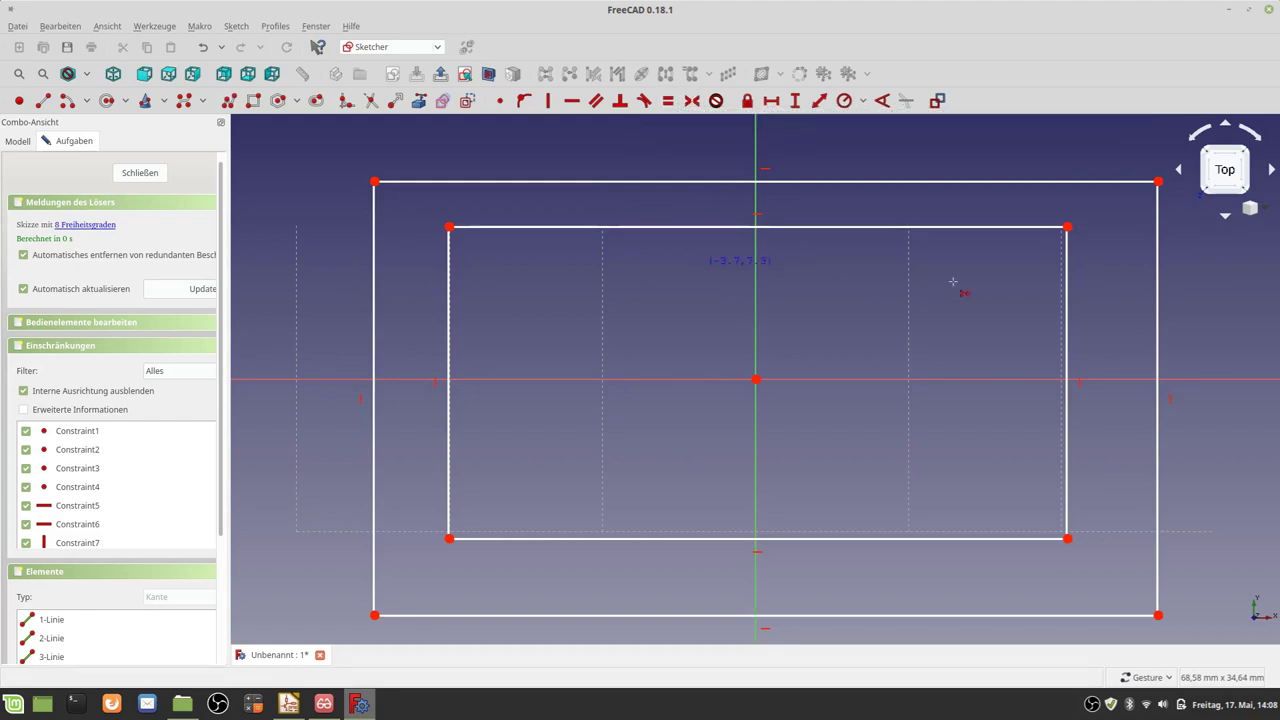
left_click(1066, 228)
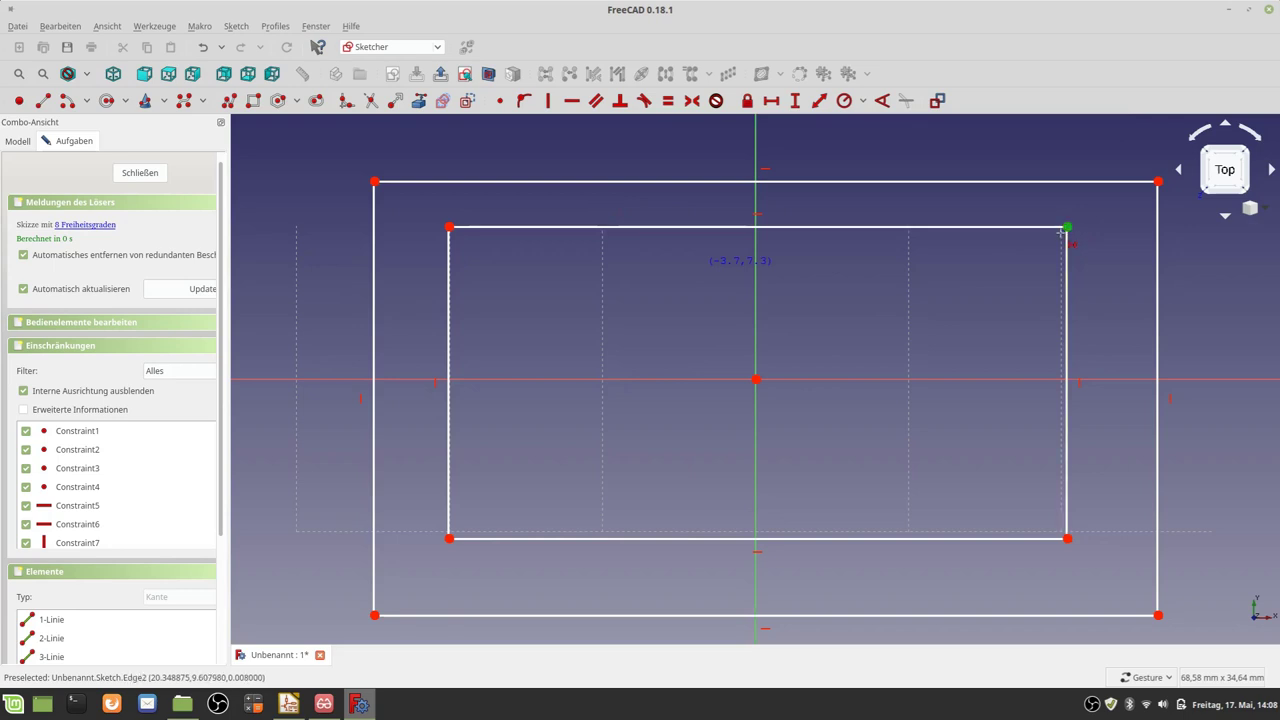
left_click(756, 379)
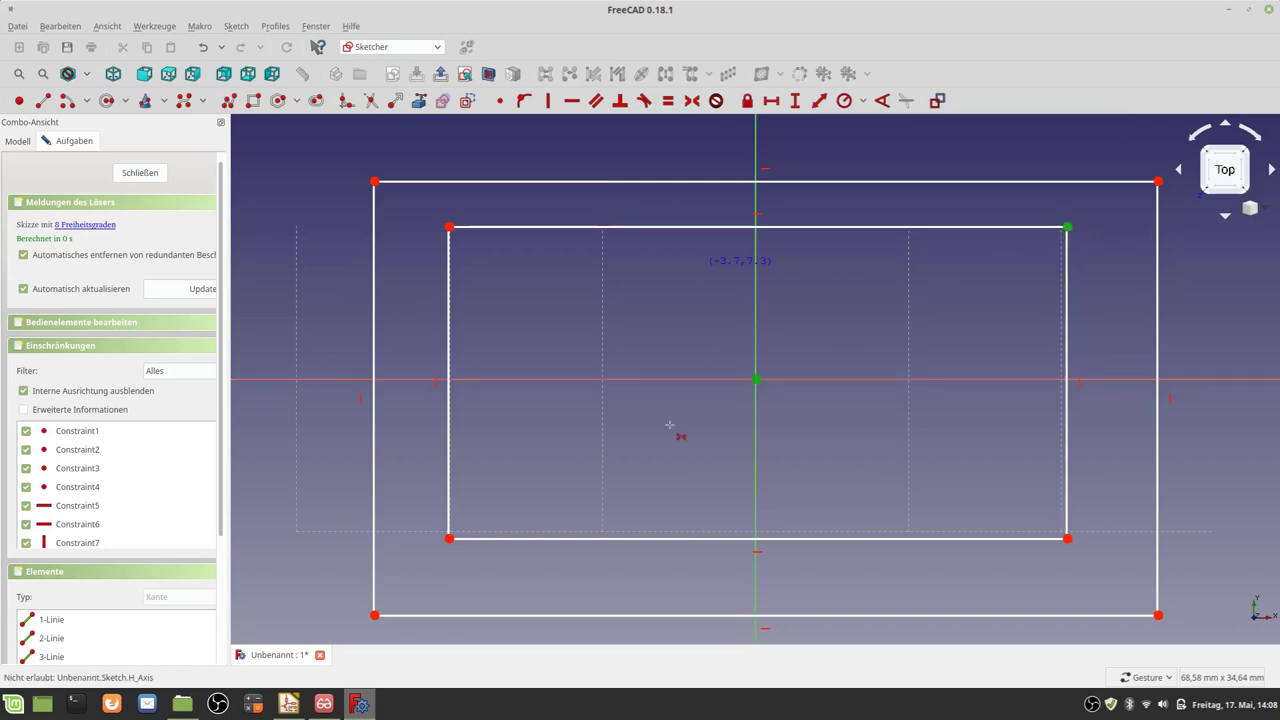
left_click(448, 537)
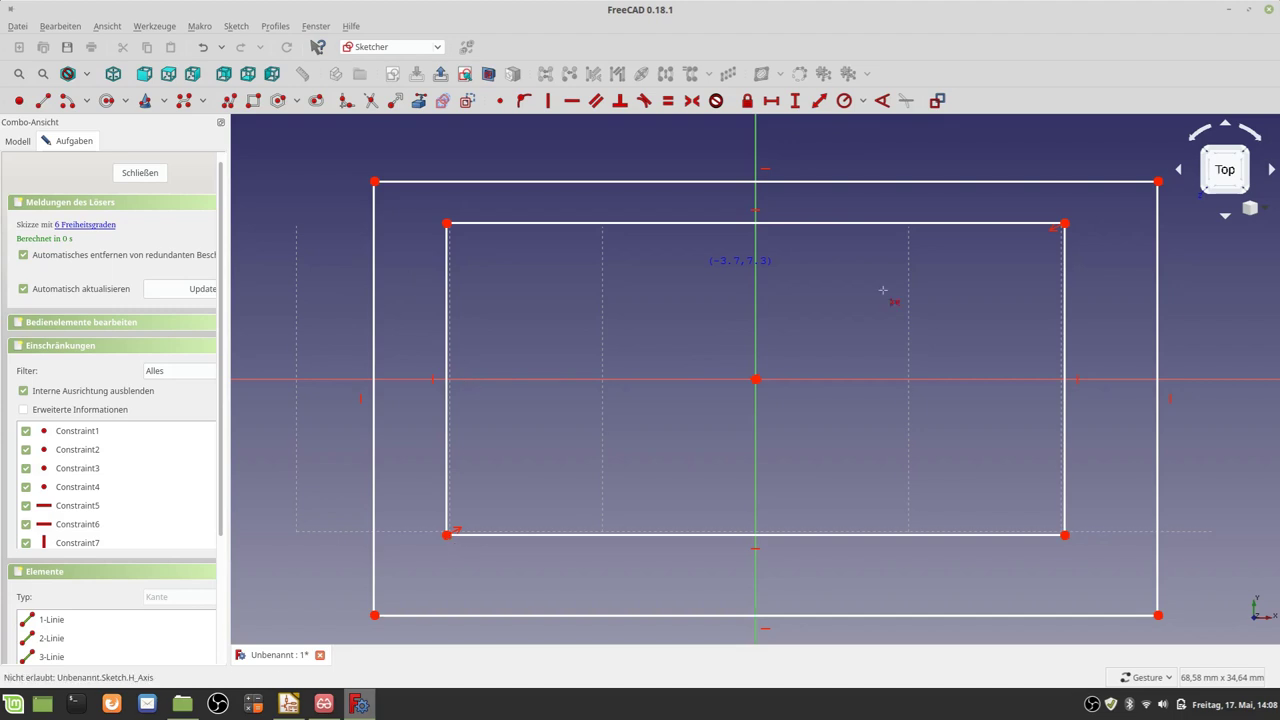
left_click(1158, 182)
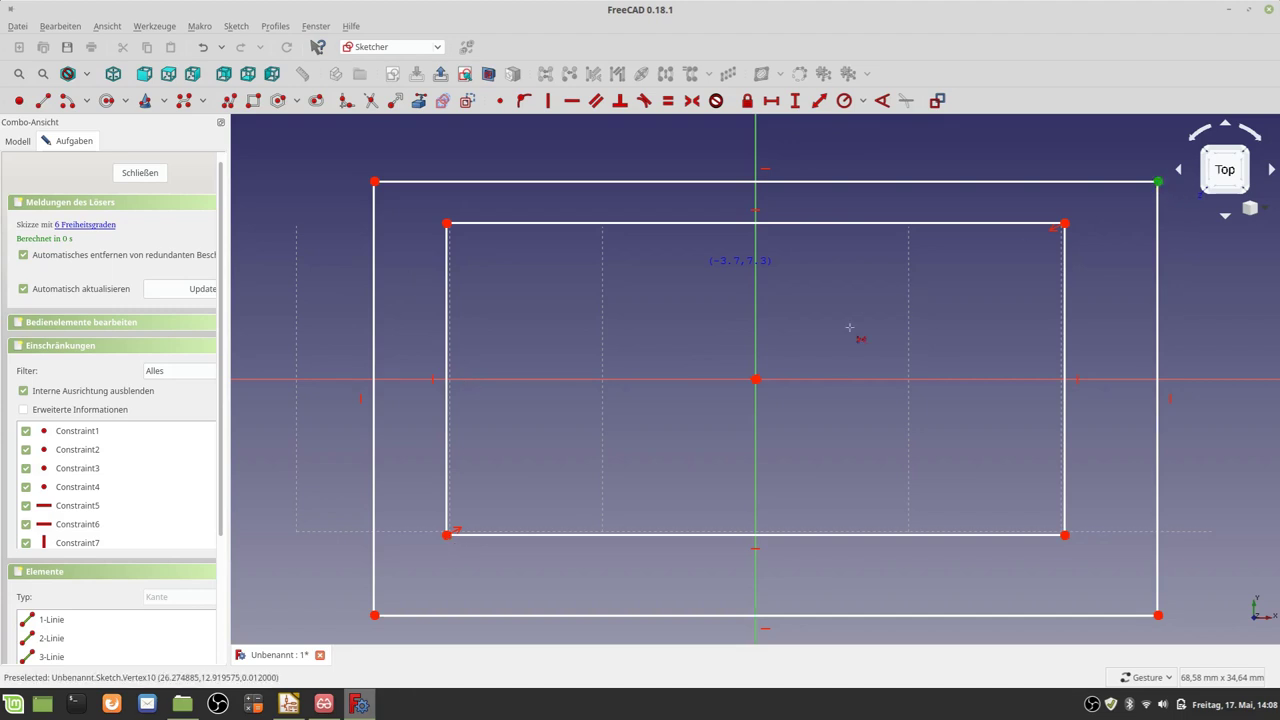
left_click(756, 381)
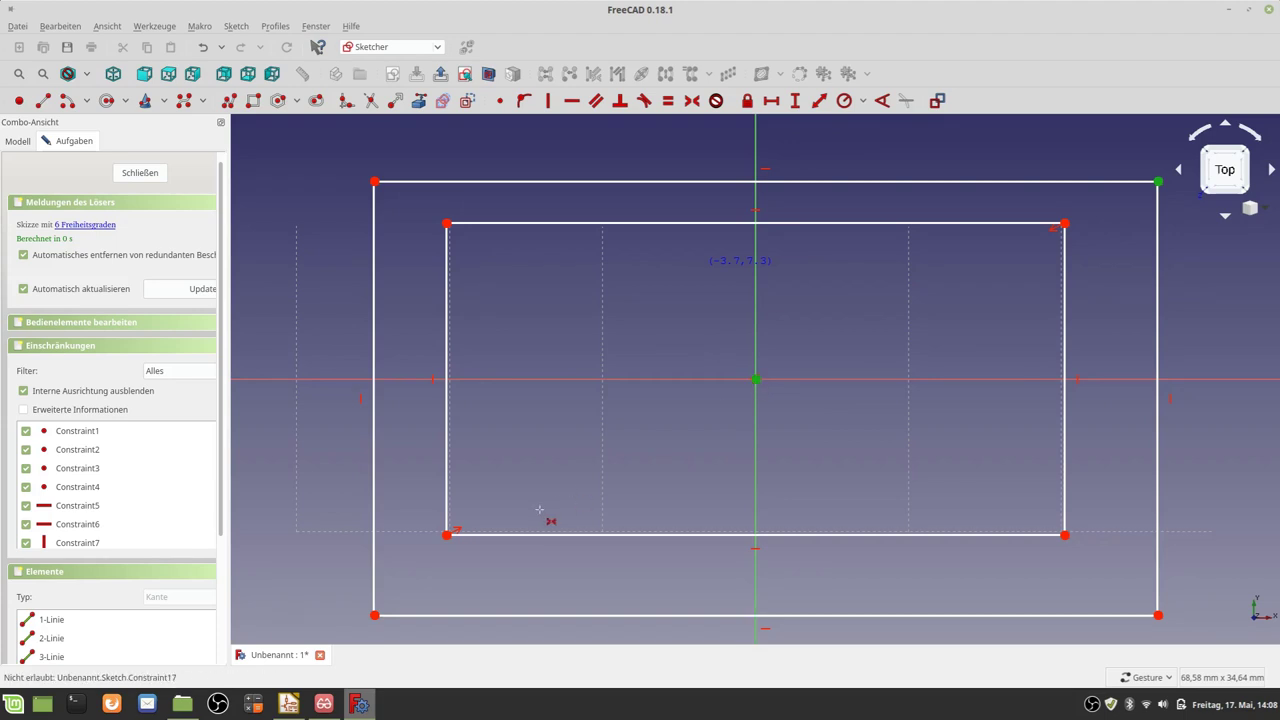
left_click(375, 616)
key("s")
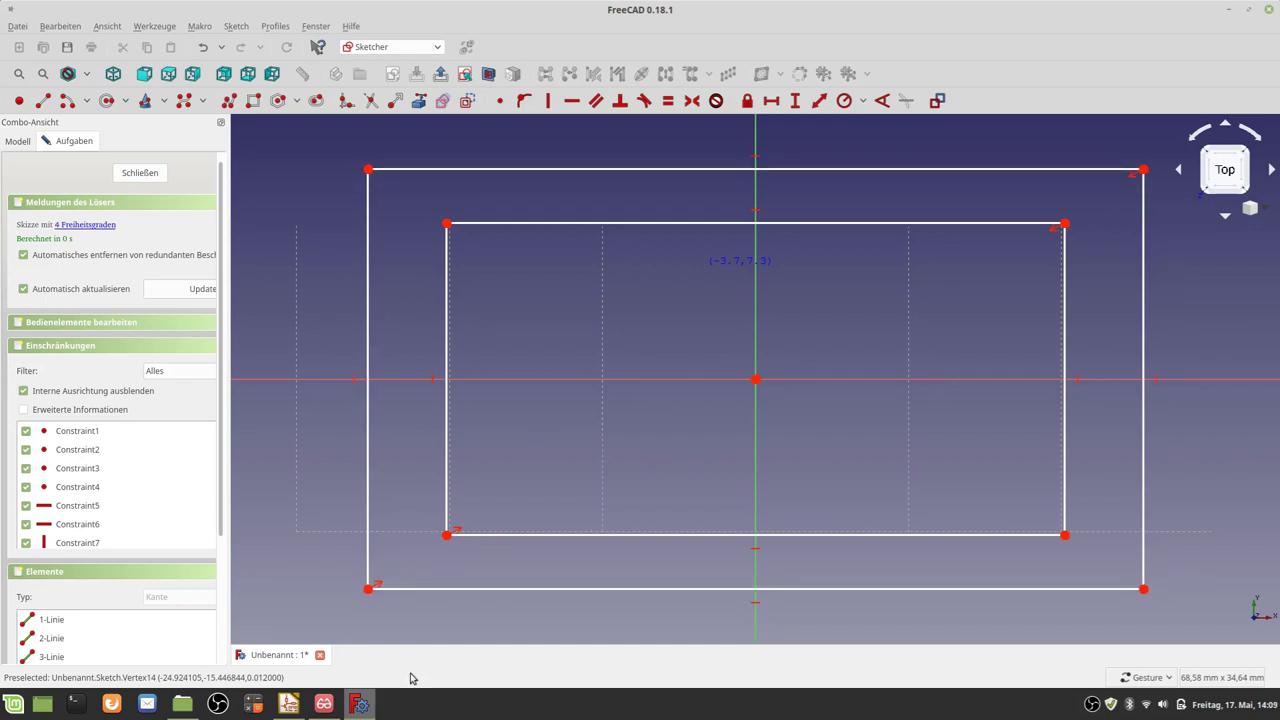
left_click(323, 704)
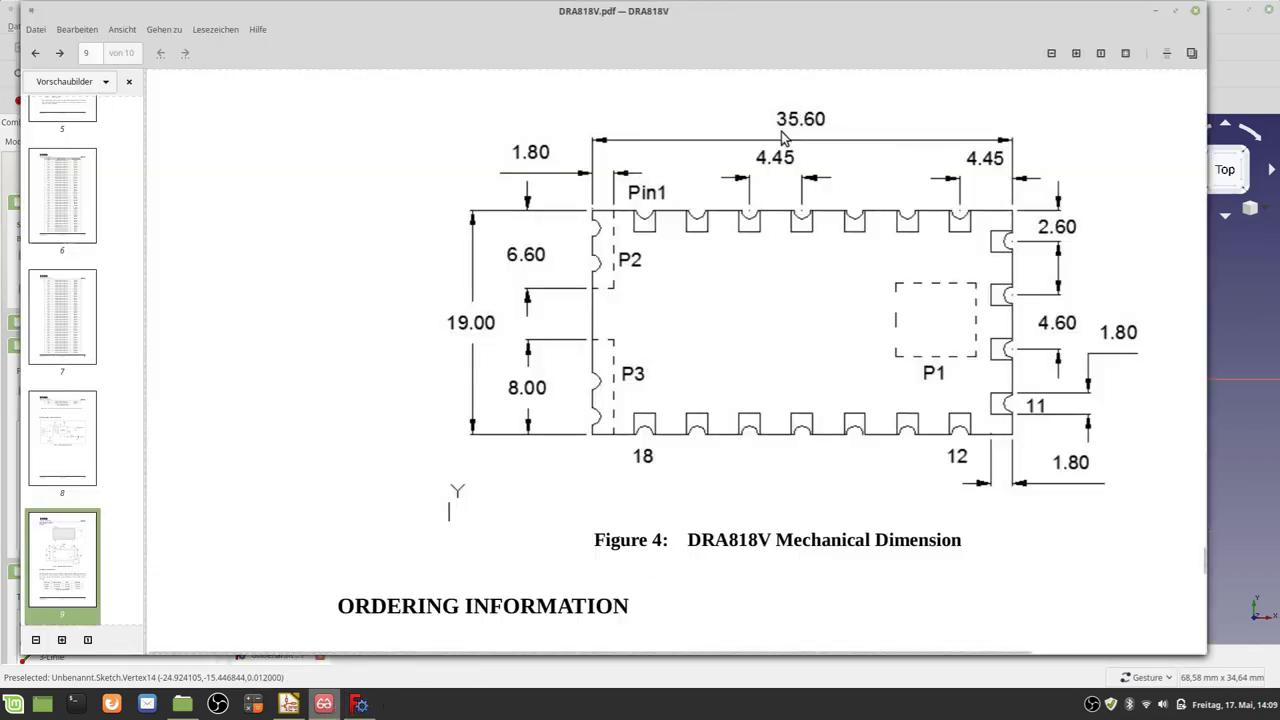
Dimension the inner rectangle to 35.6 mm wide and 19 mm tall.
left_click(358, 704)
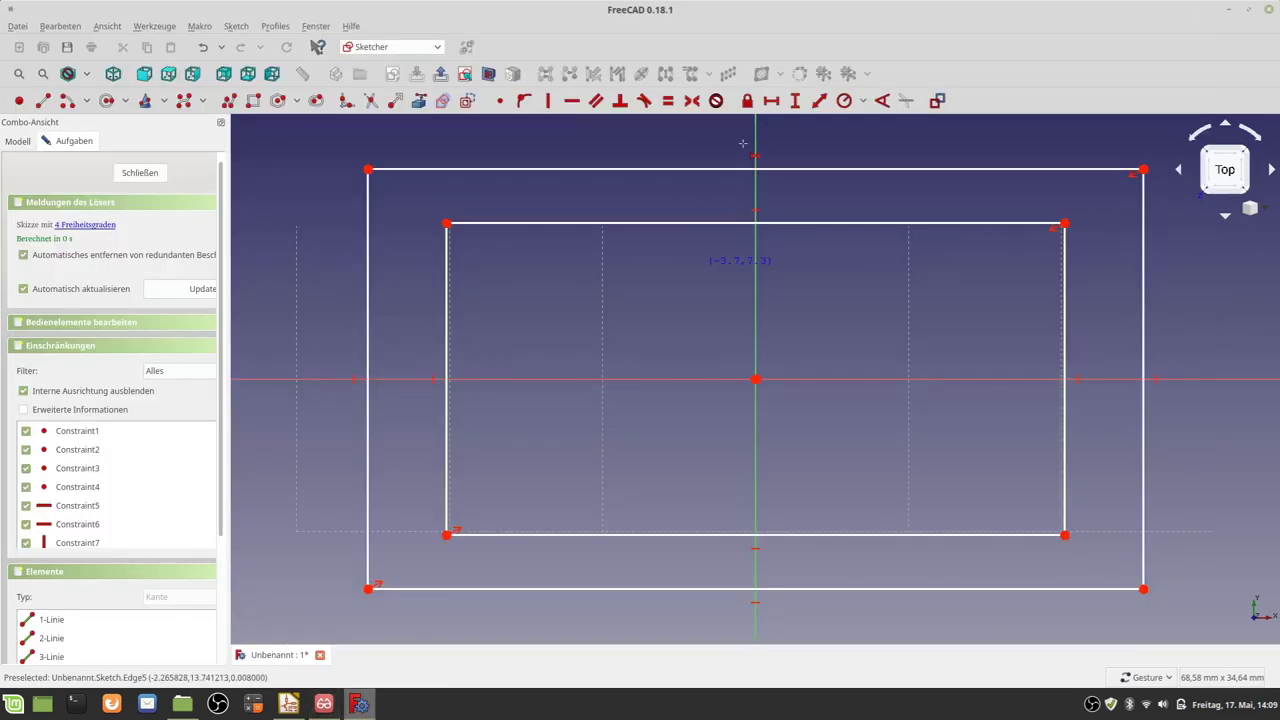
left_click(771, 101)
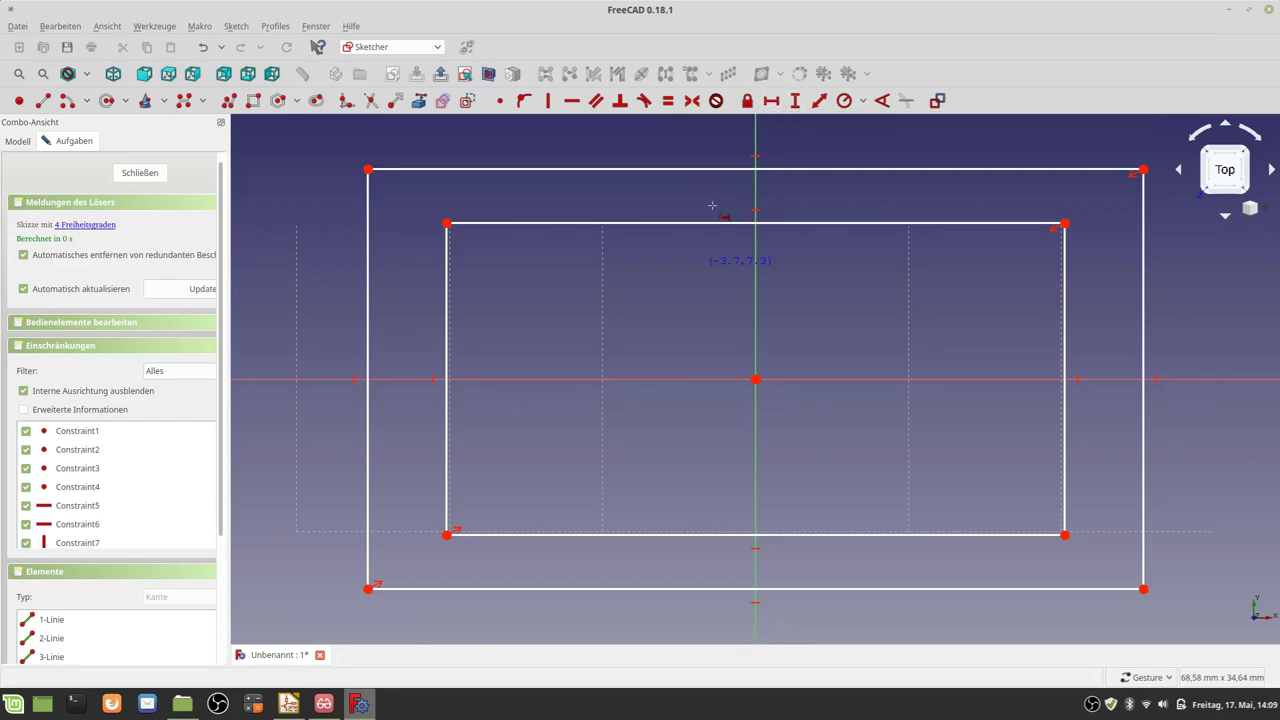
left_click(712, 224)
type("35,6")
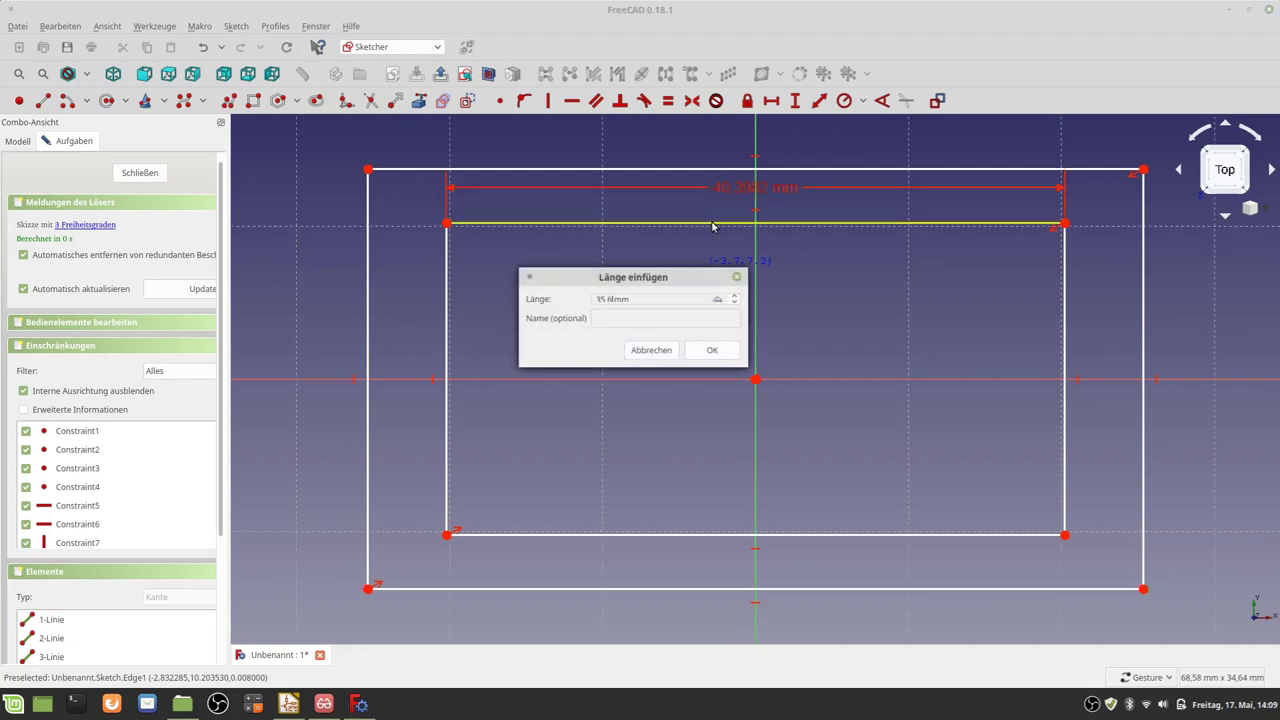
key("Return")
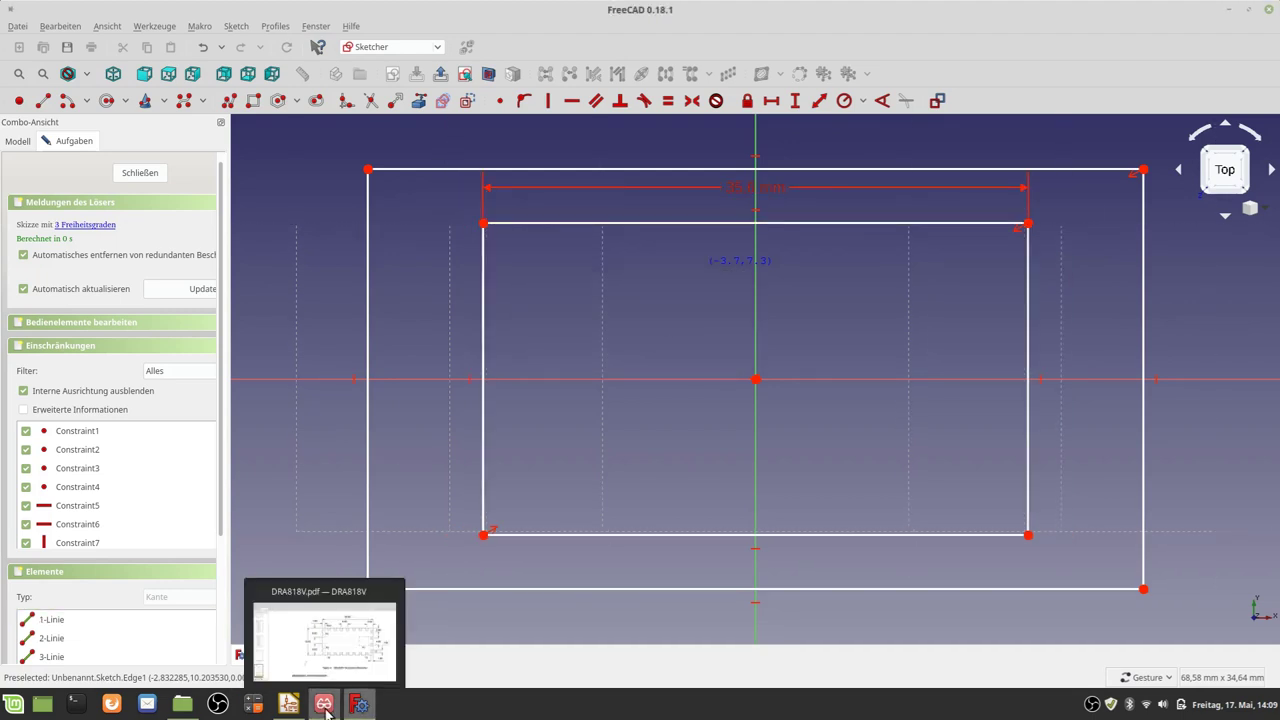
left_click(326, 711)
left_click(326, 709)
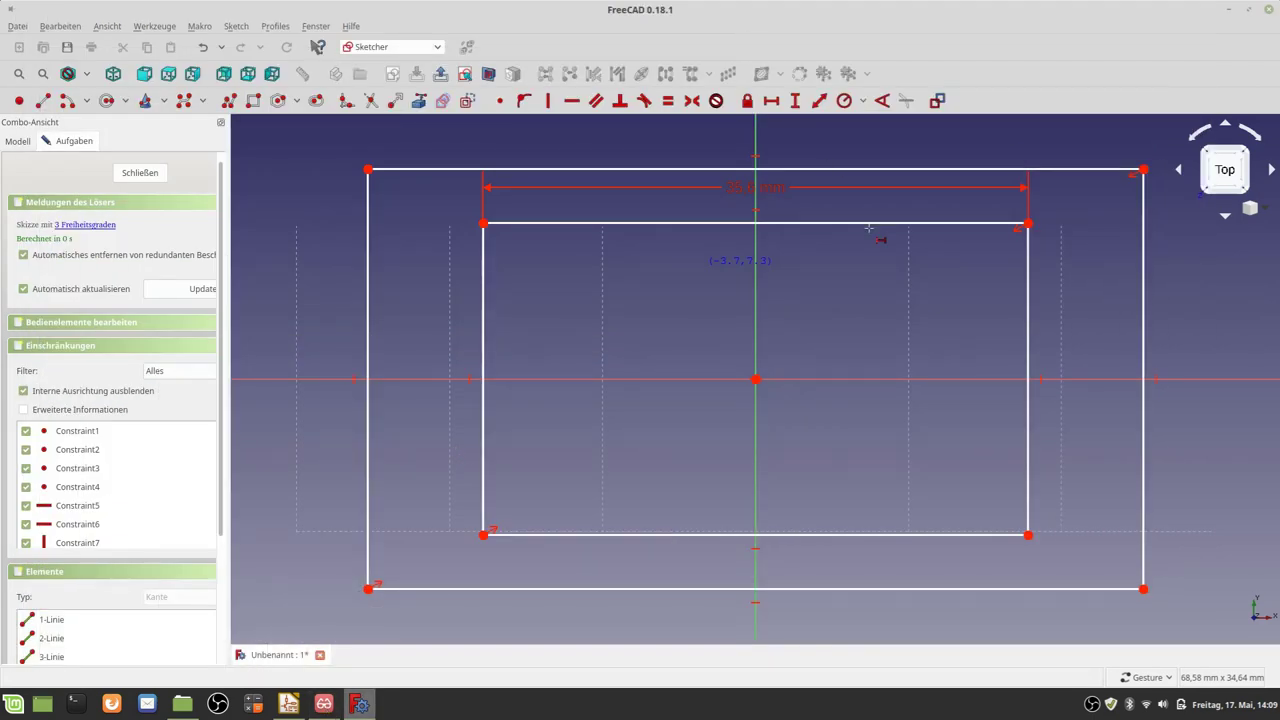
left_click(1030, 343)
type("19")
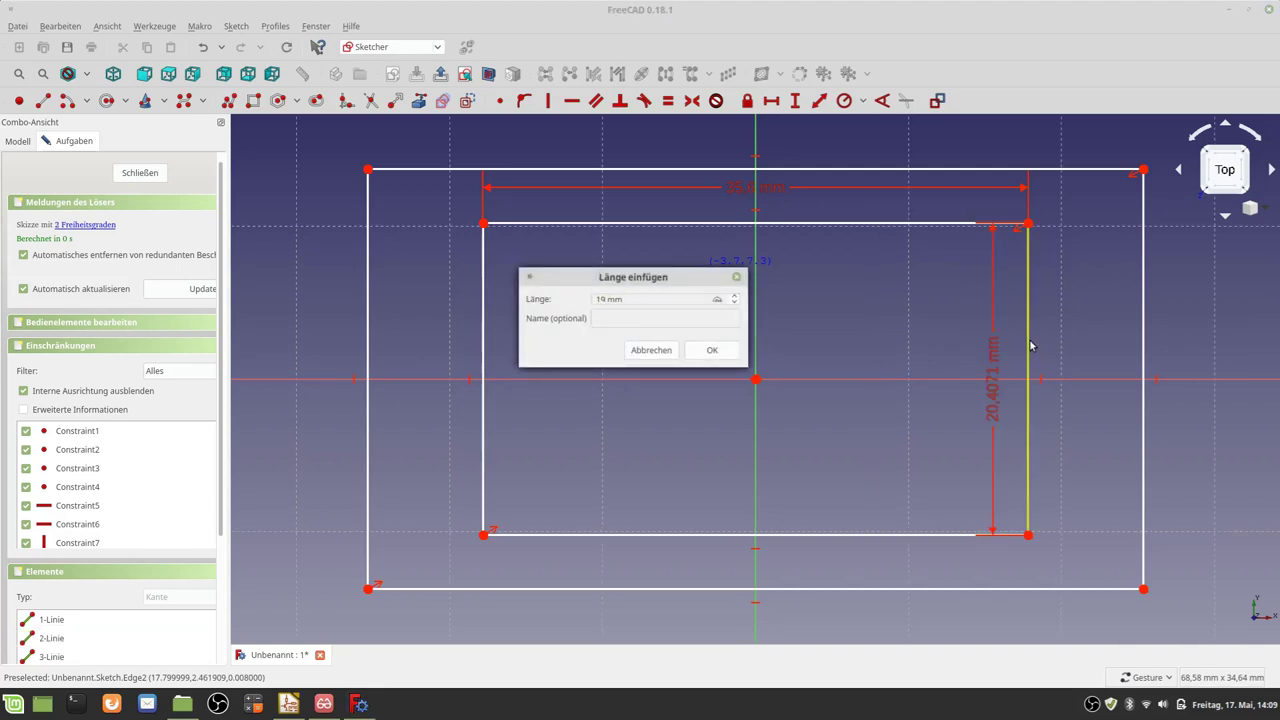
key("Return")
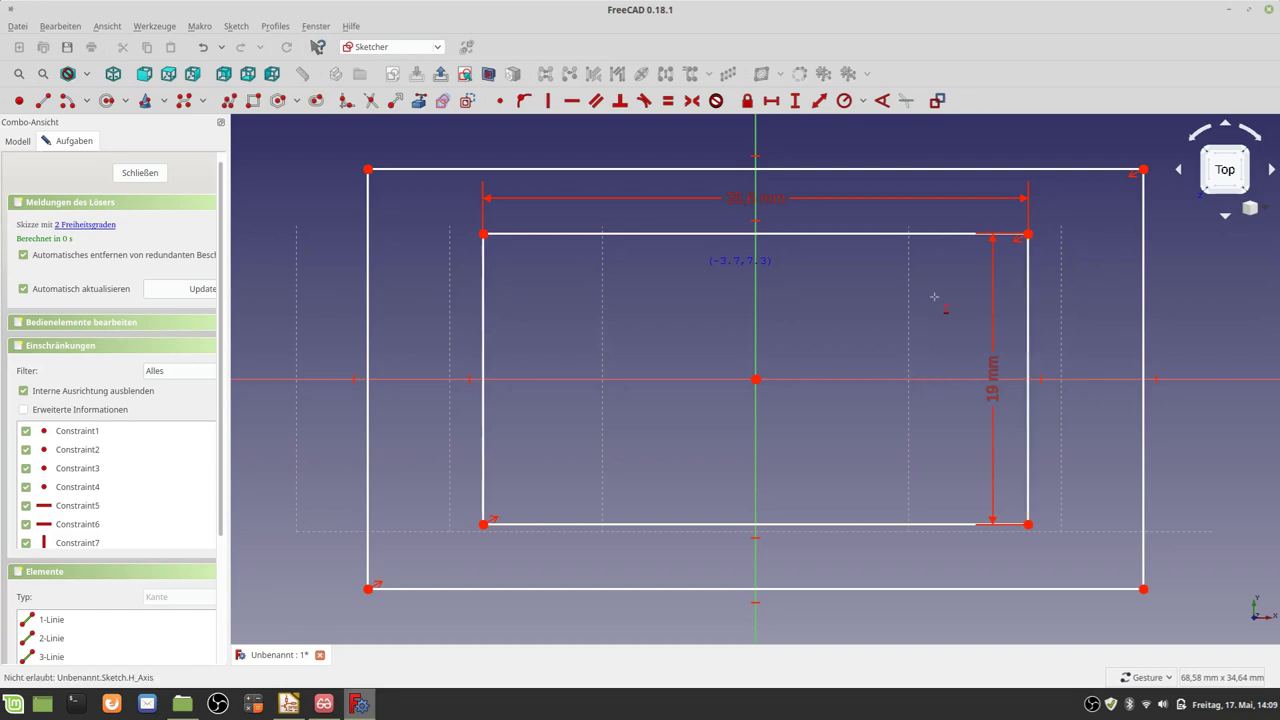
Move the 35.6 mm and 19 mm dimension labels outside the outer rectangle.
key("Escape")
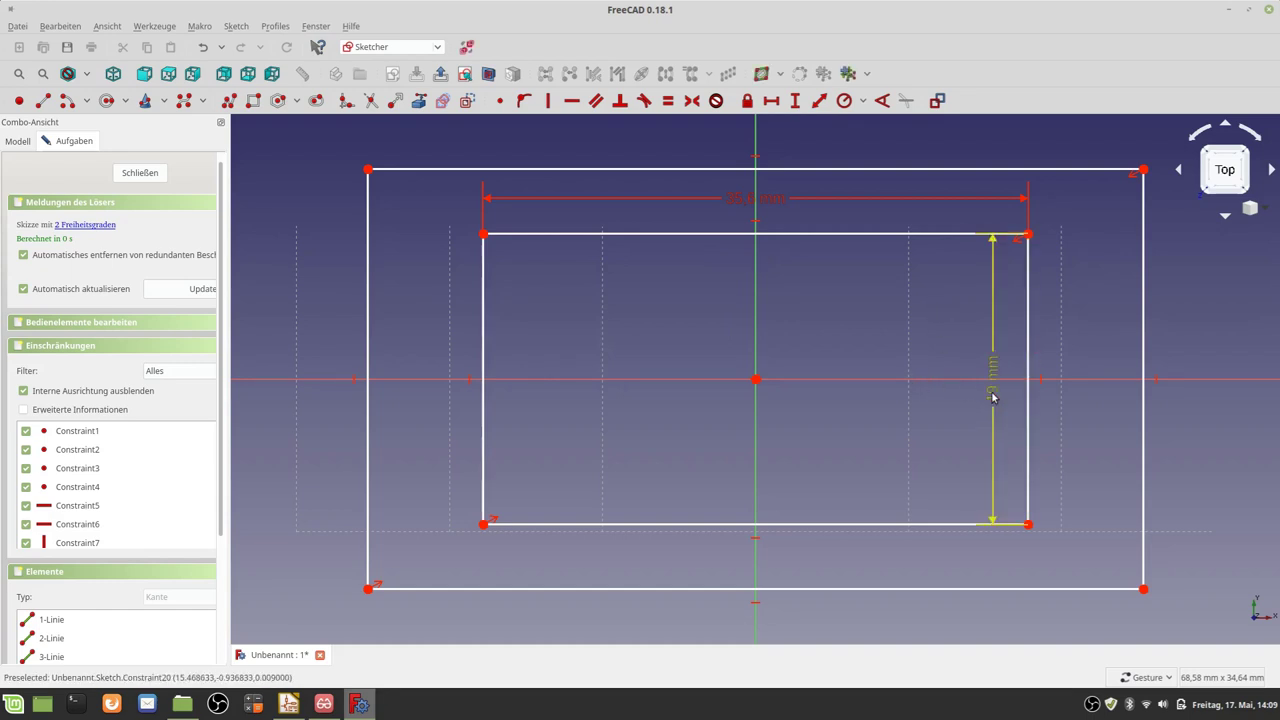
left_click_drag(991, 410, 1080, 380)
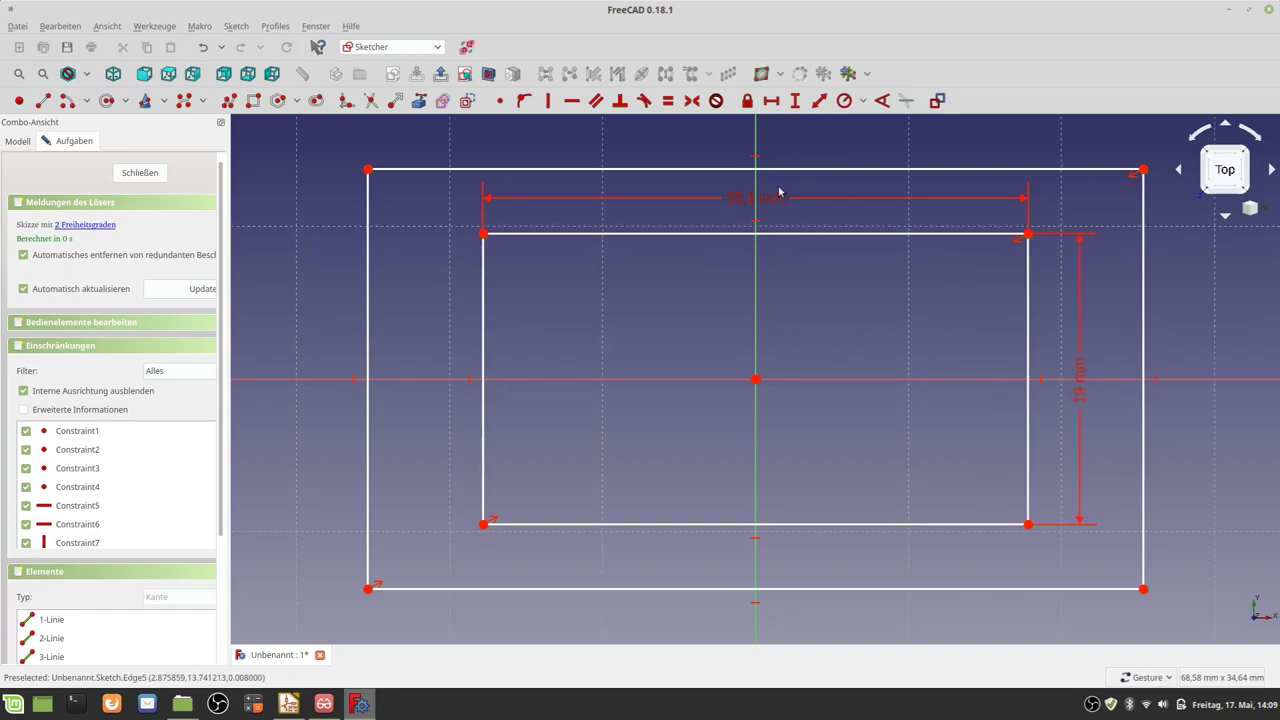
mouse_move(775, 197)
left_mouse_down()
mouse_move(768, 152)
mouse_move(694, 144)
left_mouse_up()
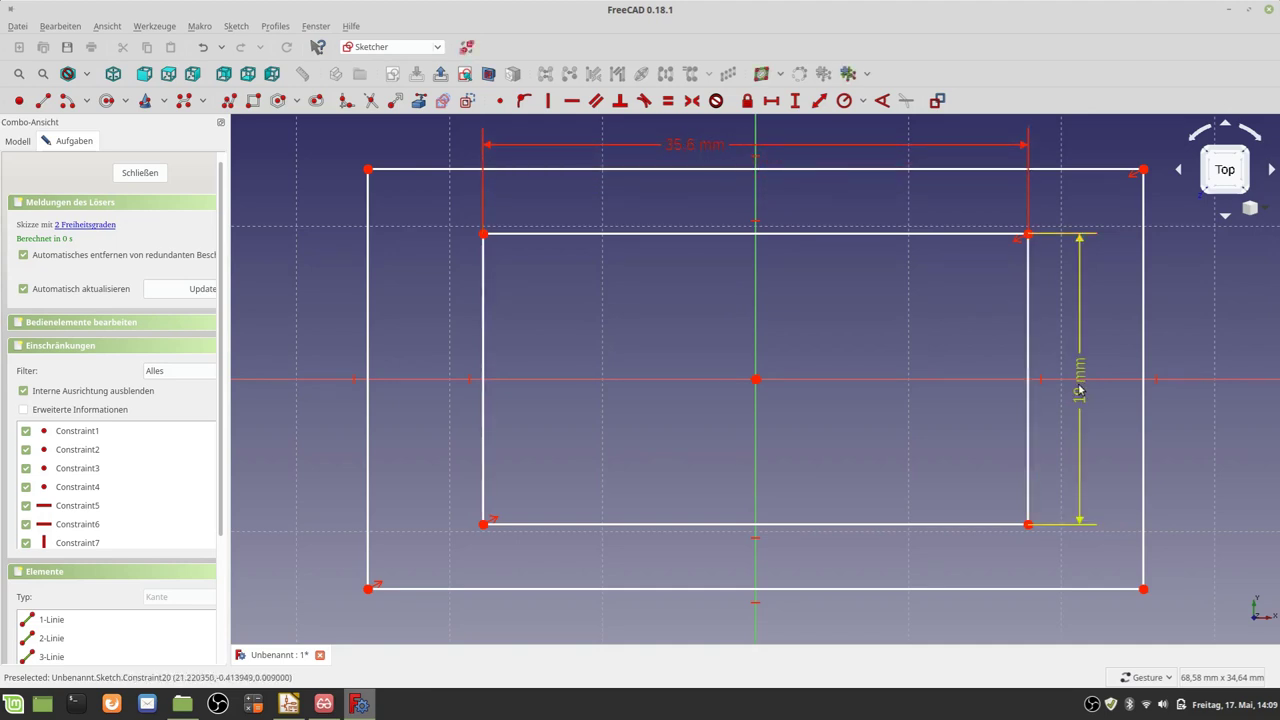
left_click_drag(1080, 385, 1166, 383)
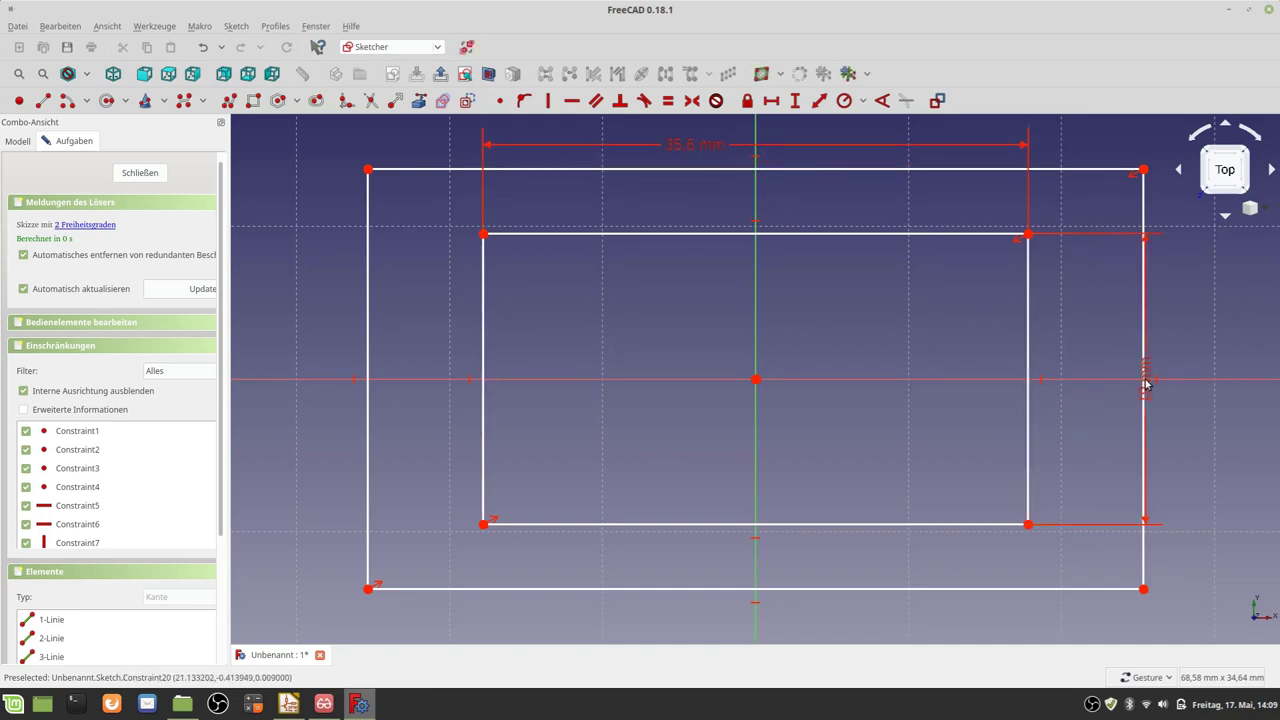
Review Figure 4 on page 9 of DRA818V.pdf, then minimise the viewer.
left_click(323, 704)
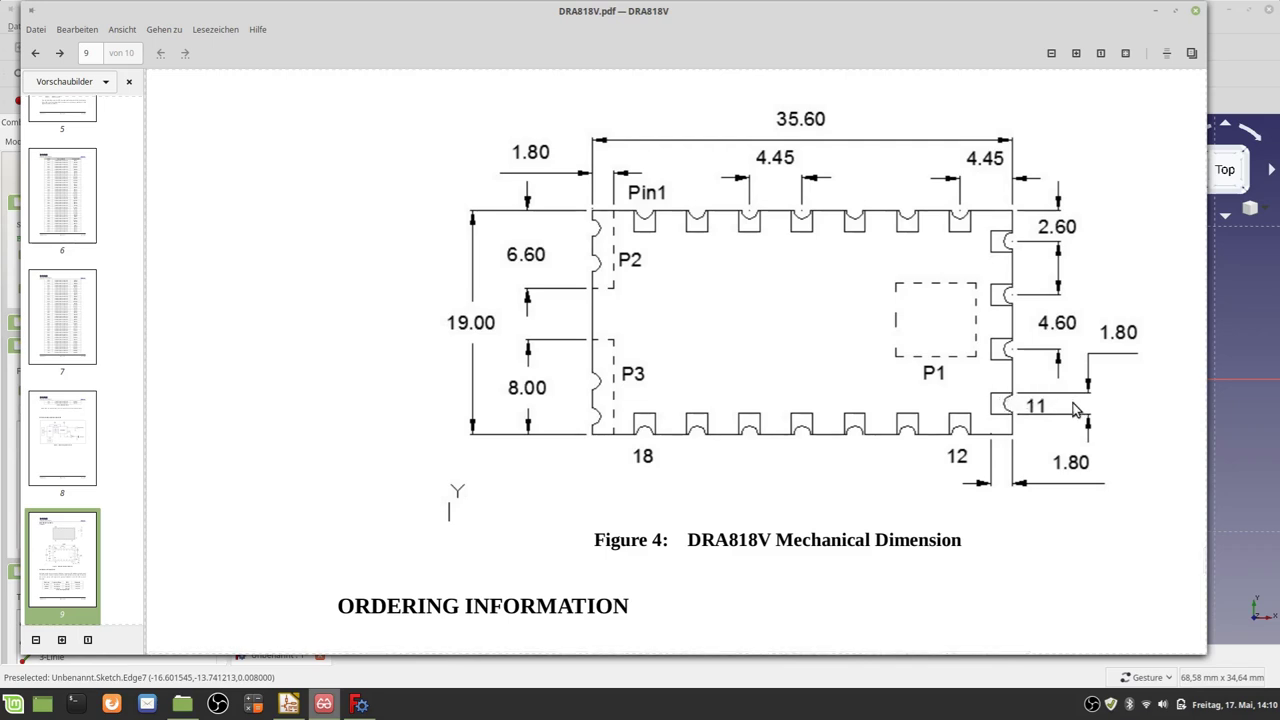
left_click(1155, 12)
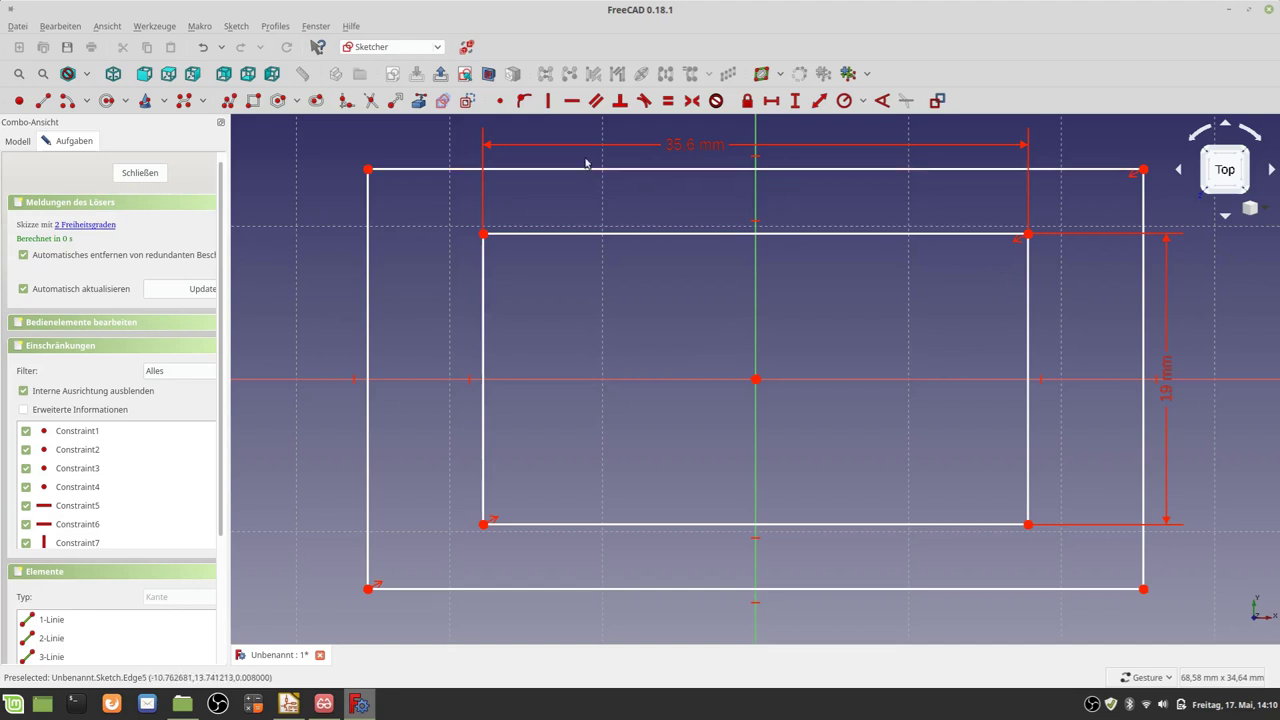
Dimension the outer rectangle to 39.2 mm wide and 22.6 mm tall.
left_click(771, 100)
left_click(793, 170)
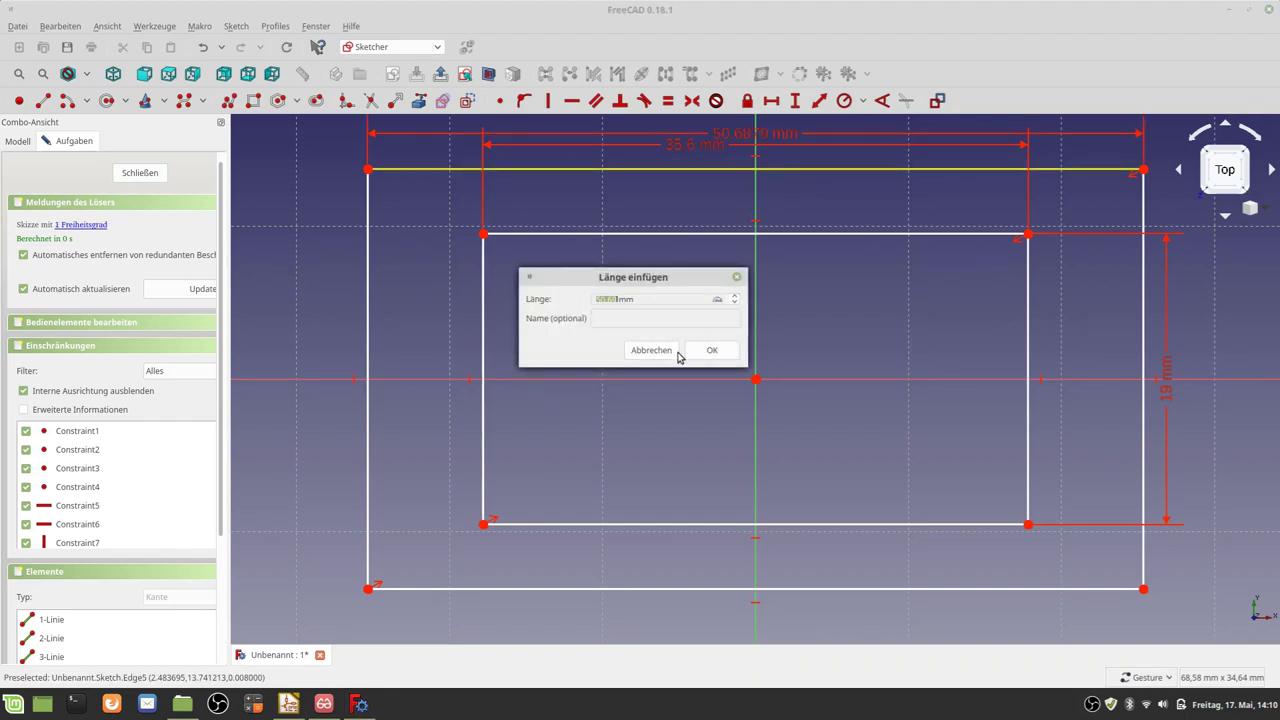
type("35")
left_click(708, 351)
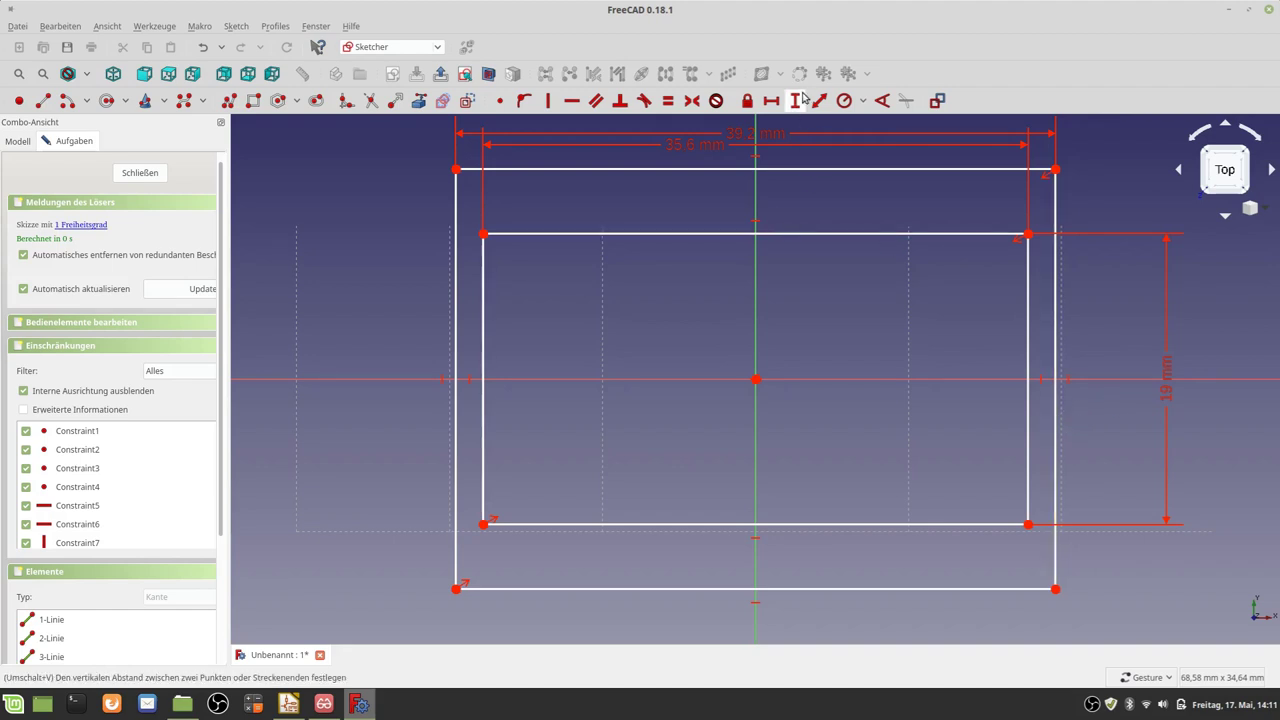
left_click(1050, 410)
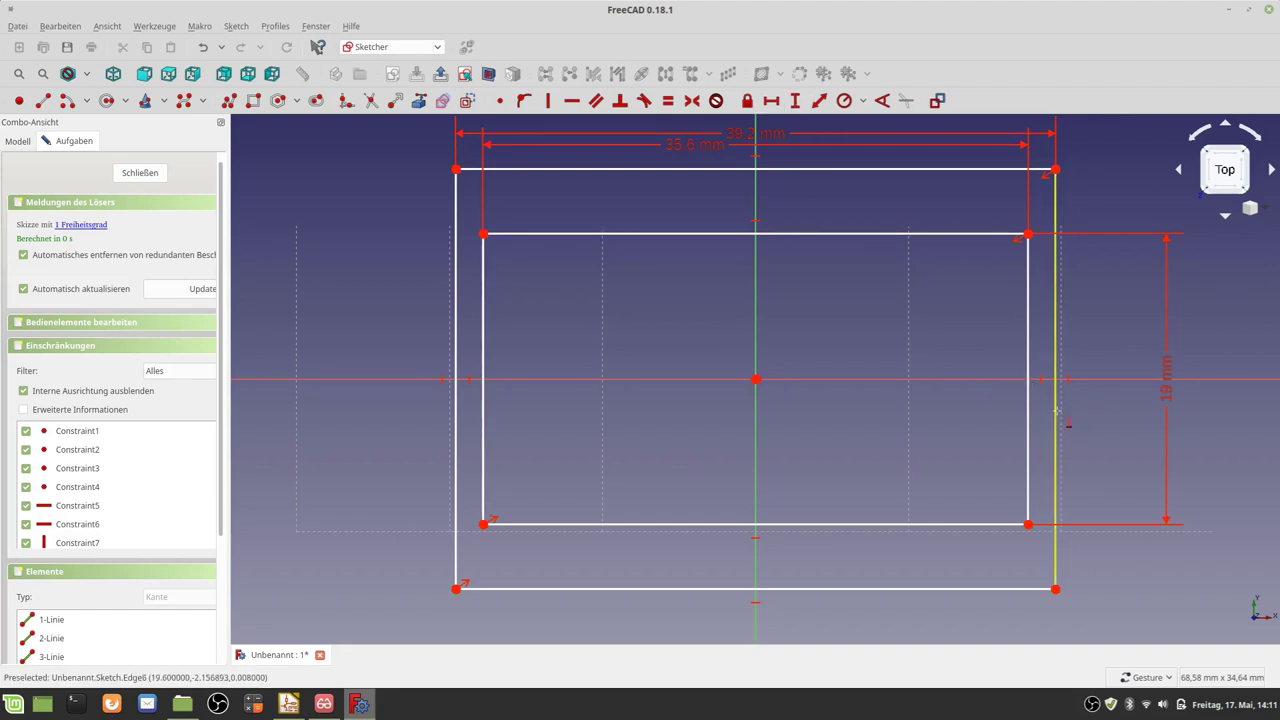
key("i")
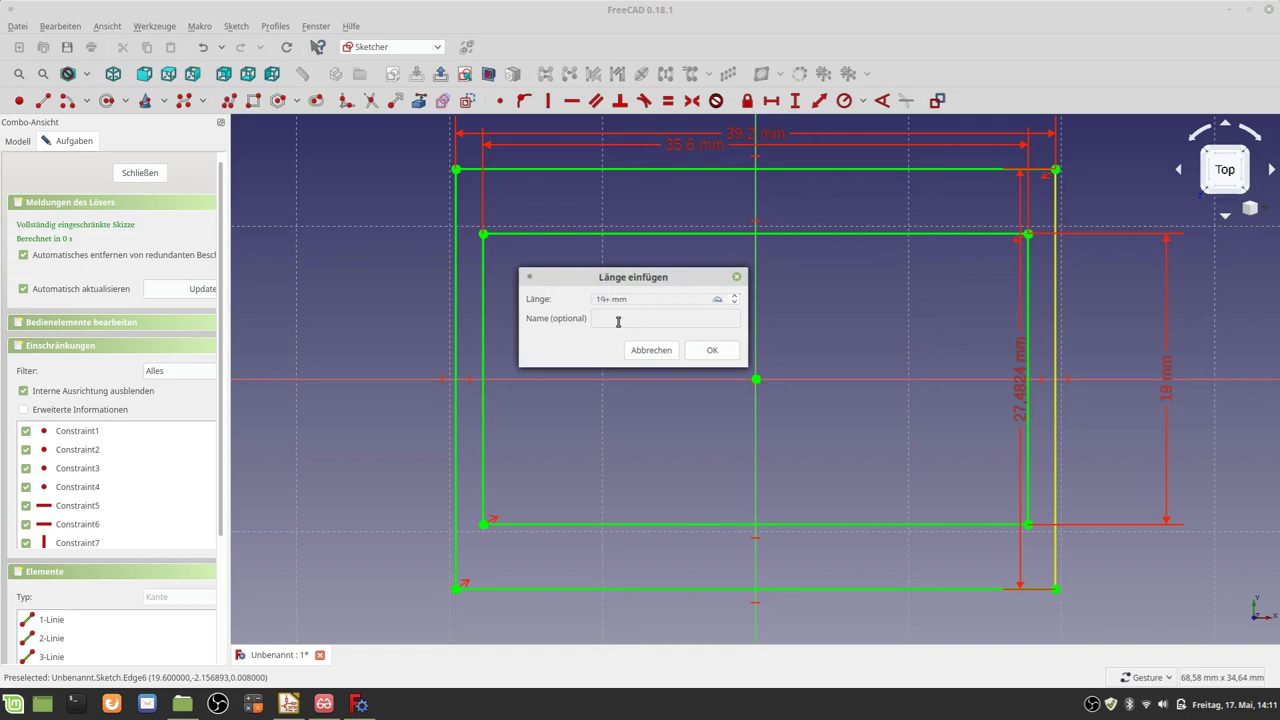
key("Return")
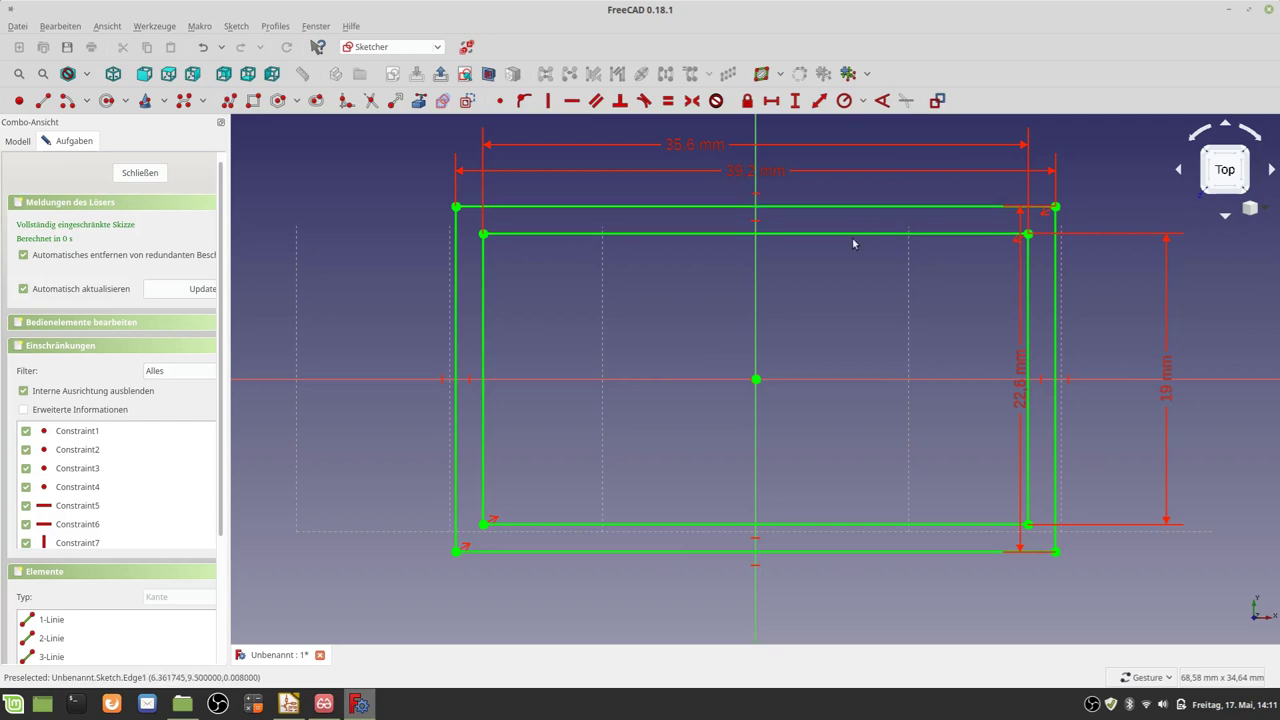
Move the 22.6 mm and 39.2 mm labels outside the 19 mm and 35.6 mm ones.
right_click(897, 368)
left_click(955, 410)
left_click_drag(1020, 400, 1200, 396)
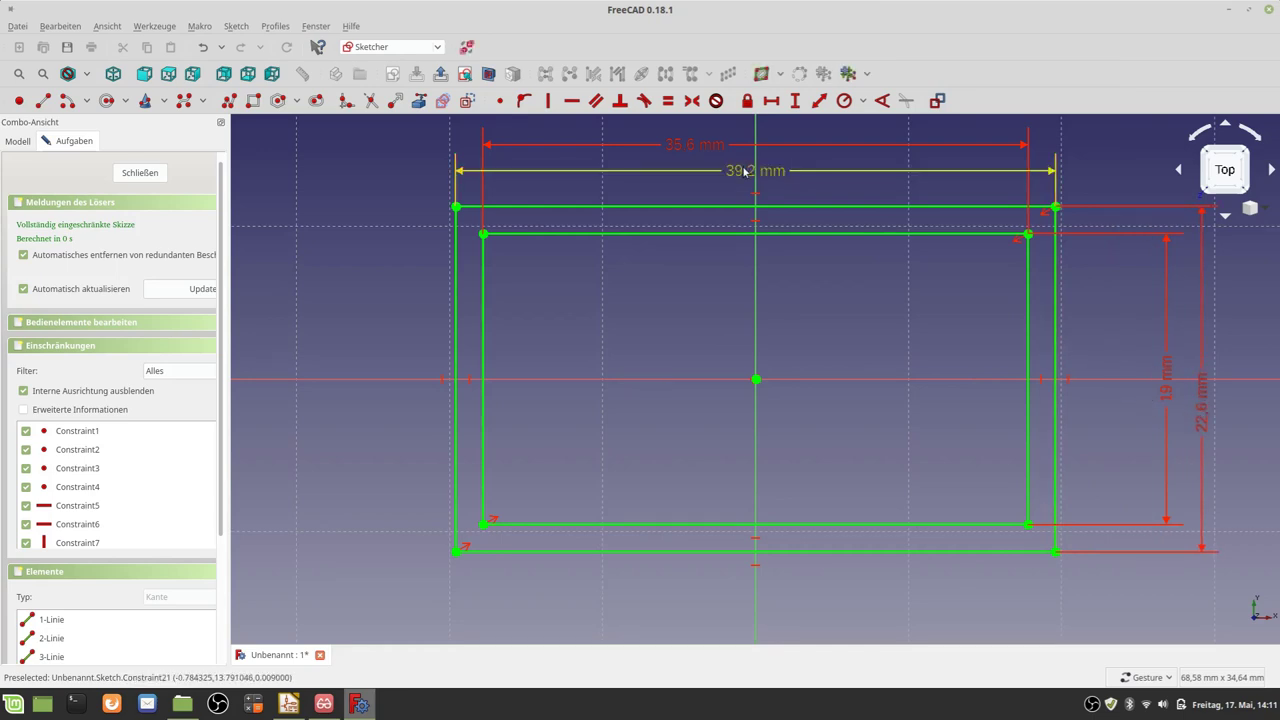
left_click_drag(745, 172, 744, 122)
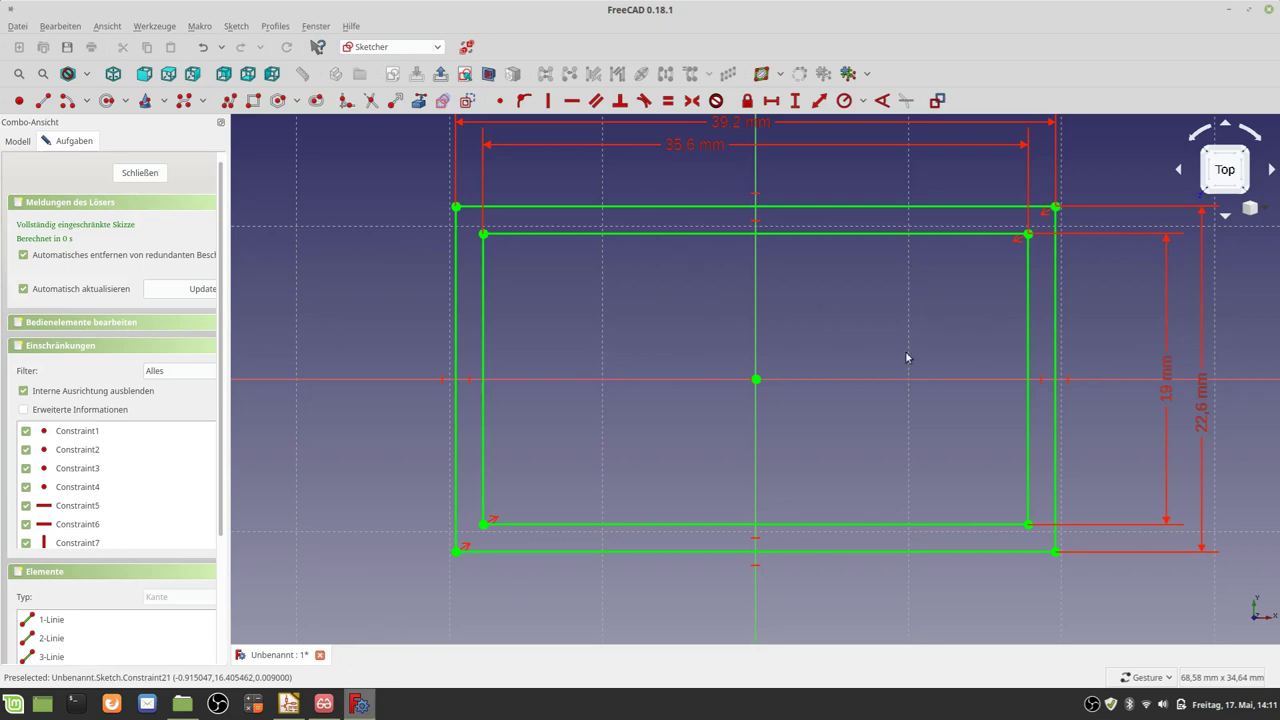
left_click(323, 704)
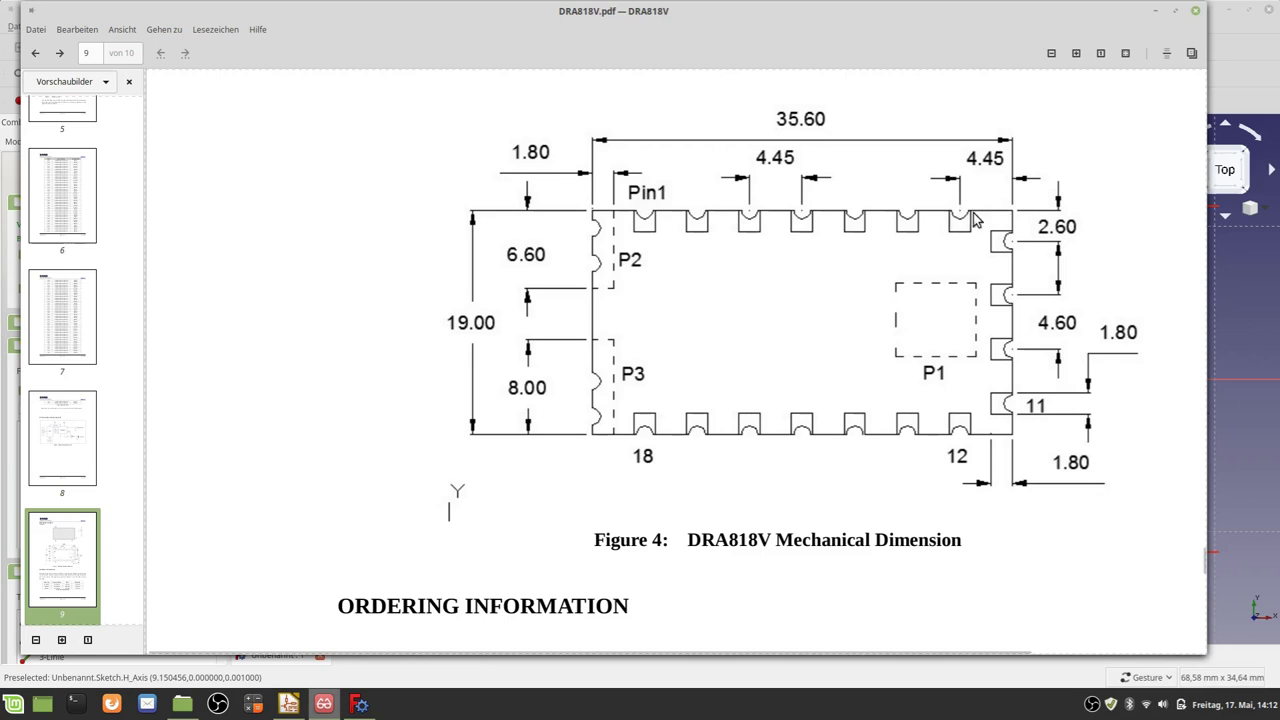
left_click(360, 700)
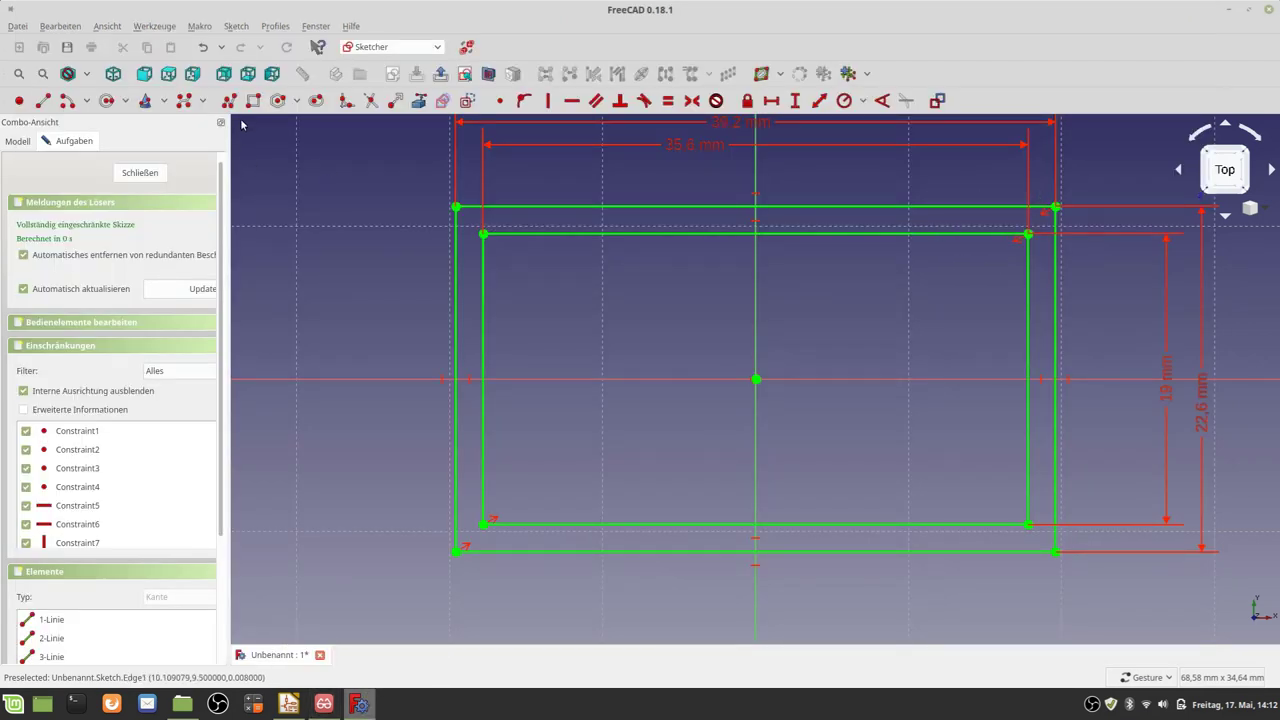
Draw two small circles near the inner rectangle's top-right corner.
left_click(107, 100)
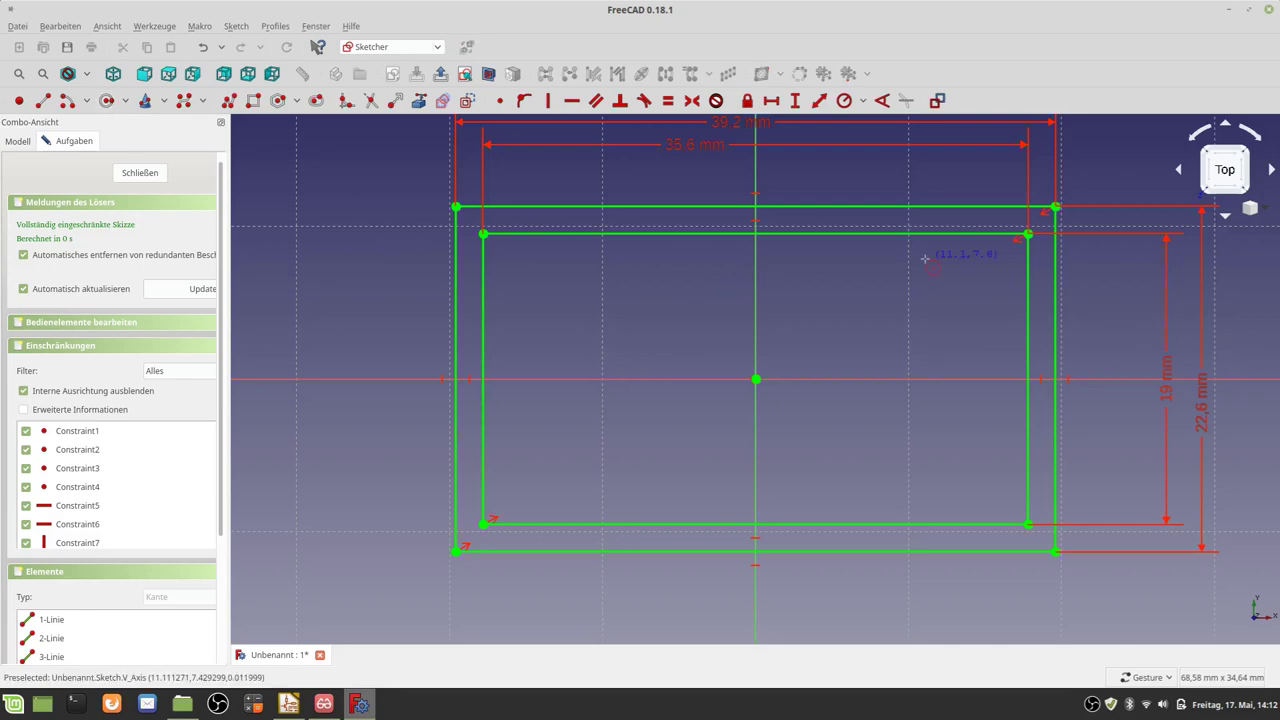
left_click(958, 256)
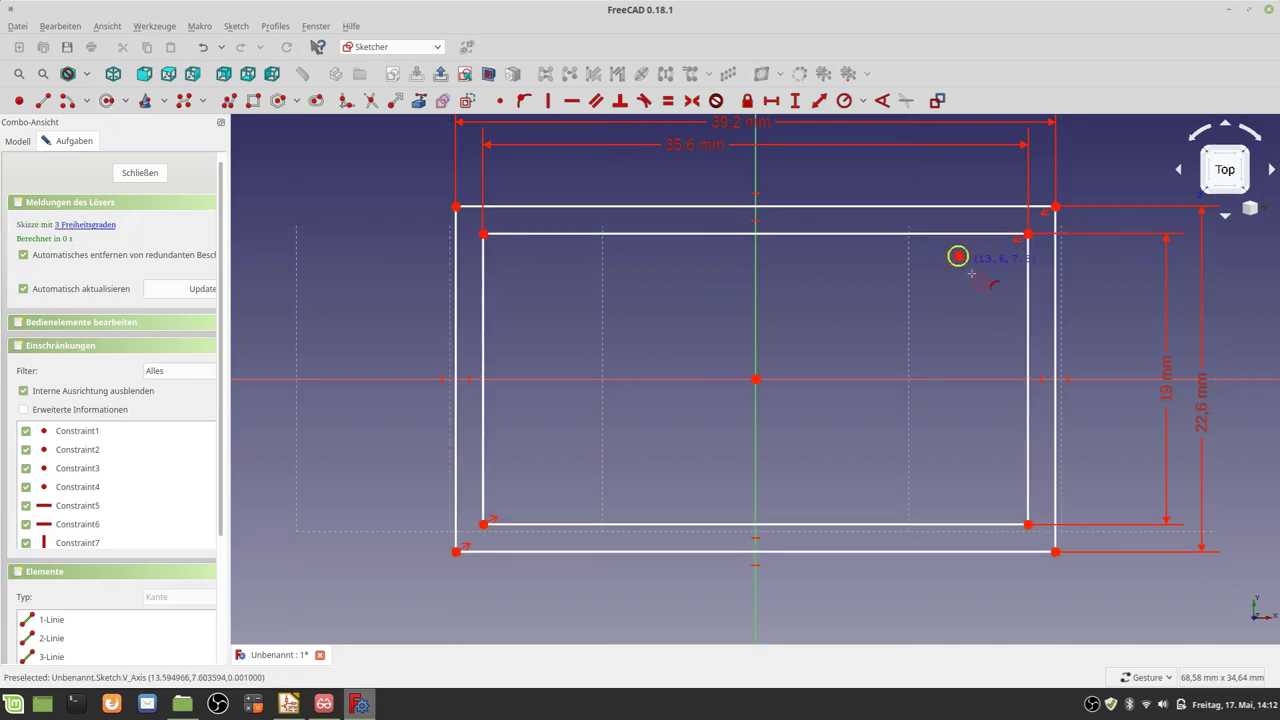
left_click(996, 293)
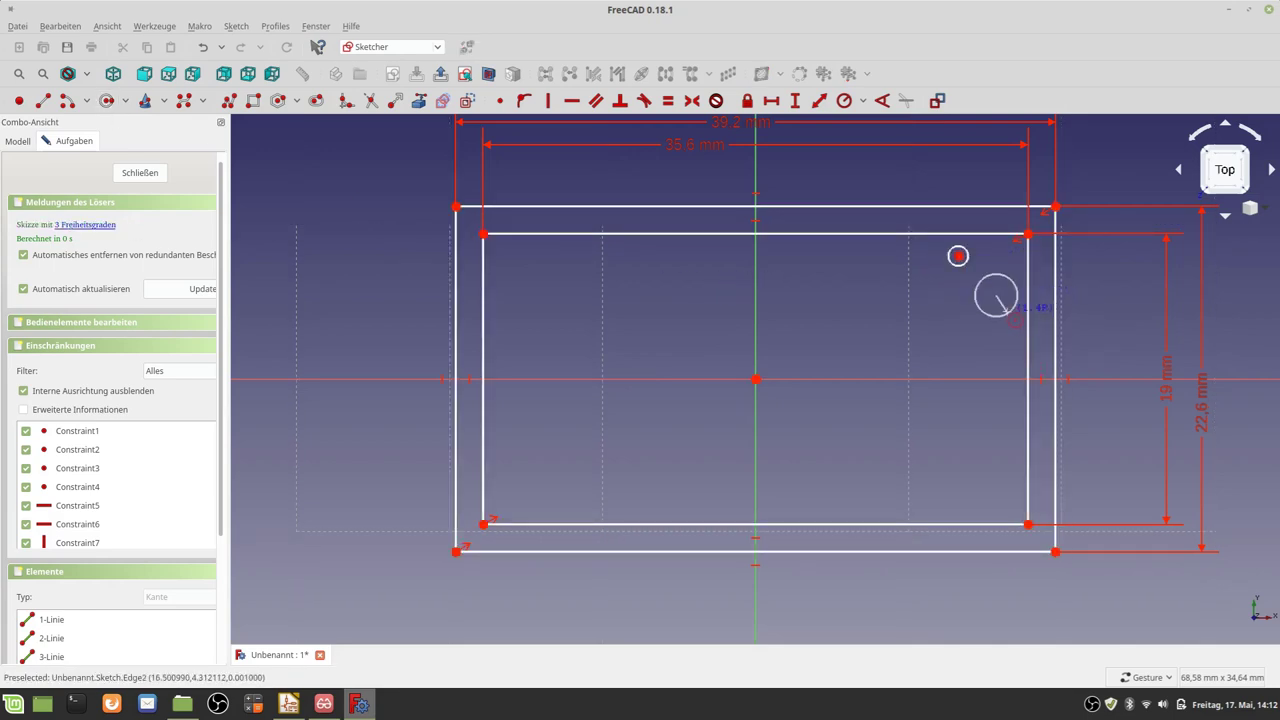
left_click(1010, 308)
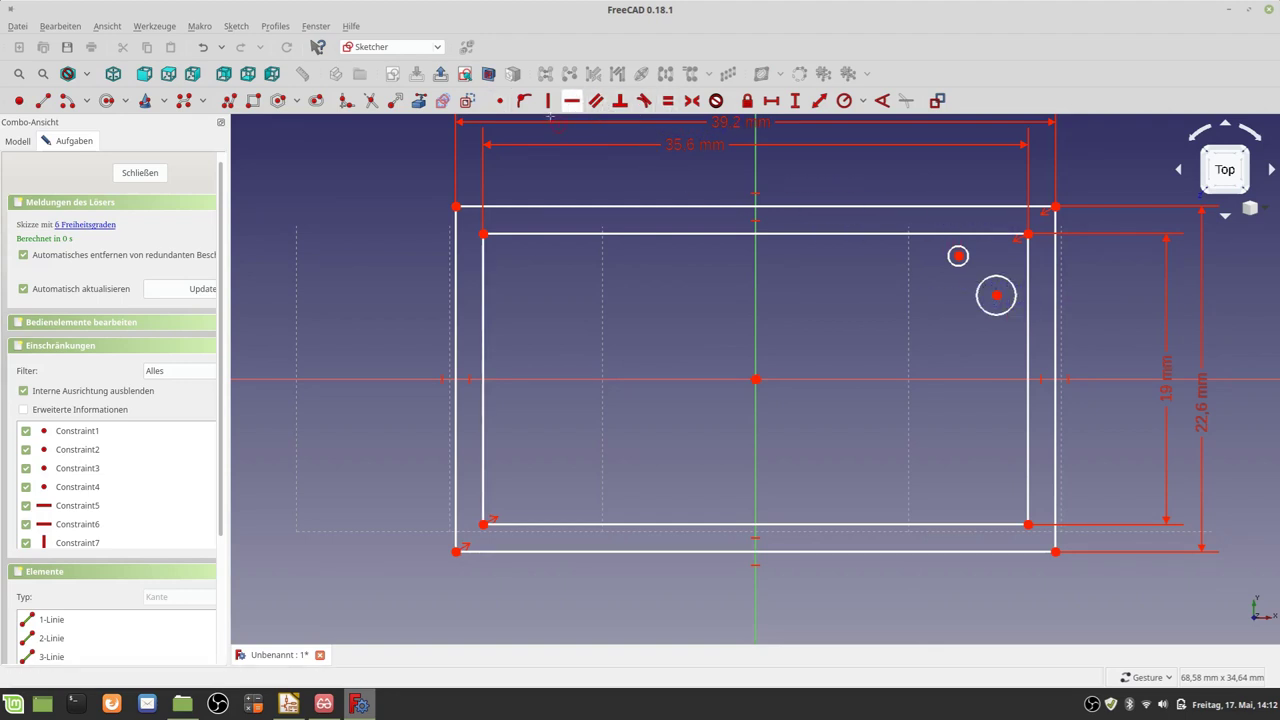
Place the circle centres on the inner rectangle's top and right edges.
left_click(540, 103)
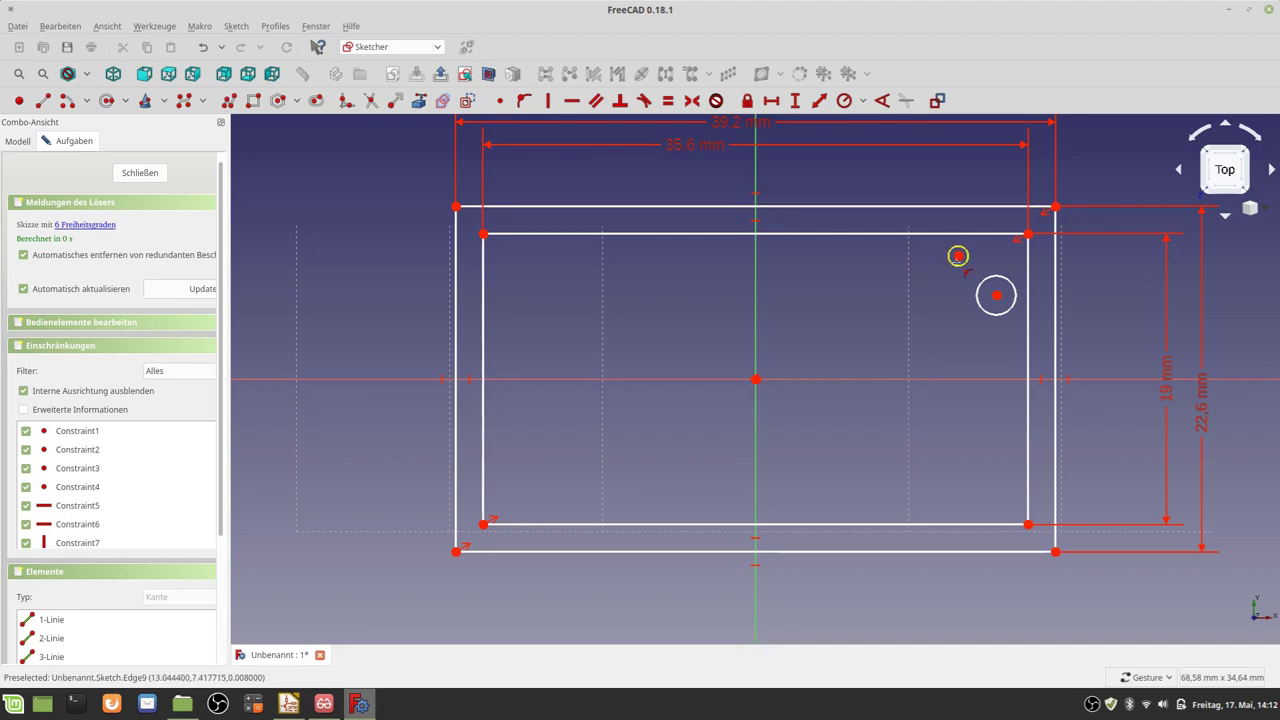
left_click(957, 256)
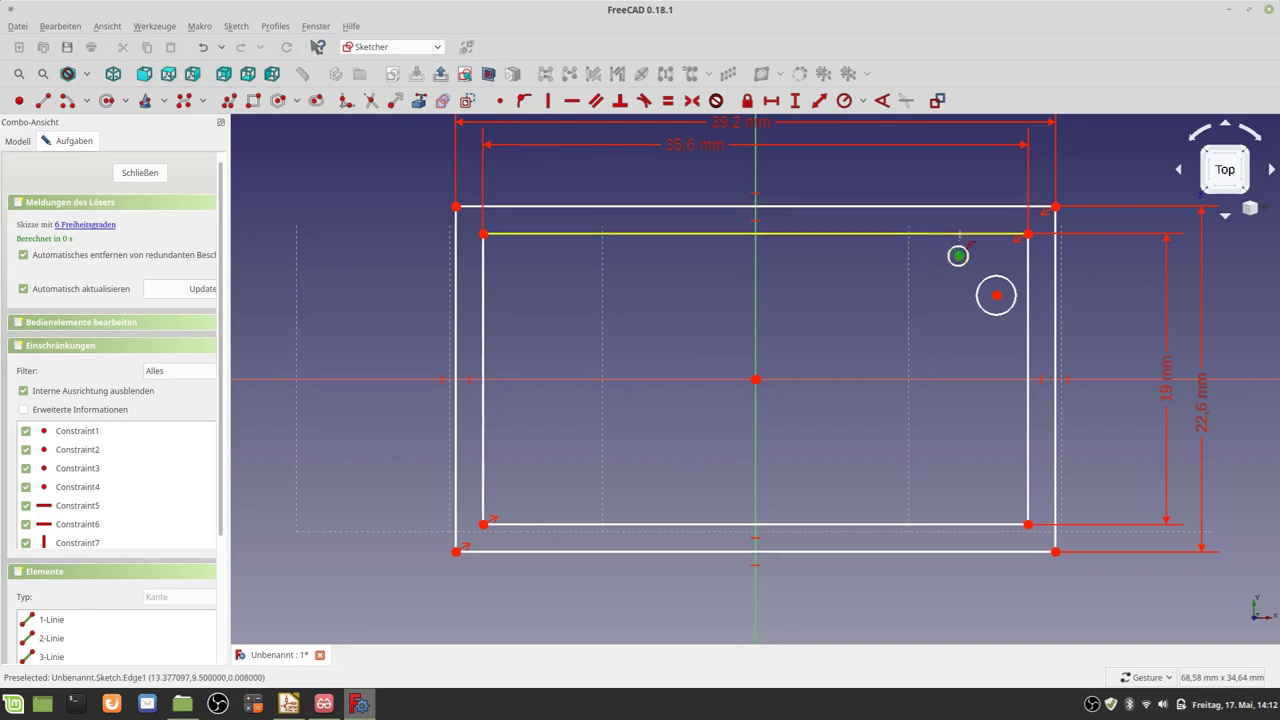
left_click(958, 235)
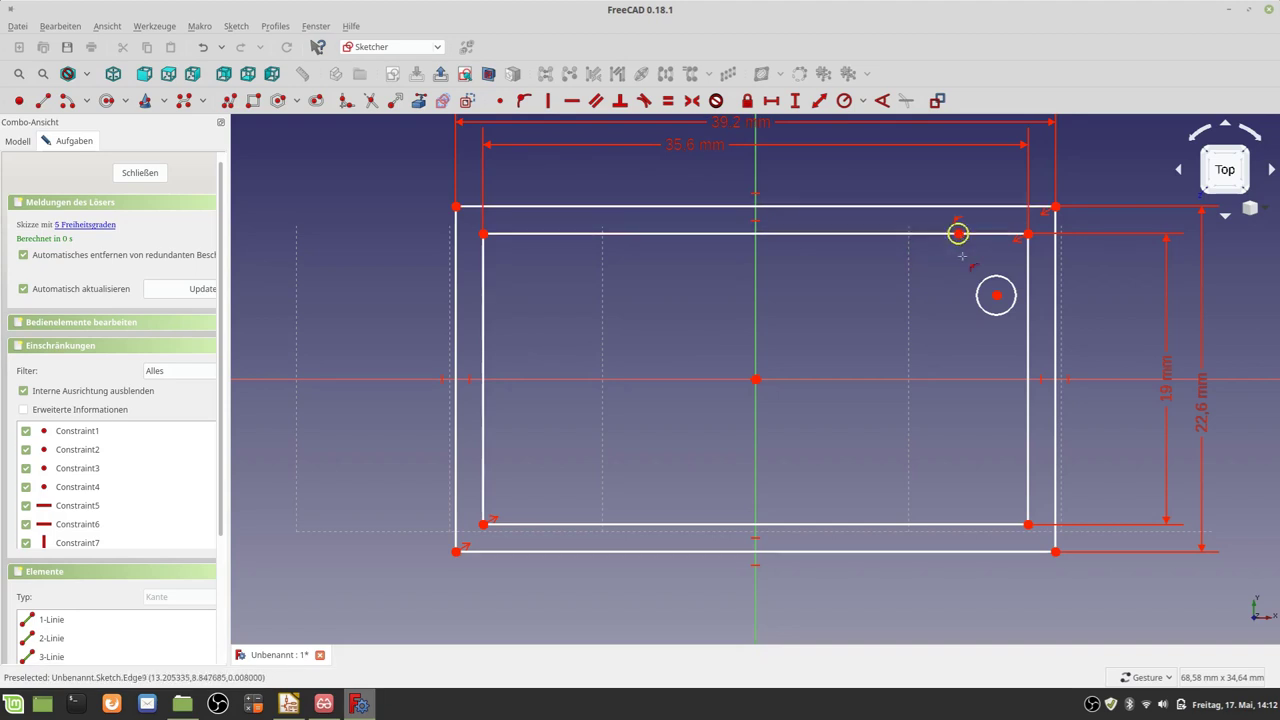
left_click(1028, 295)
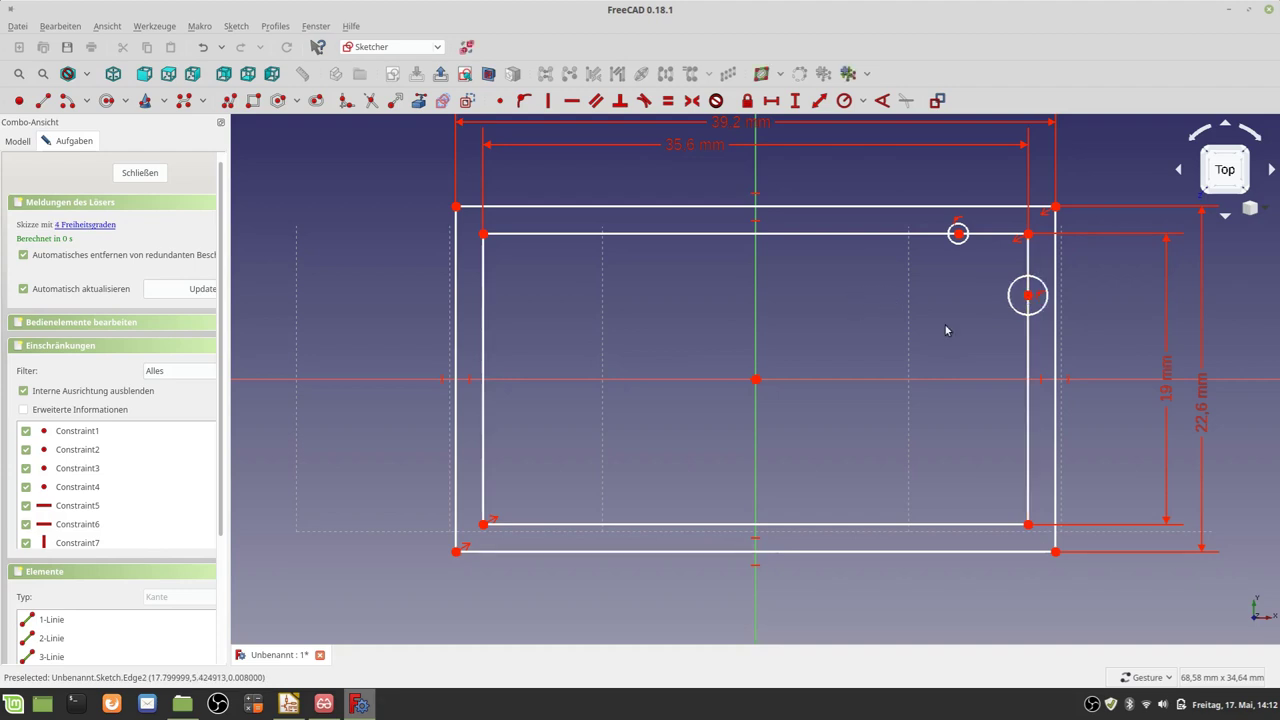
left_click(1021, 313)
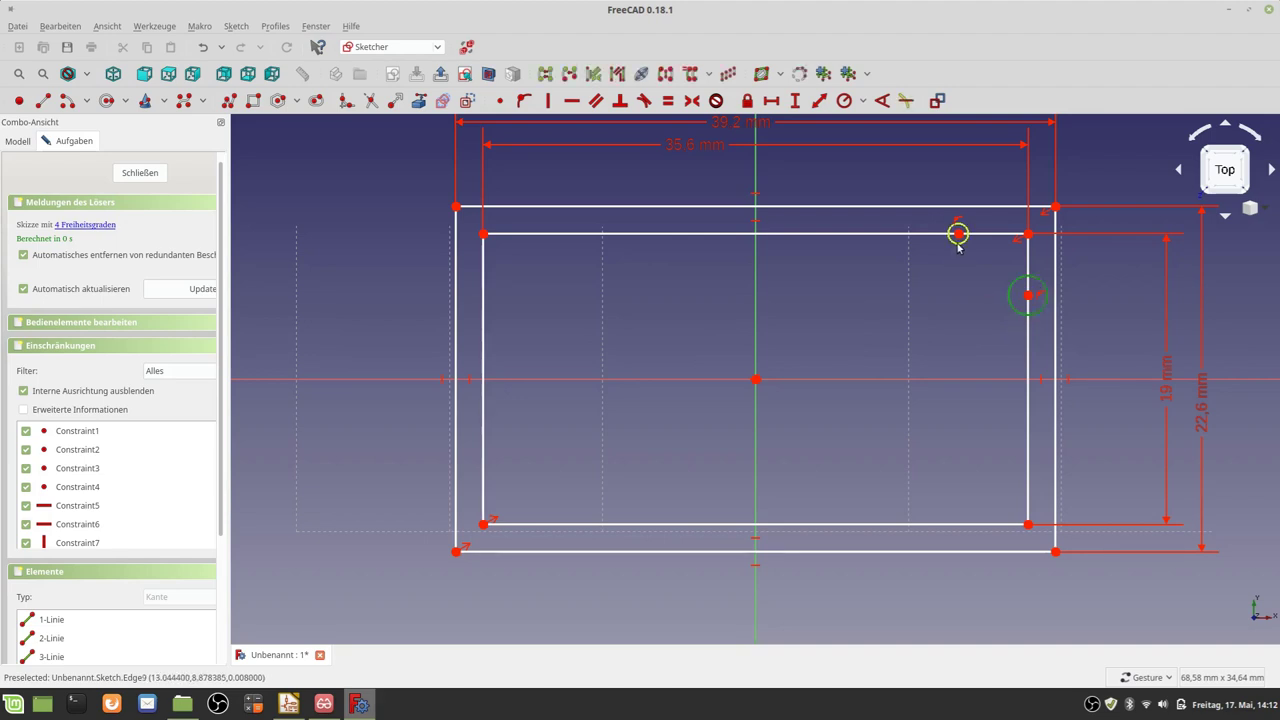
left_click(959, 238)
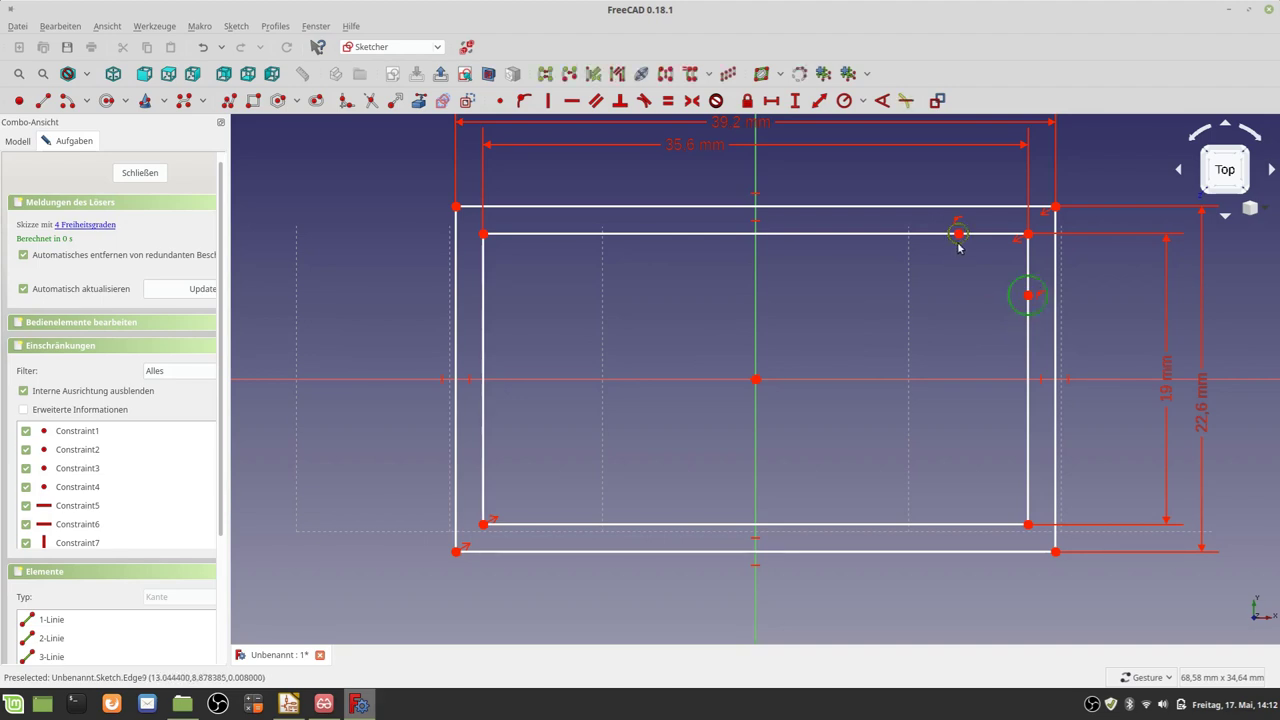
Make both circles equal at 2.55 mm diameter, label placed below the upper circle.
left_click(666, 104)
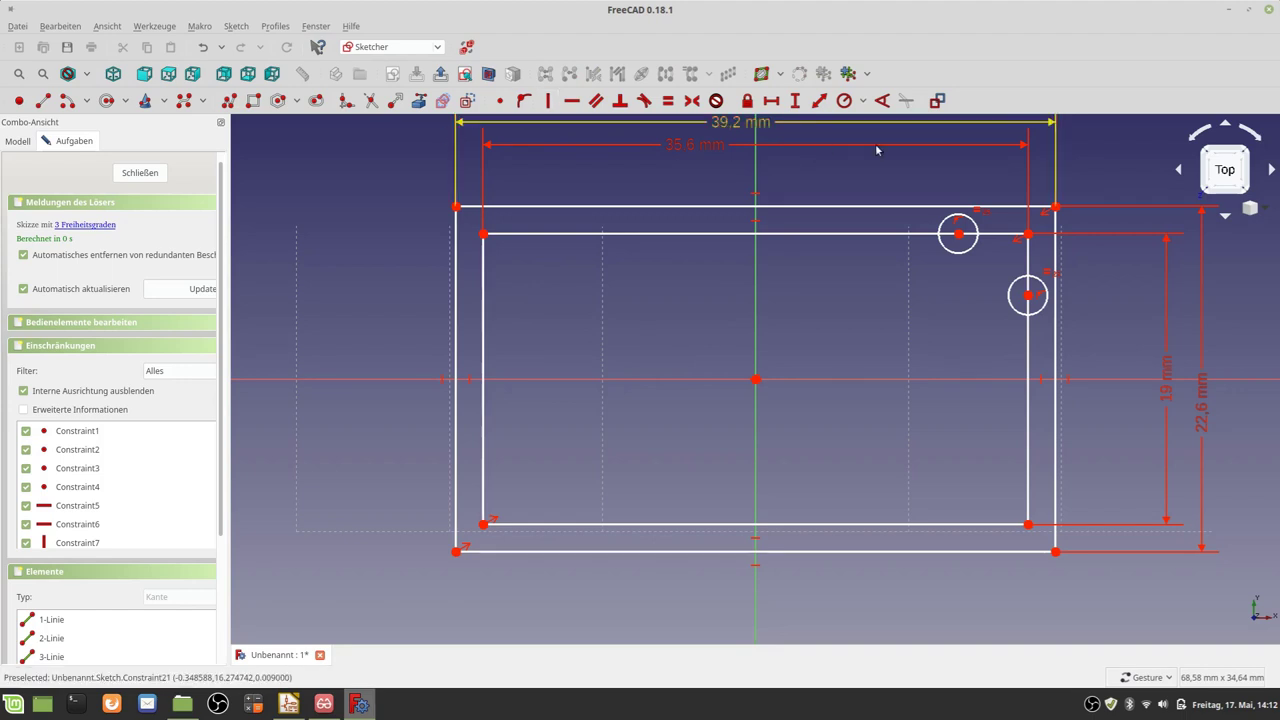
left_click(862, 101)
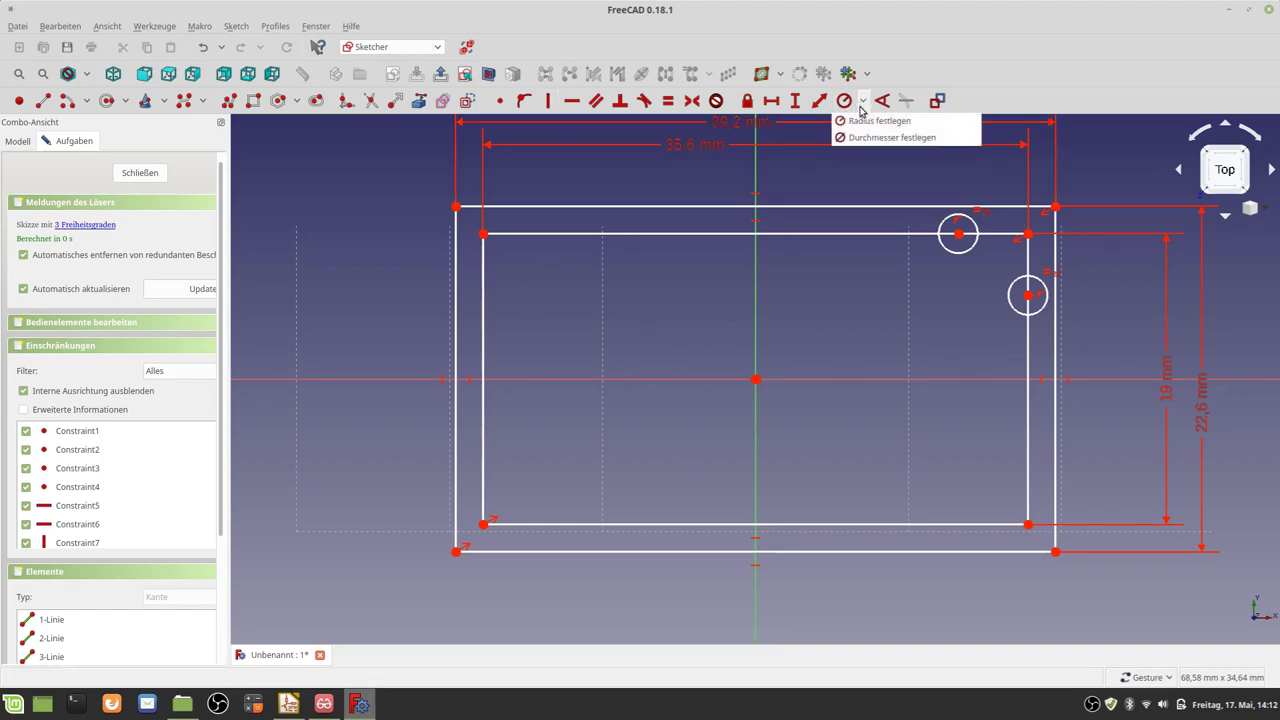
left_click(900, 137)
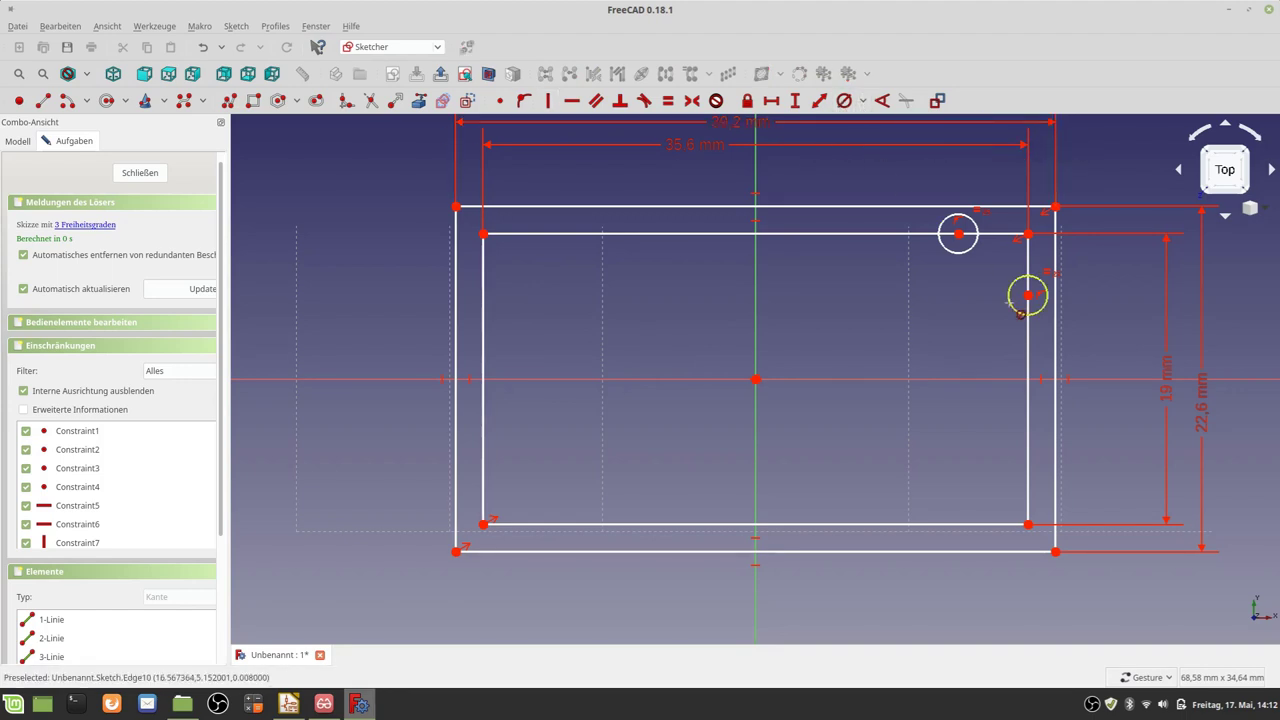
left_click(960, 256)
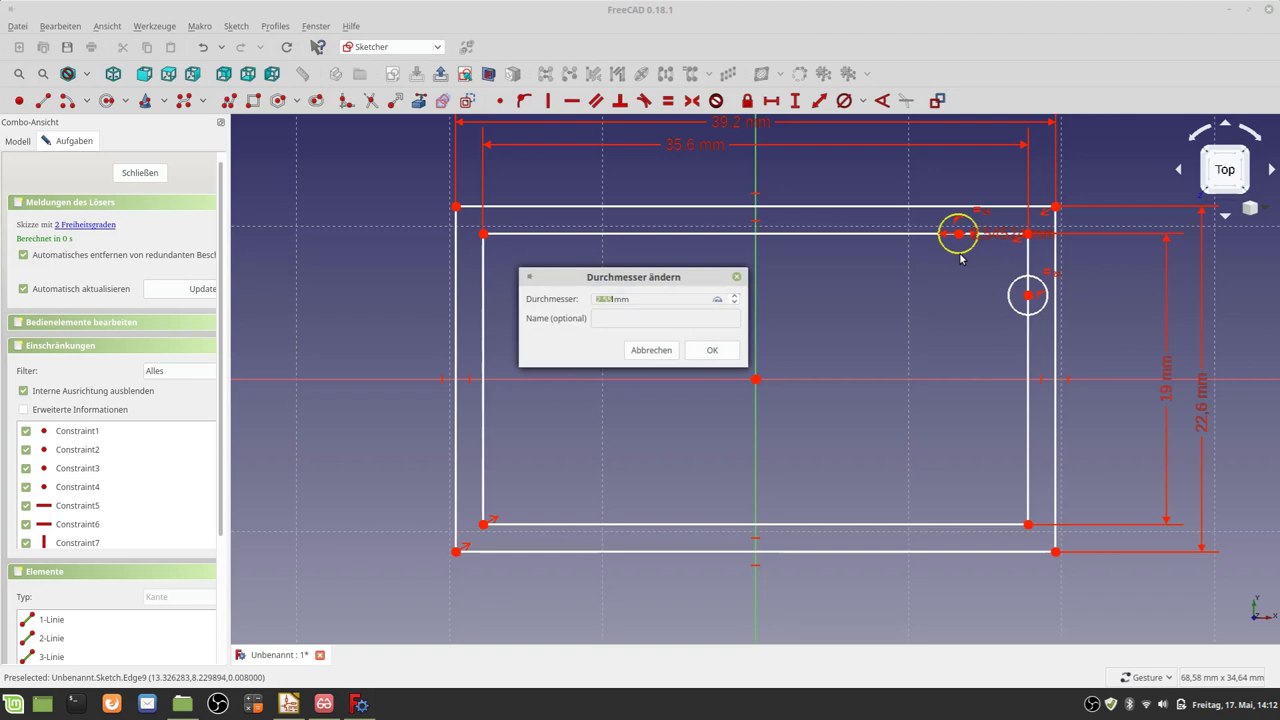
left_click(724, 350)
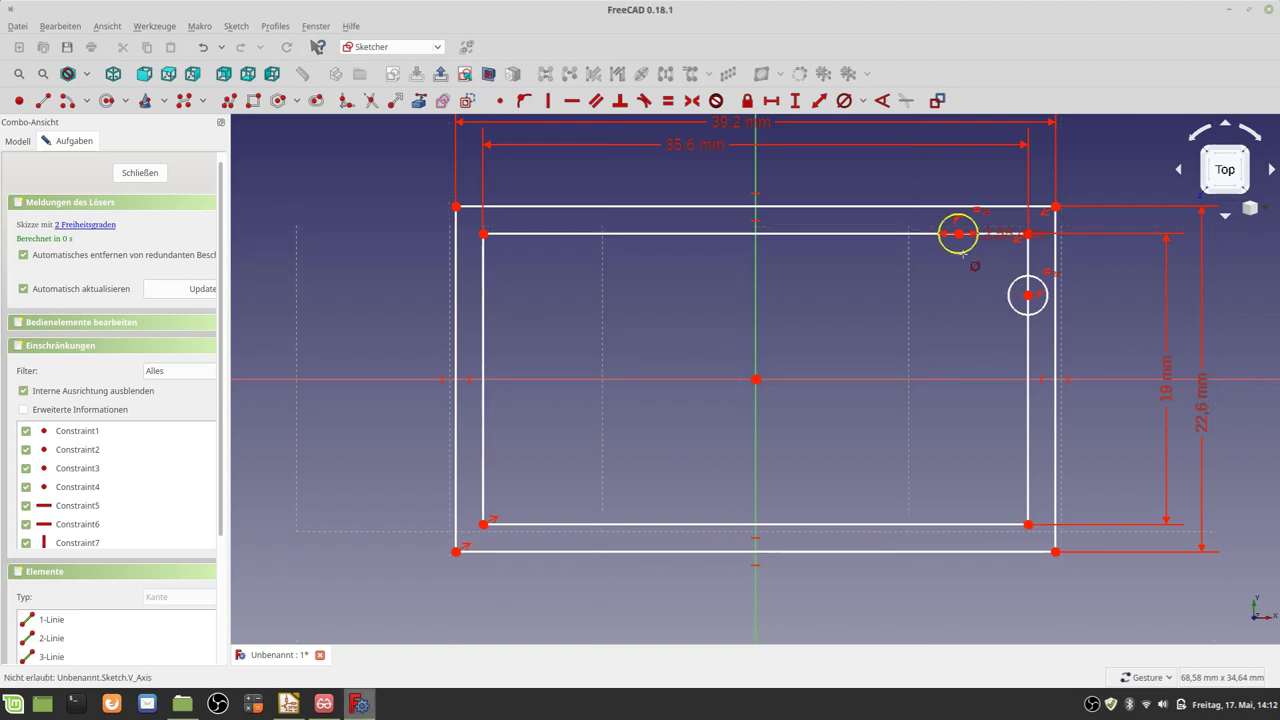
right_click(938, 293)
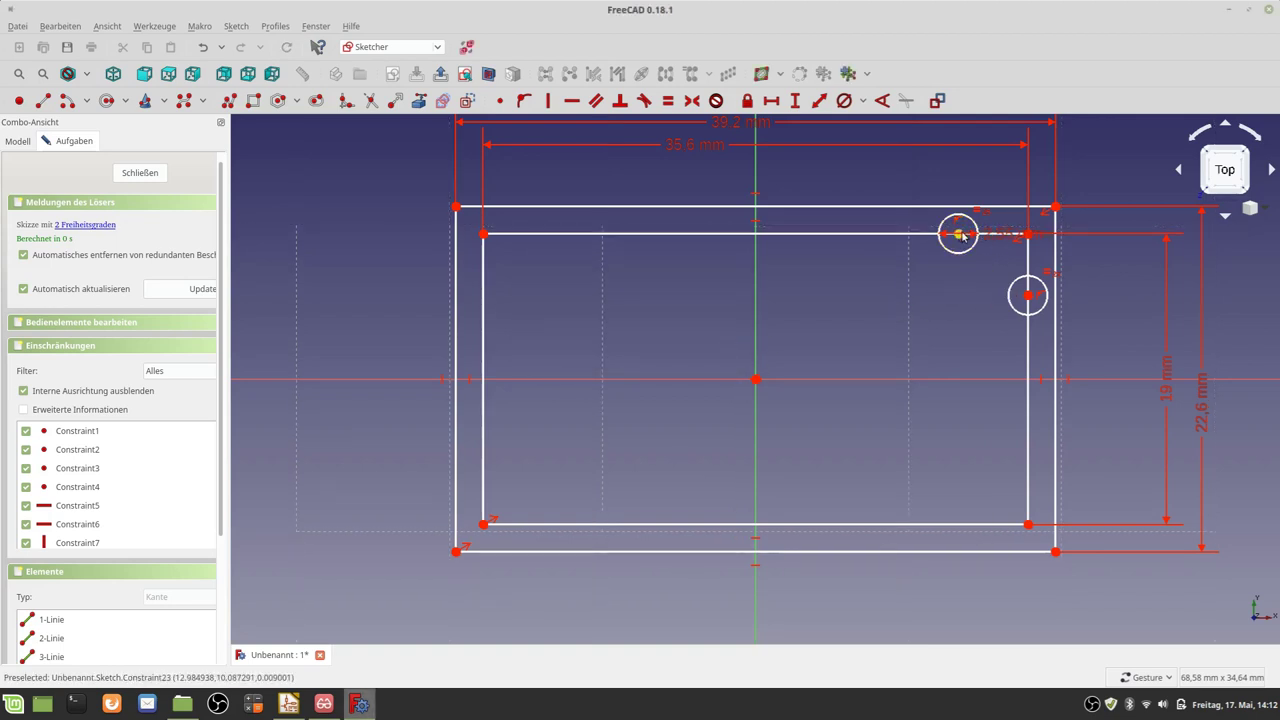
left_click_drag(1000, 234, 965, 315)
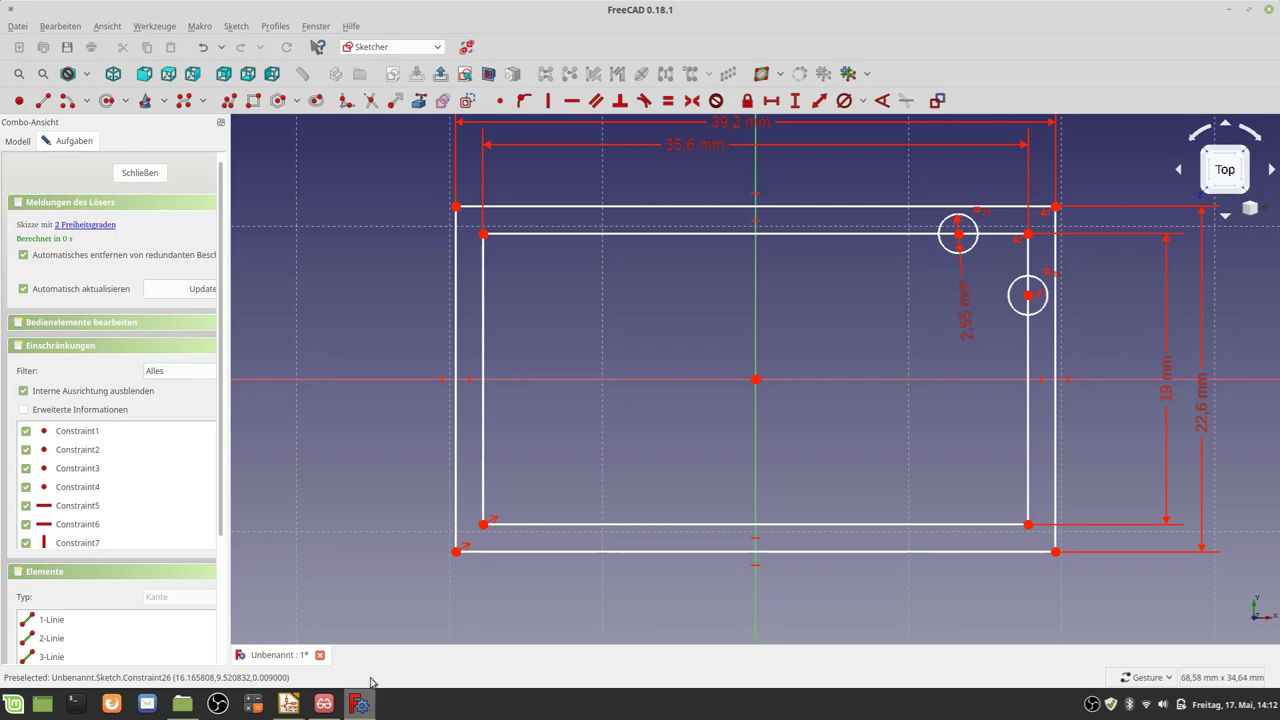
left_click(320, 704)
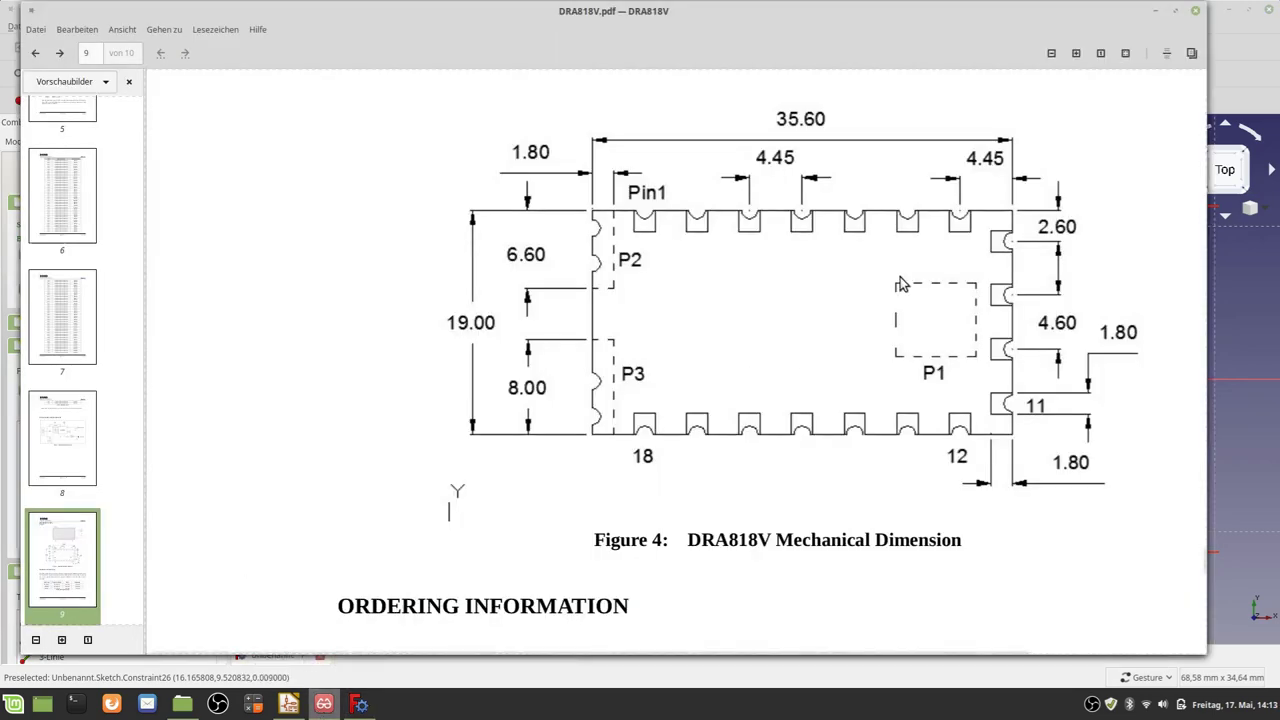
Constrain the upper circle's horizontal distance to the inner right corner, checking the datasheet.
left_click(356, 706)
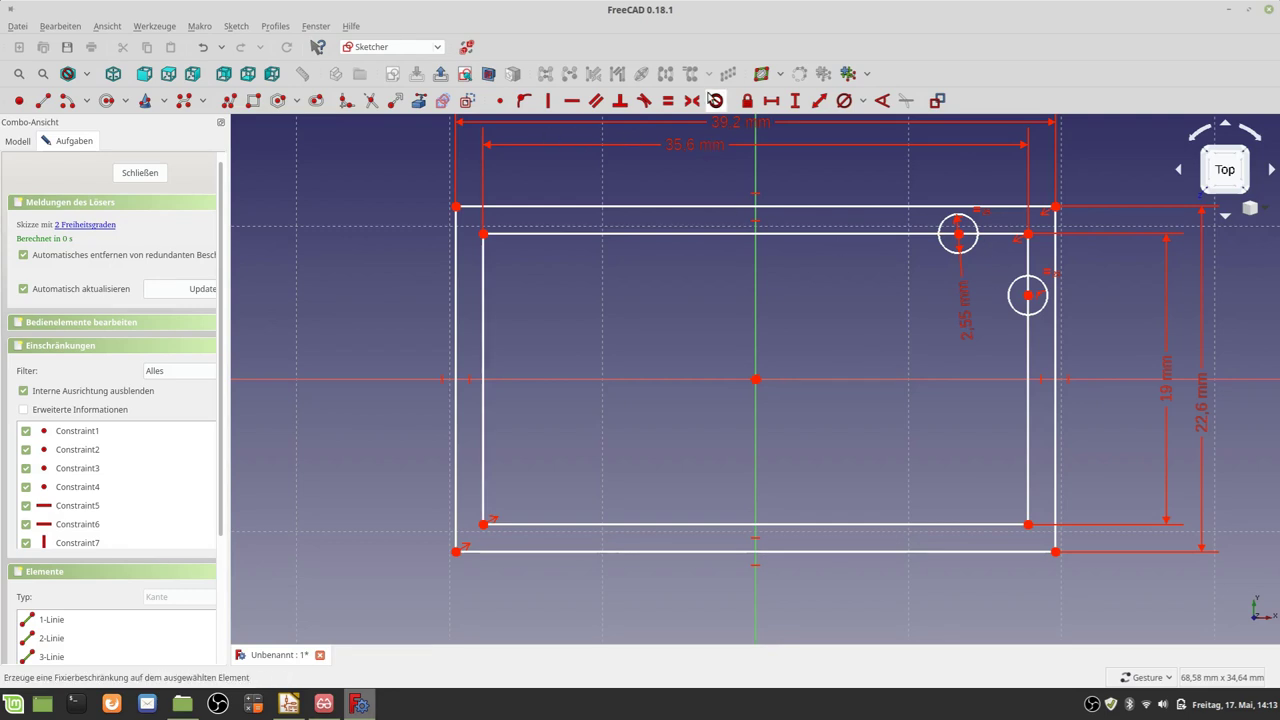
left_click(778, 104)
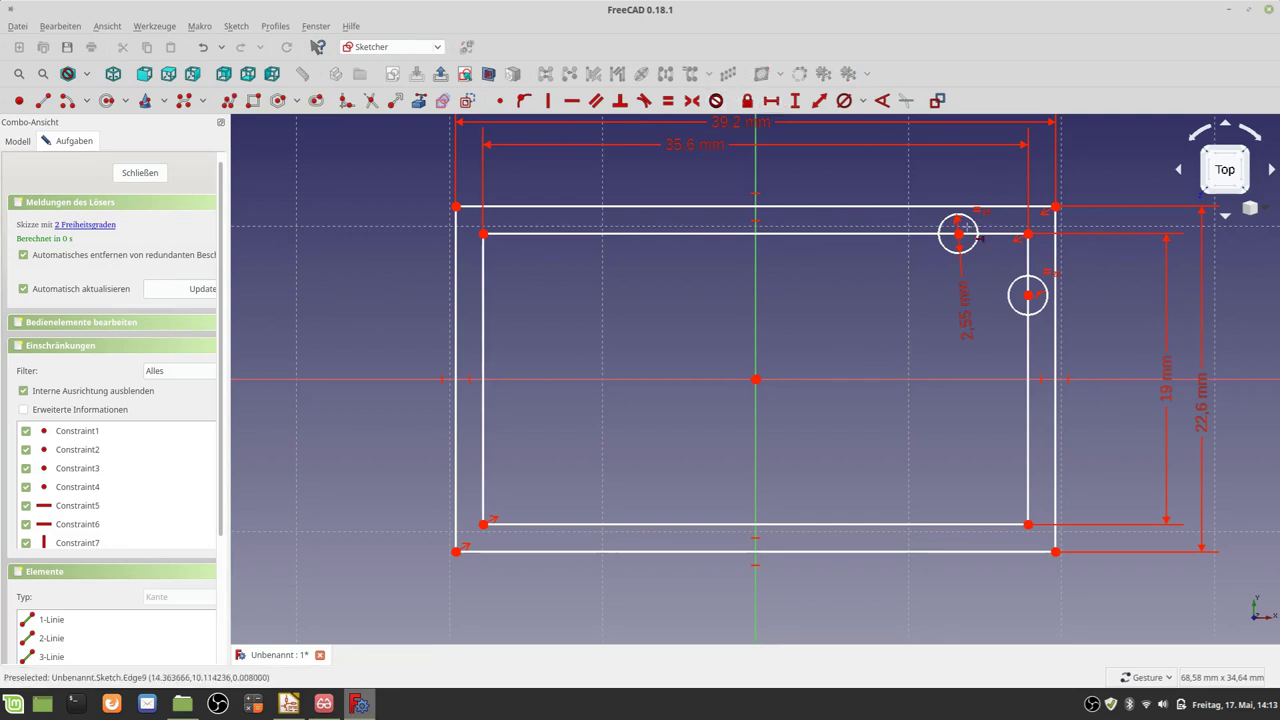
left_click(958, 234)
left_click(1028, 234)
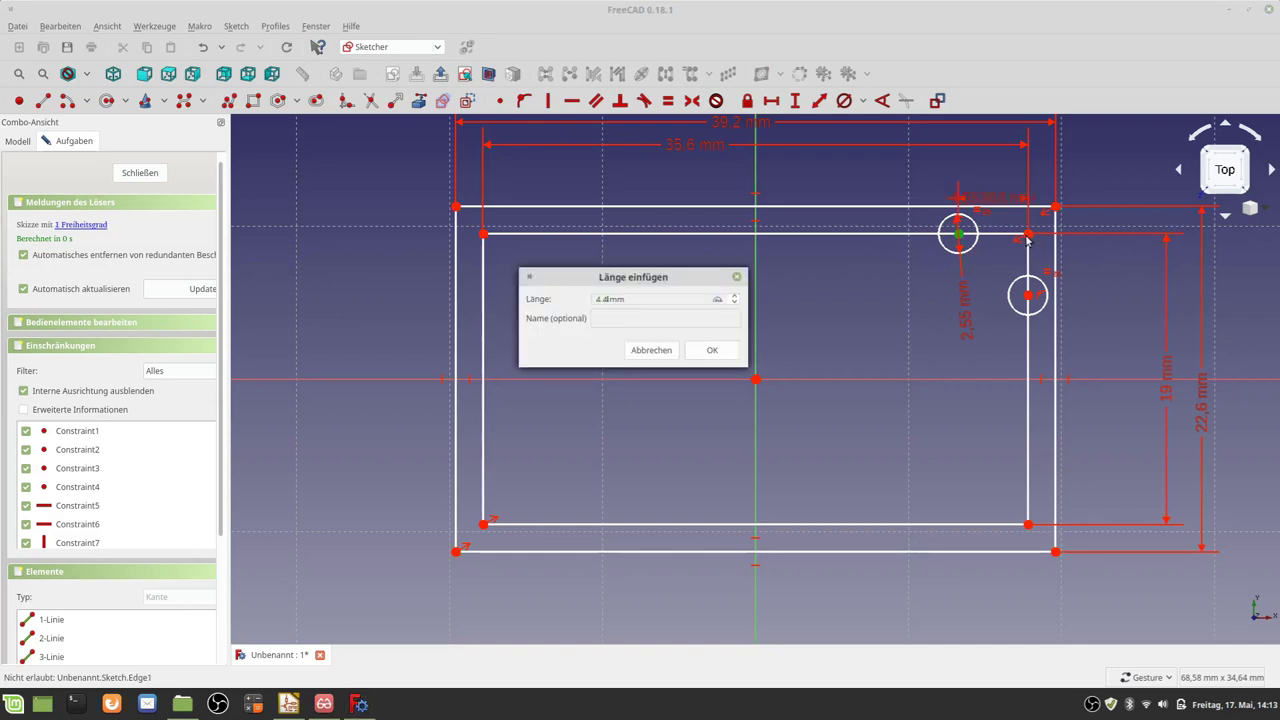
key("Return")
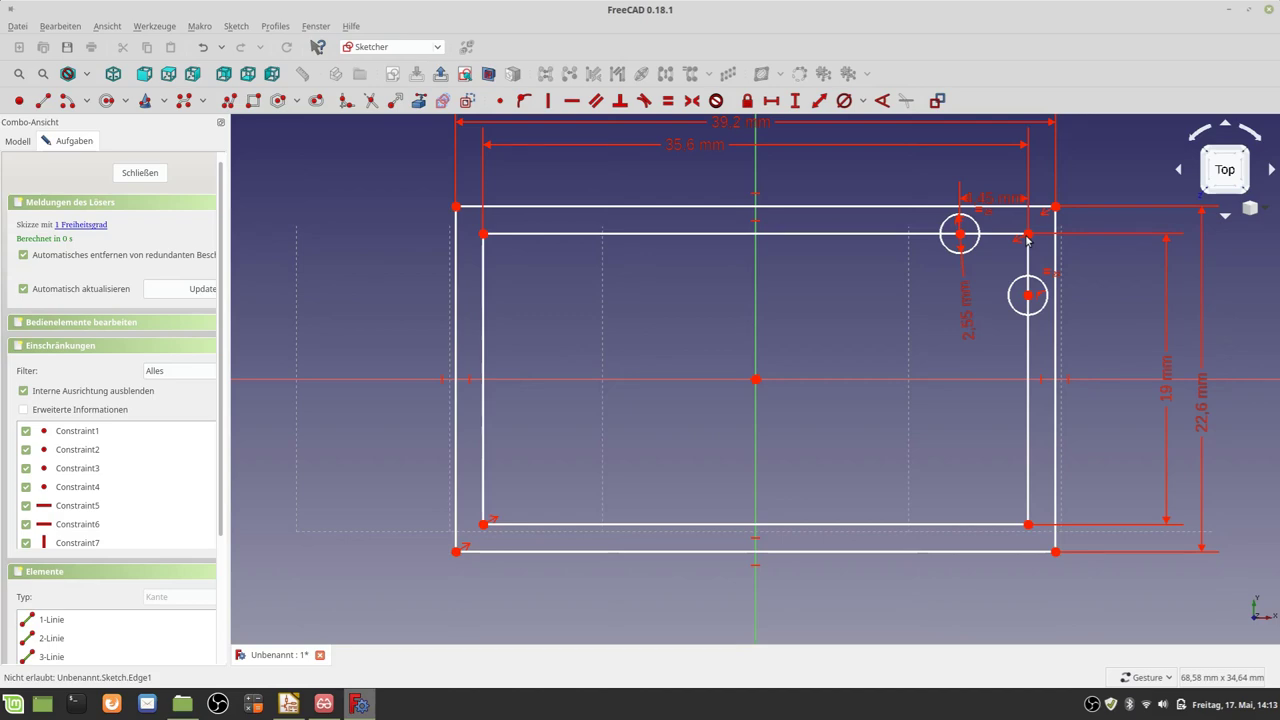
left_click(323, 704)
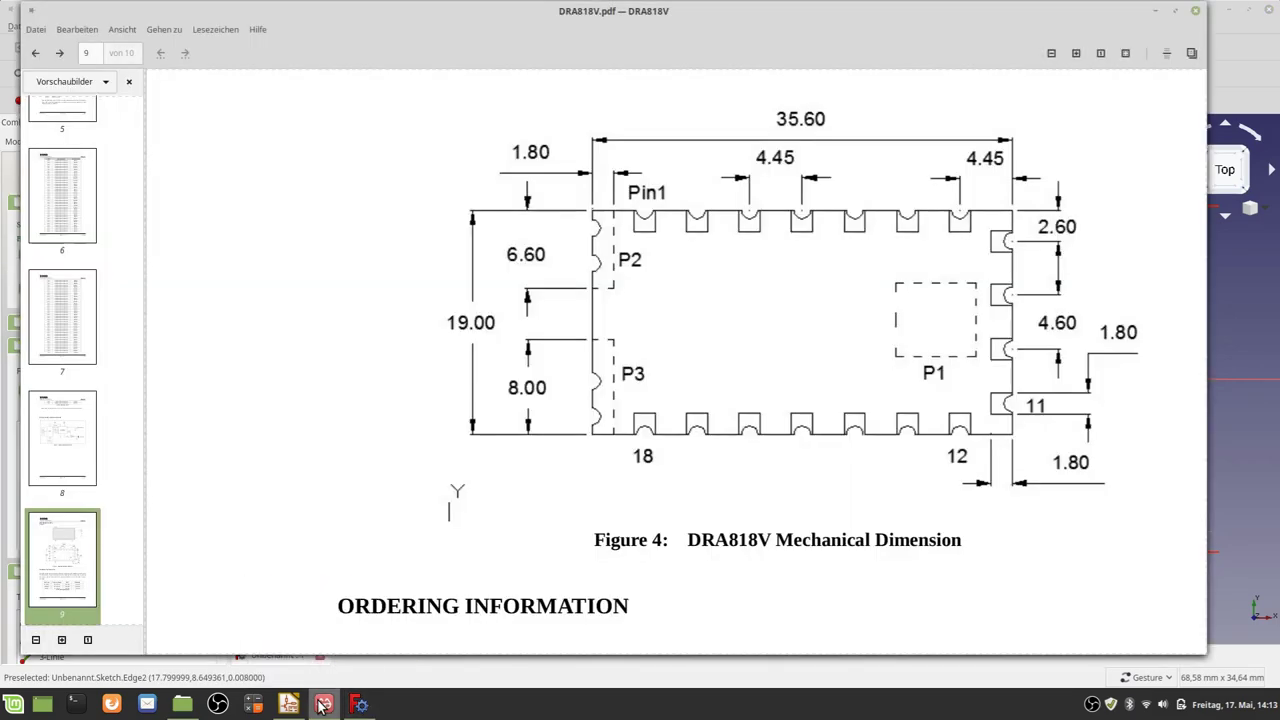
left_click(323, 704)
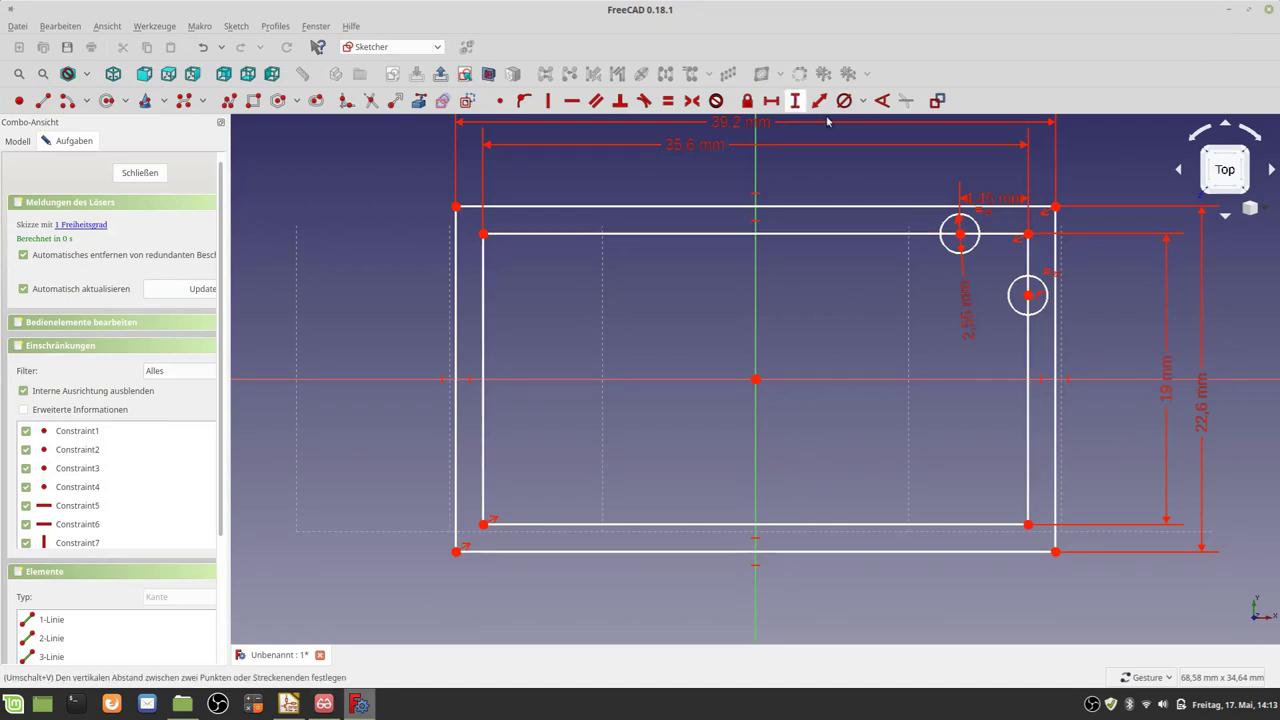
Constrain the right circle's centre 2.6 mm below the inner top-right corner.
left_click(795, 100)
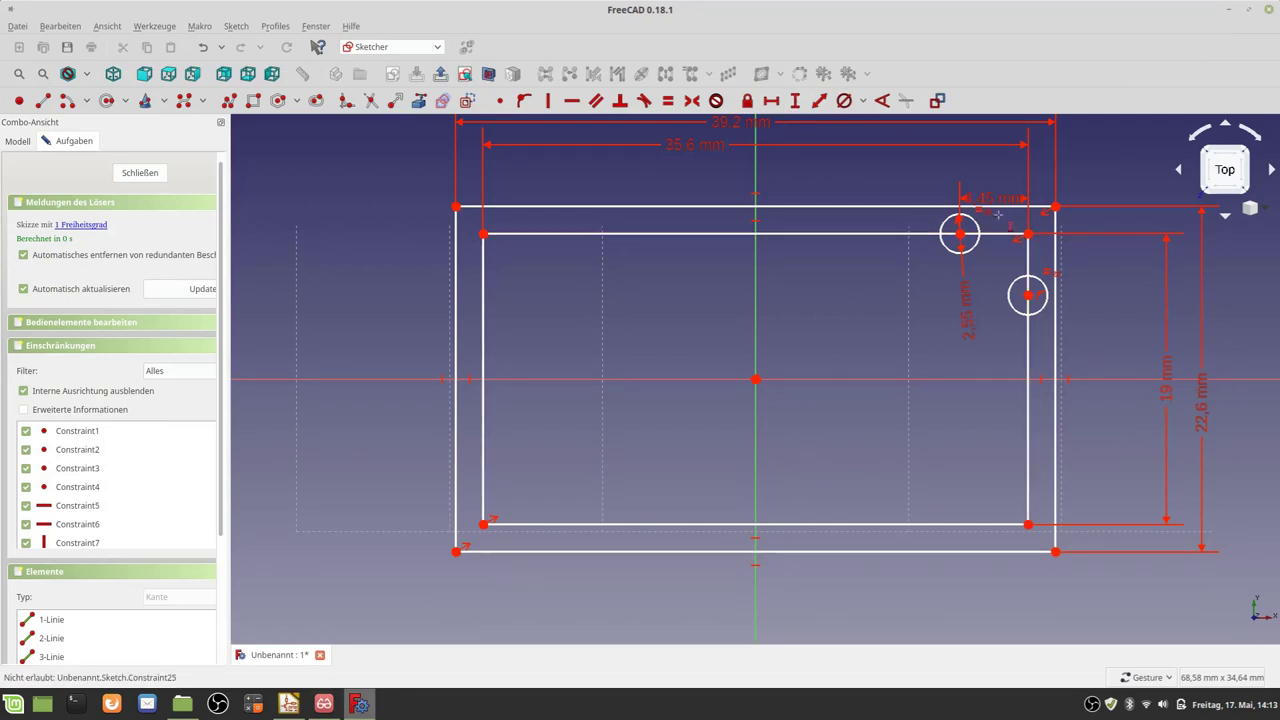
left_click(1028, 295)
type("2.6")
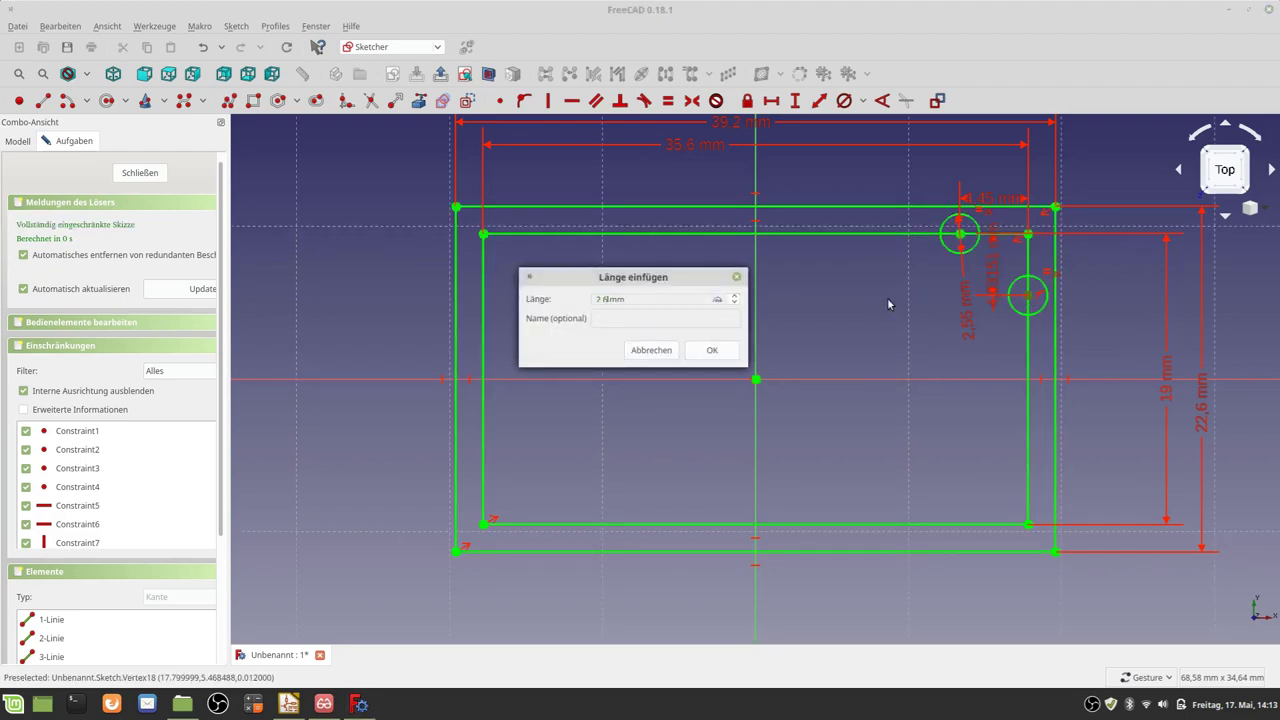
key("Return")
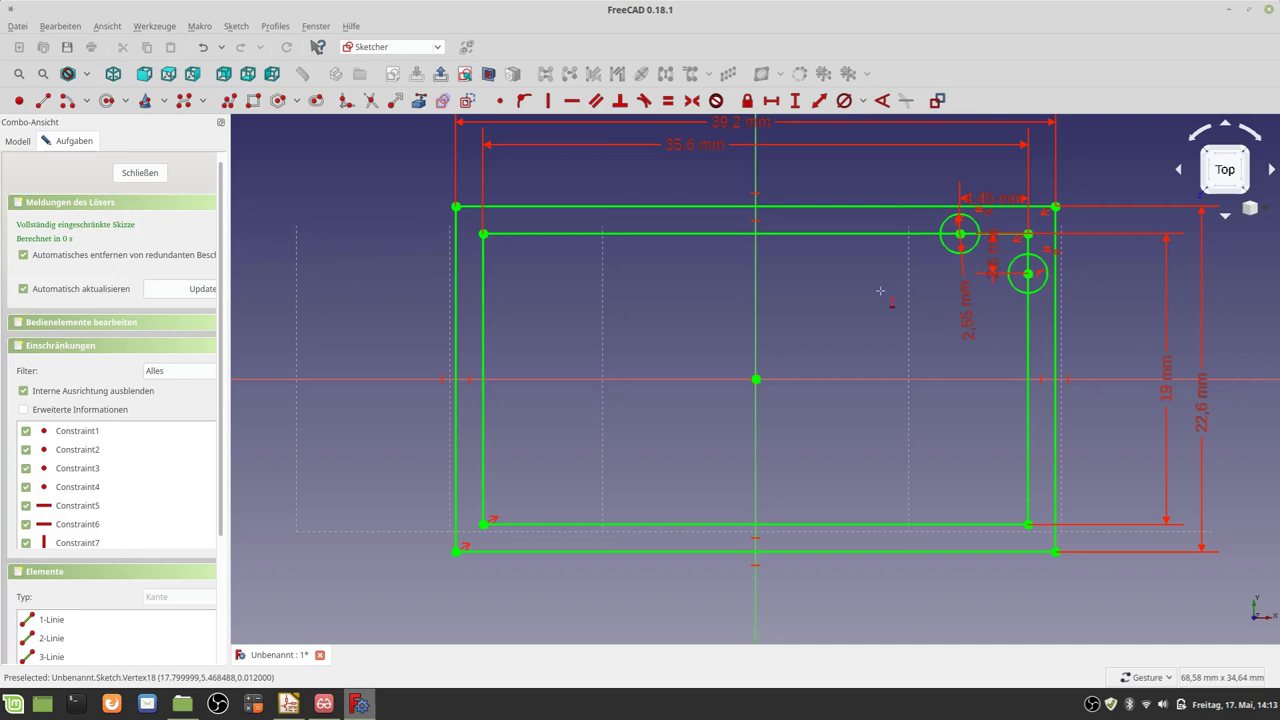
key("Escape")
Close the sketch and export it to the KiCad folder as DRA818x.dxf in Autodesk DXF 2D format.
left_click(141, 176)
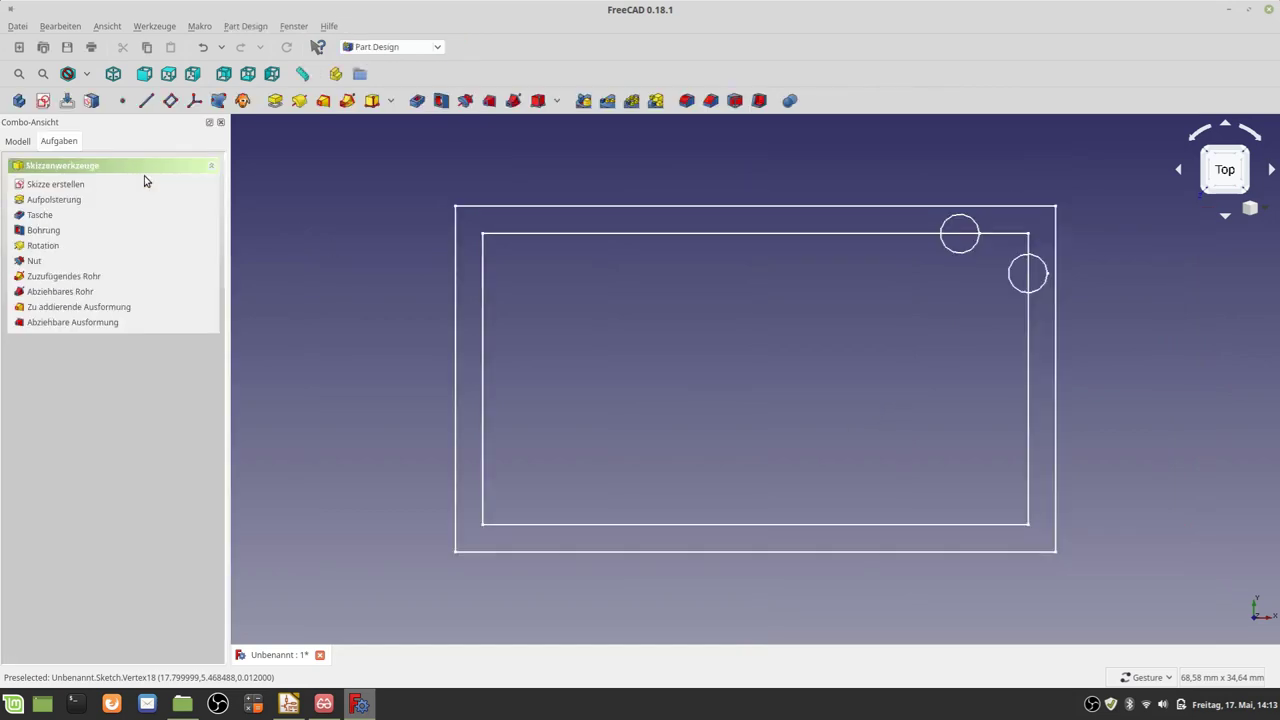
left_click(16, 142)
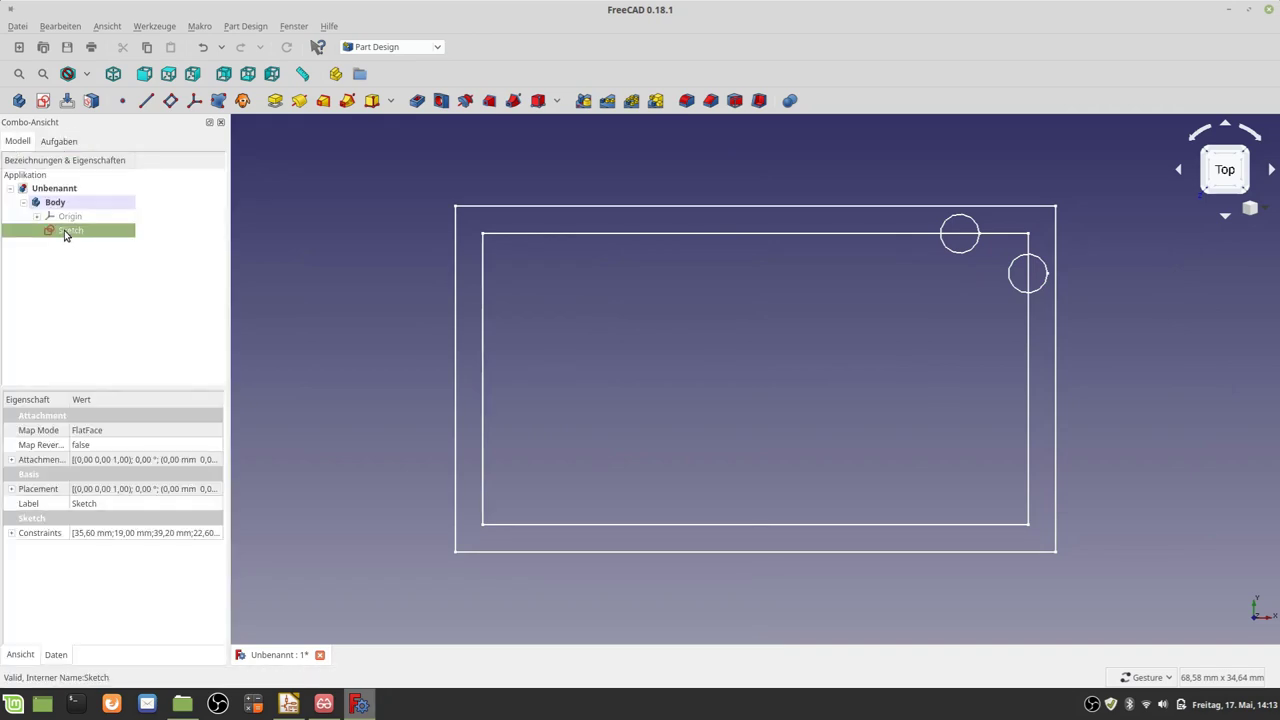
left_click(17, 26)
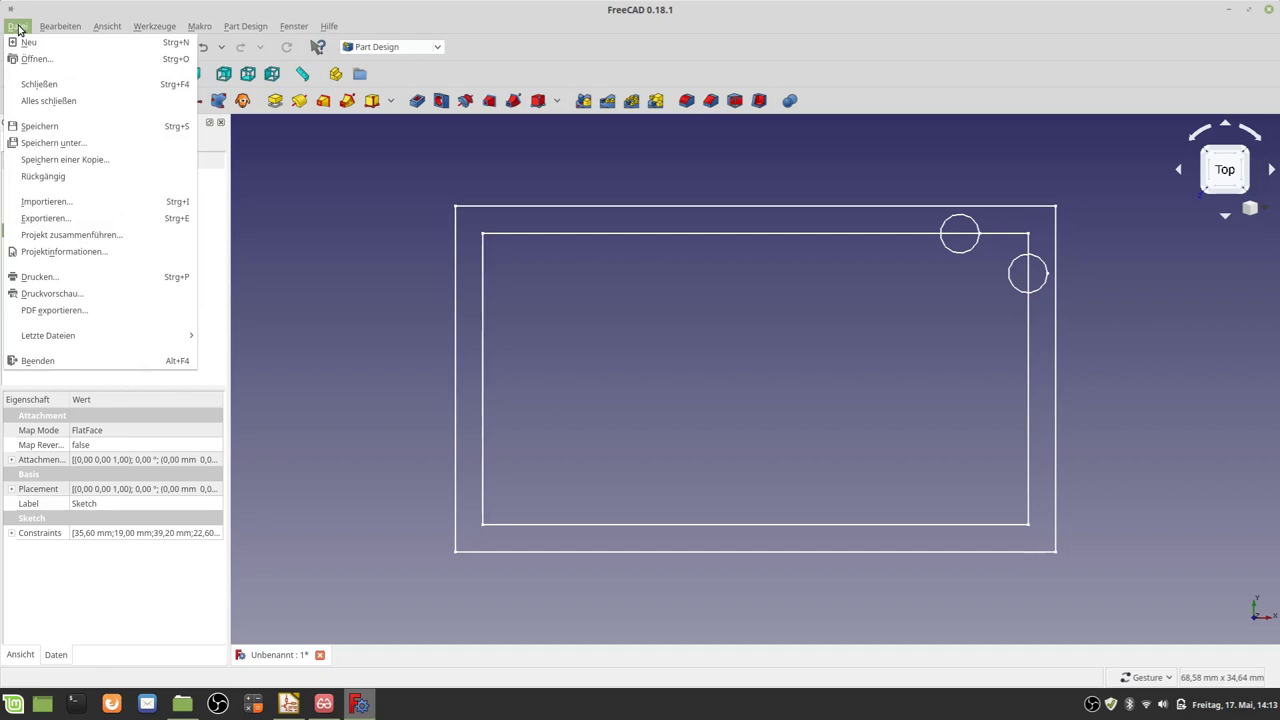
left_click(91, 218)
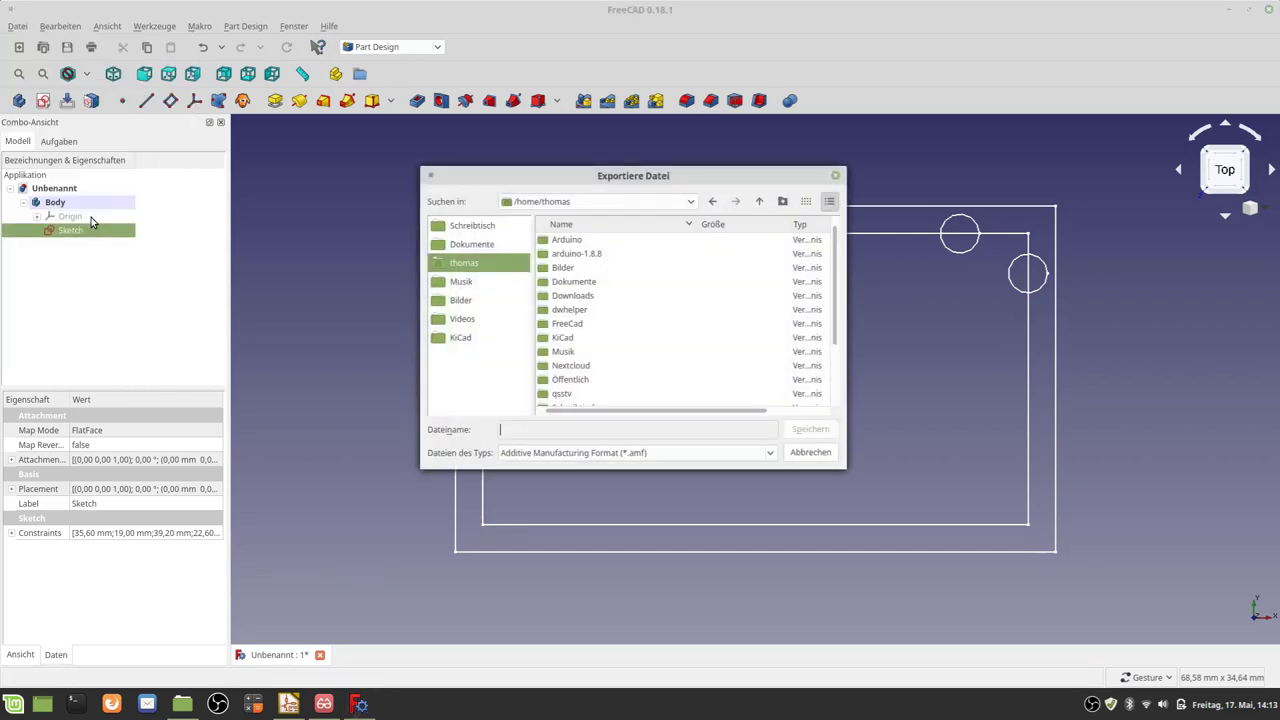
left_click(464, 340)
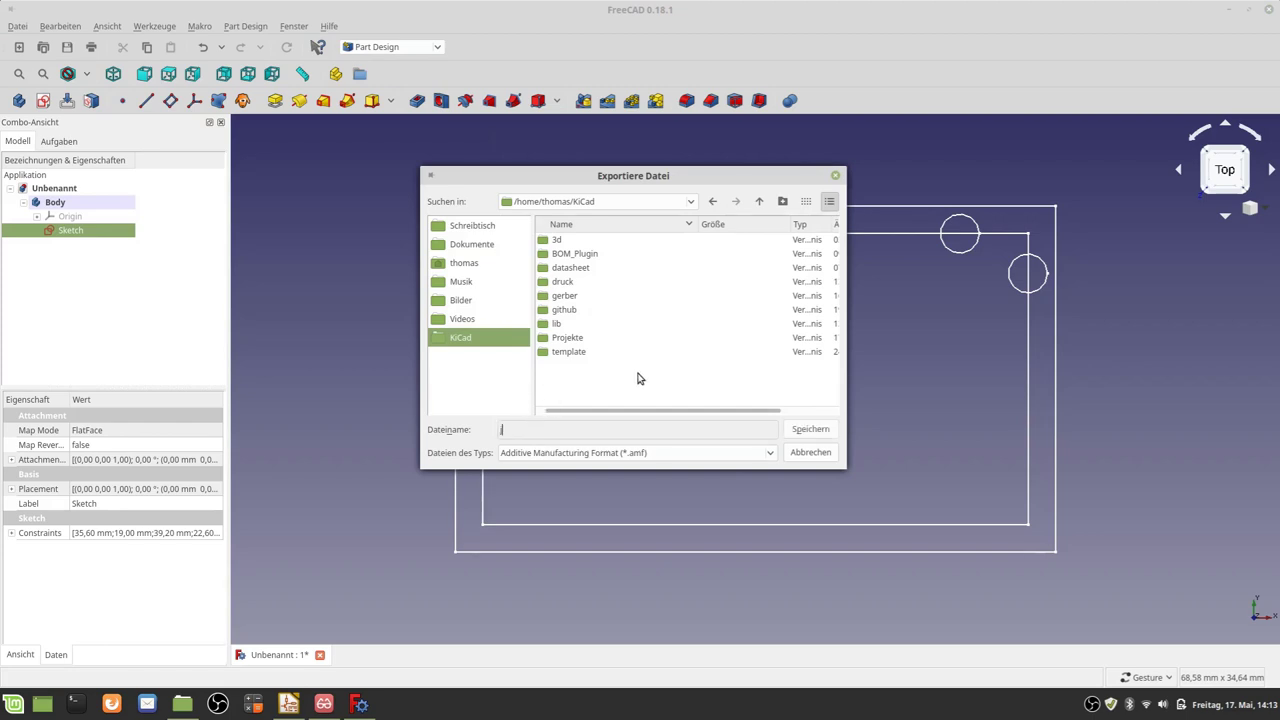
type("DRA818x")
left_click(771, 455)
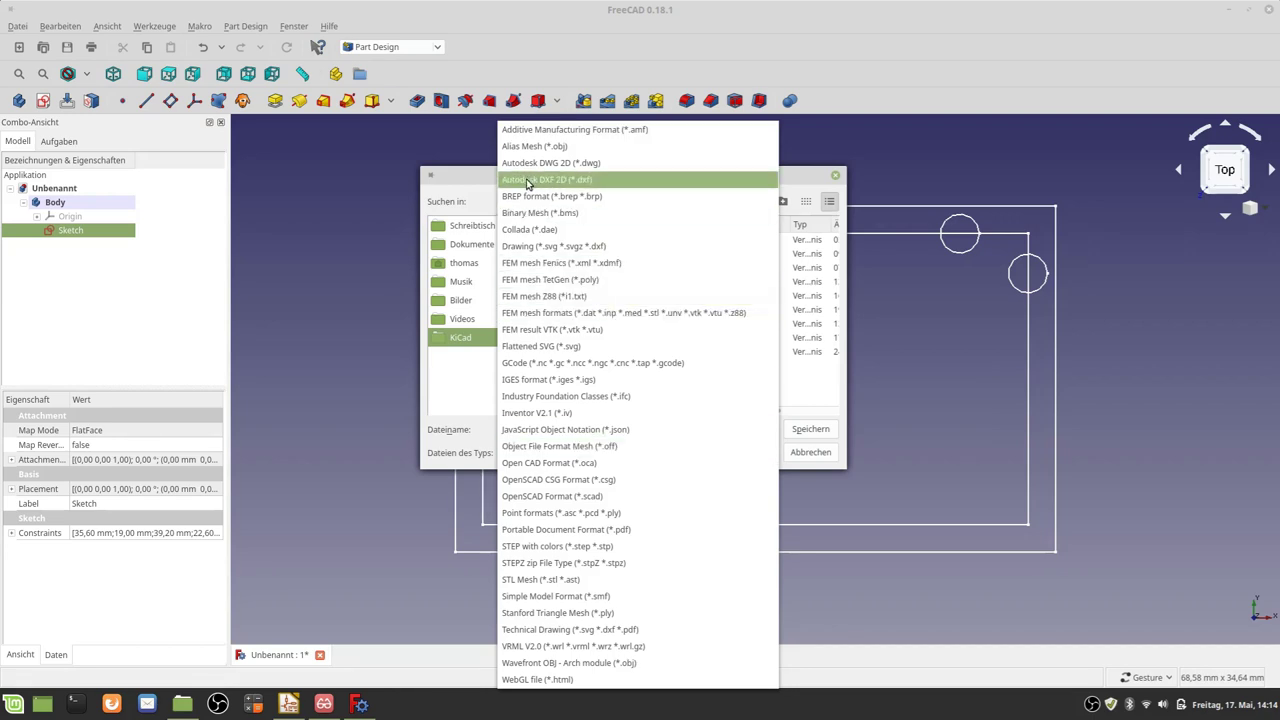
left_click(584, 181)
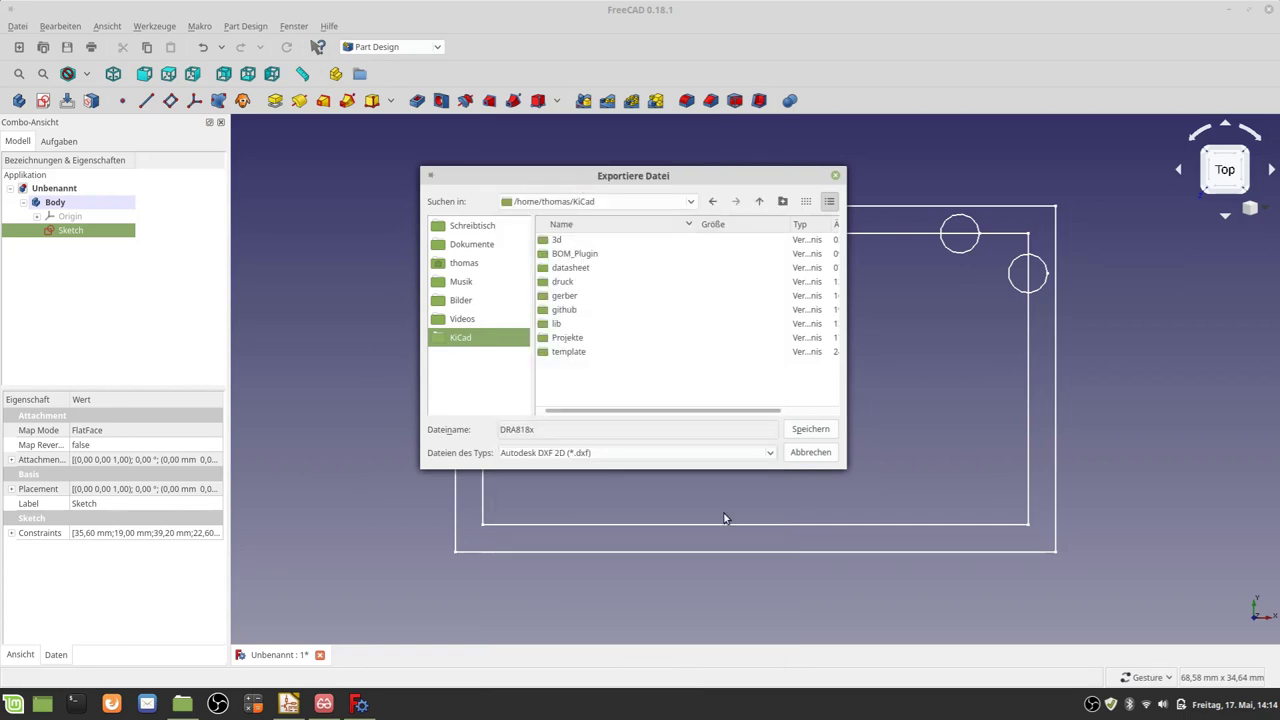
left_click(811, 429)
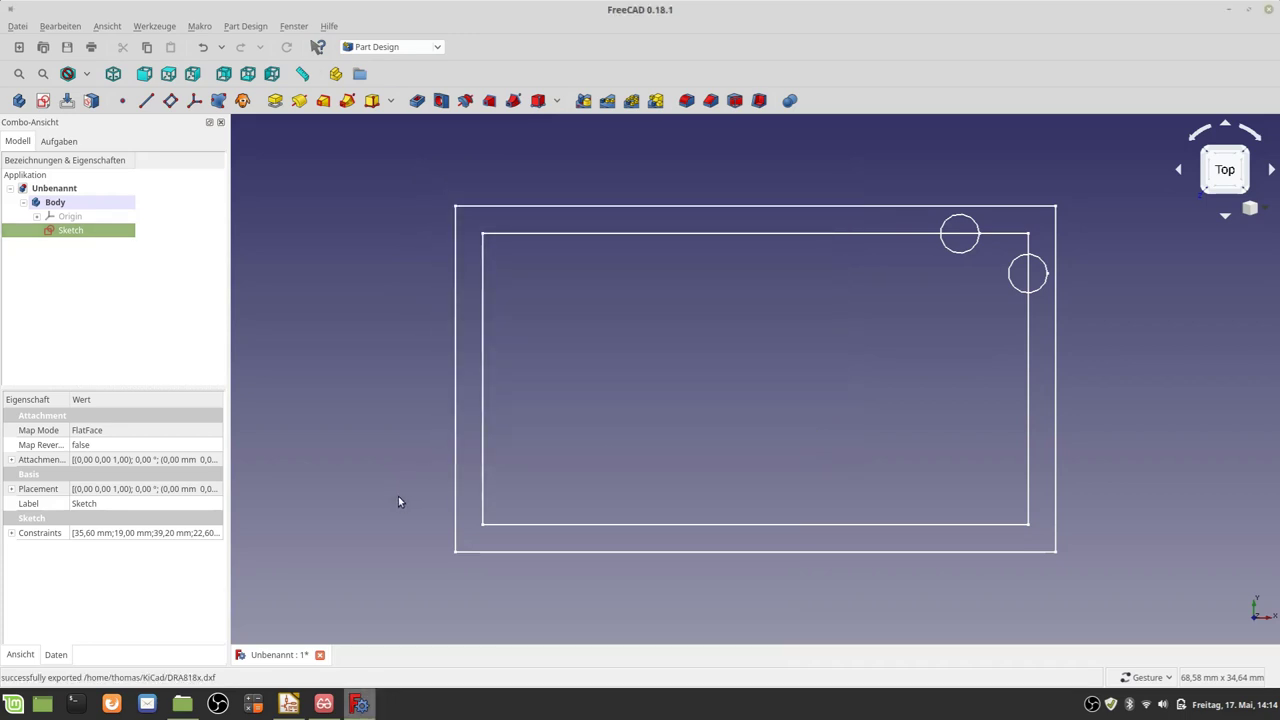
Save the FreeCAD project as dra818x in the FreeCad folder and minimise FreeCAD.
left_click(68, 47)
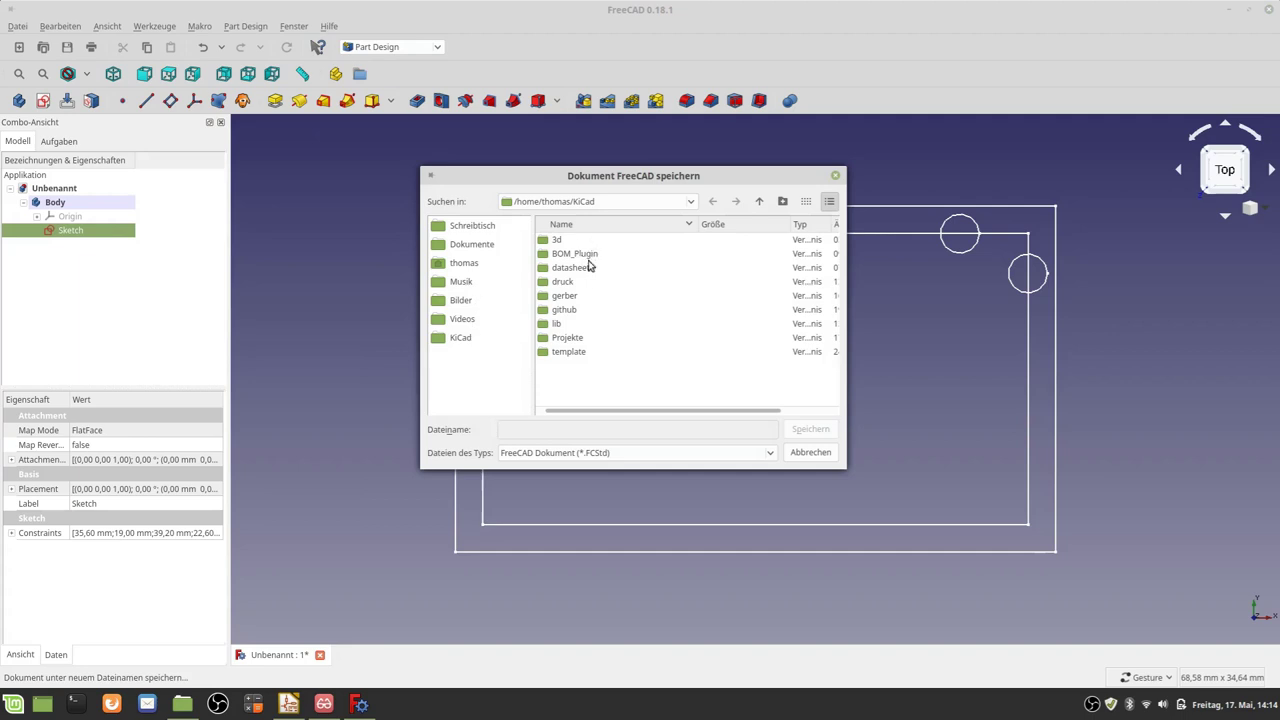
left_click(759, 201)
double_click(573, 327)
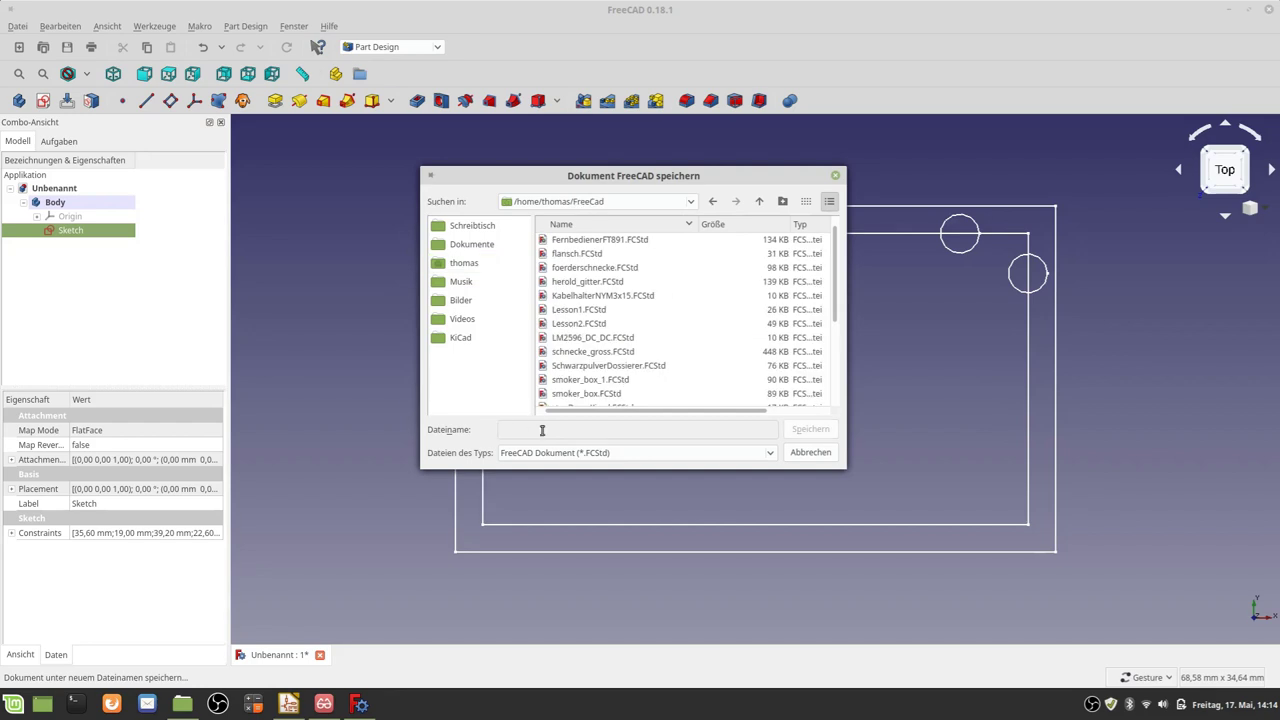
type("dra818x")
key("Return")
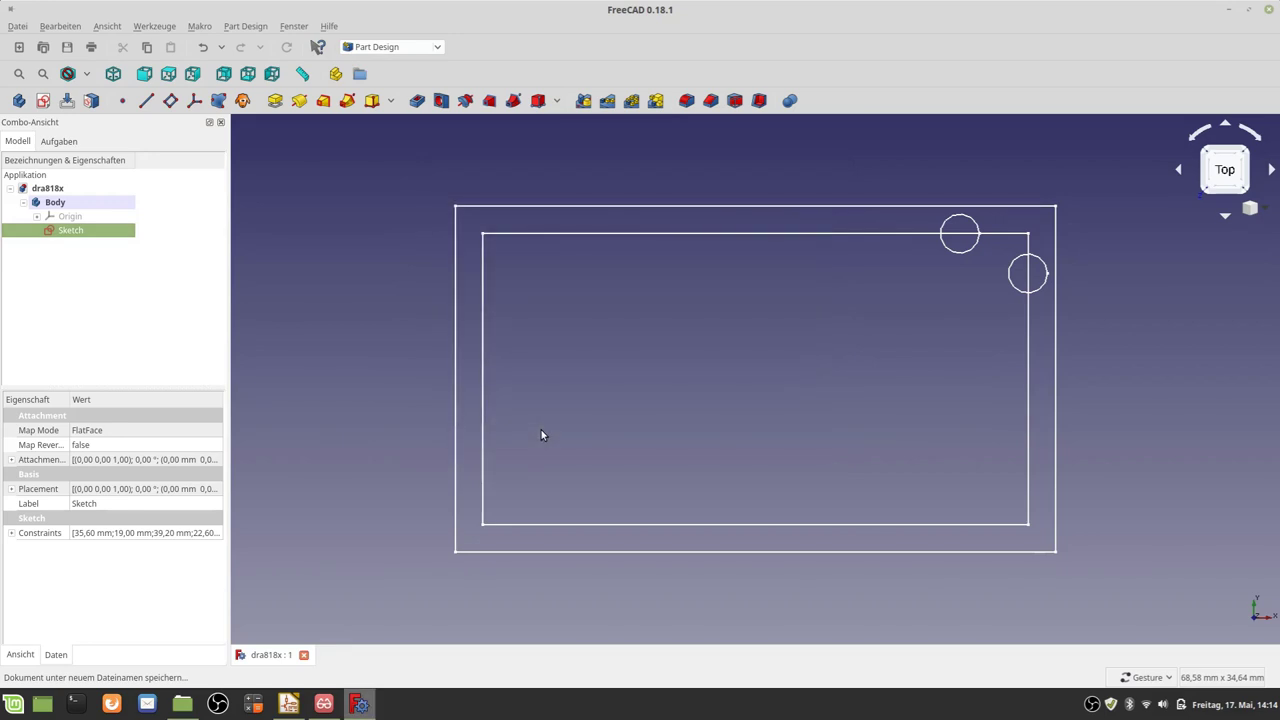
left_click(1229, 10)
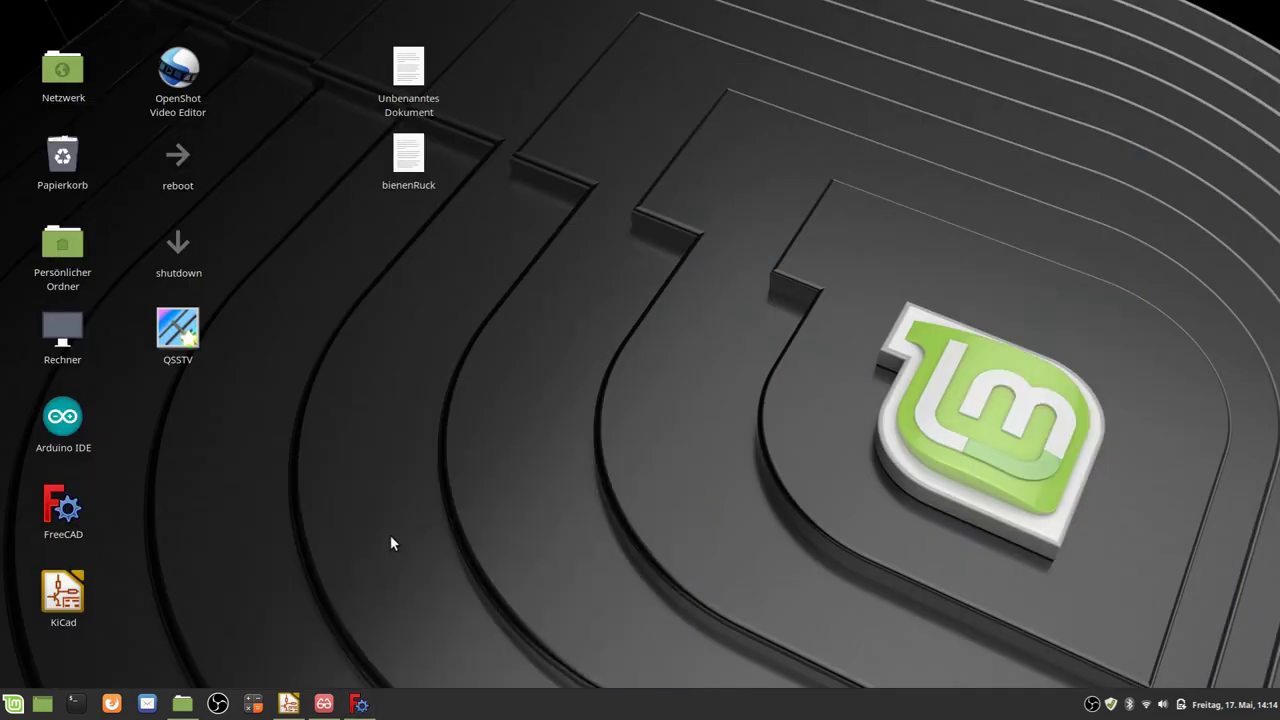
Restore the KiCad GSM_Jagd project window and launch the Footprint Editor from it.
left_click(290, 705)
left_click_drag(725, 88, 816, 95)
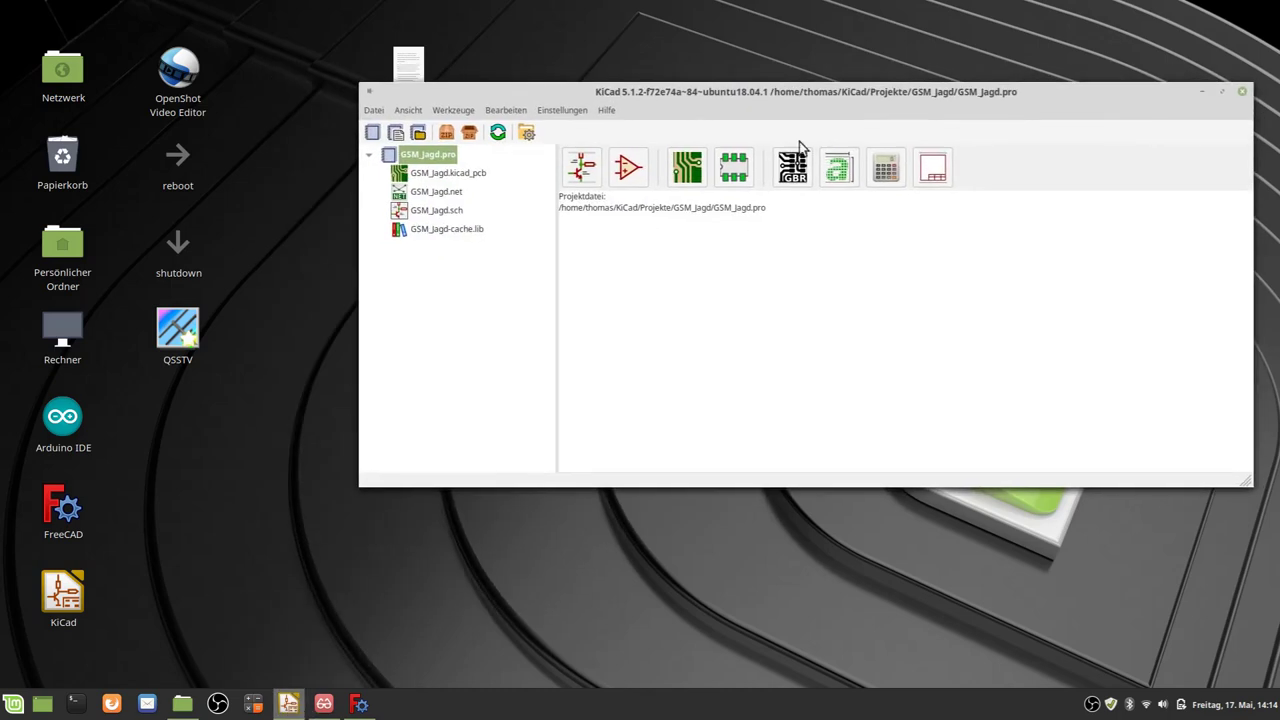
left_click(732, 170)
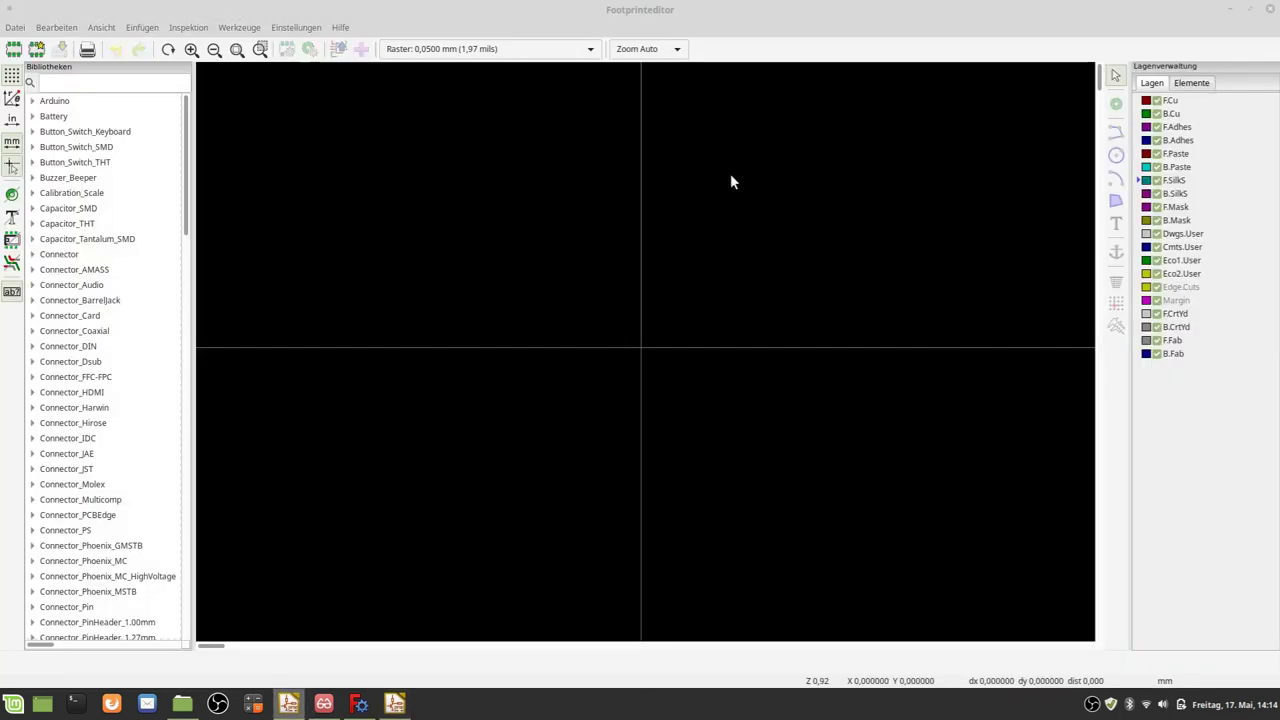
Create a new footprint named DRA818x and frame its REF** and value texts in view.
left_click(13, 50)
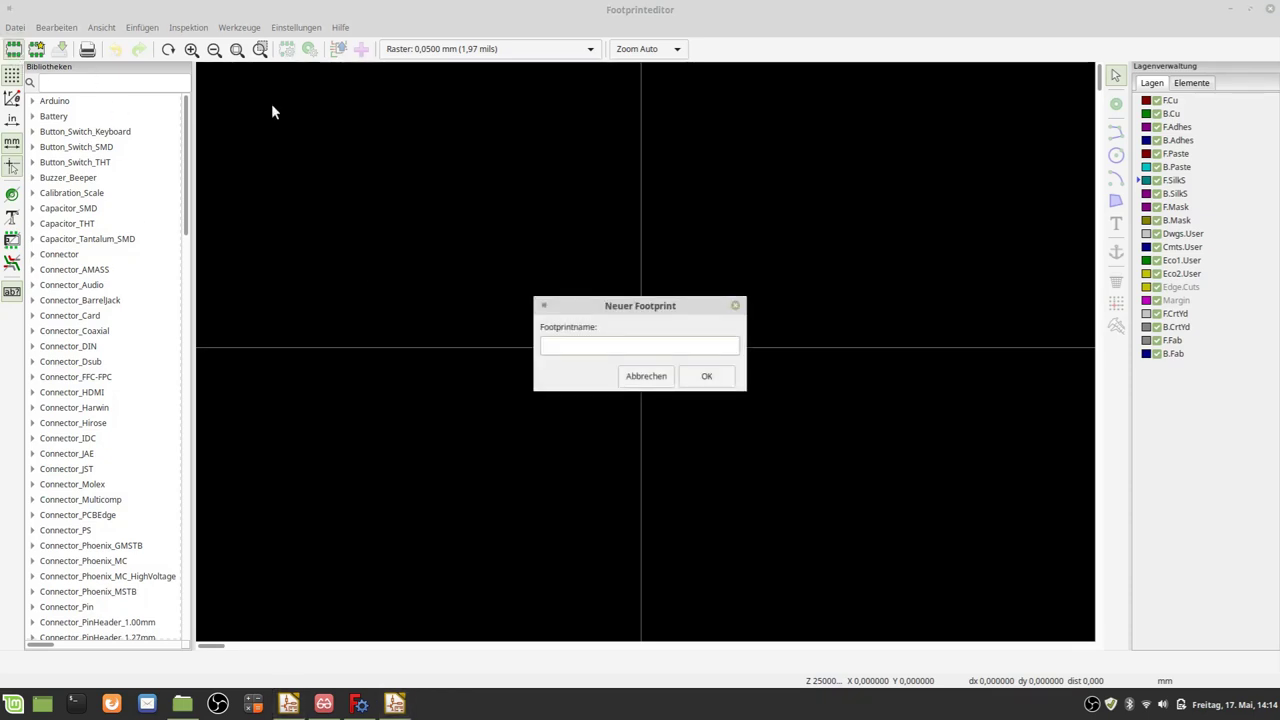
type("DRA8")
type("18x")
left_click(703, 378)
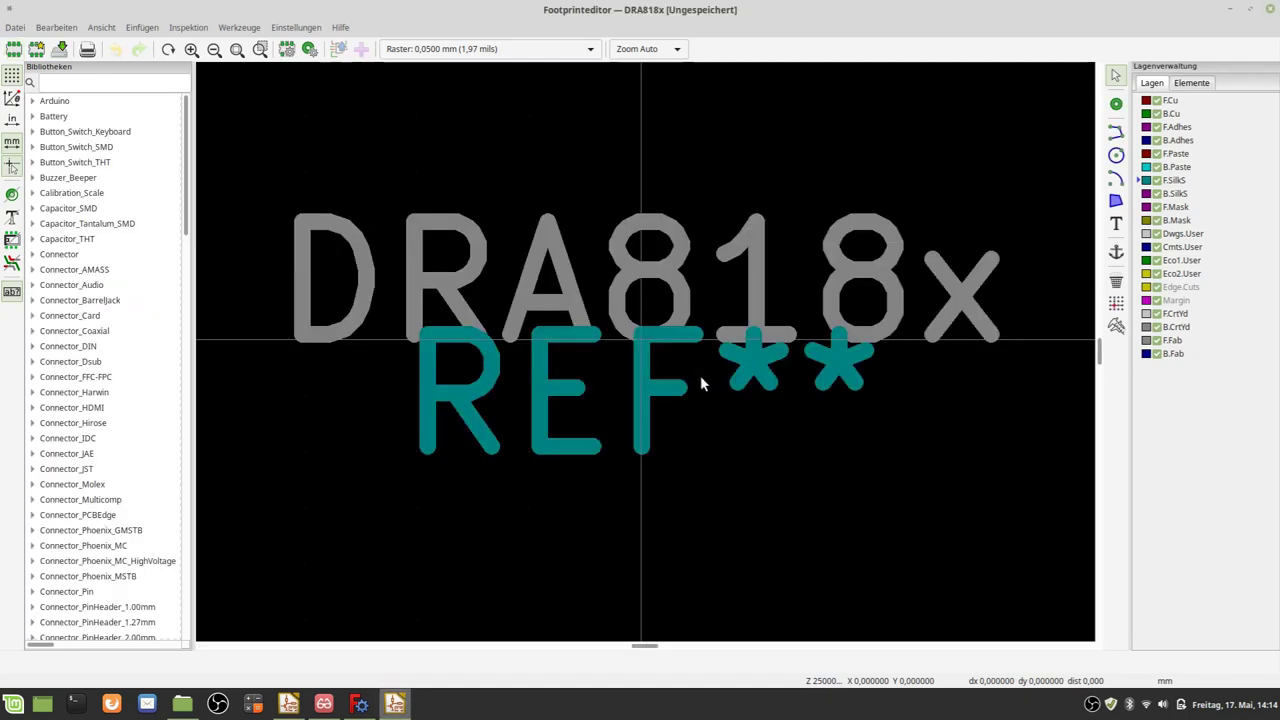
scroll(700, 378, "down", 3)
left_click(915, 506)
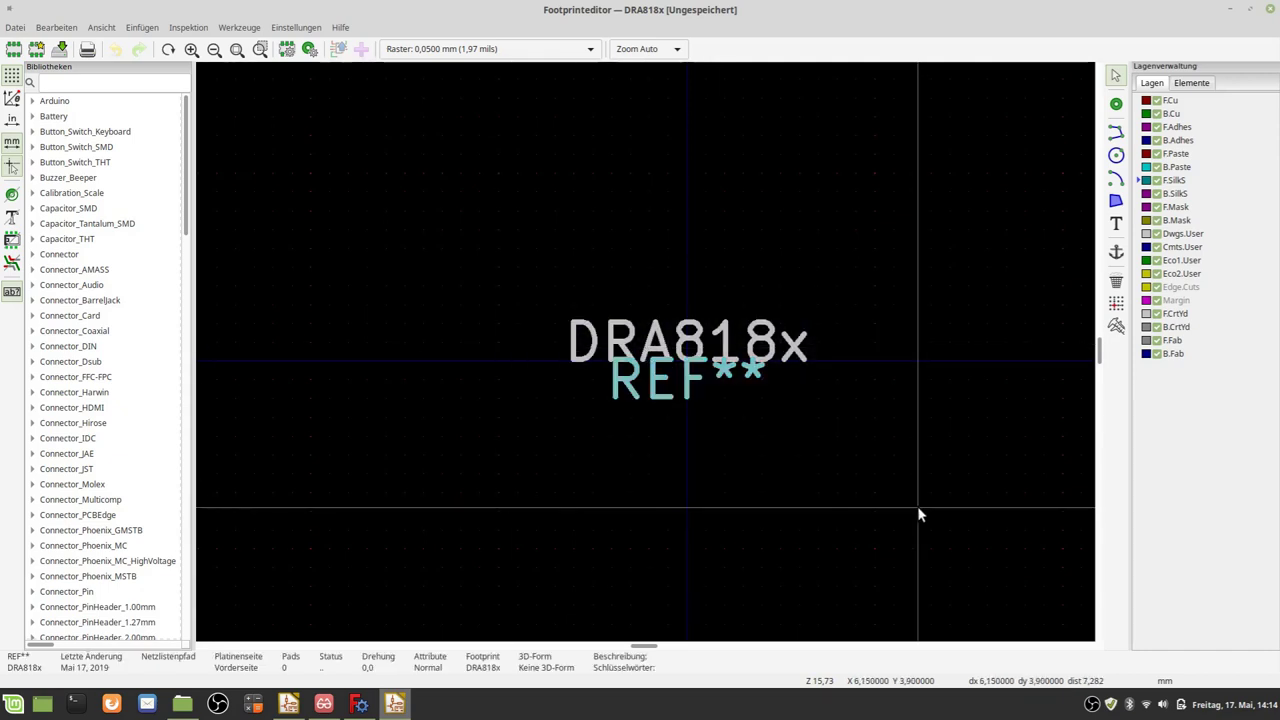
mouse_move(915, 506)
middle_mouse_down()
mouse_move(580, 309)
mouse_move(472, 204)
middle_mouse_up()
scroll(600, 315, "down", 2)
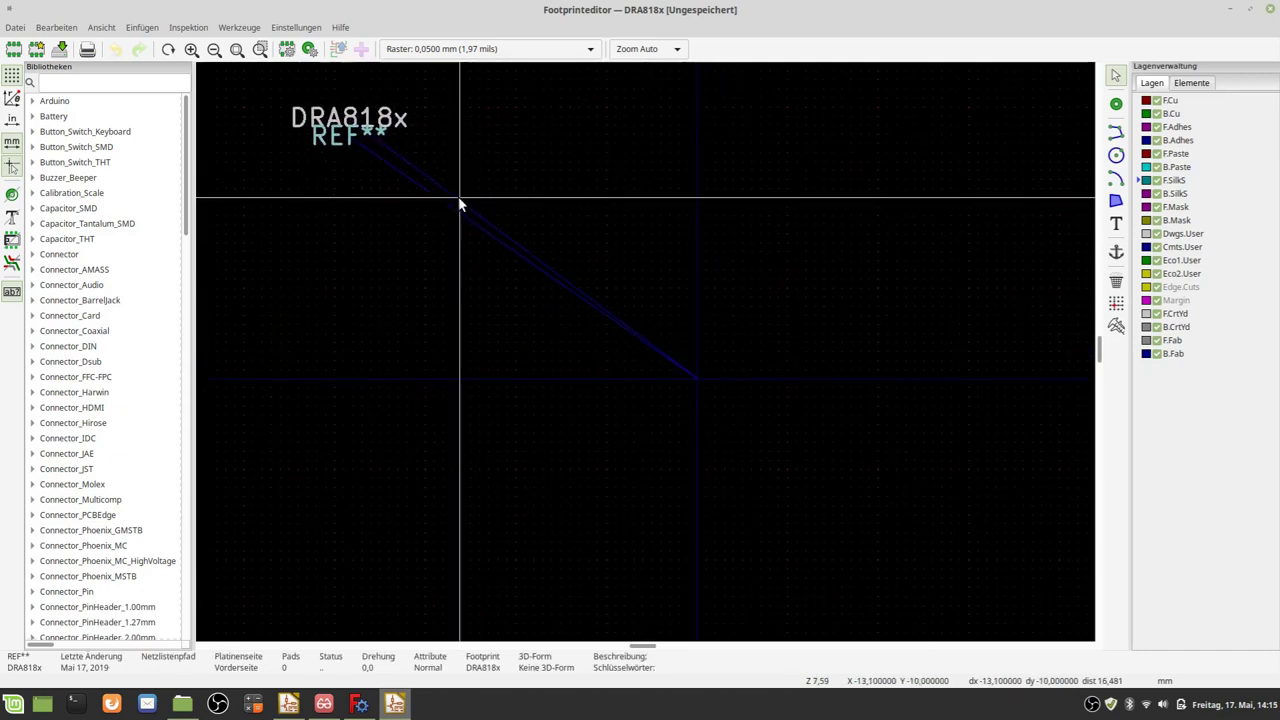
left_click(728, 428)
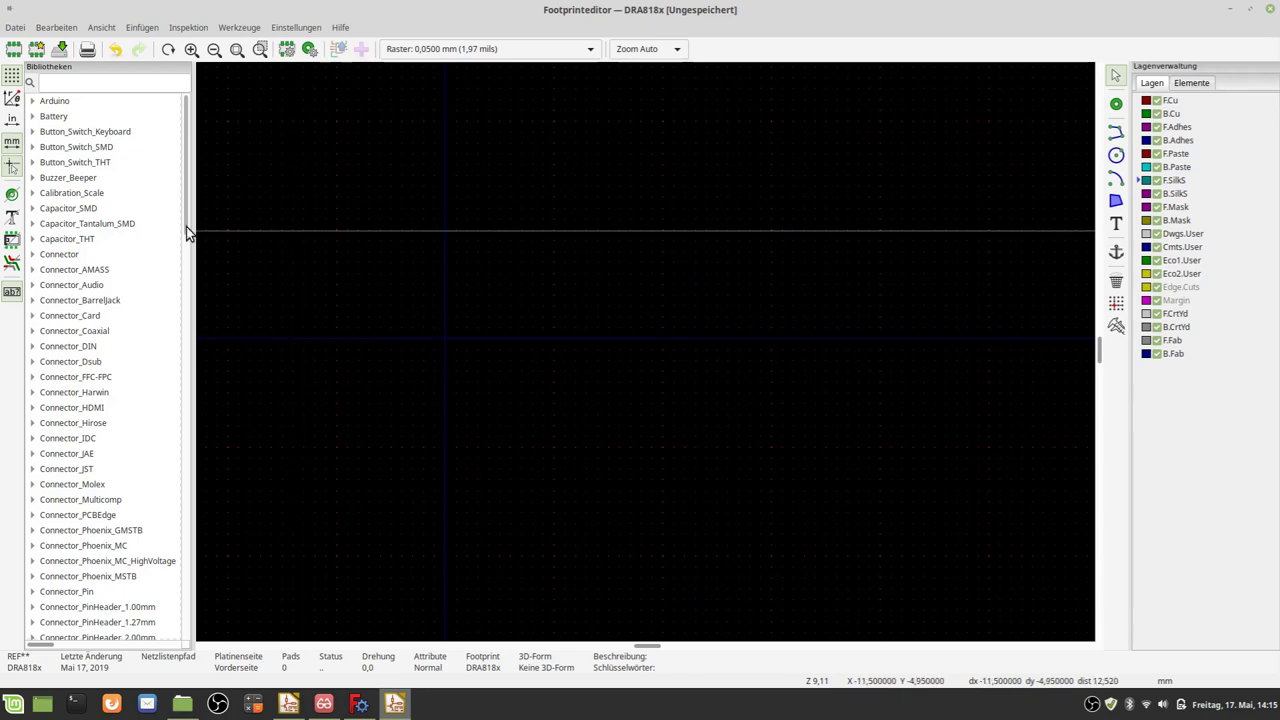
scroll(190, 229, "down", 3)
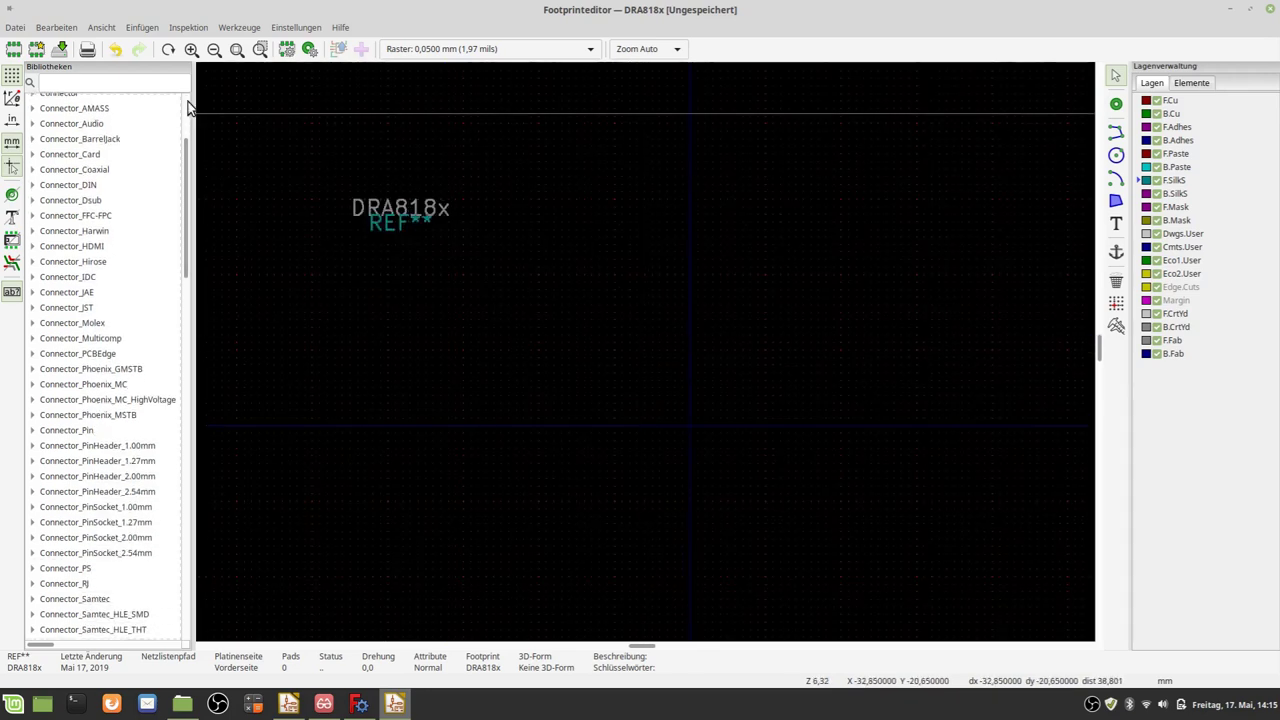
left_click(15, 27)
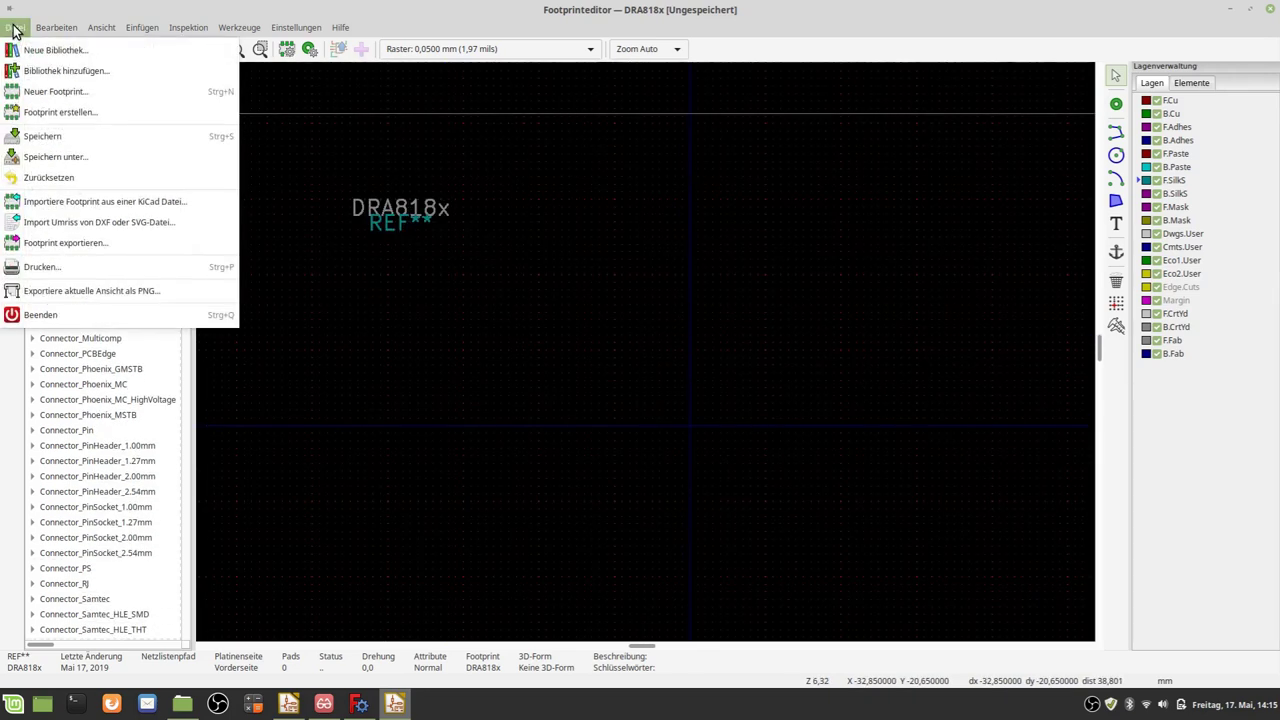
Choose DRA818x.dxf as the vector graphics file to import.
left_click(101, 222)
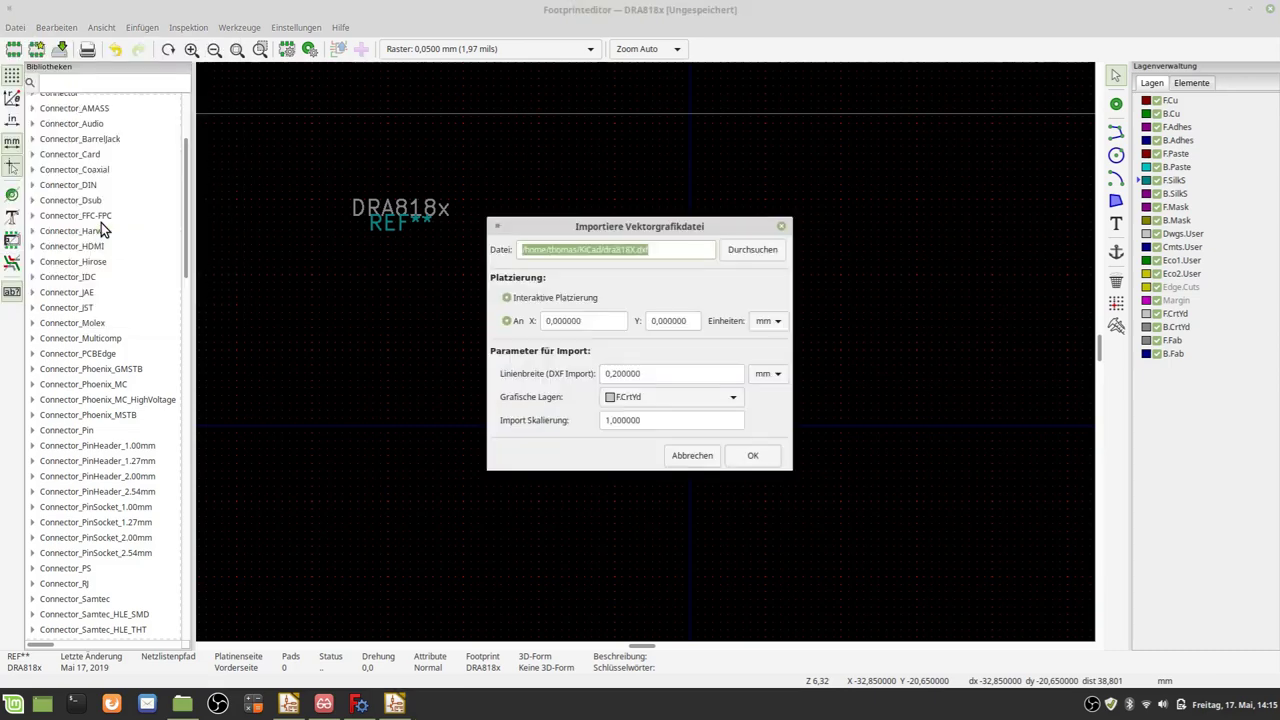
left_click(737, 251)
left_click(451, 320)
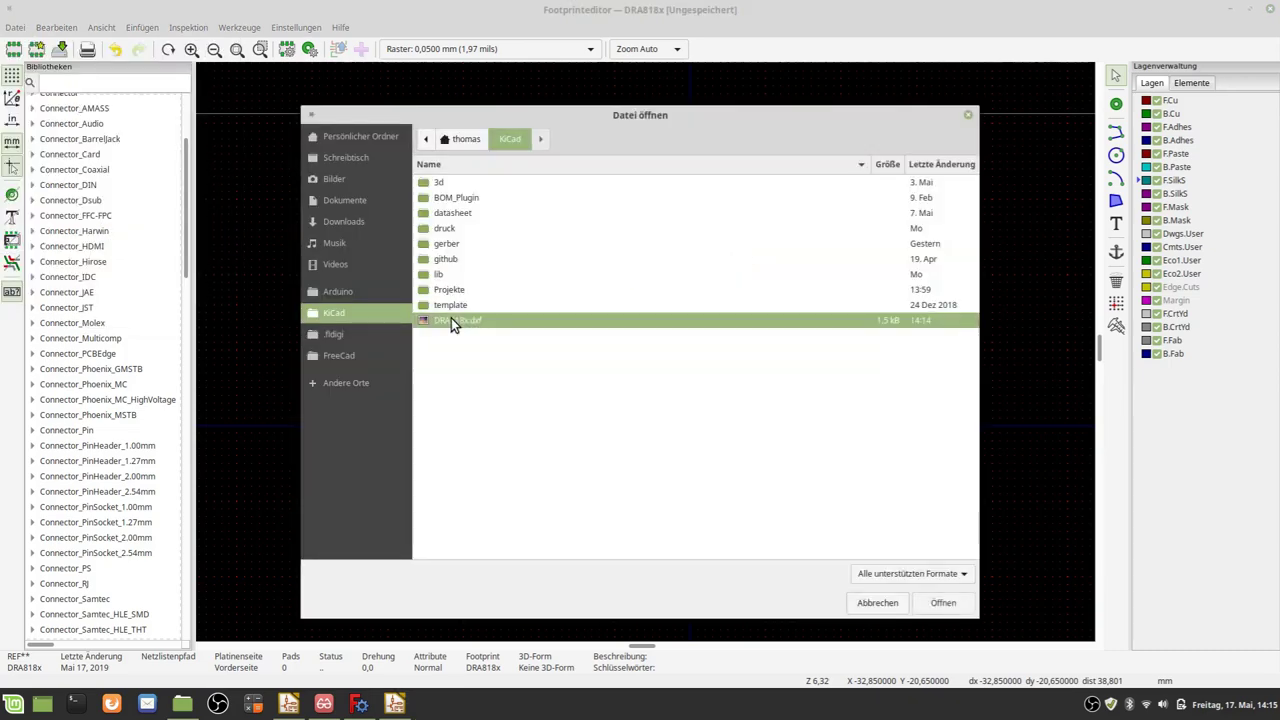
left_click(940, 603)
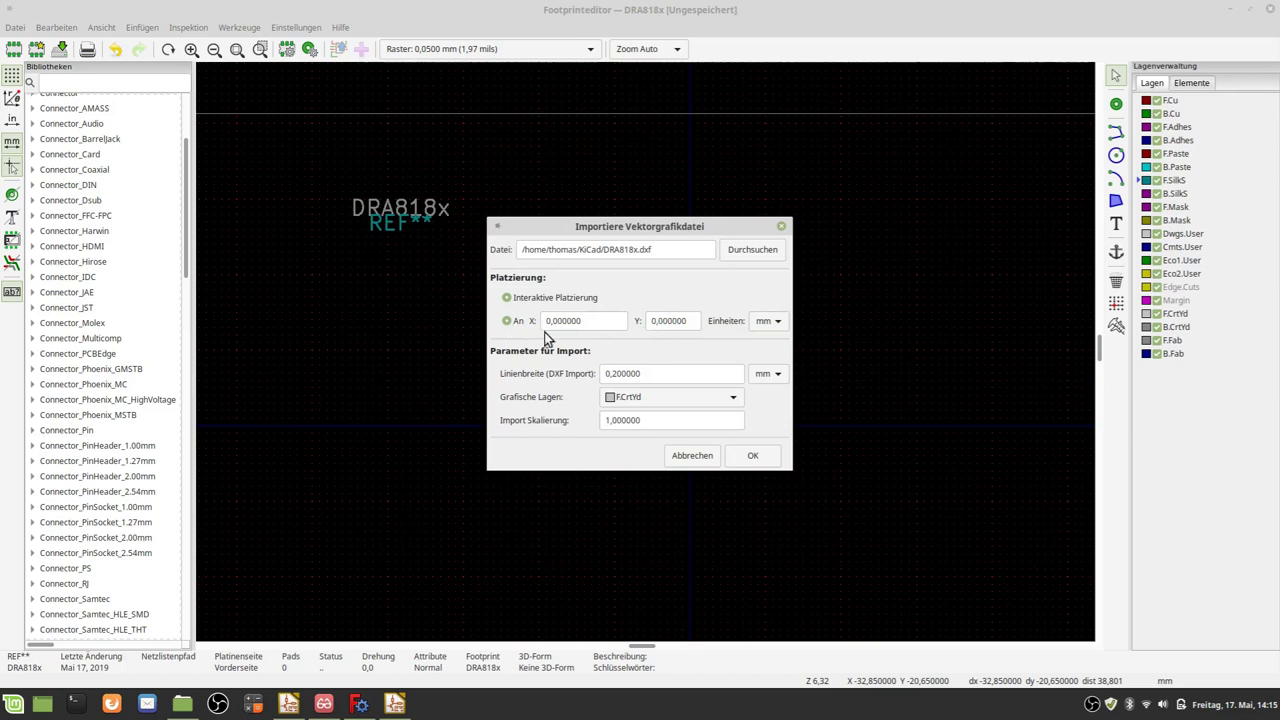
Use fixed X/Y placement with F.CrtYd as the graphic layer and confirm the import.
left_click(507, 298)
left_click(506, 298)
left_click(506, 321)
left_click(508, 299)
left_click(508, 322)
left_click(737, 398)
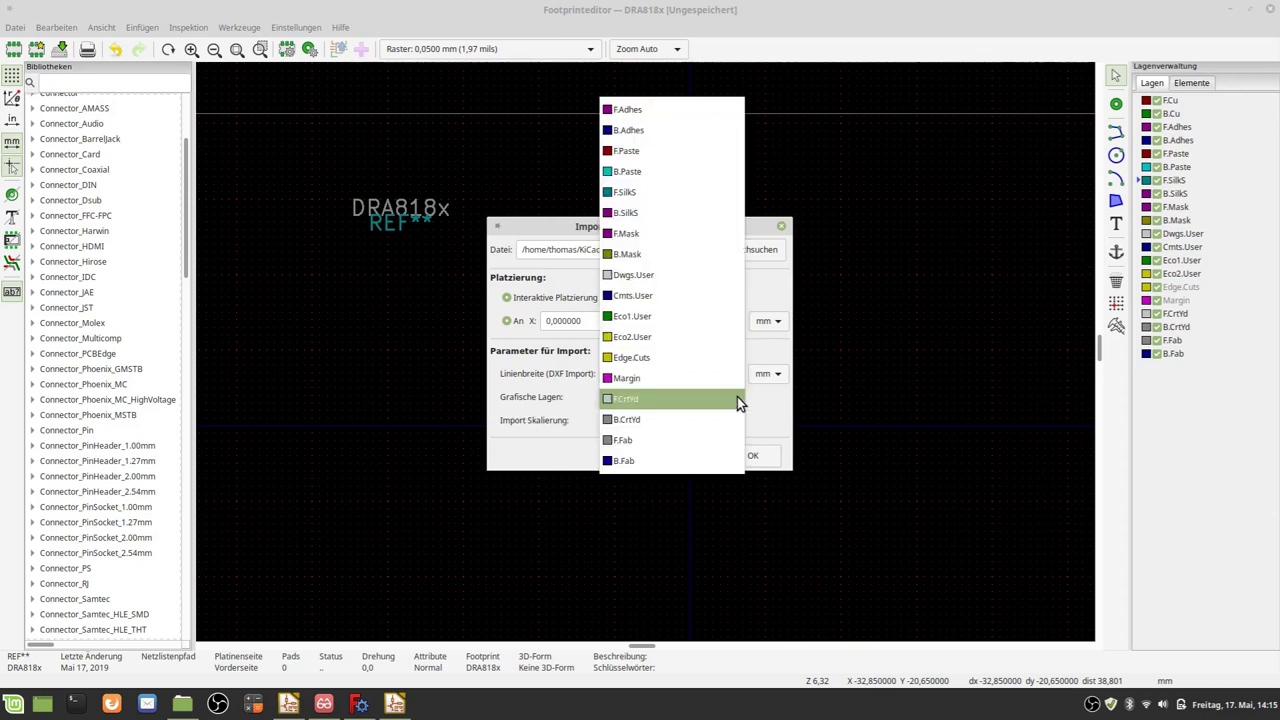
left_click(635, 398)
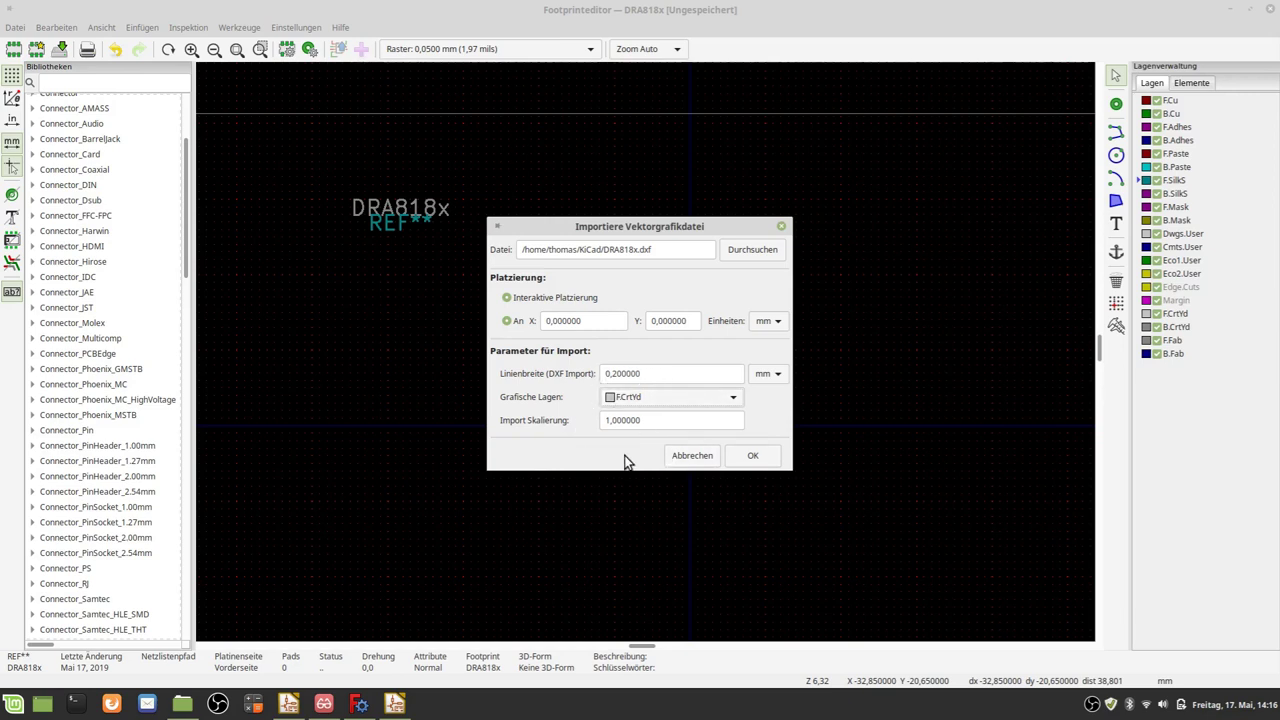
left_click(753, 457)
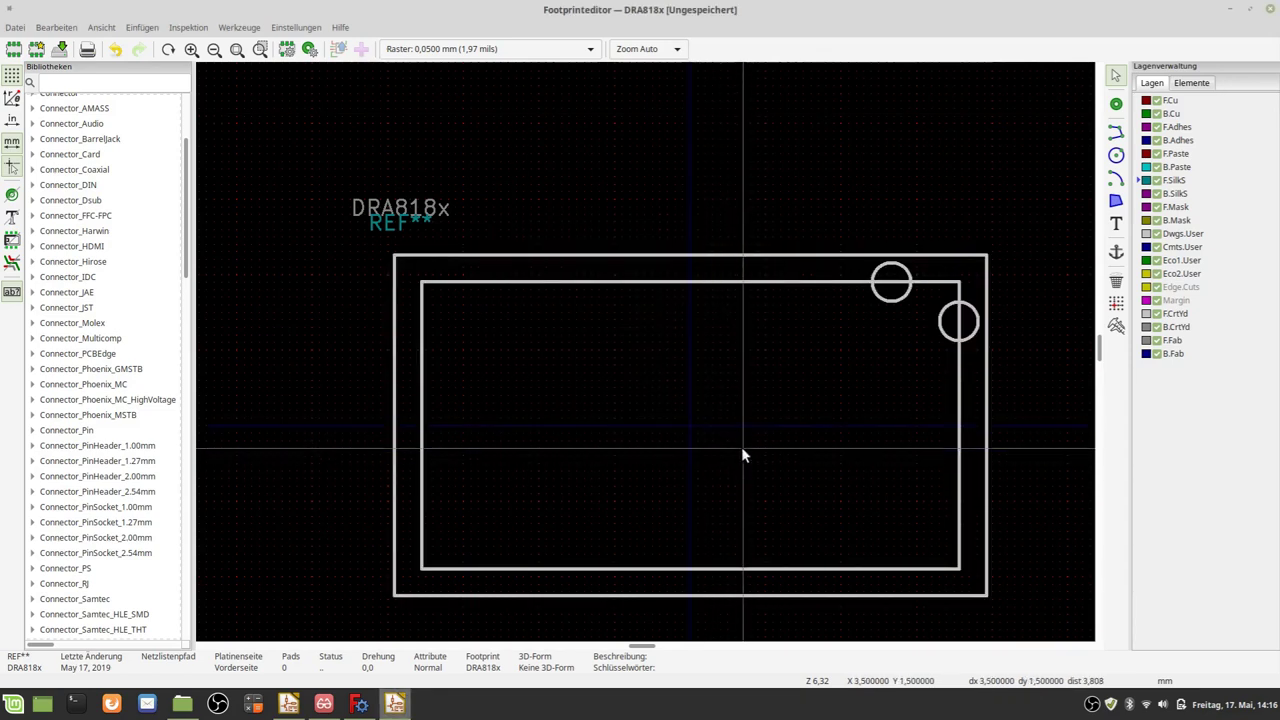
scroll(640, 370, "down", 1)
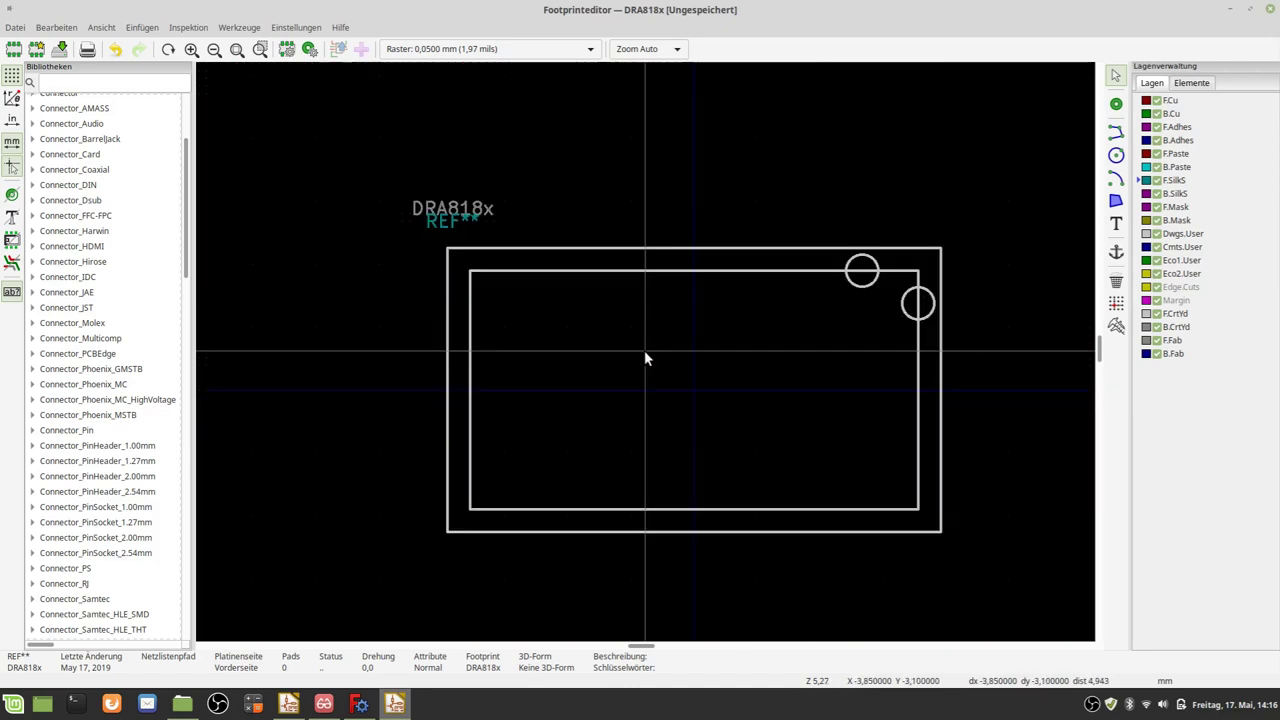
scroll(644, 350, "up", 1)
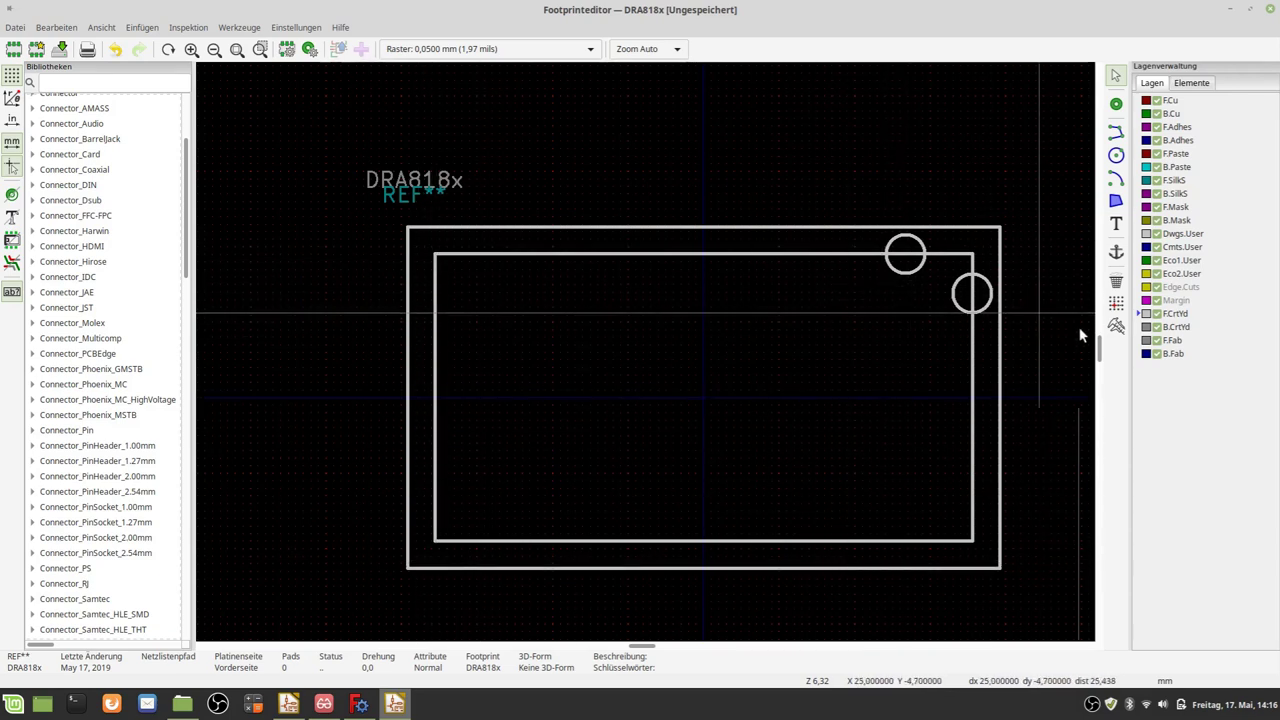
Move the inner rectangle's right and top sides to the F.Fab layer.
left_click(973, 372)
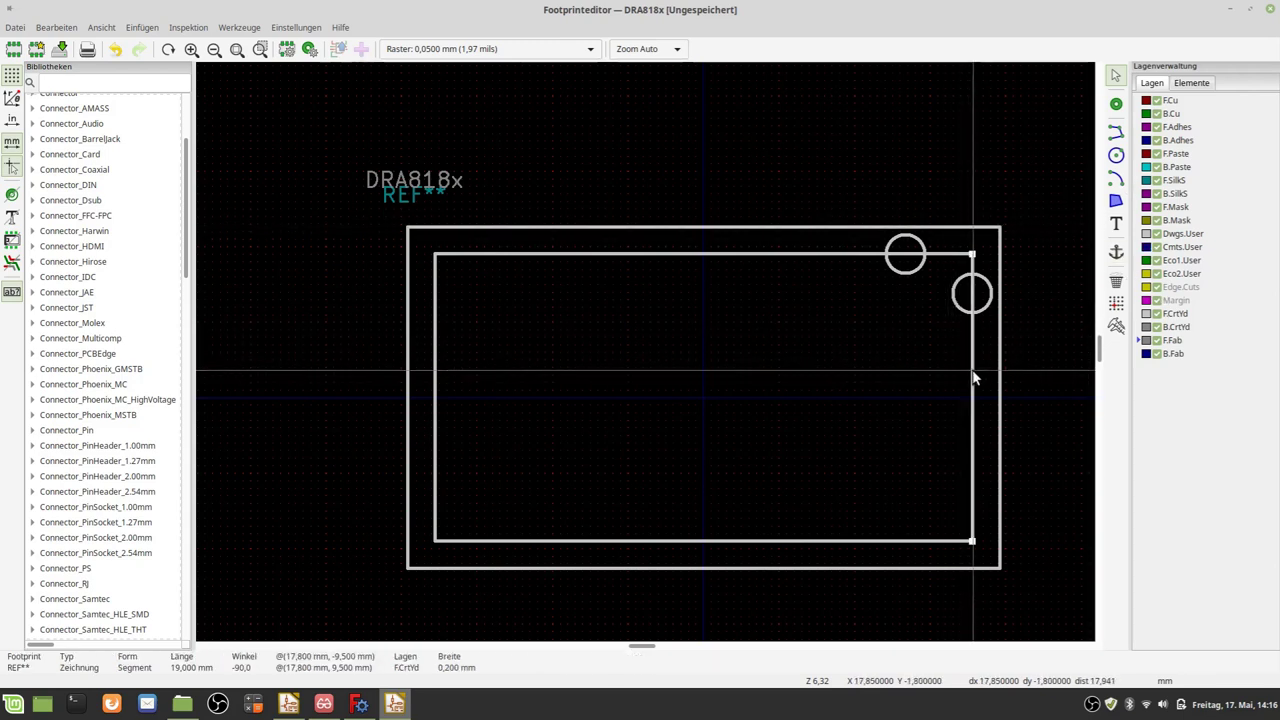
double_click(975, 377)
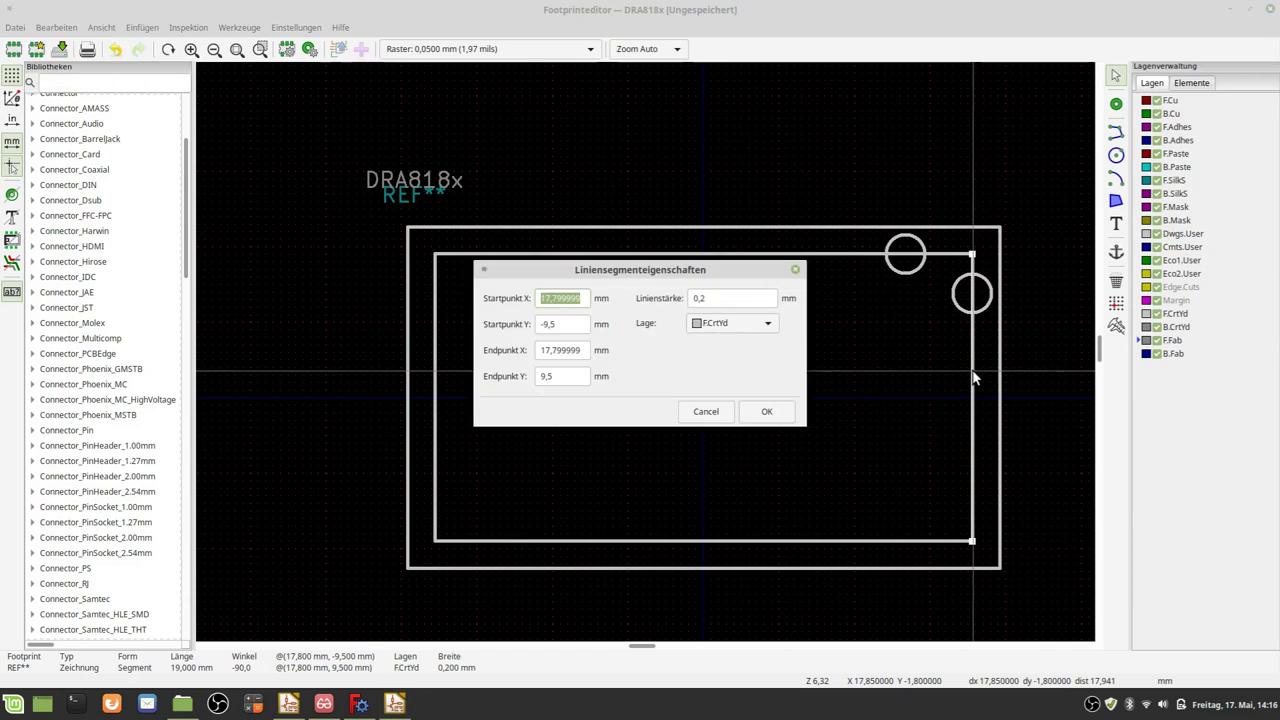
left_click(760, 326)
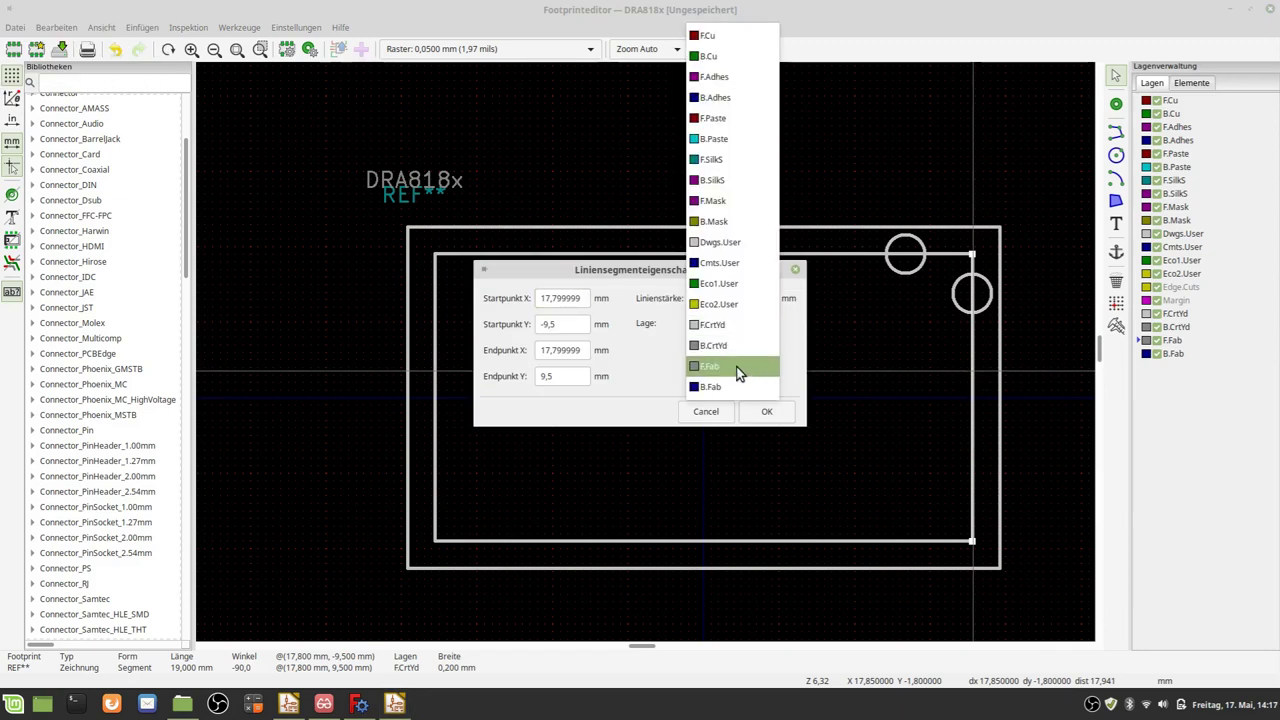
left_click(738, 367)
left_click(766, 413)
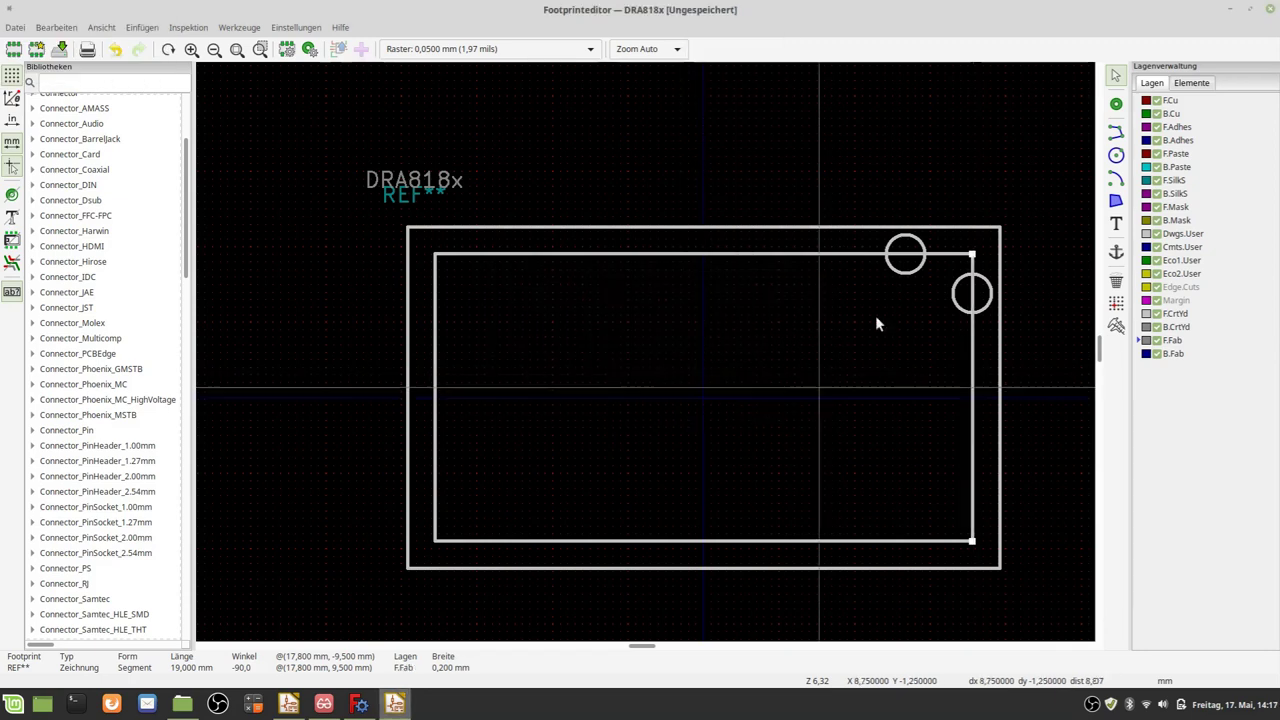
left_click(816, 253)
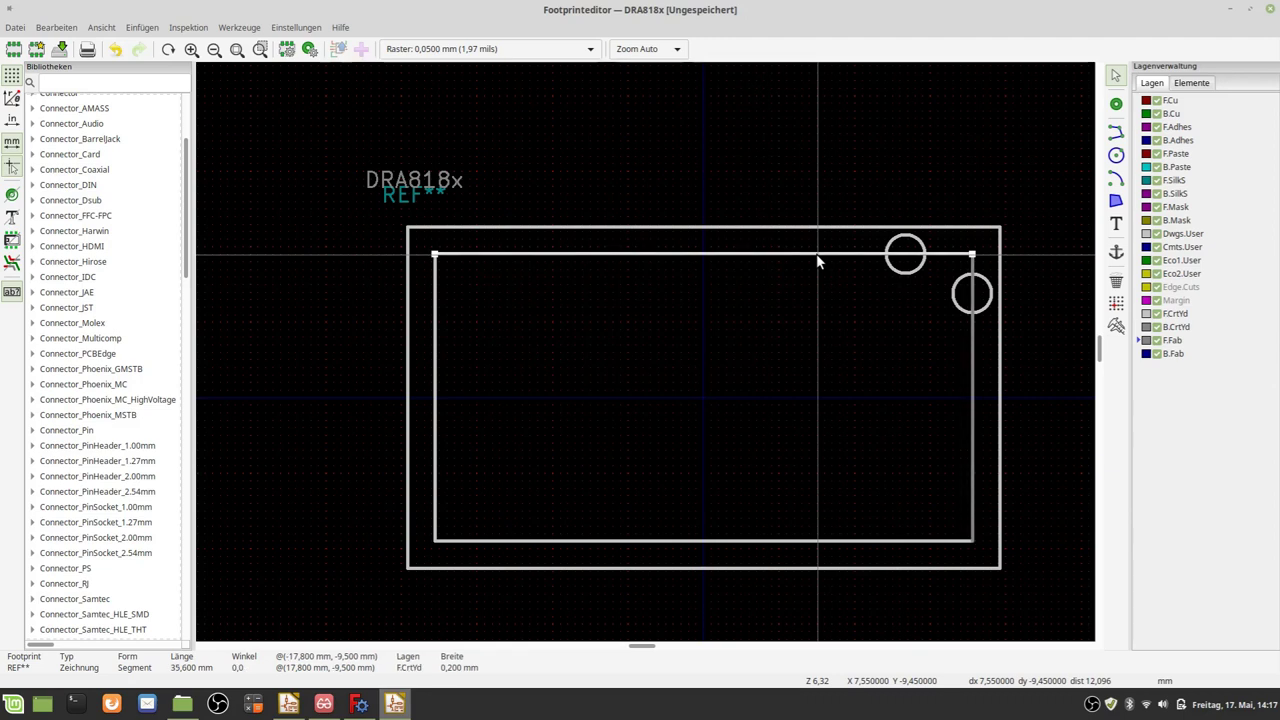
double_click(816, 253)
left_click(735, 322)
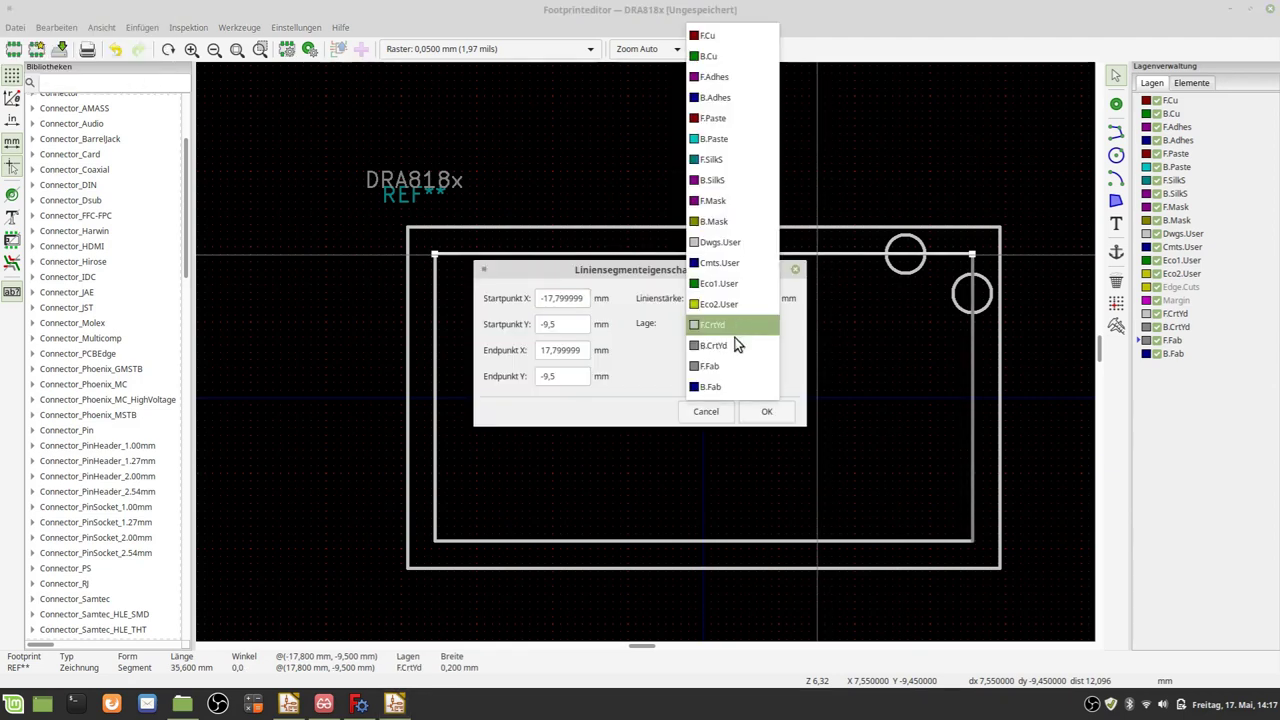
left_click(734, 363)
left_click(762, 411)
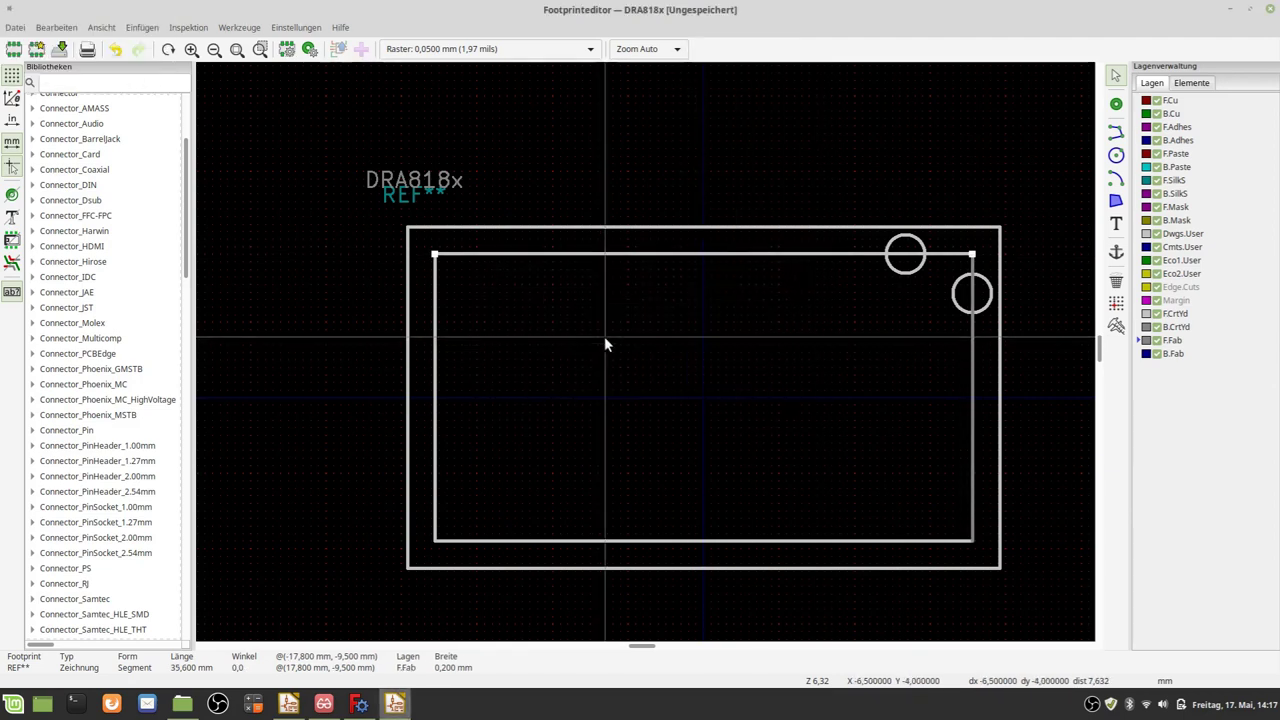
Move the inner rectangle's left and bottom sides to F.Fab as well.
left_click(435, 395)
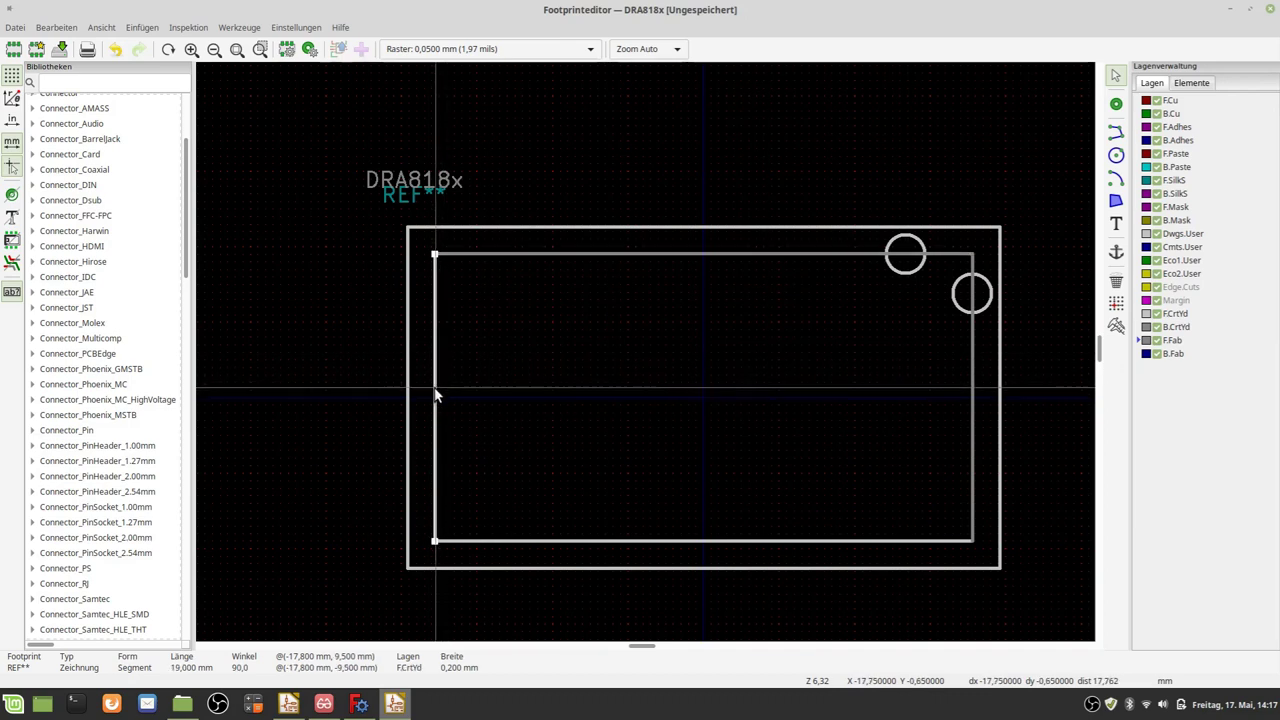
double_click(435, 395)
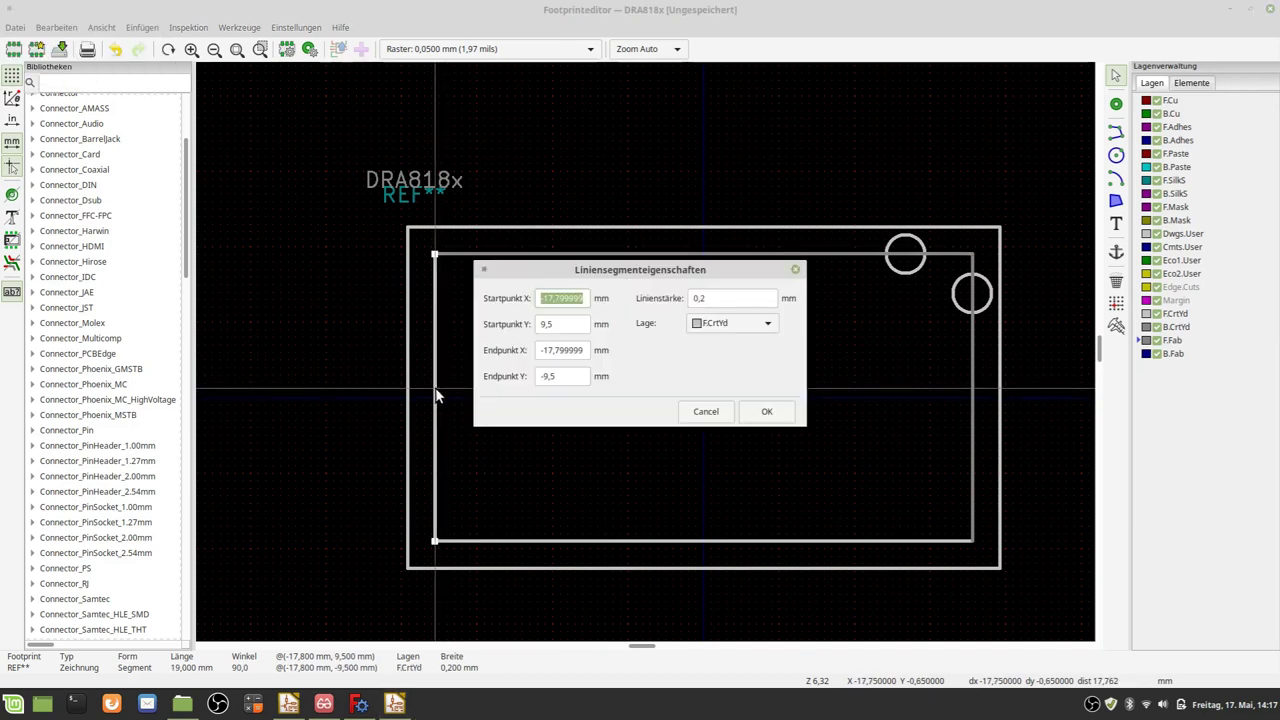
left_click(707, 333)
left_click(721, 360)
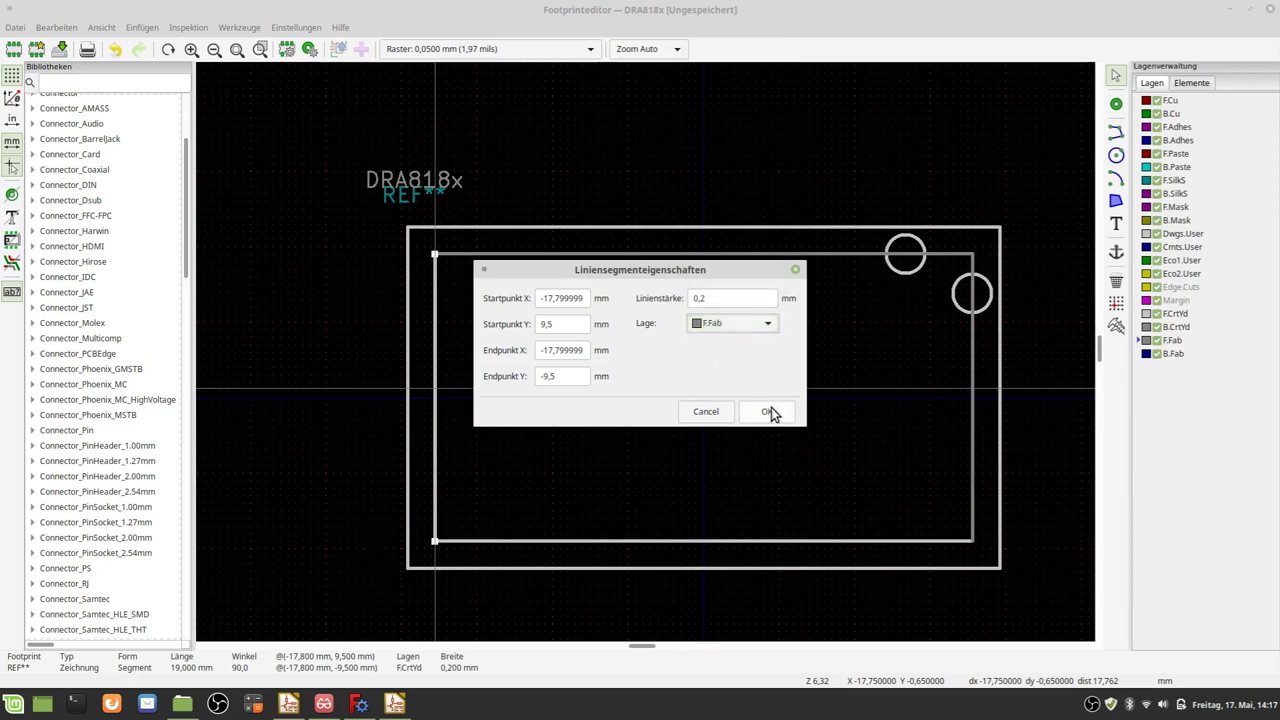
left_click(770, 413)
left_click(711, 542)
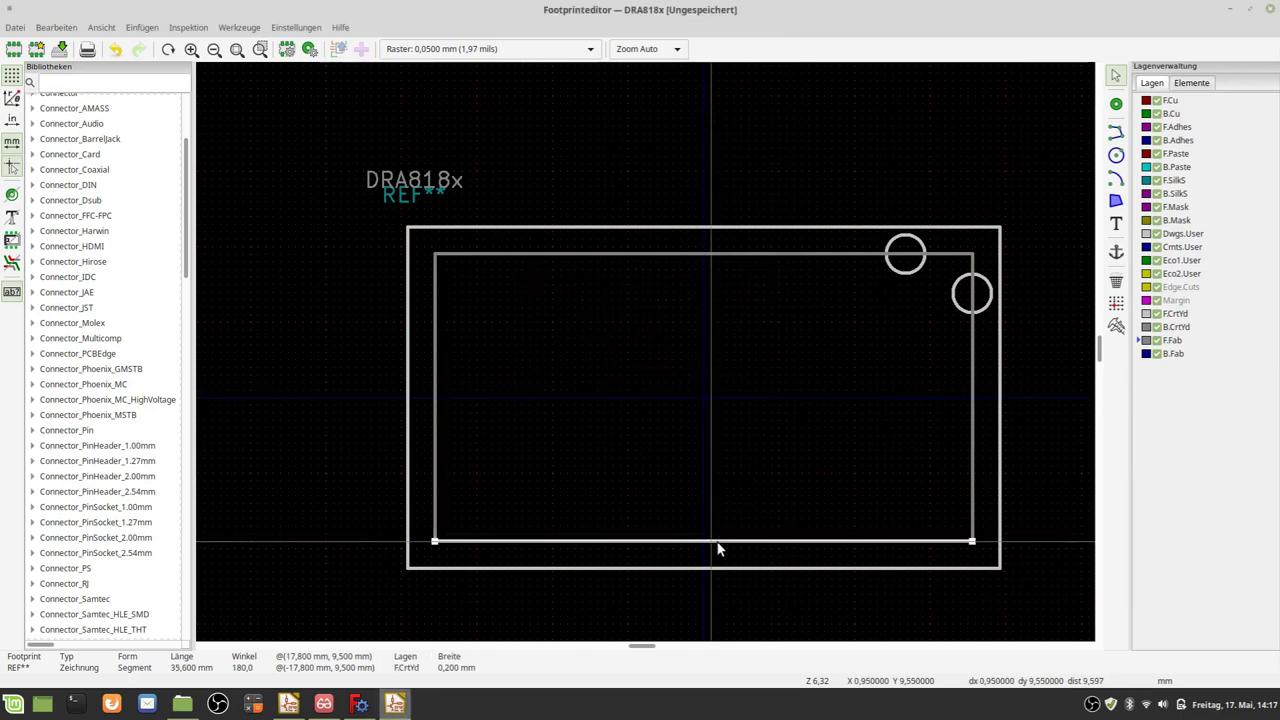
double_click(722, 541)
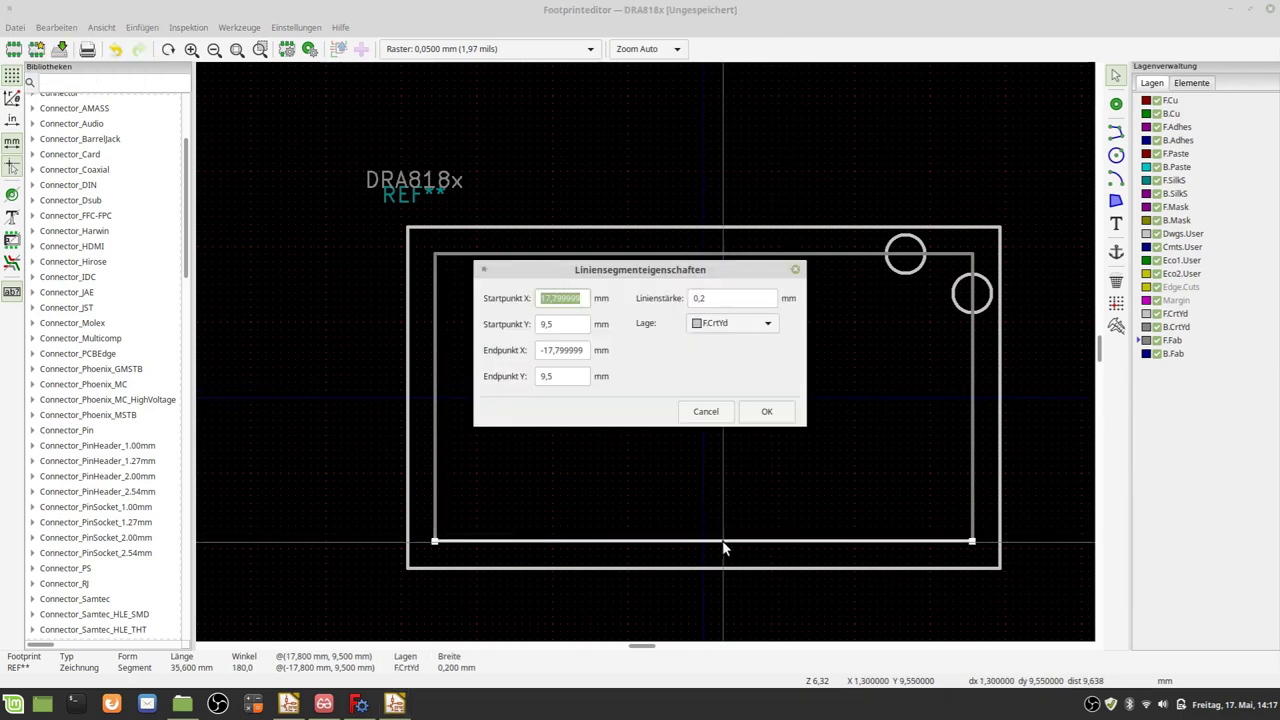
left_click(731, 322)
left_click(729, 368)
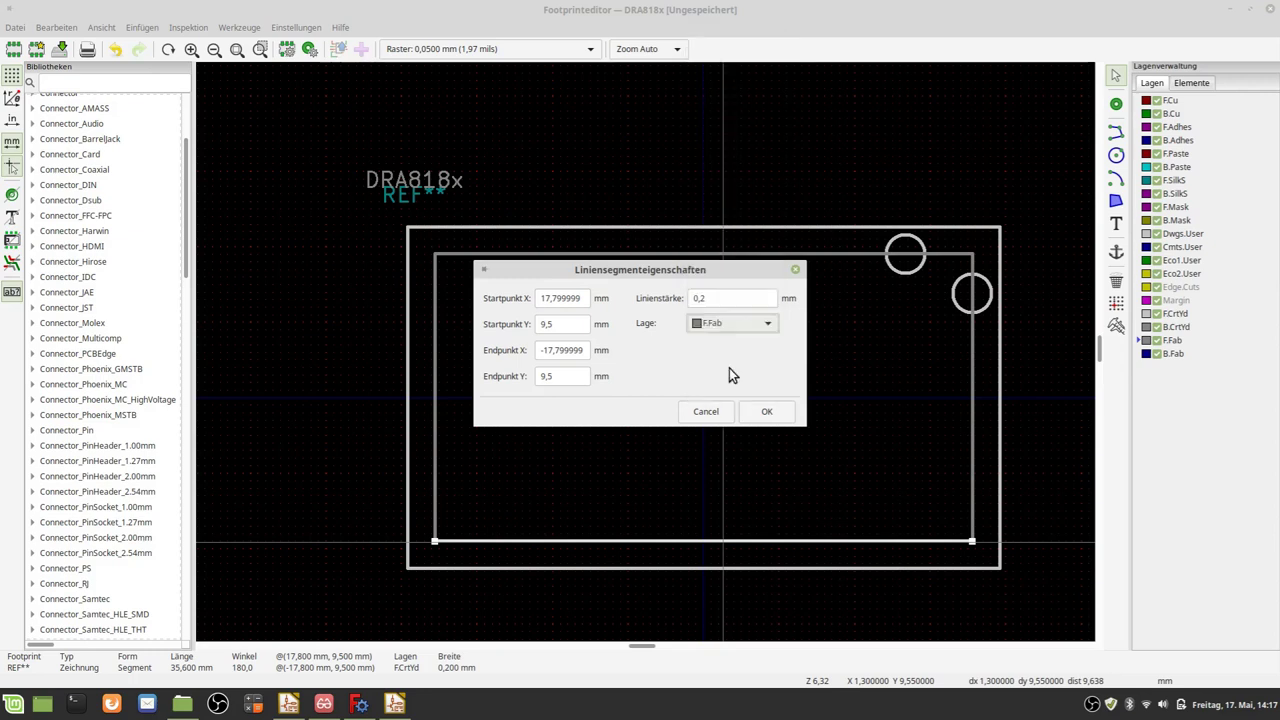
left_click(768, 414)
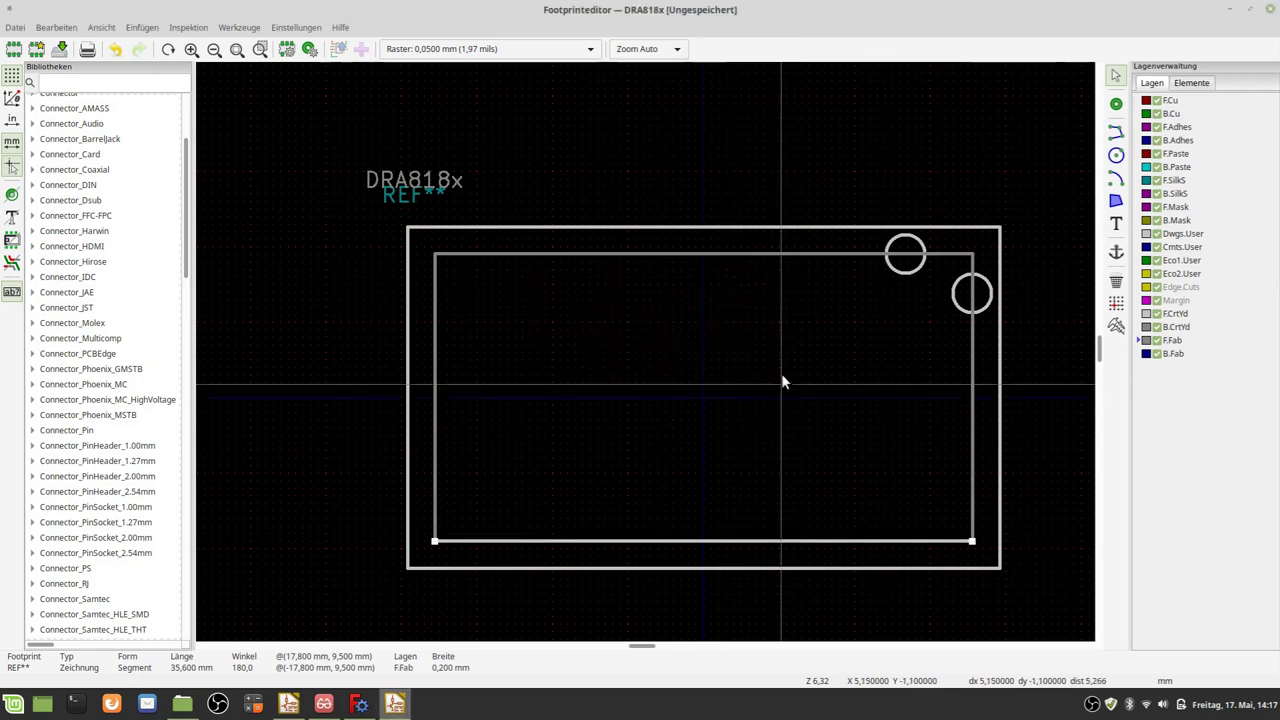
left_click(841, 413)
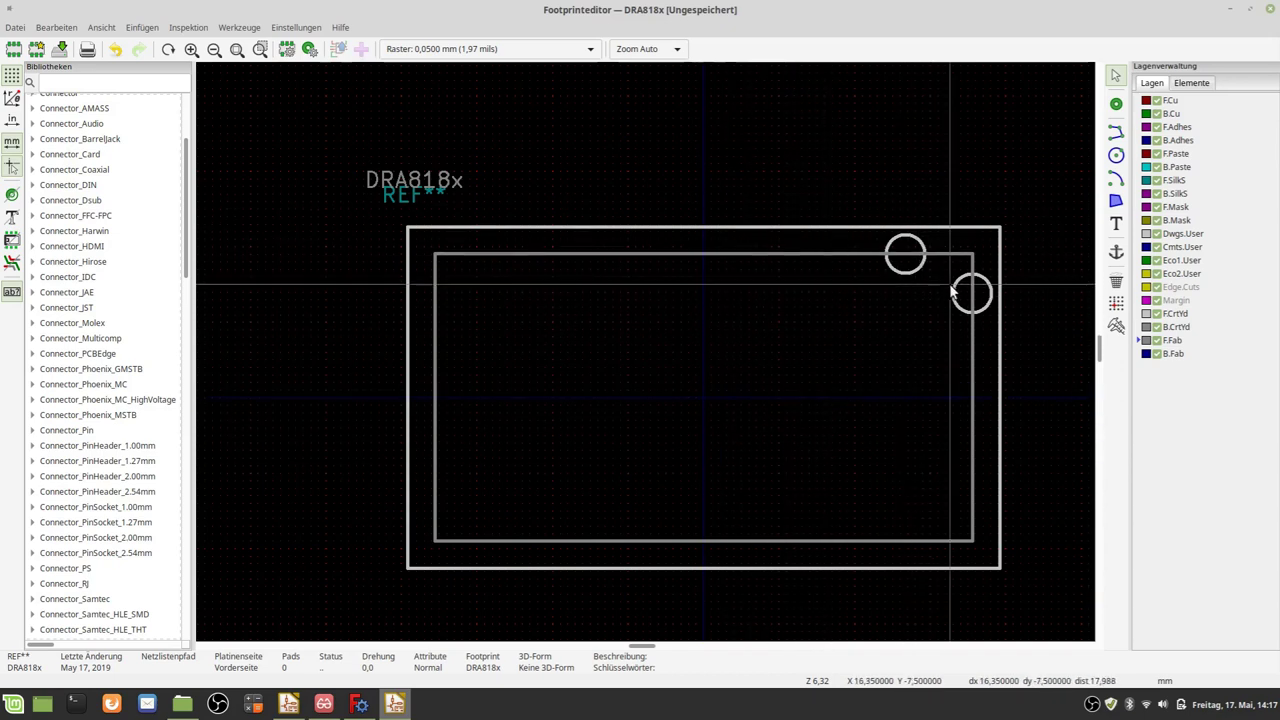
Set the default pad to a rectangular SMD pad of 3,6 × 1,8 mm, then bring up the DRA818V datasheet.
scroll(952, 291, "up", 1)
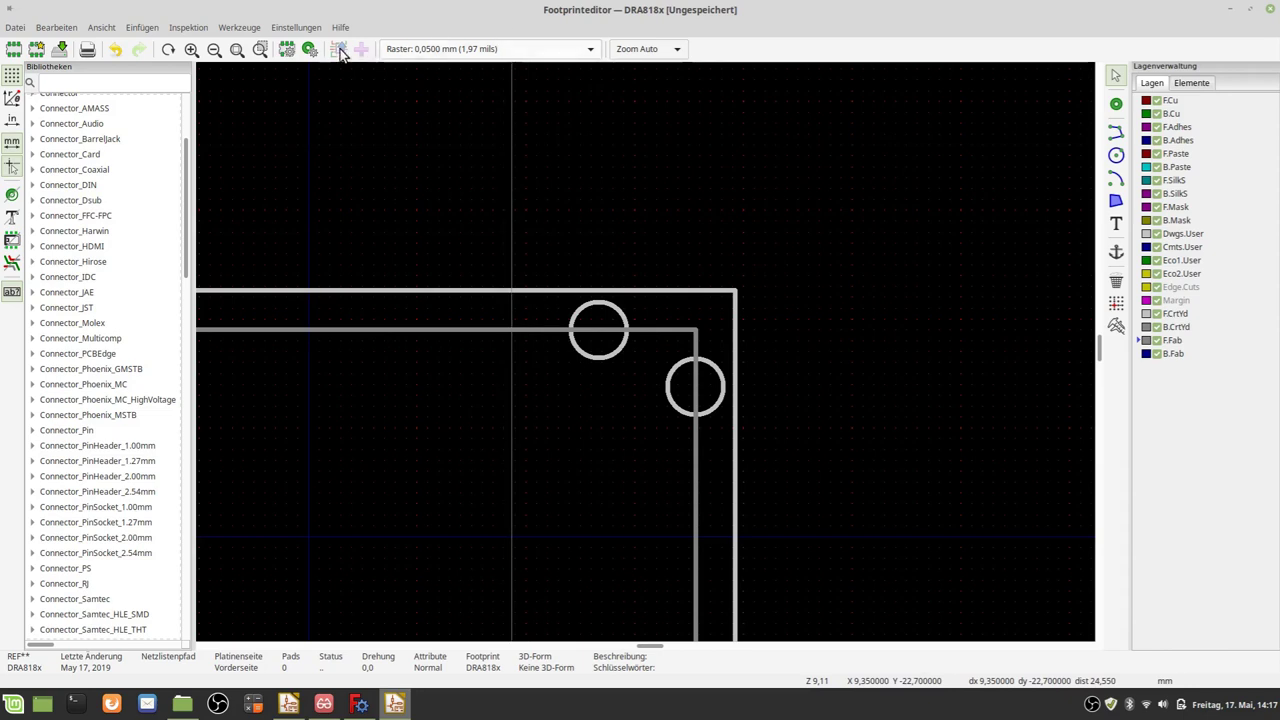
left_click(309, 50)
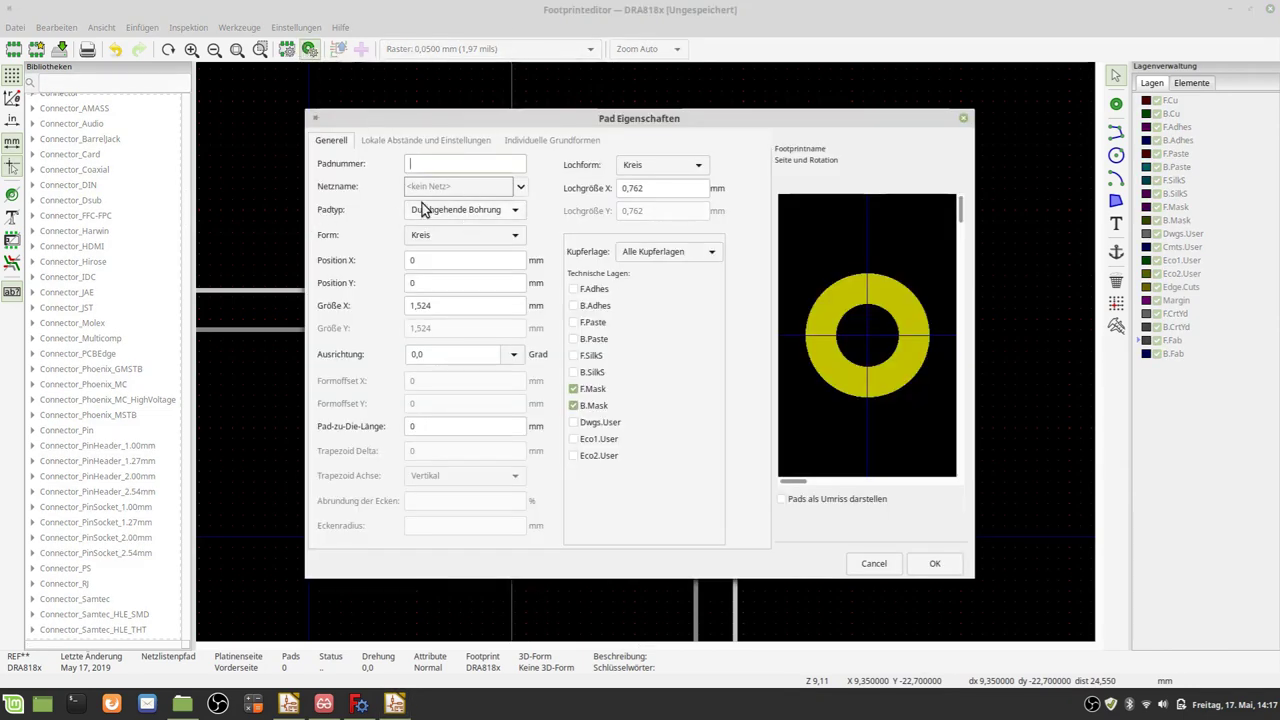
left_click(456, 212)
left_click(446, 235)
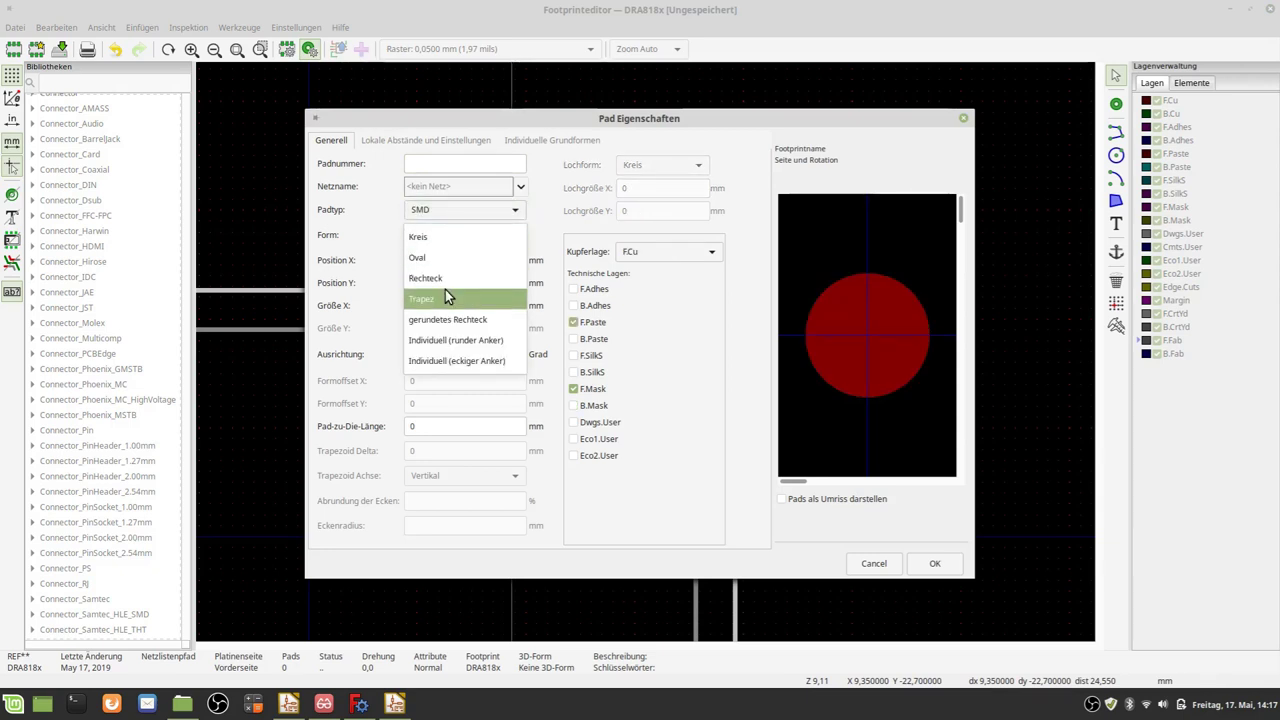
left_click(448, 278)
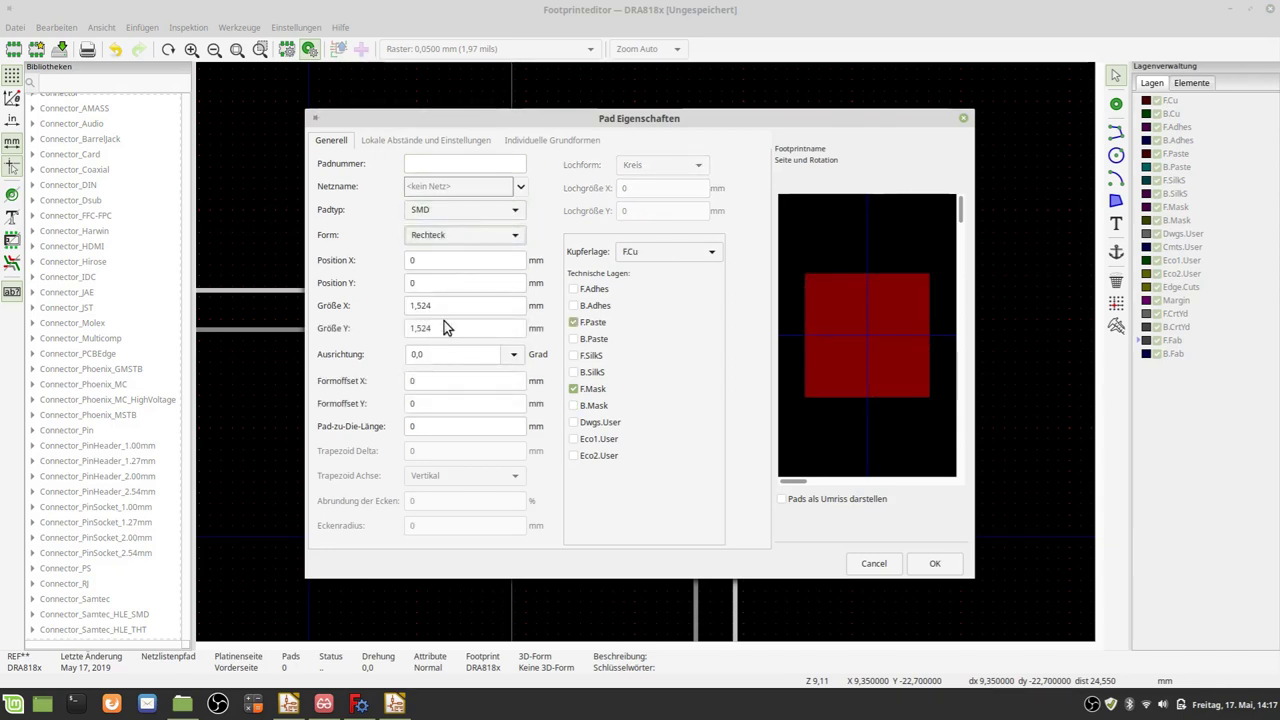
left_click(460, 305)
type("3,6")
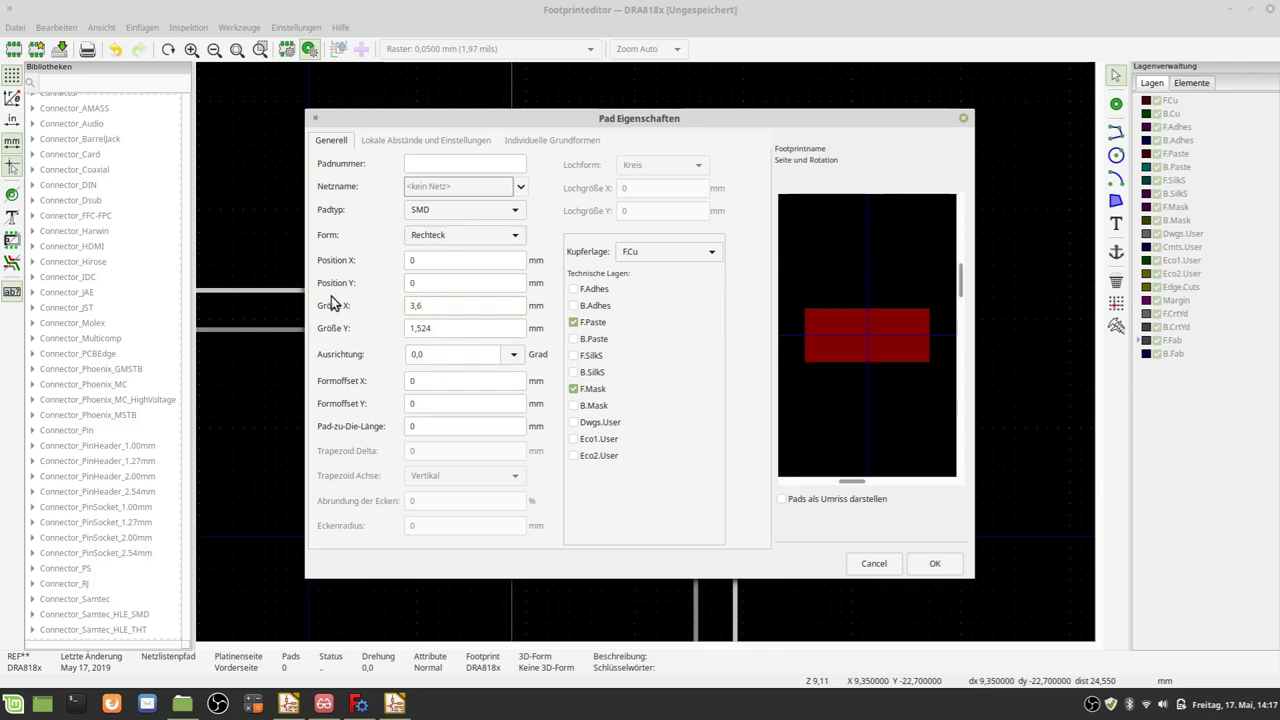
left_click(457, 328)
type("1,8")
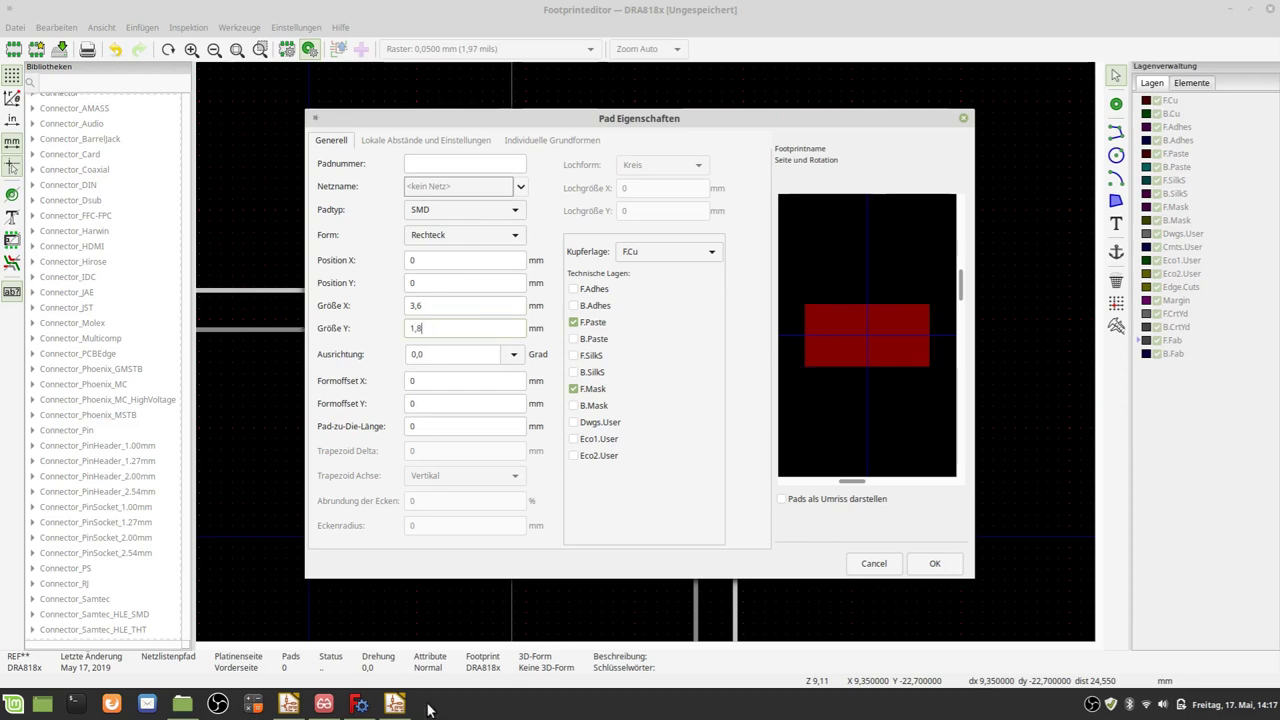
left_click(324, 707)
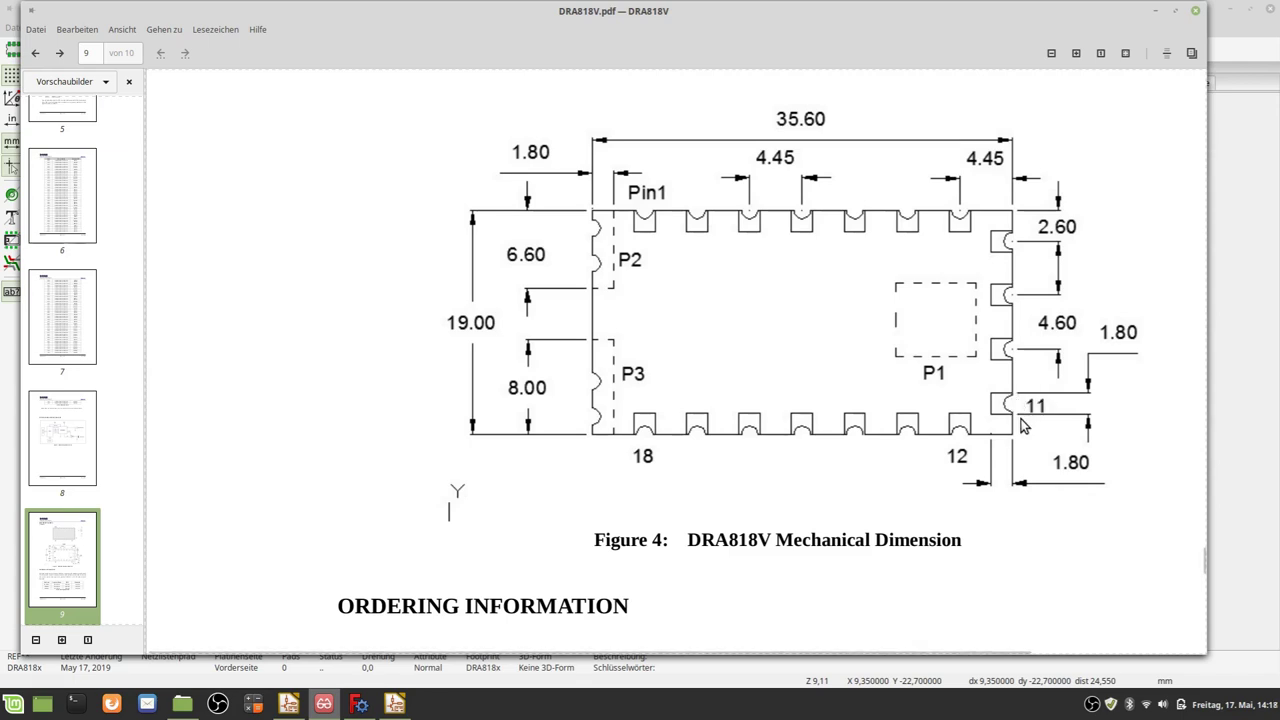
Minimise Xreader after checking the DRA818V dimension drawing to return to KiCad.
left_click(1157, 14)
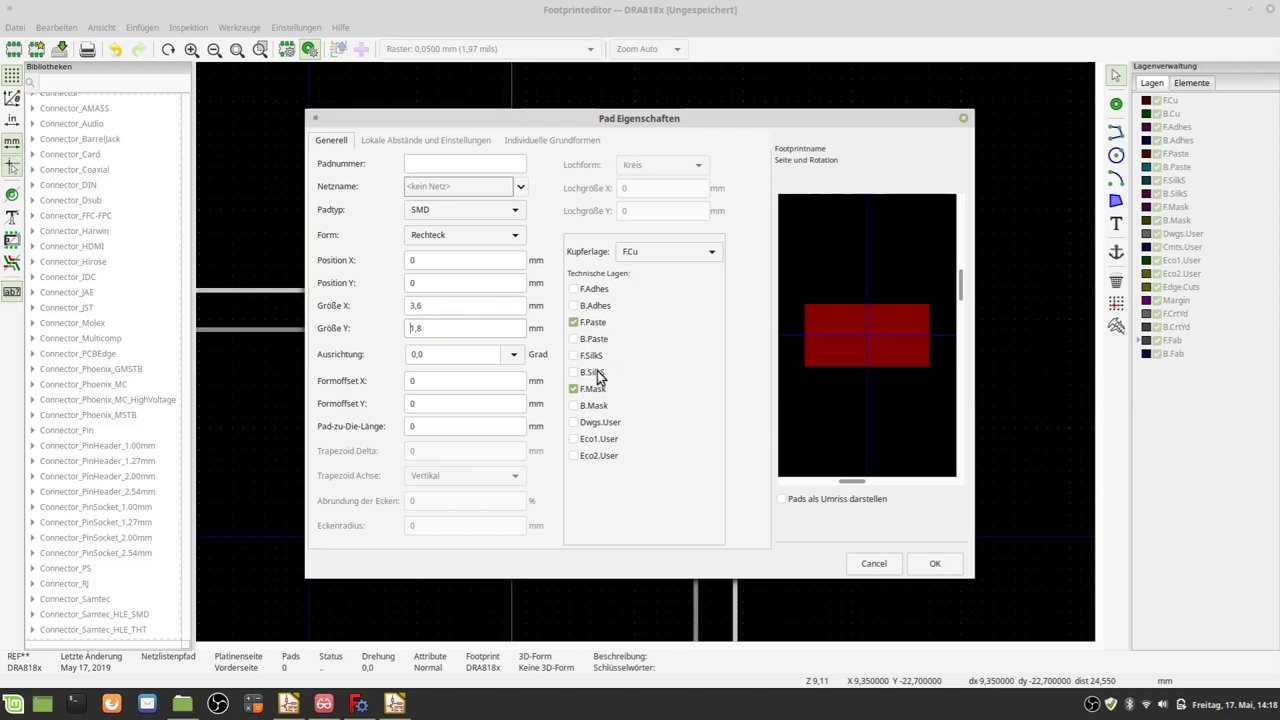
Confirm the pad settings, then place pad 1 upright and pad 2 horizontal just below it.
left_click(934, 564)
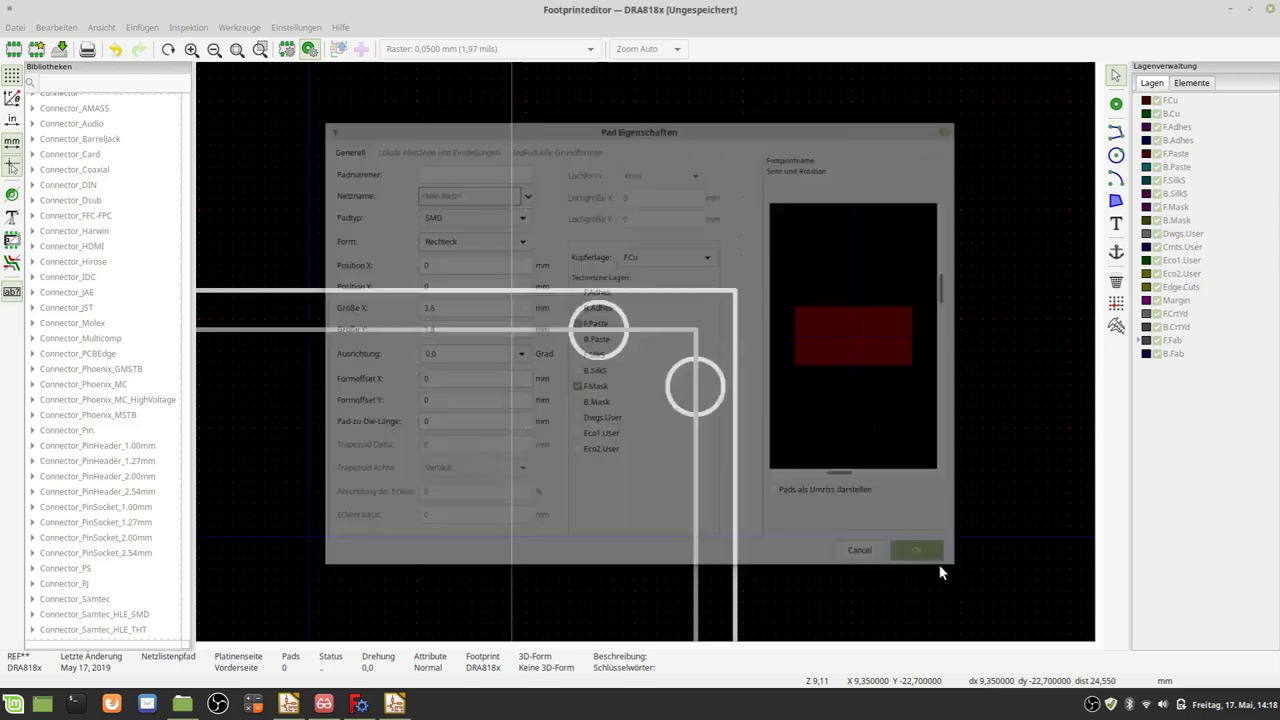
left_click(1116, 104)
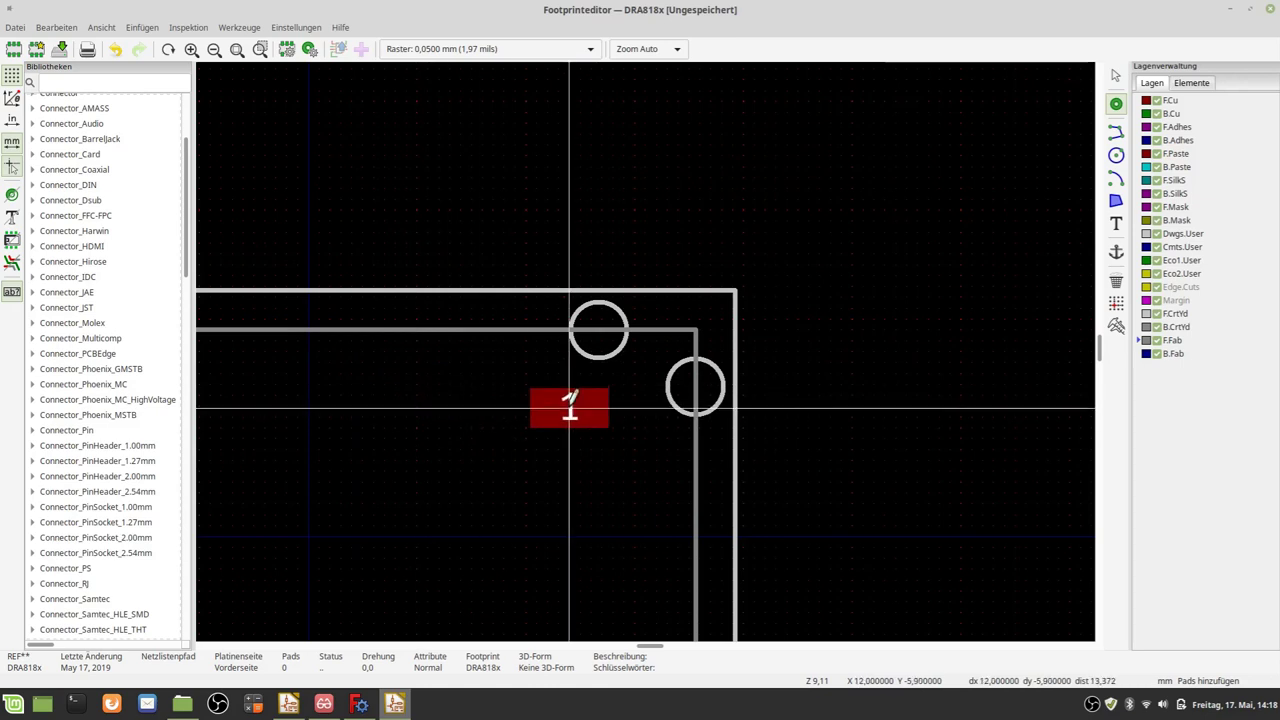
scroll(571, 406, "up", 1)
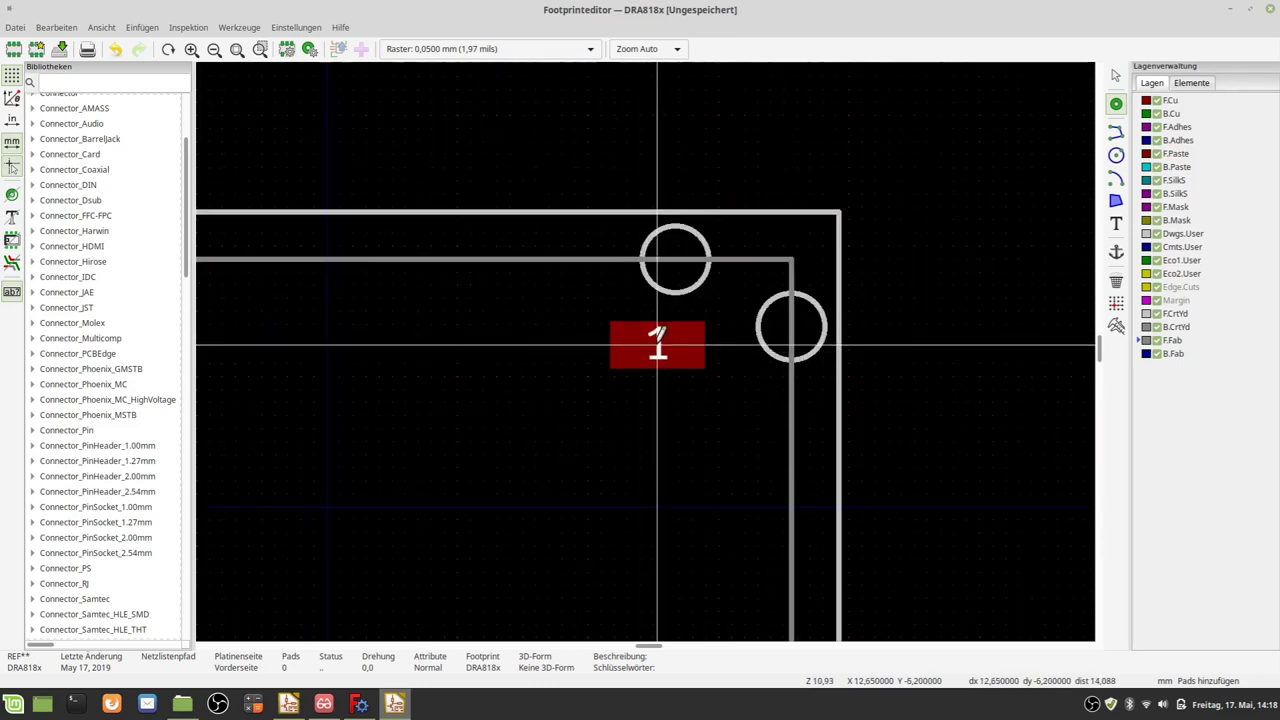
key("r")
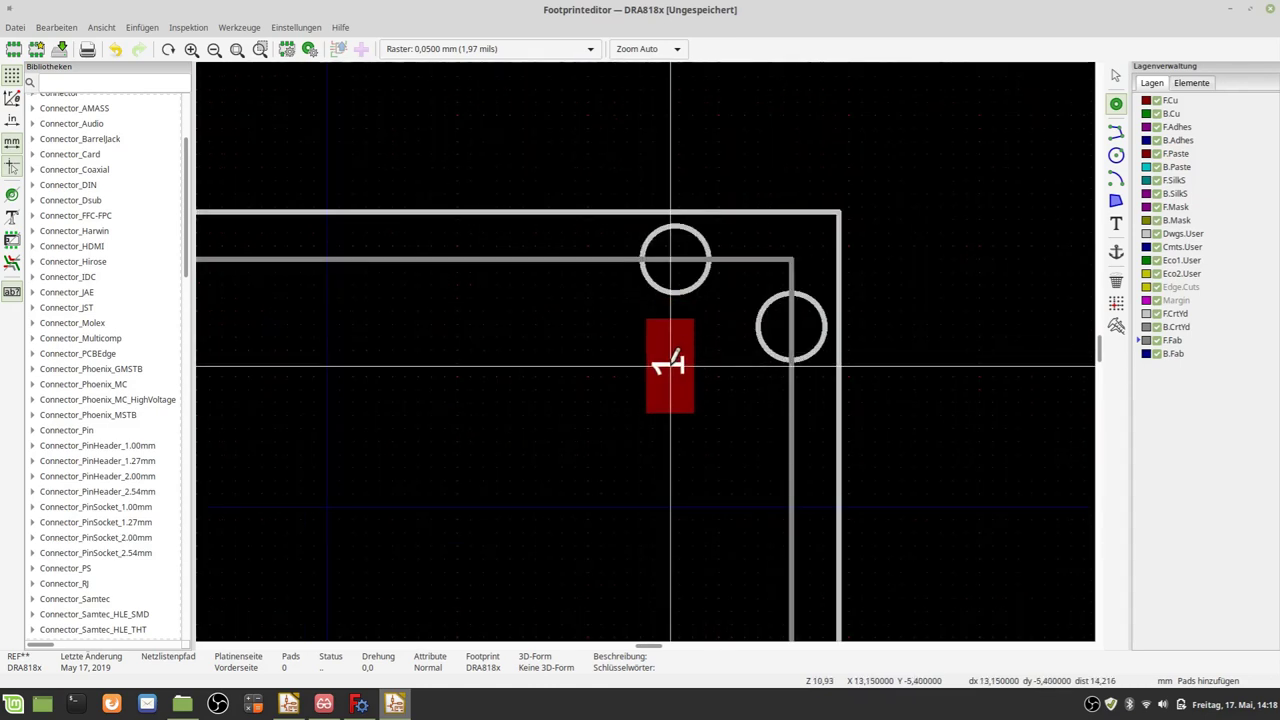
left_click(654, 357)
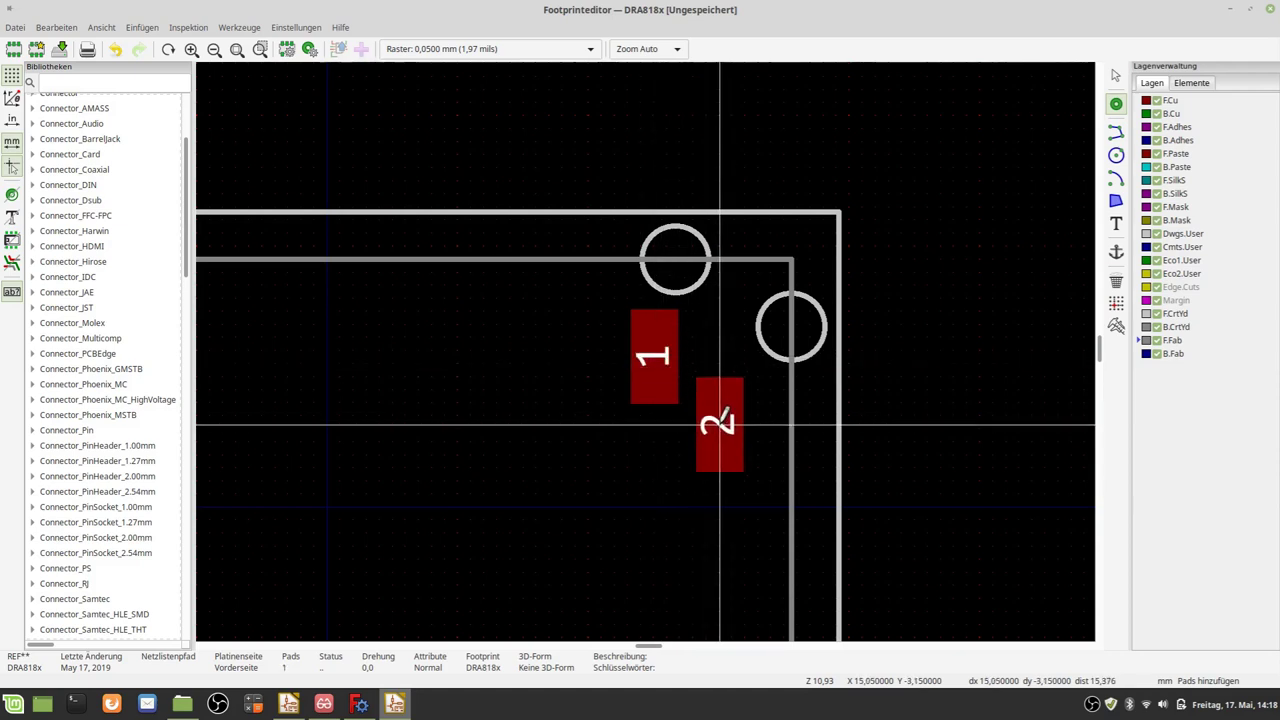
key("r")
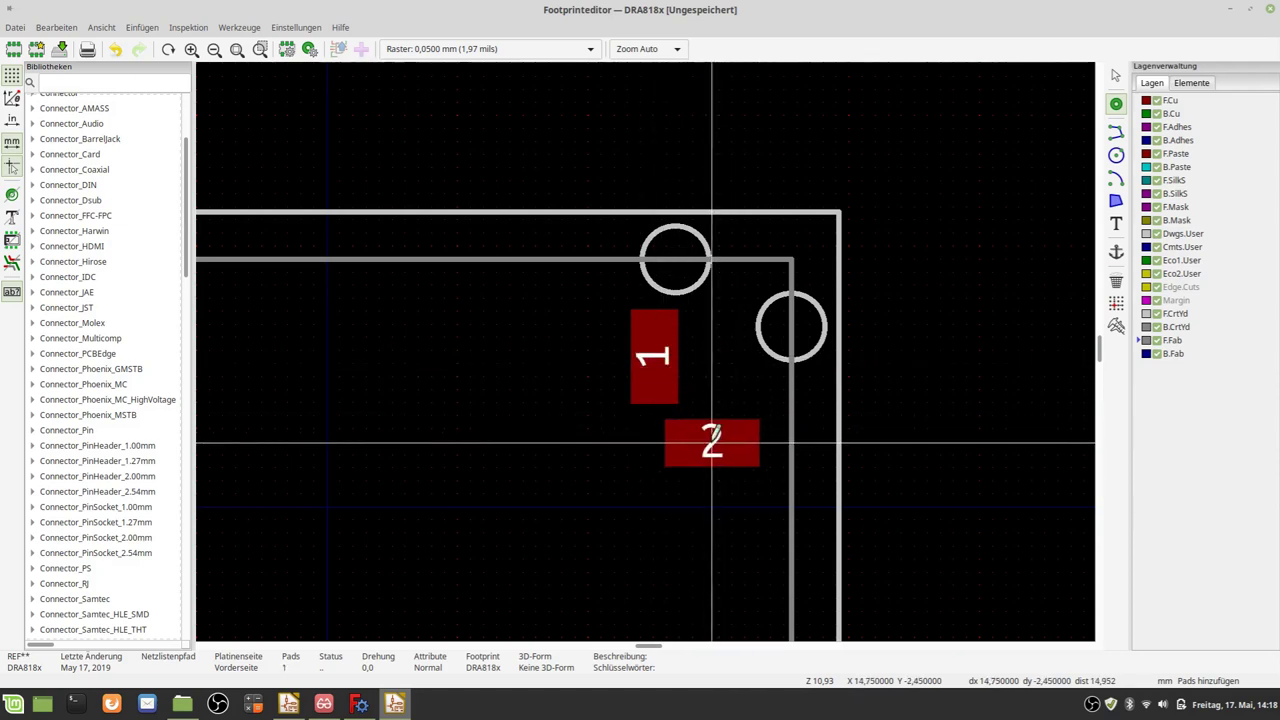
left_click(711, 441)
key("Escape")
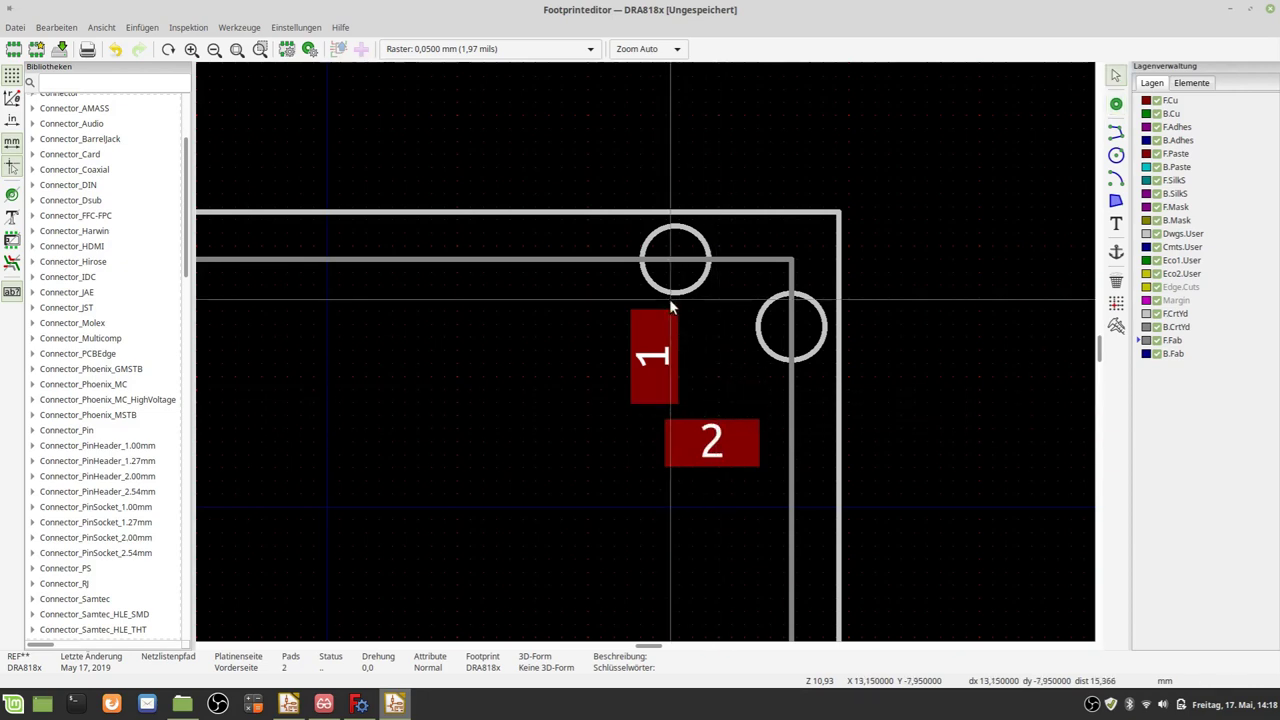
scroll(655, 335, "down", 1)
scroll(646, 355, "up", 2)
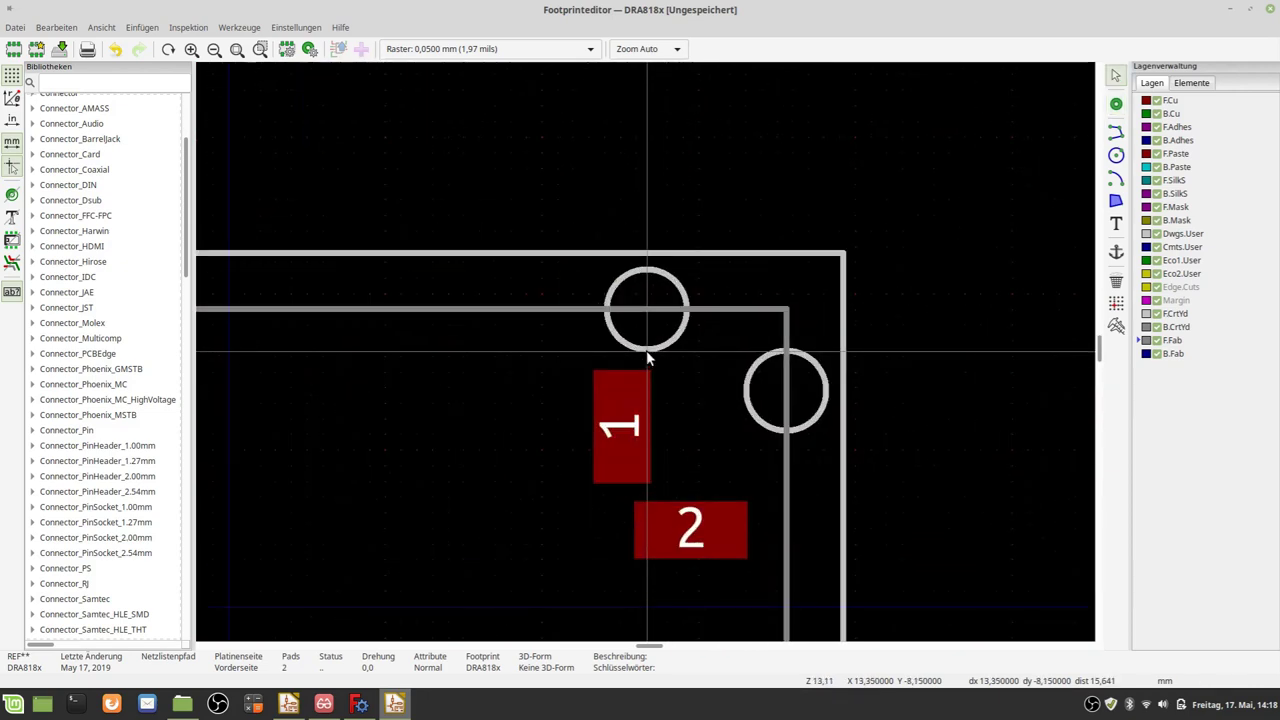
left_click(646, 350)
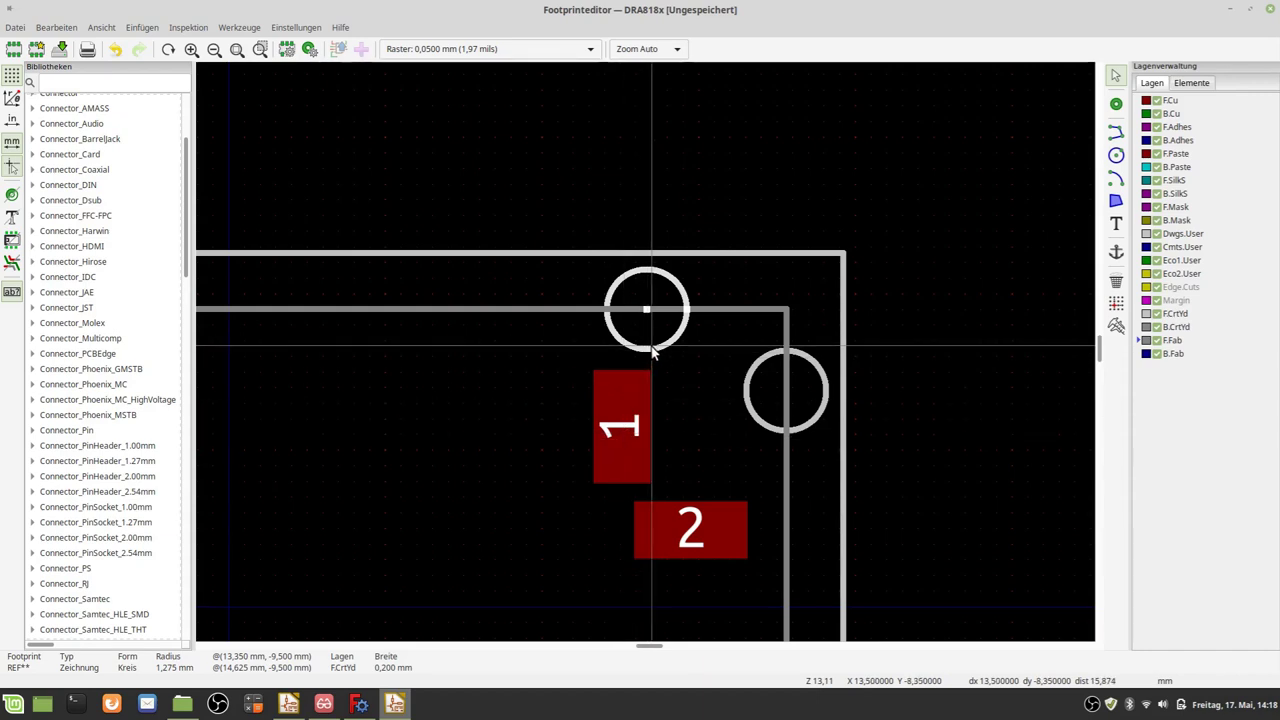
Check the corner courtyard circle's properties, then delete the circle.
double_click(650, 348)
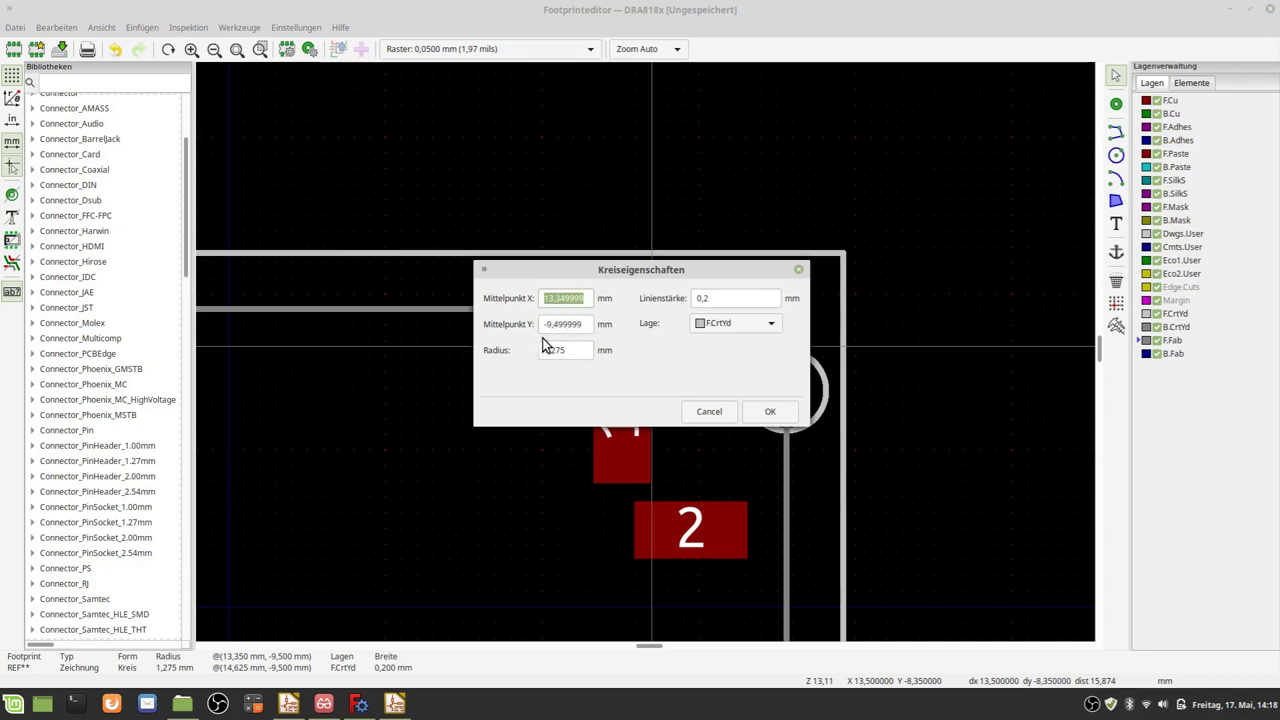
left_click(701, 412)
left_click(701, 412)
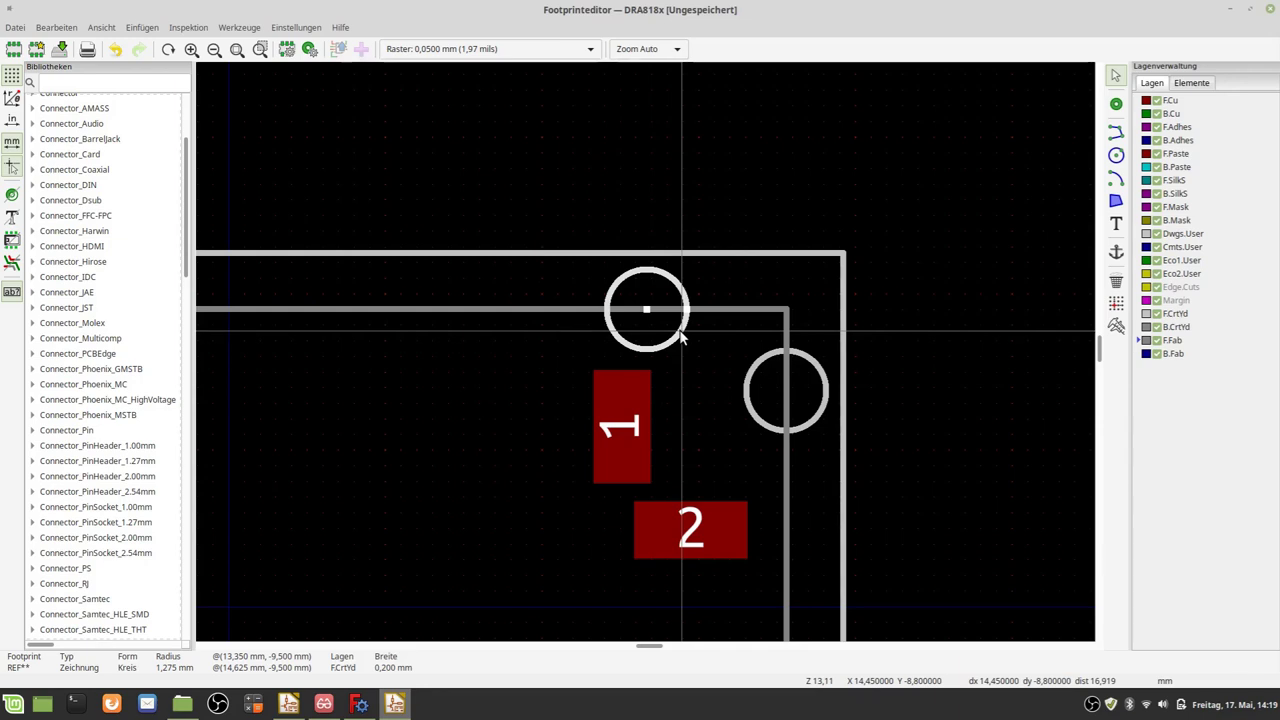
key("Delete")
Move pad 1 to Position X 13,5 mm, Y -9,5 mm in its pad properties.
left_click(624, 421)
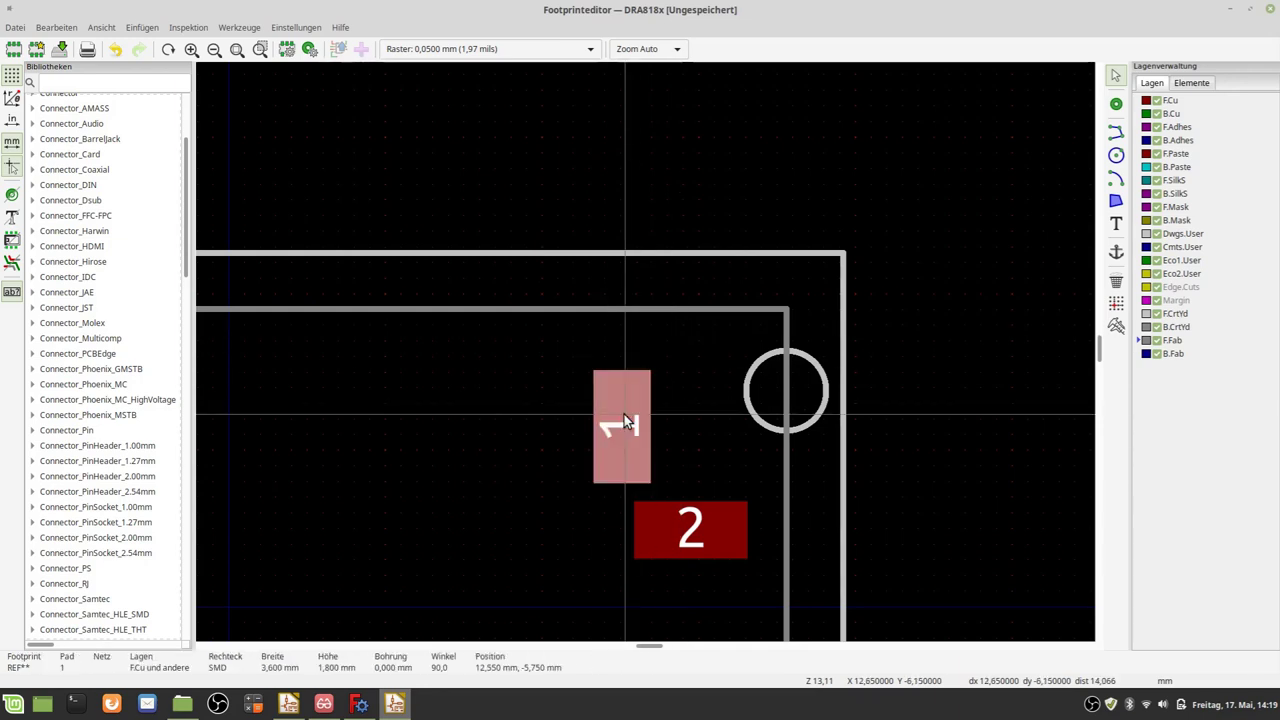
double_click(624, 414)
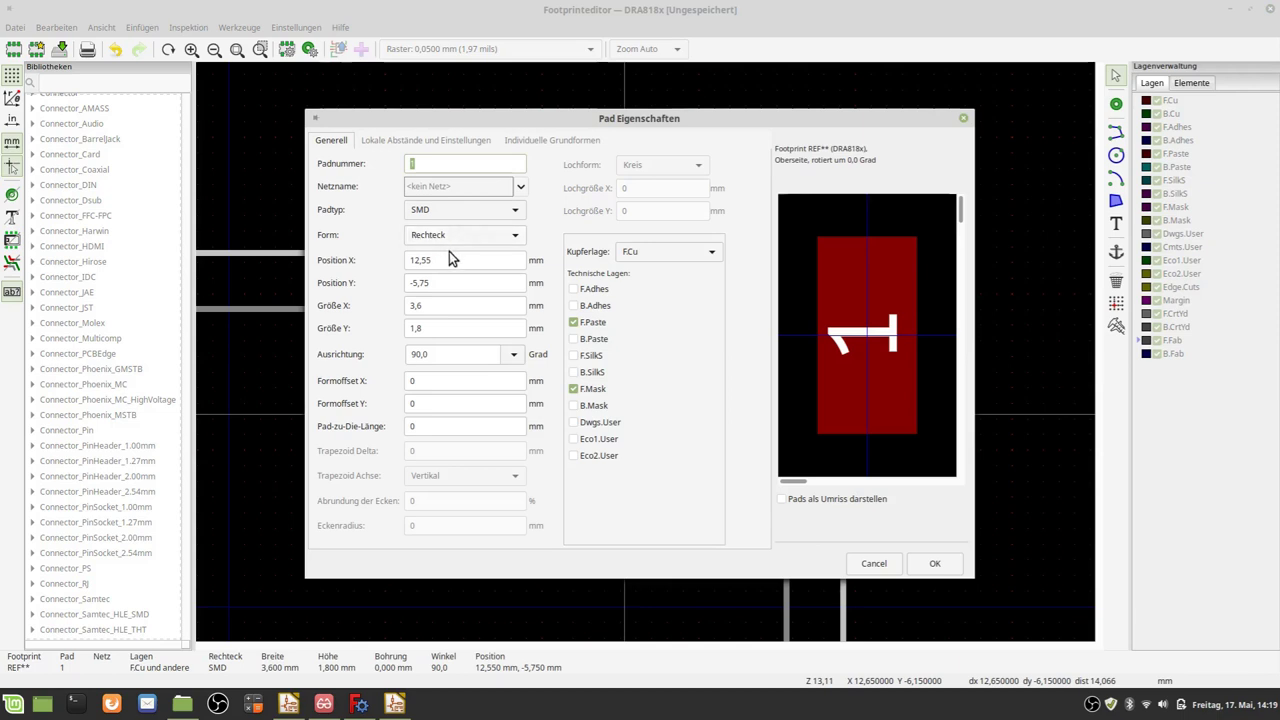
left_click_drag(452, 259, 345, 250)
type("1")
type("3,")
left_click_drag(437, 283, 322, 280)
key("Return")
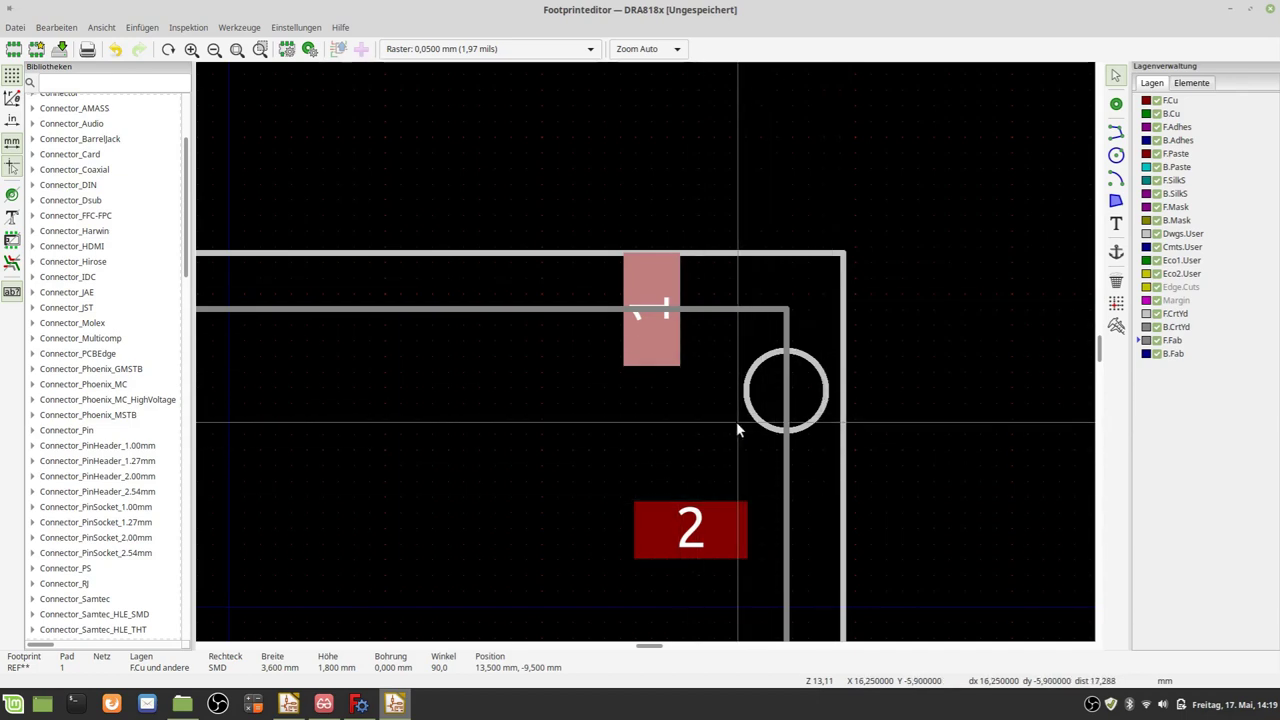
Zoom in on the outline's top-right corner and select the remaining courtyard circle.
scroll(736, 421, "down", 3)
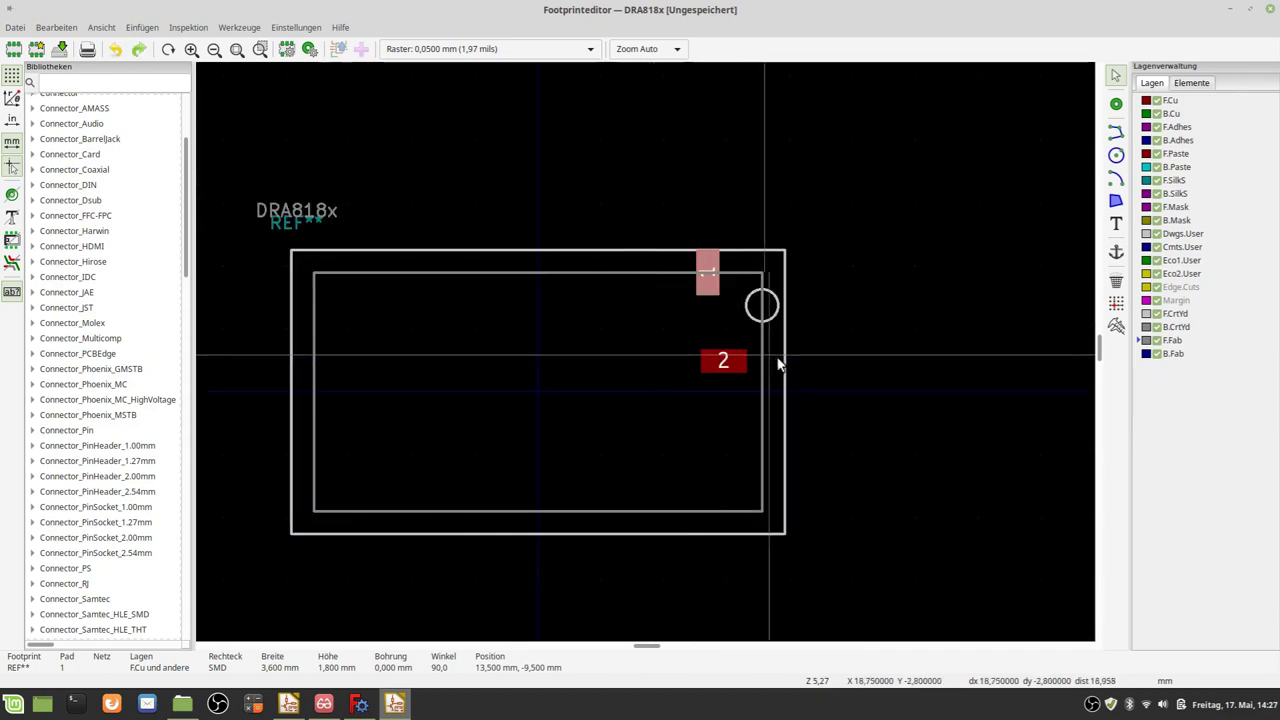
scroll(781, 365, "up", 1)
scroll(705, 345, "up", 1)
key("Escape")
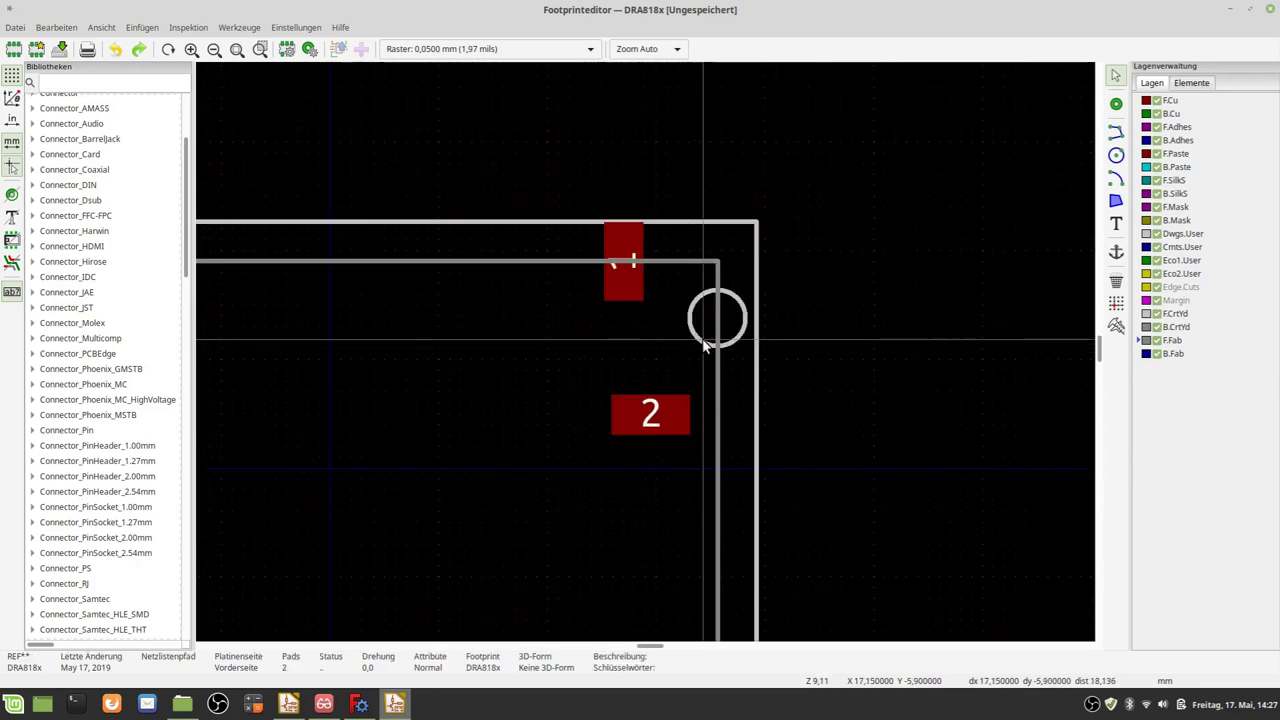
left_click(705, 345)
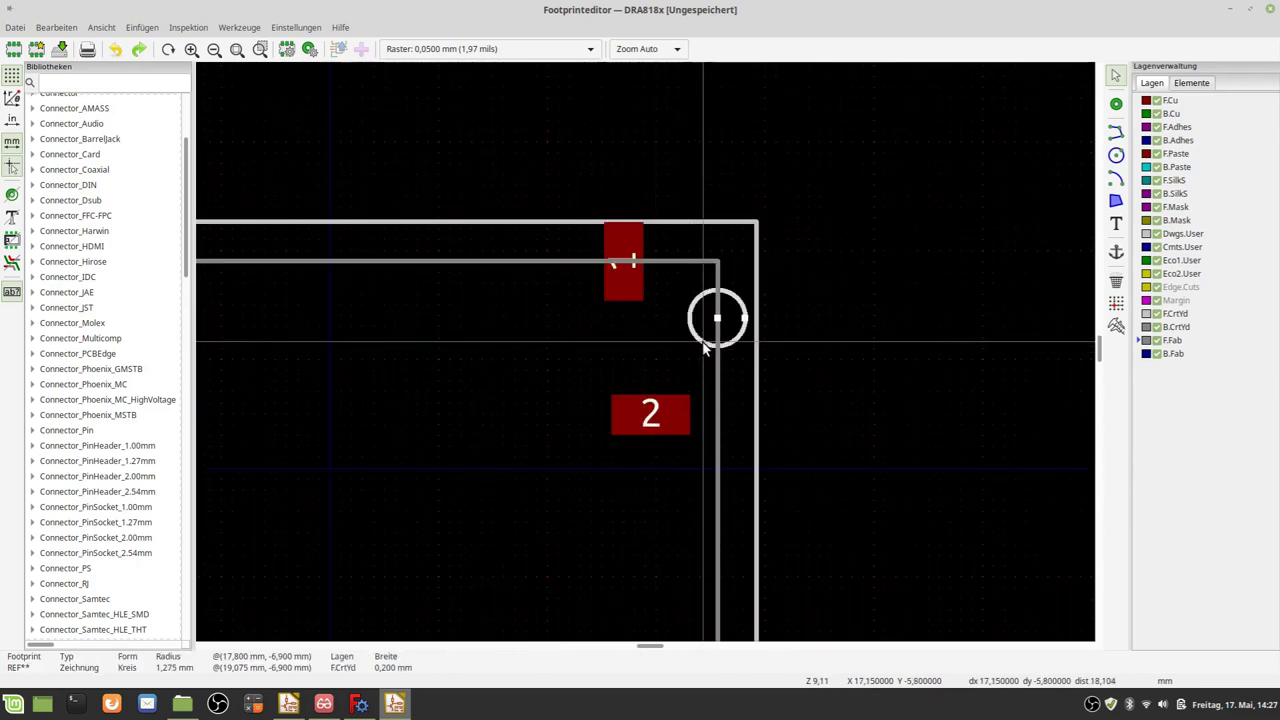
Inspect the courtyard circle's properties, close them unchanged, and clear the selection.
double_click(705, 345)
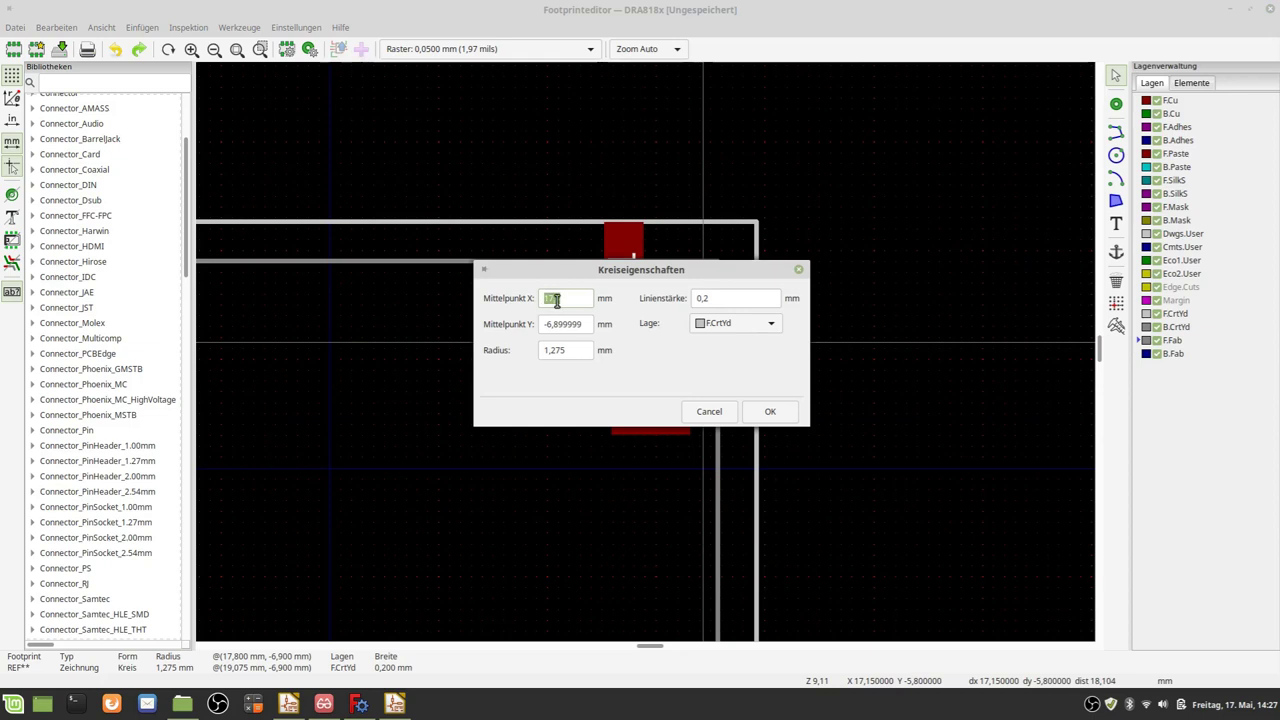
left_click(710, 411)
left_click(710, 411)
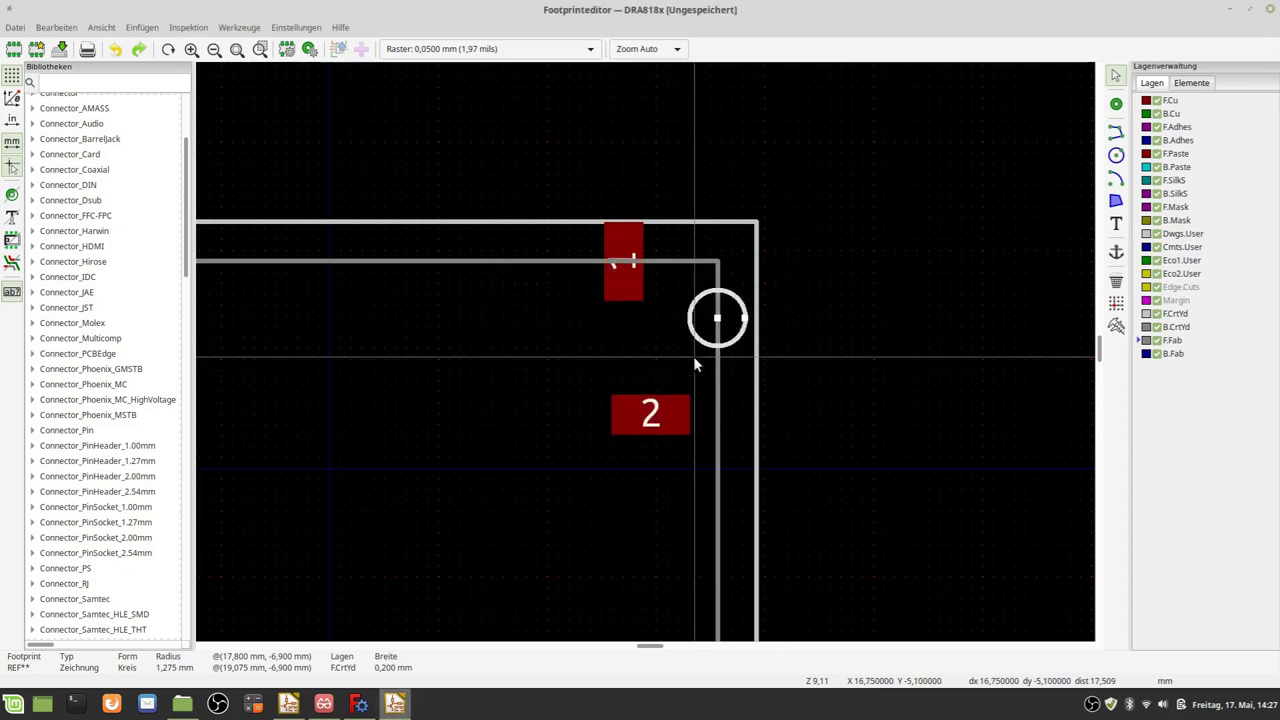
left_click(693, 356)
Move pad 2 to Position X 17,8 mm, Y -6,9 mm.
left_click(675, 411)
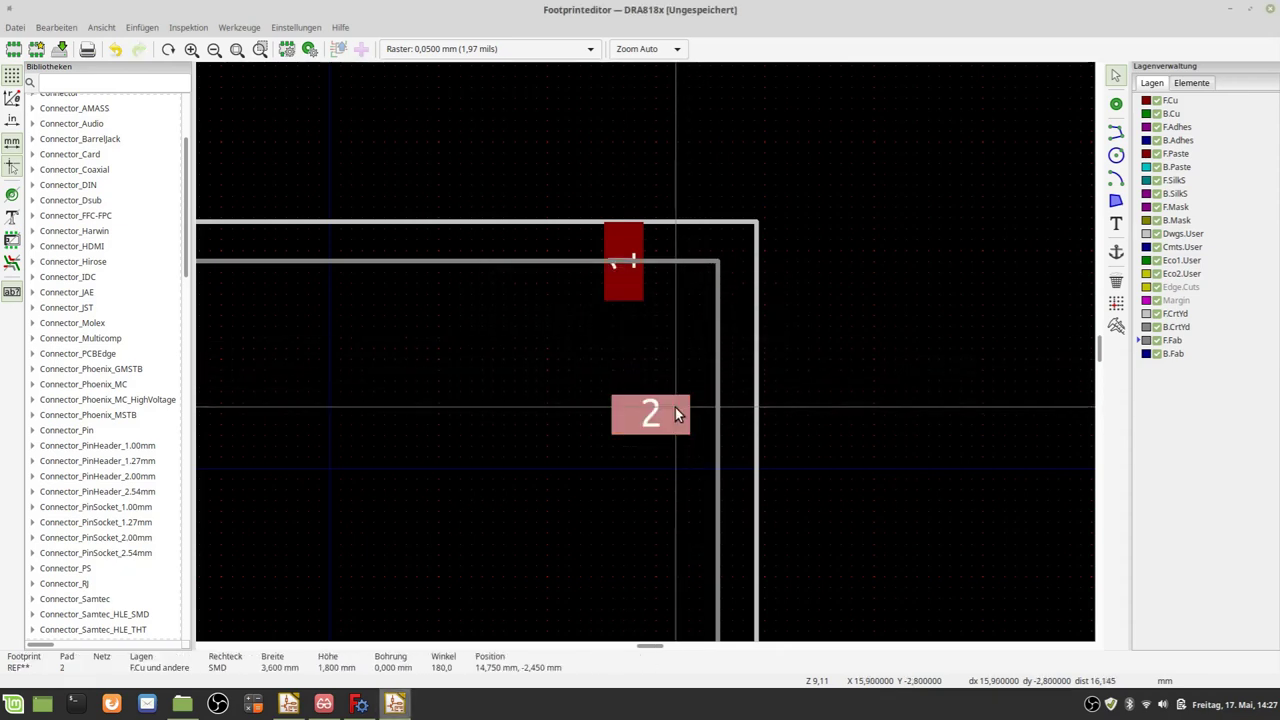
double_click(675, 410)
left_click_drag(476, 262, 358, 255)
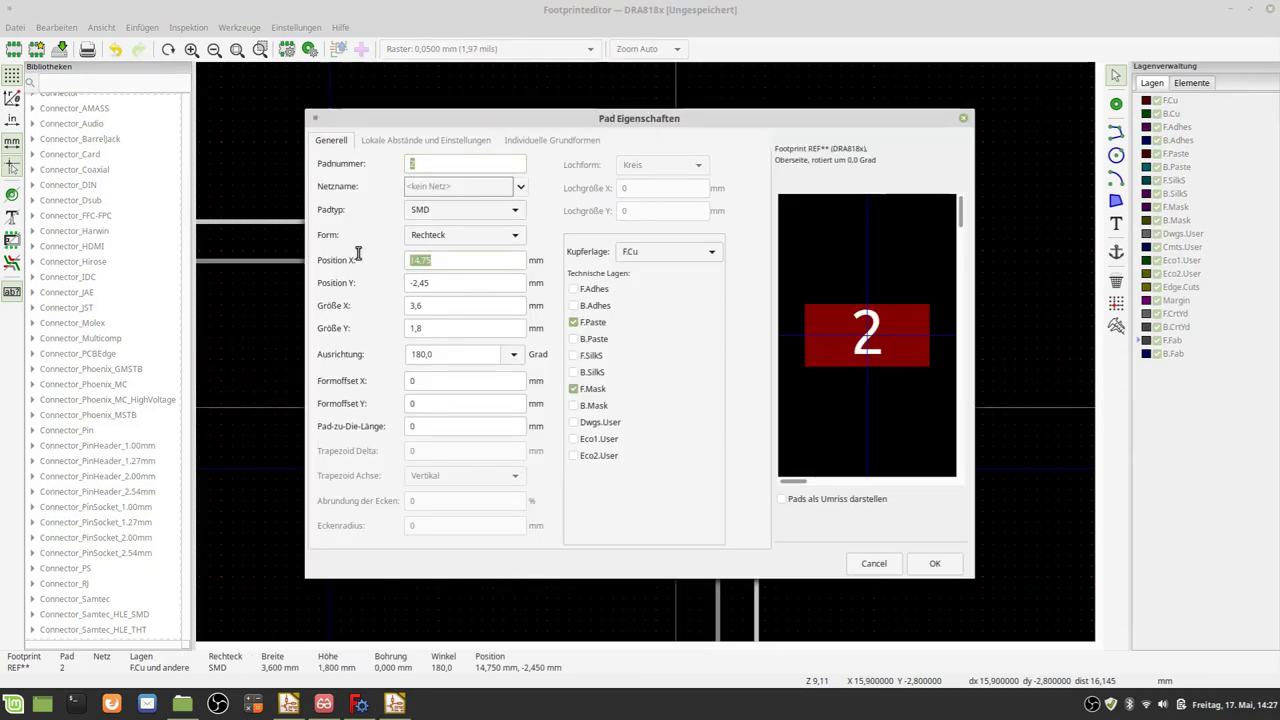
type("17,8")
left_click_drag(436, 283, 354, 281)
type("-6,9")
key("Return")
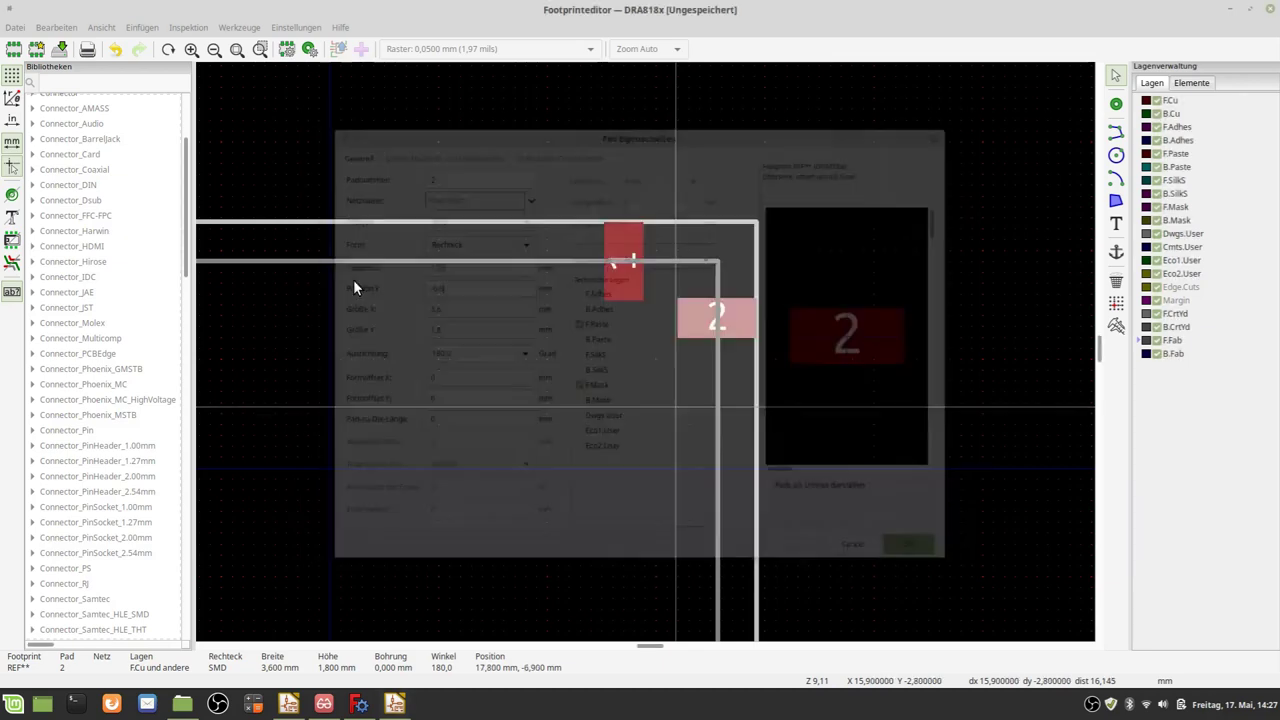
Zoom out and bring up the DRA818V datasheet dimension drawing.
scroll(592, 281, "down", 2)
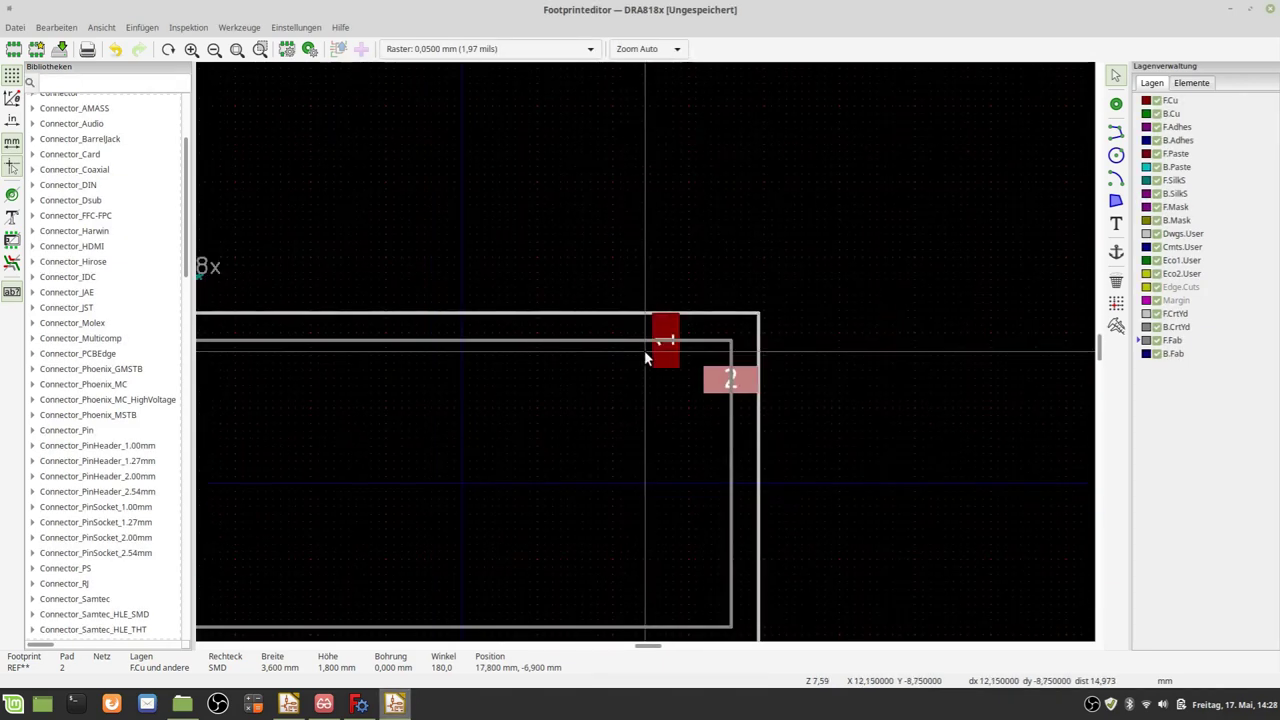
scroll(645, 355, "down", 1)
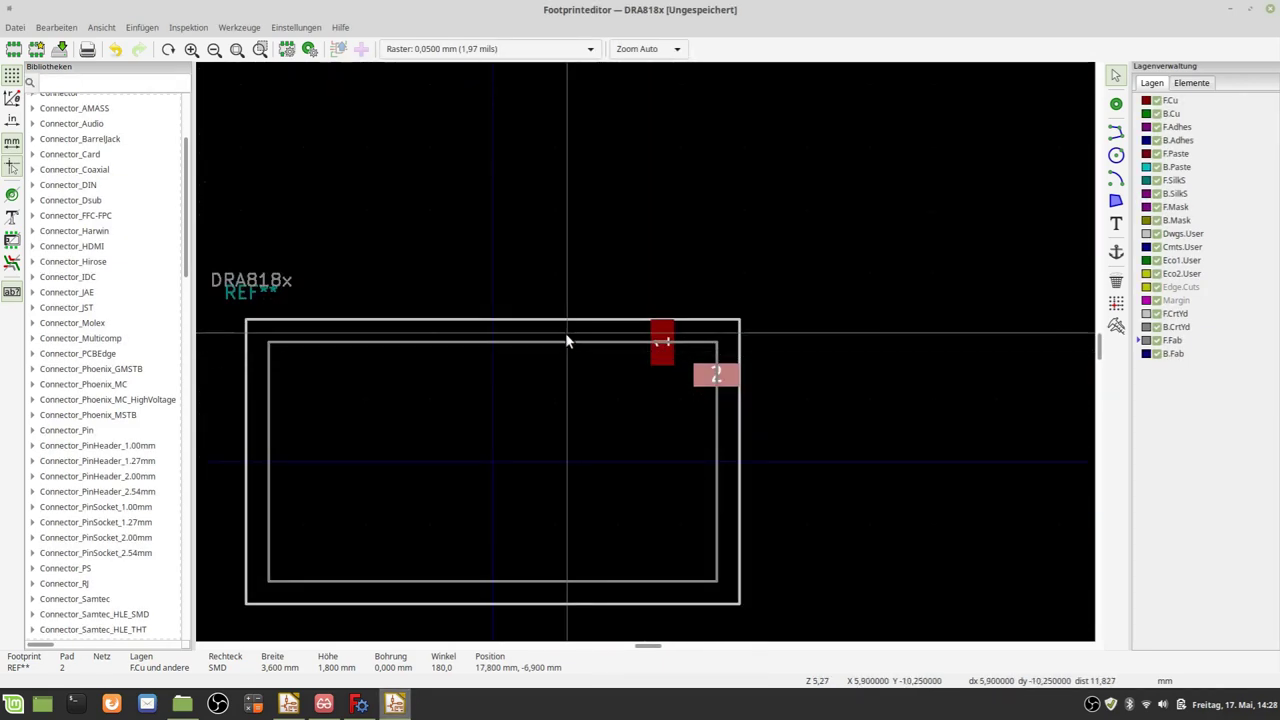
left_click(324, 705)
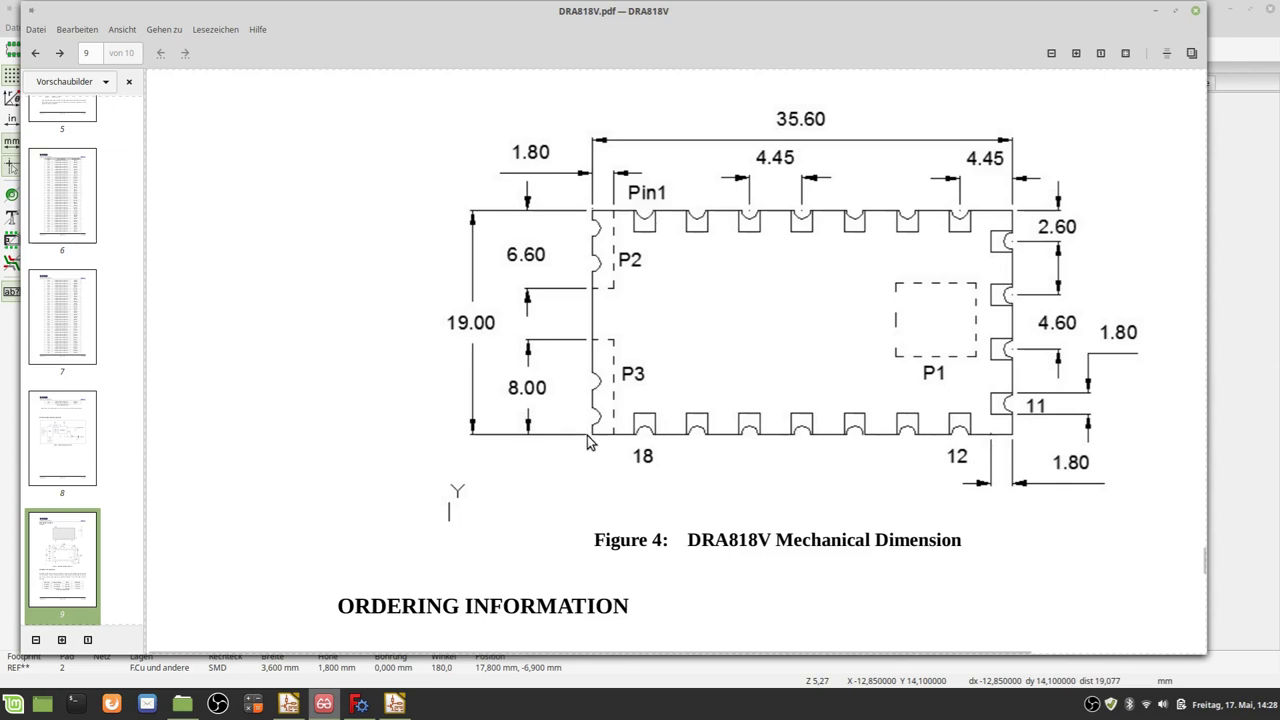
Back in the footprint editor, start a pad array from pad 1.
left_click(393, 705)
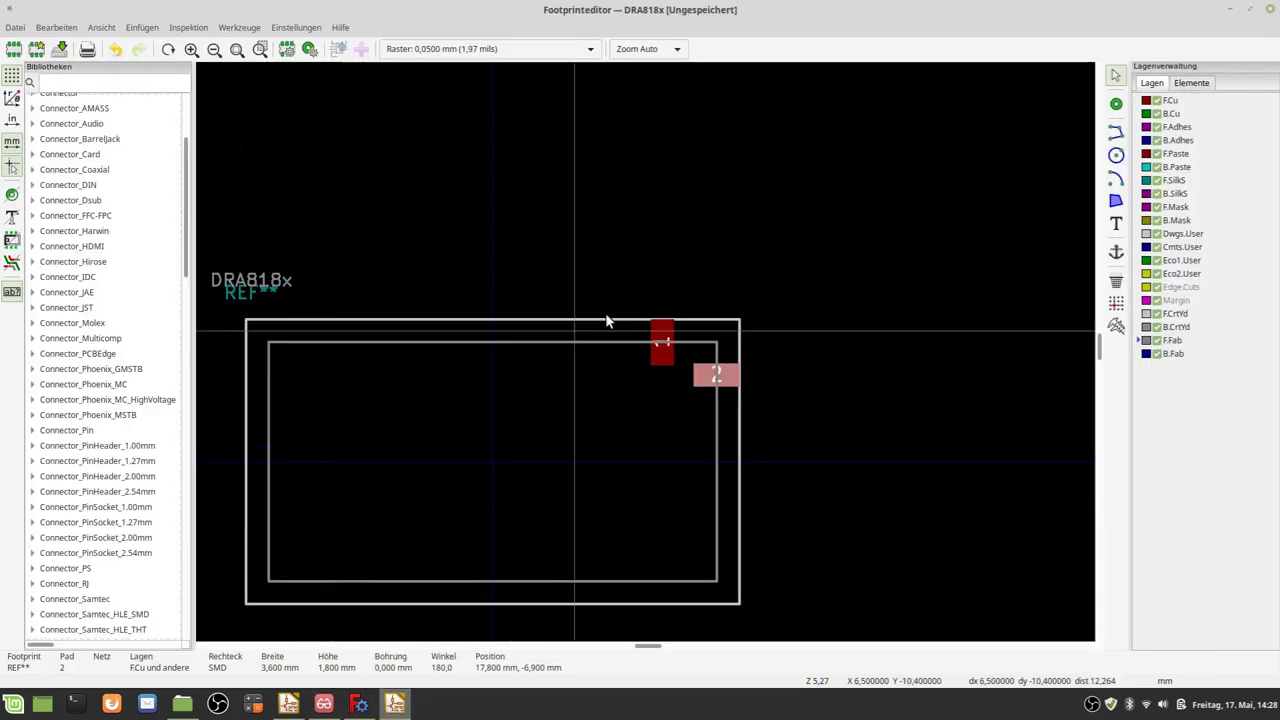
scroll(620, 336, "up", 2)
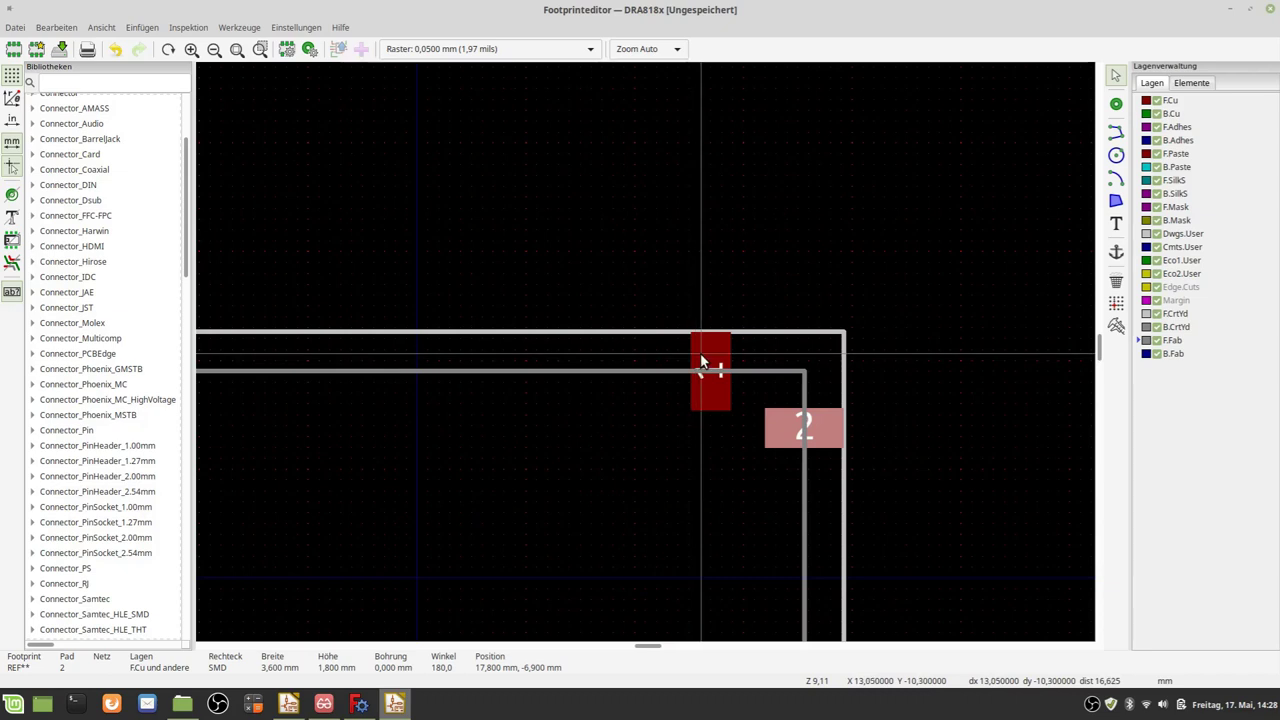
left_click(700, 353)
right_click(700, 353)
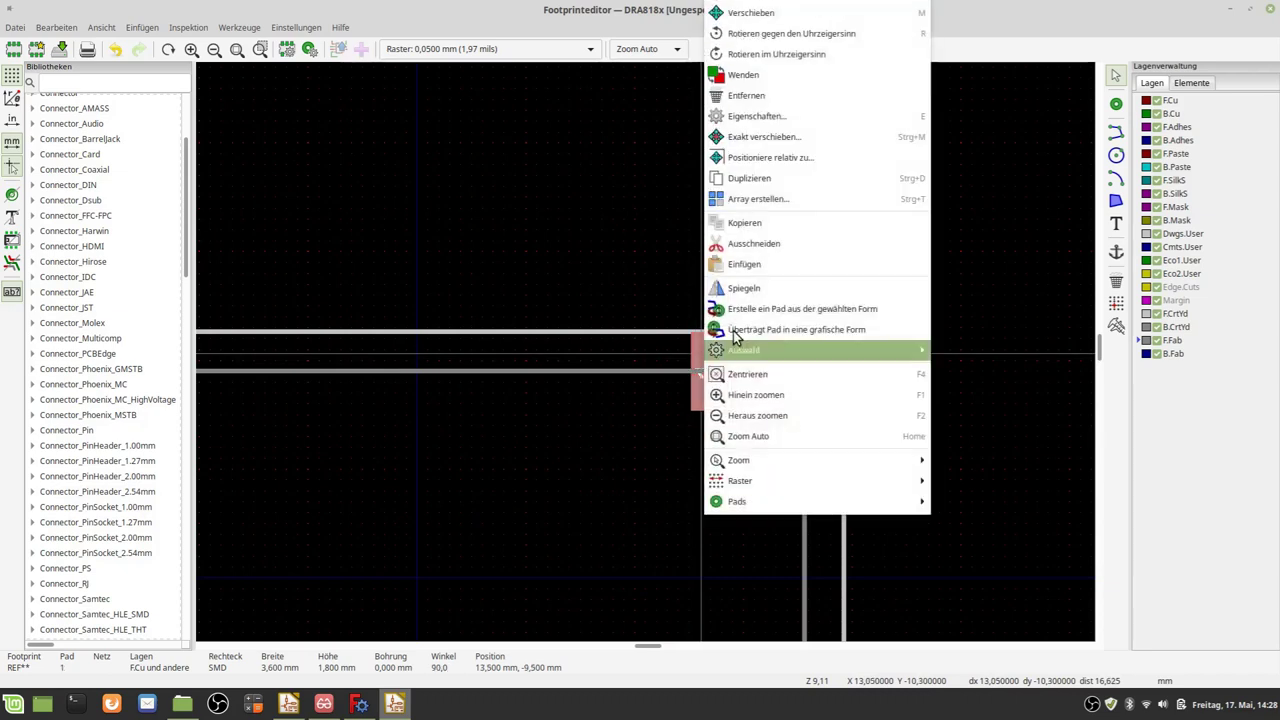
left_click(752, 200)
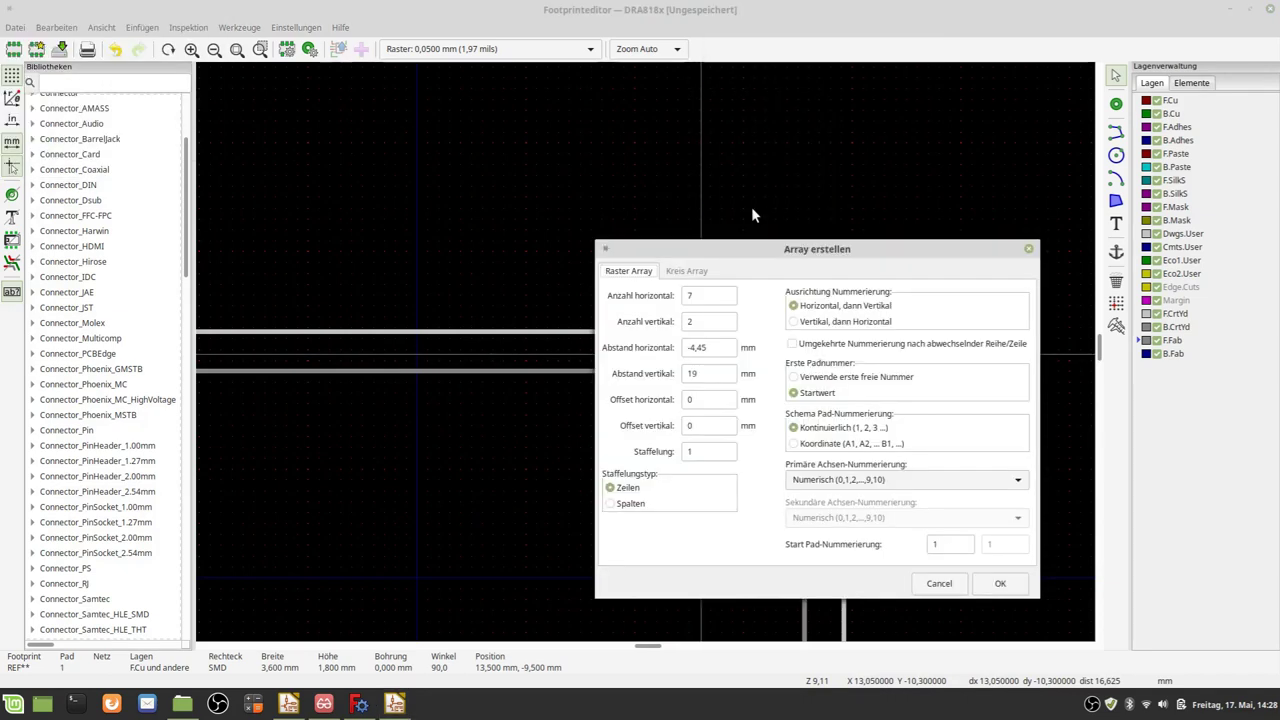
Array pad 1 into 7 × 2 pads, spaced -4,45 mm horizontally and 19 mm vertically.
double_click(709, 295)
left_click(323, 703)
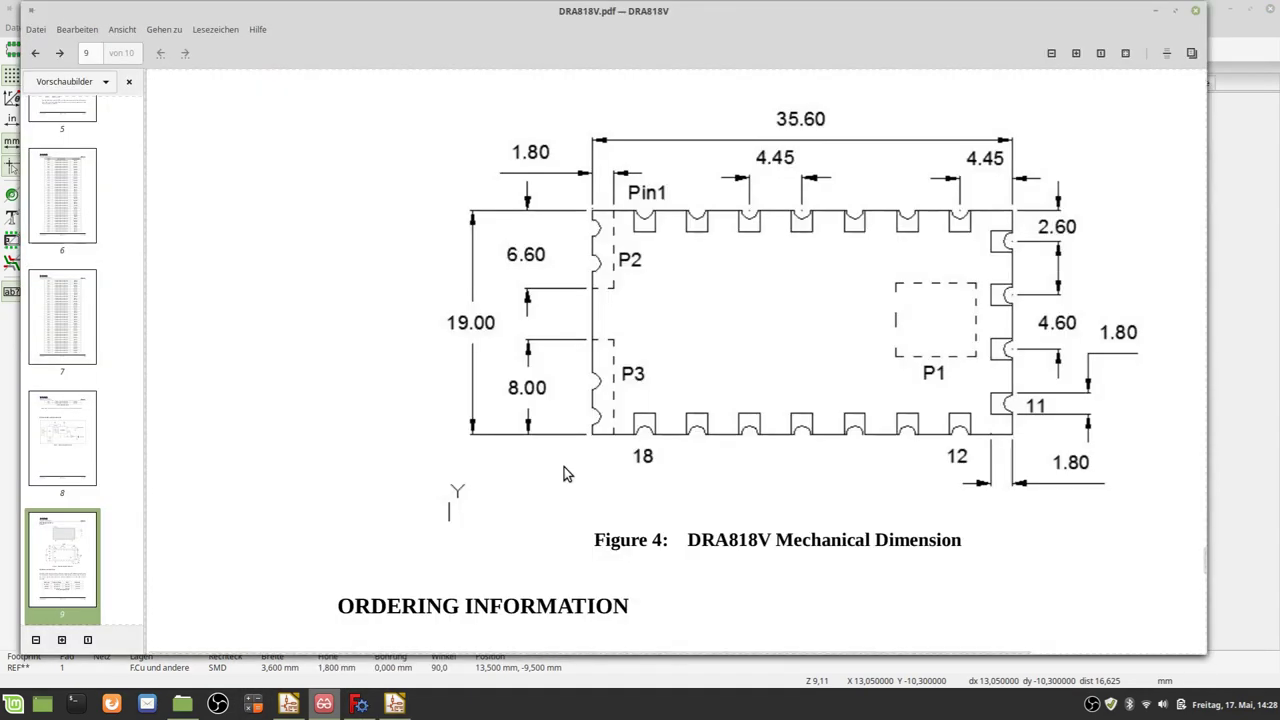
left_click(394, 703)
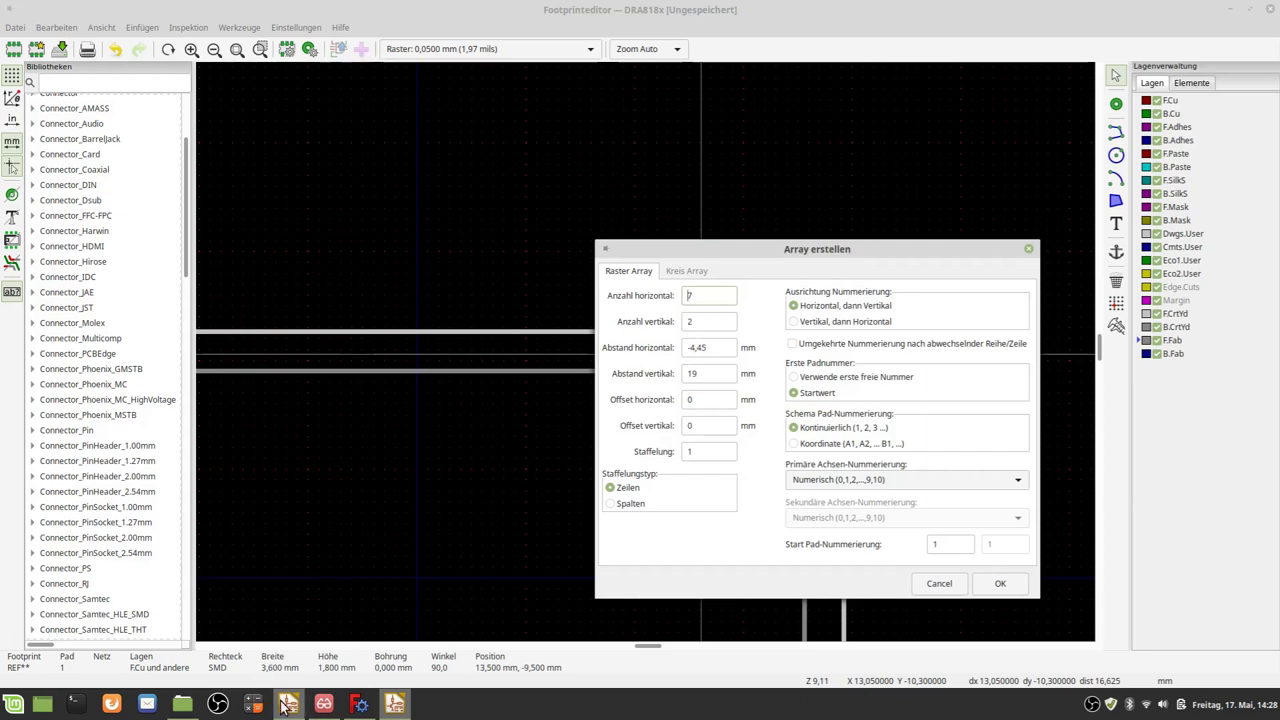
left_click(323, 703)
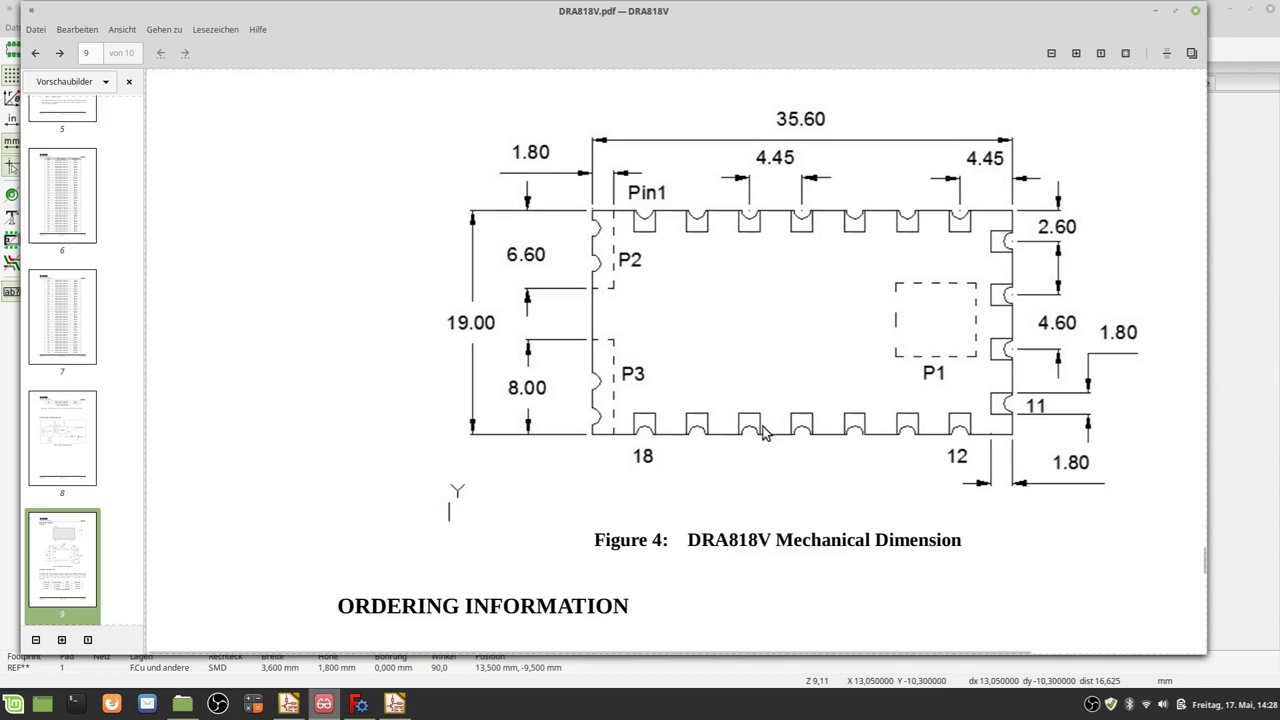
left_click(394, 703)
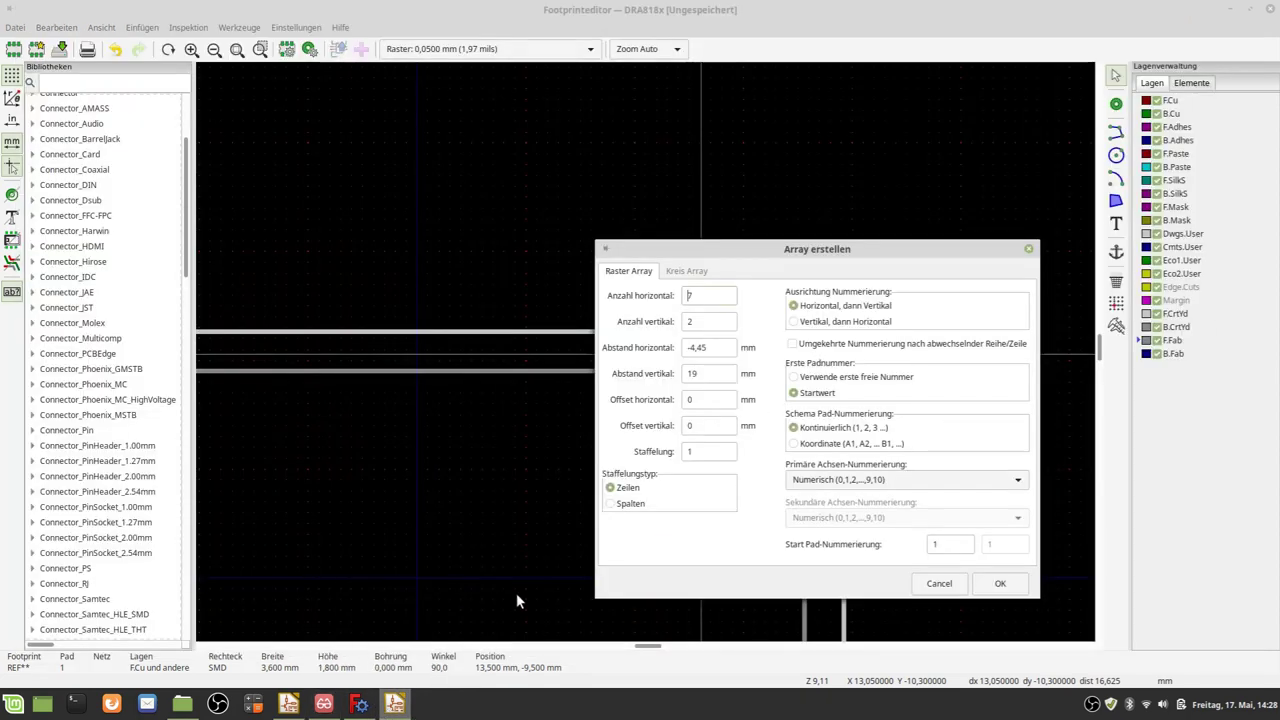
key("Tab")
key("Tab")
left_click(323, 703)
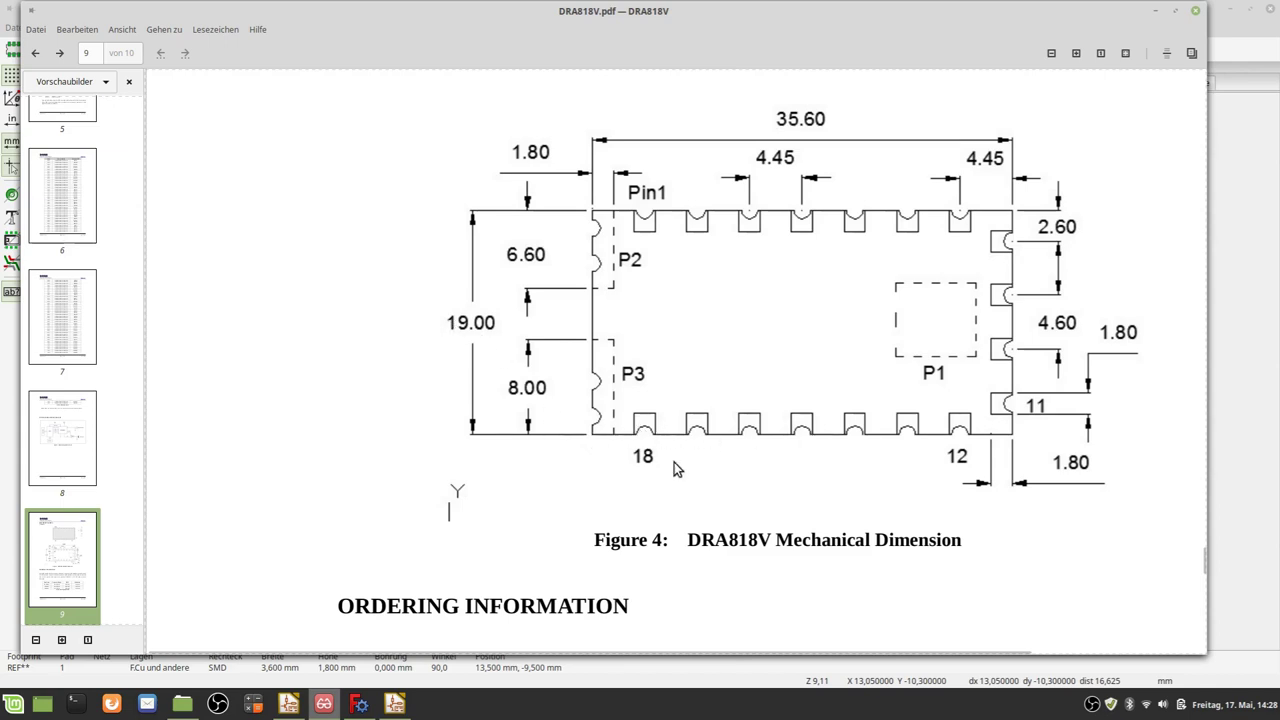
left_click(395, 703)
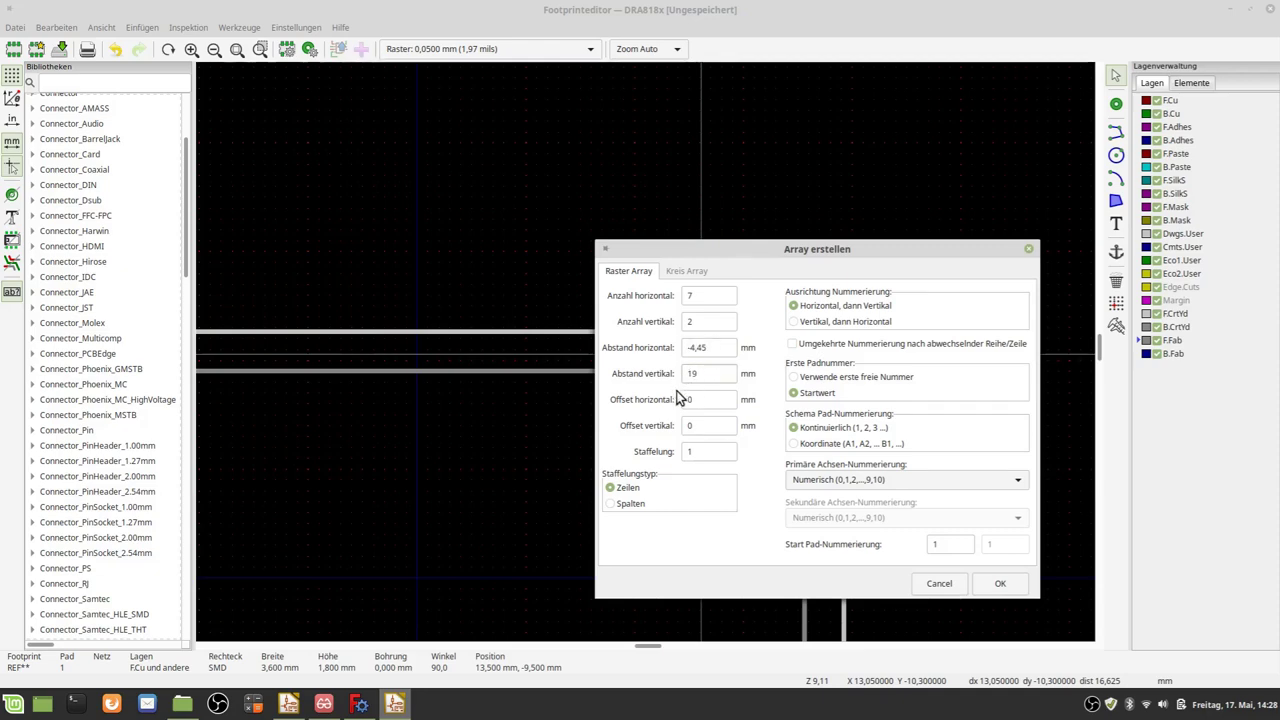
left_click(1000, 584)
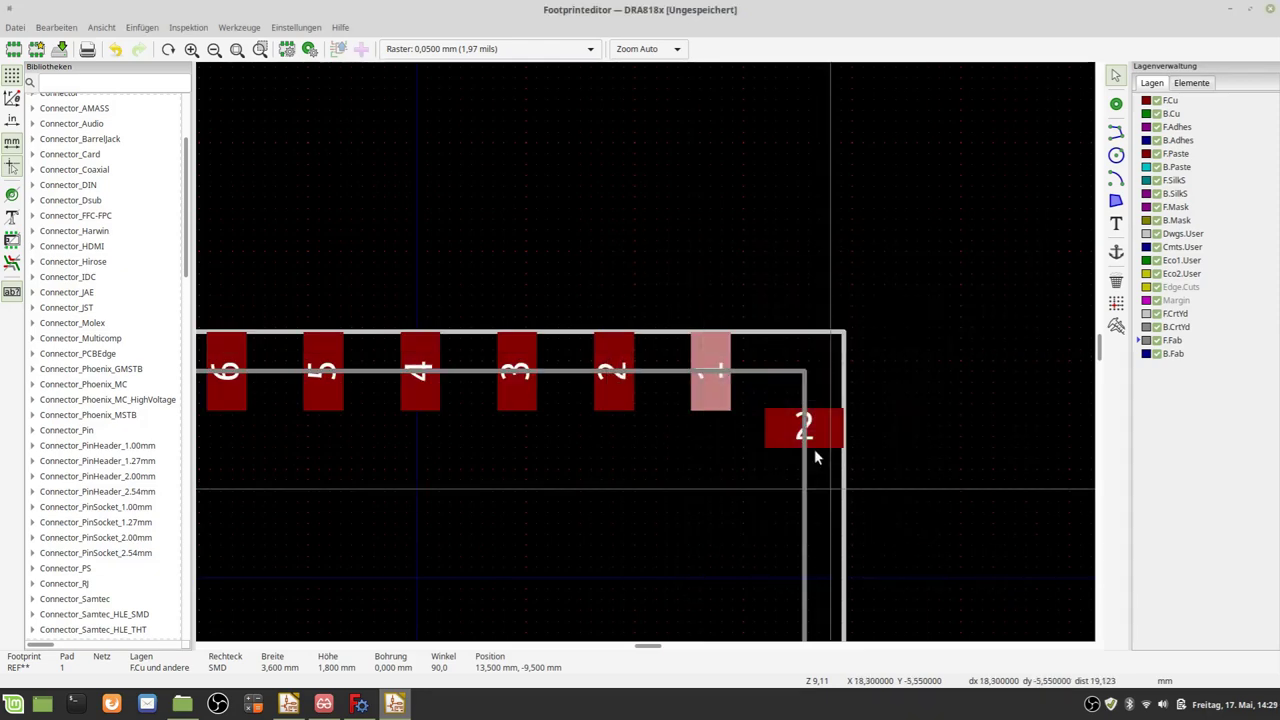
Reset the relative measurement origin and select the lone pad 2 on the right.
scroll(596, 458, "down", 1)
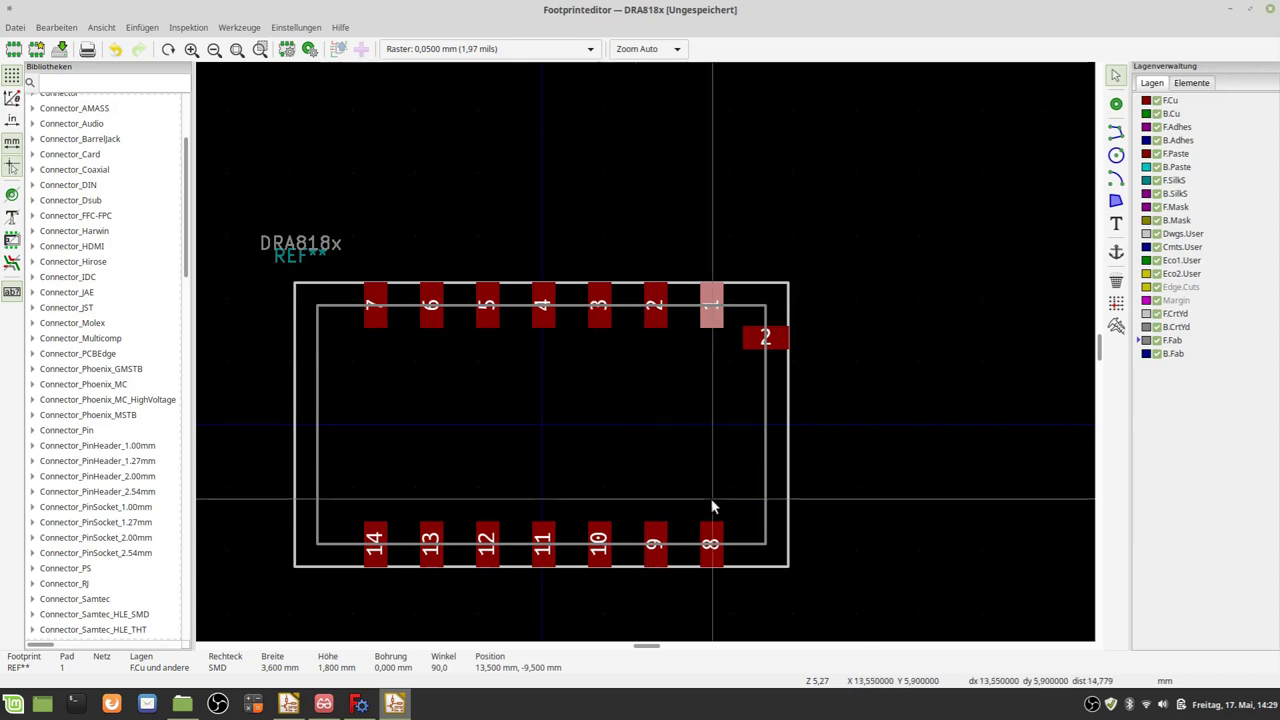
key("space")
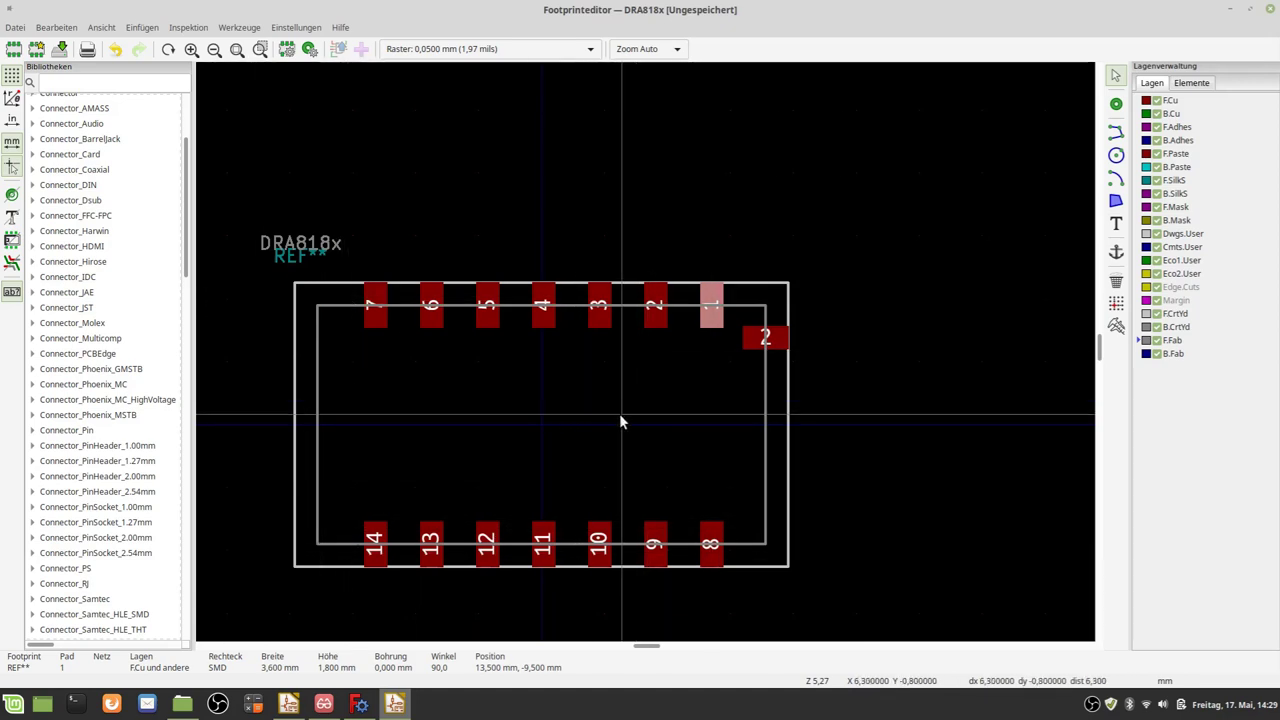
scroll(630, 400, "up", 2)
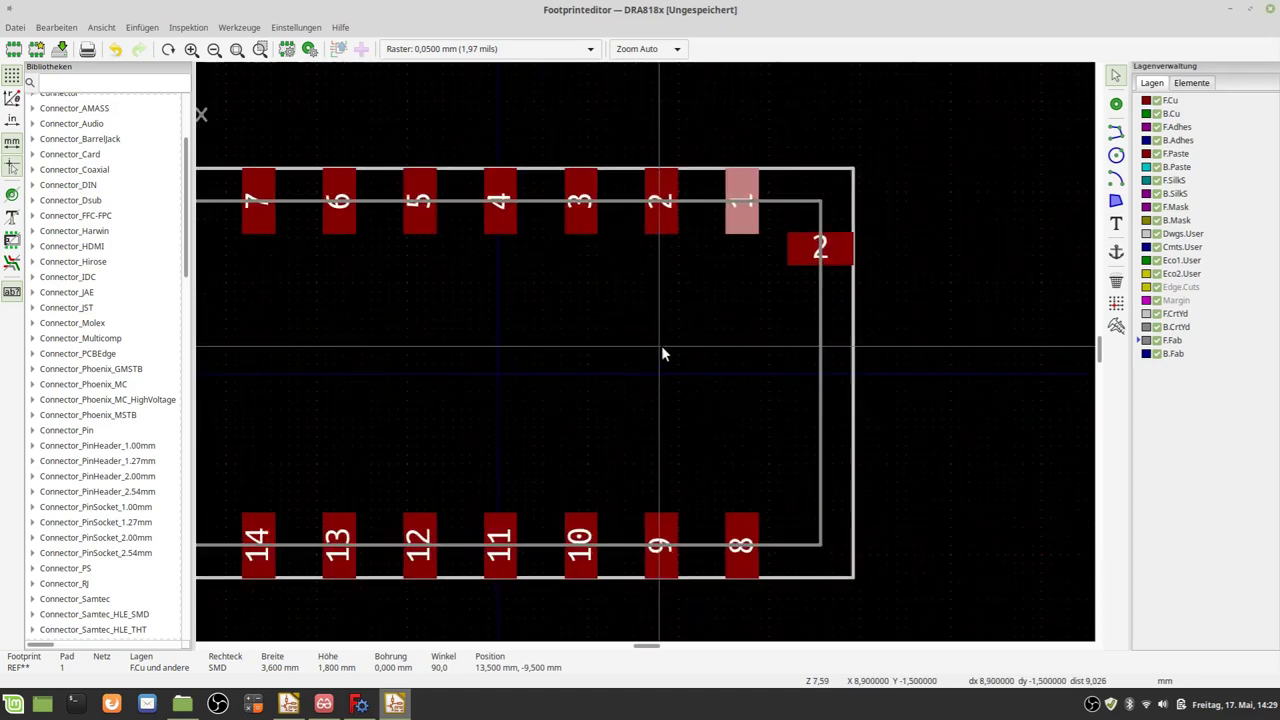
left_click(792, 252)
Array pad 2 into 1 × 4 pads with 0 mm horizontal and 4,6 mm vertical spacing.
right_click(792, 258)
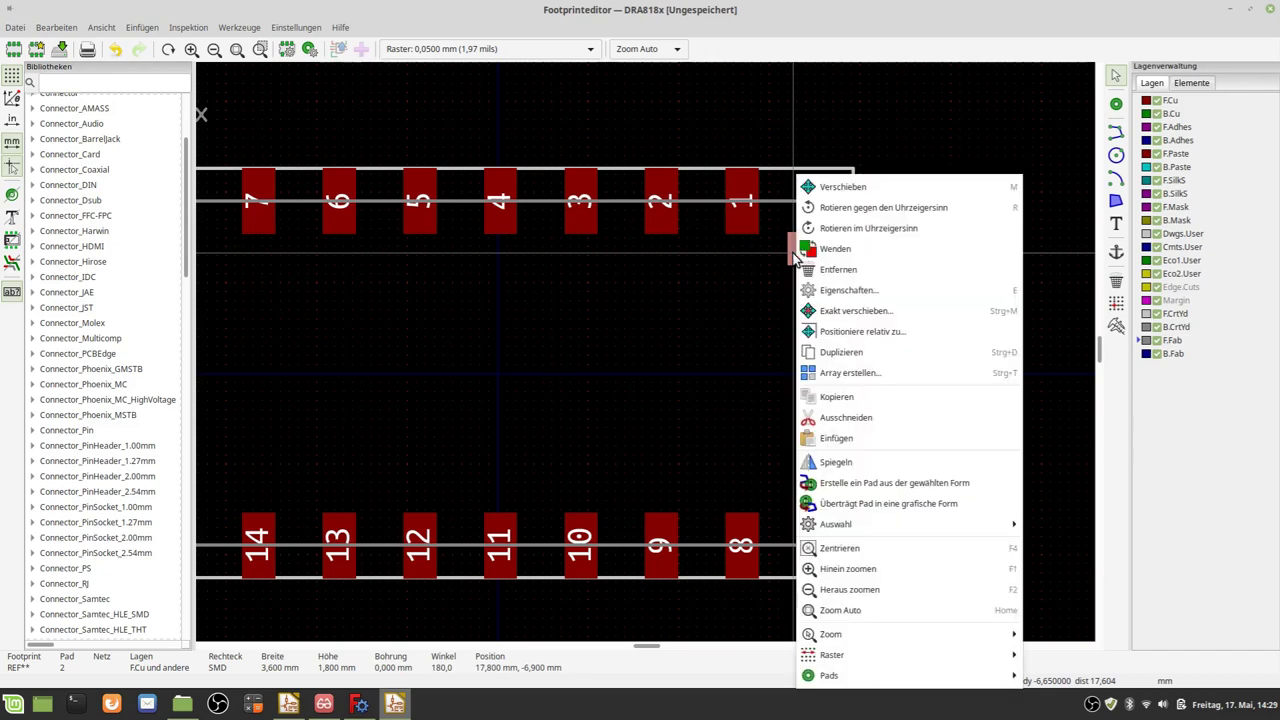
left_click(828, 374)
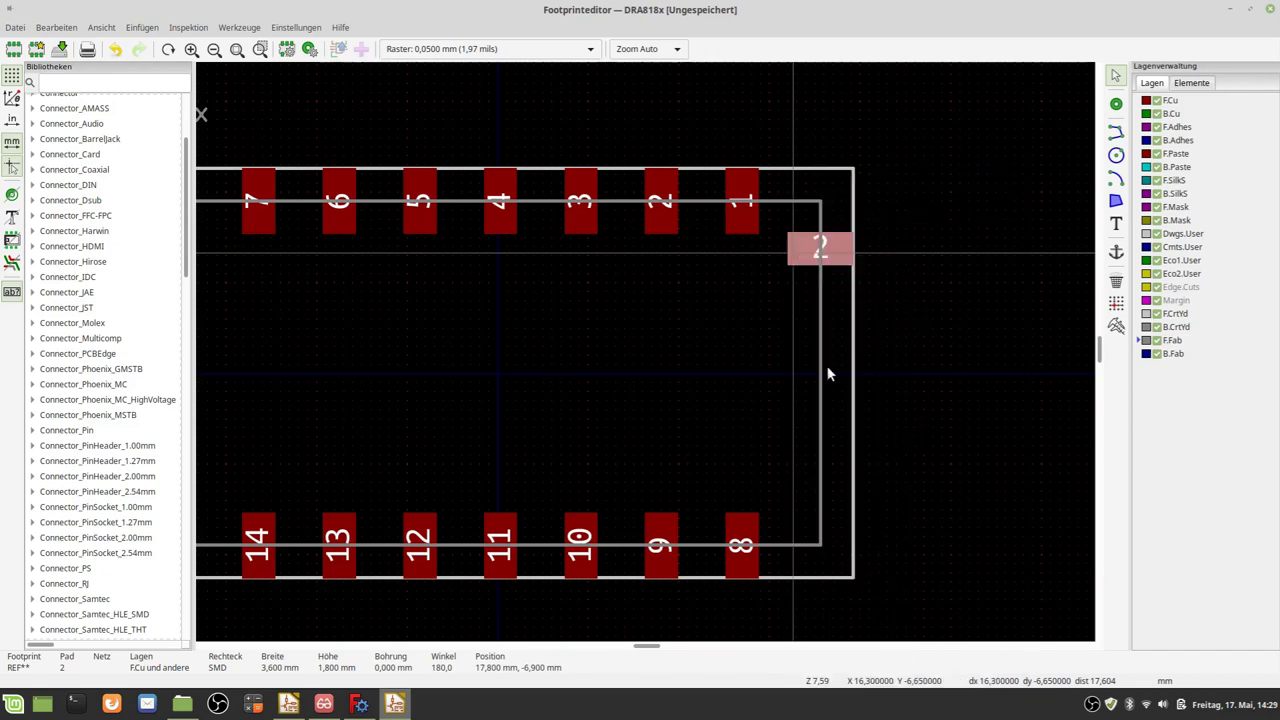
left_click_drag(708, 295, 678, 295)
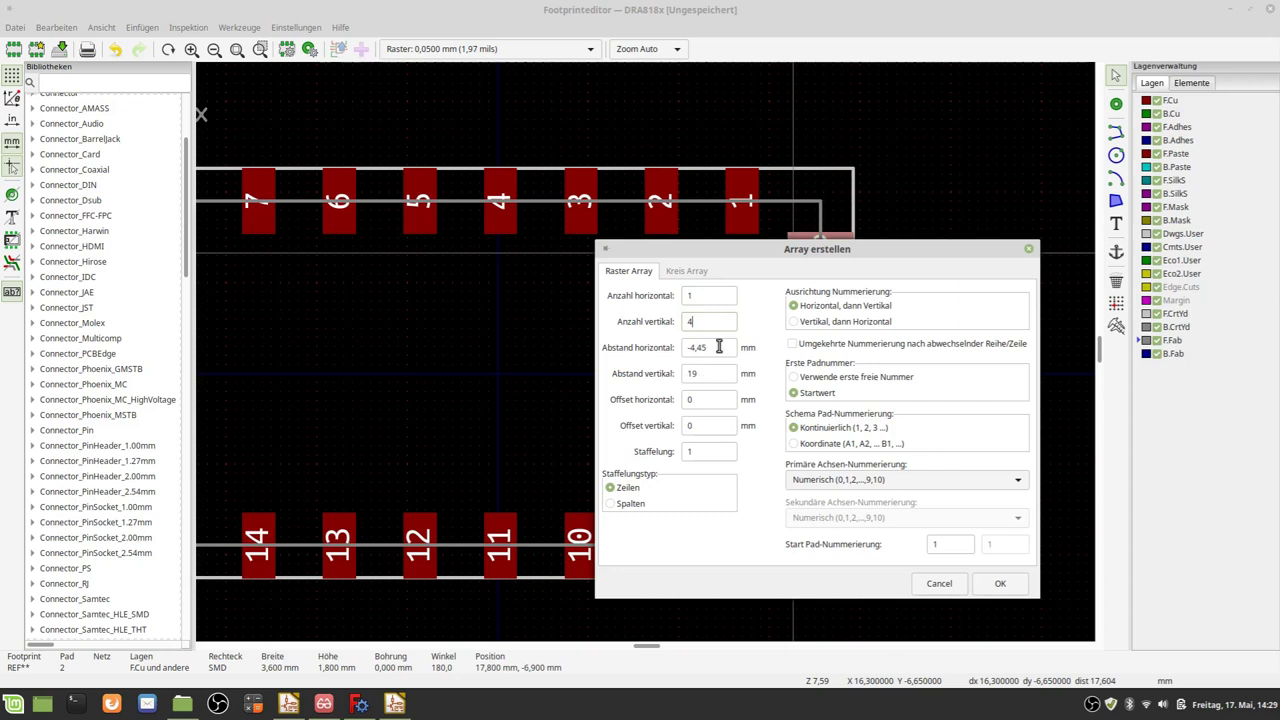
left_click_drag(718, 347, 645, 344)
left_click_drag(705, 373, 659, 378)
type("4,6")
left_click(323, 704)
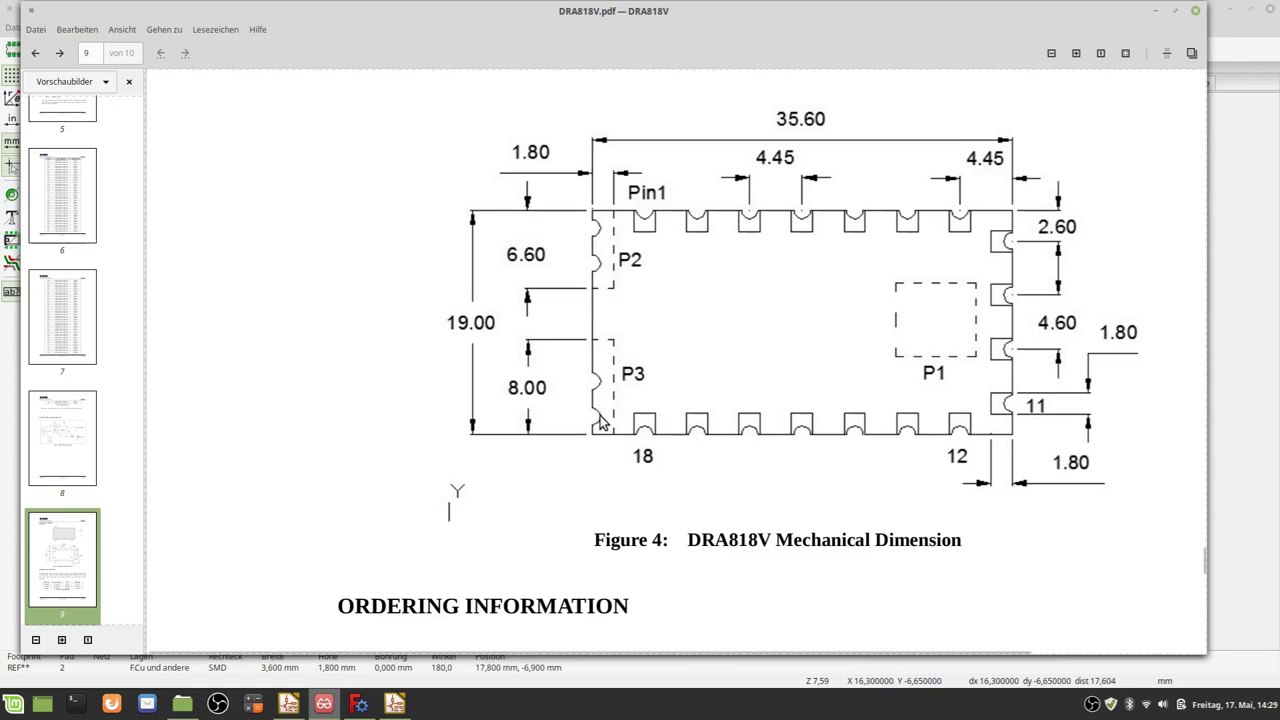
left_click(395, 704)
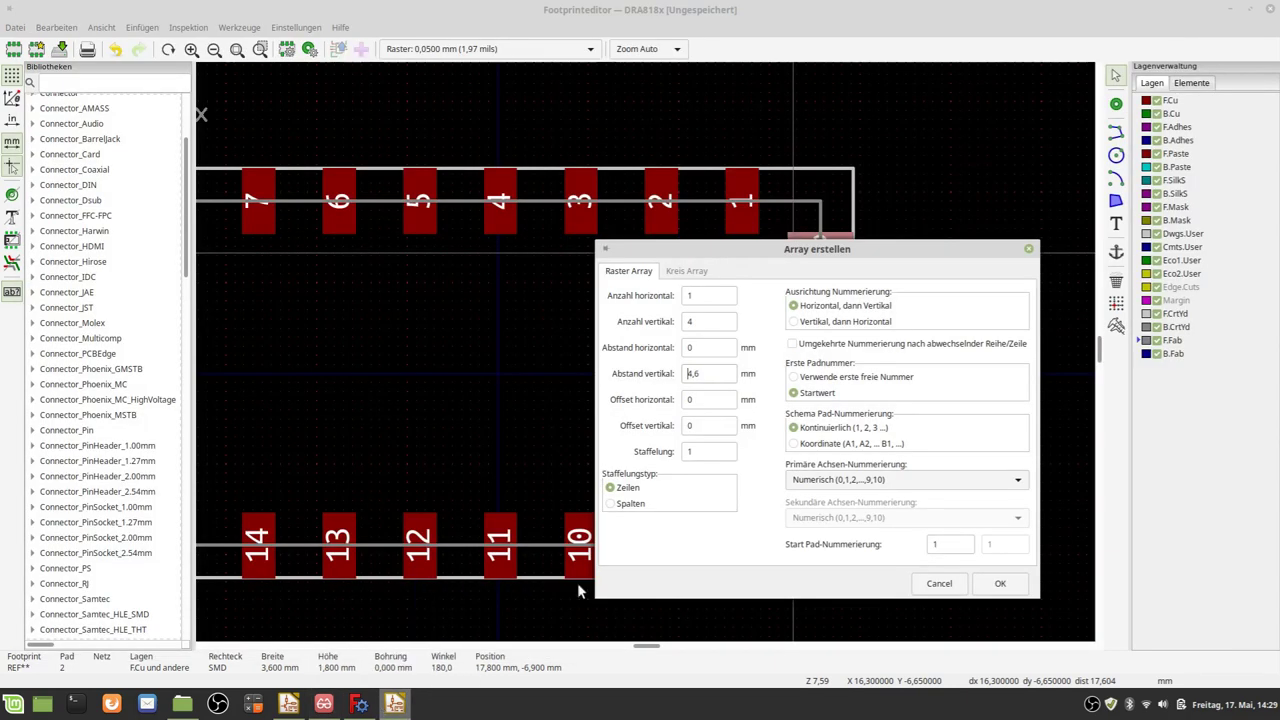
left_click(998, 584)
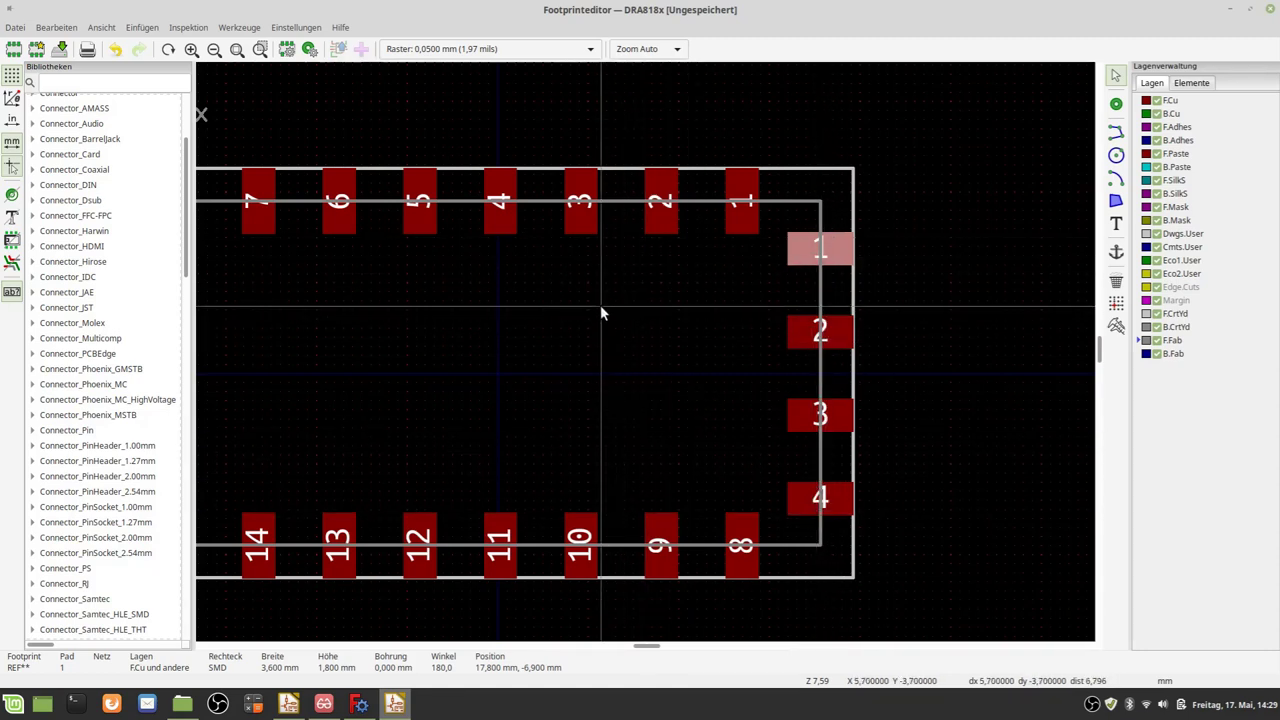
Compare the new side pads against the datasheet's mechanical drawing.
scroll(514, 362, "down", 1)
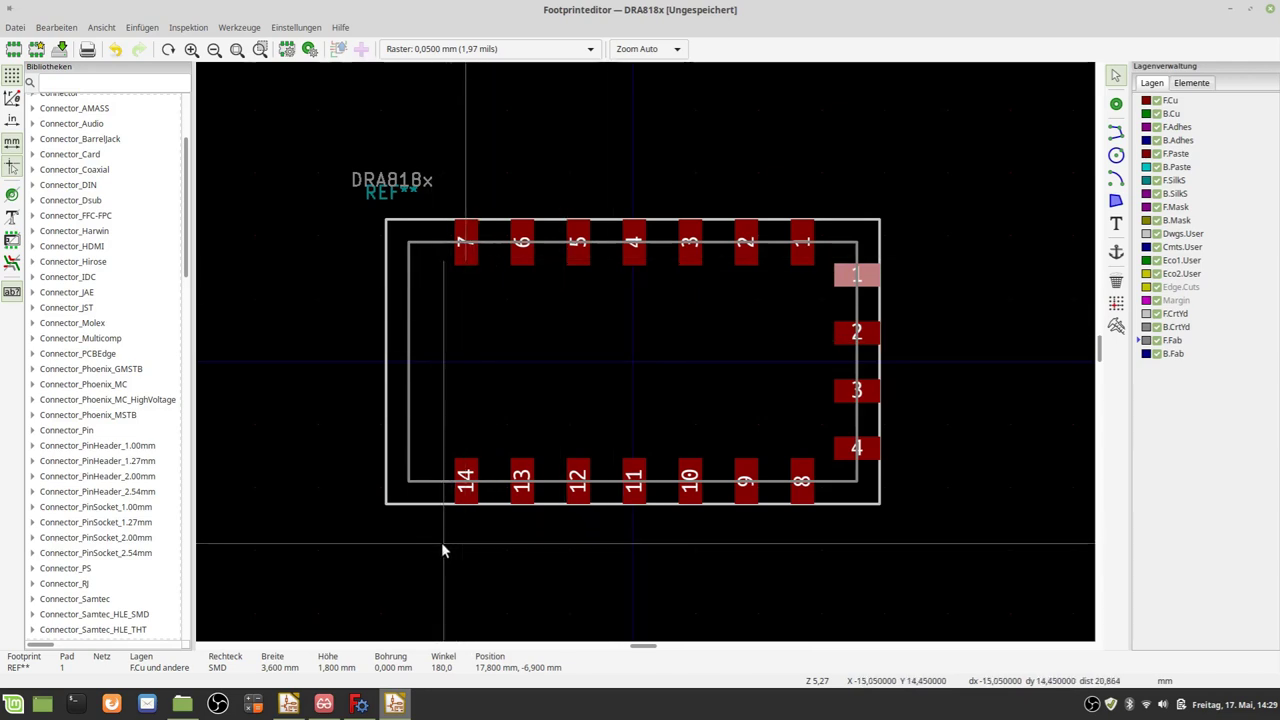
left_click(323, 704)
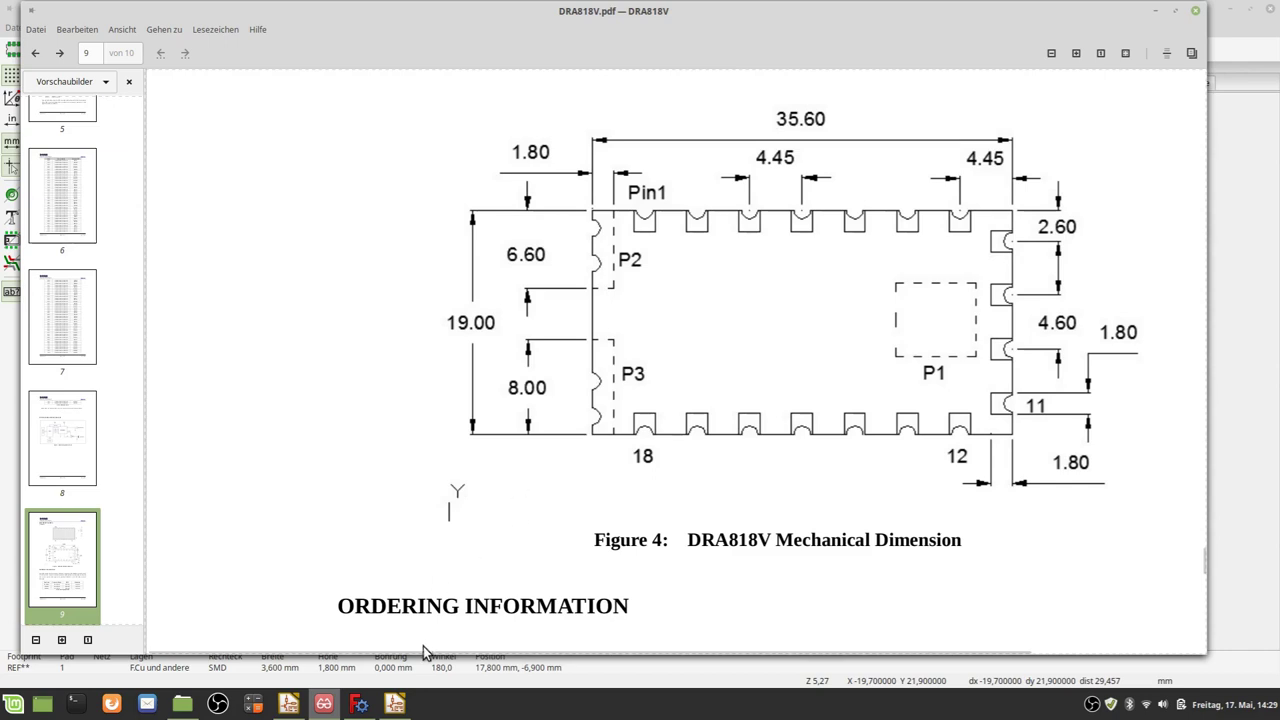
left_click(396, 704)
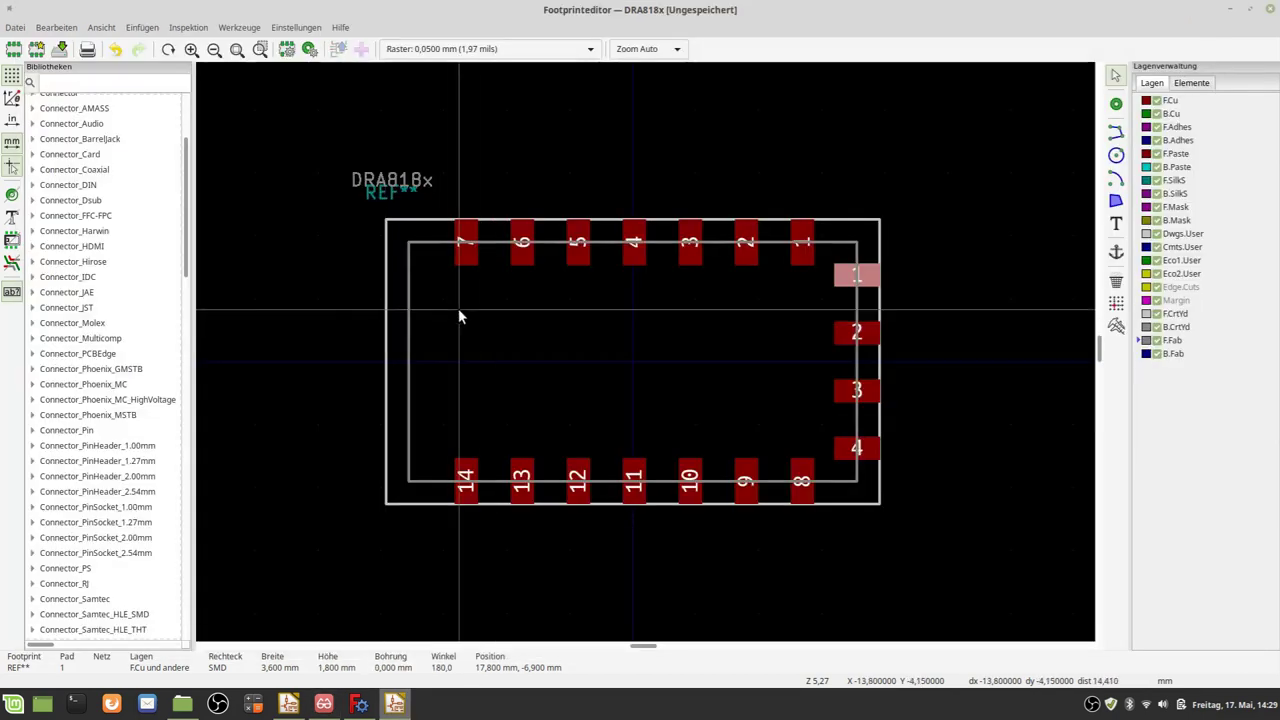
scroll(474, 306, "down", 1)
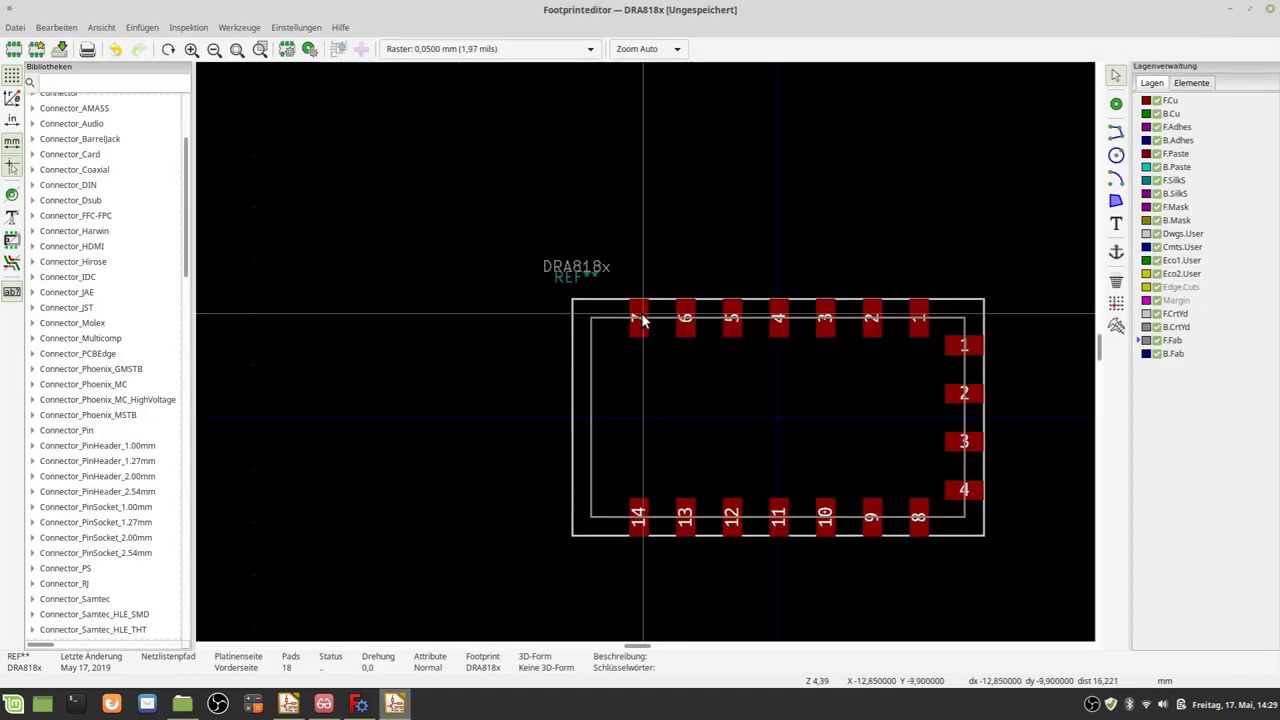
Start the pad renumbering tool from pad 7, numbering from 1.
scroll(642, 340, "up", 2)
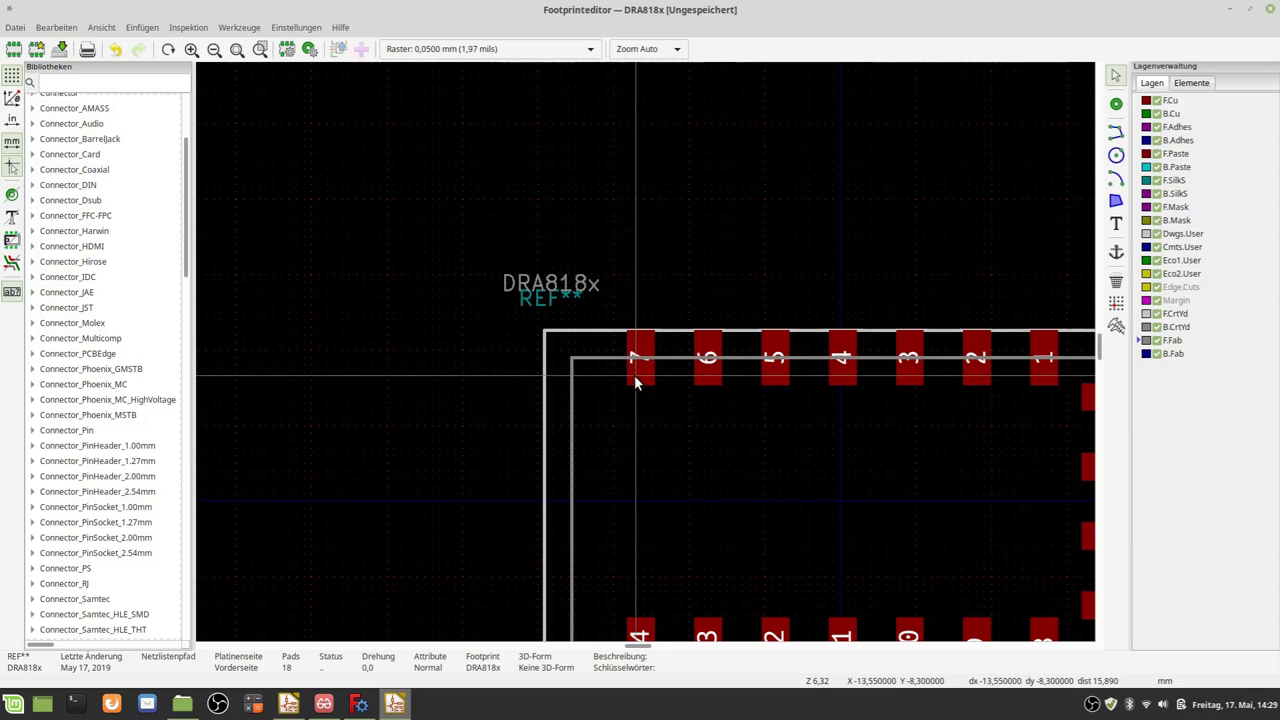
left_click(635, 378)
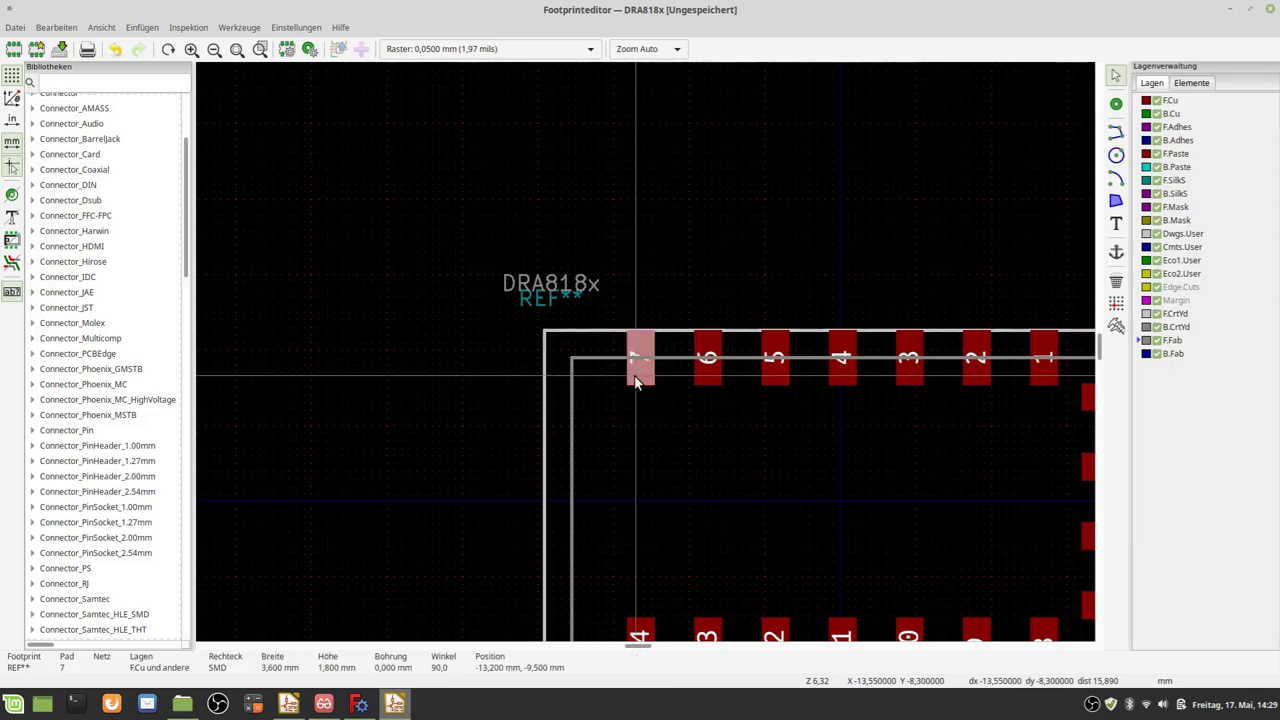
right_click(634, 375)
mouse_move(700, 501)
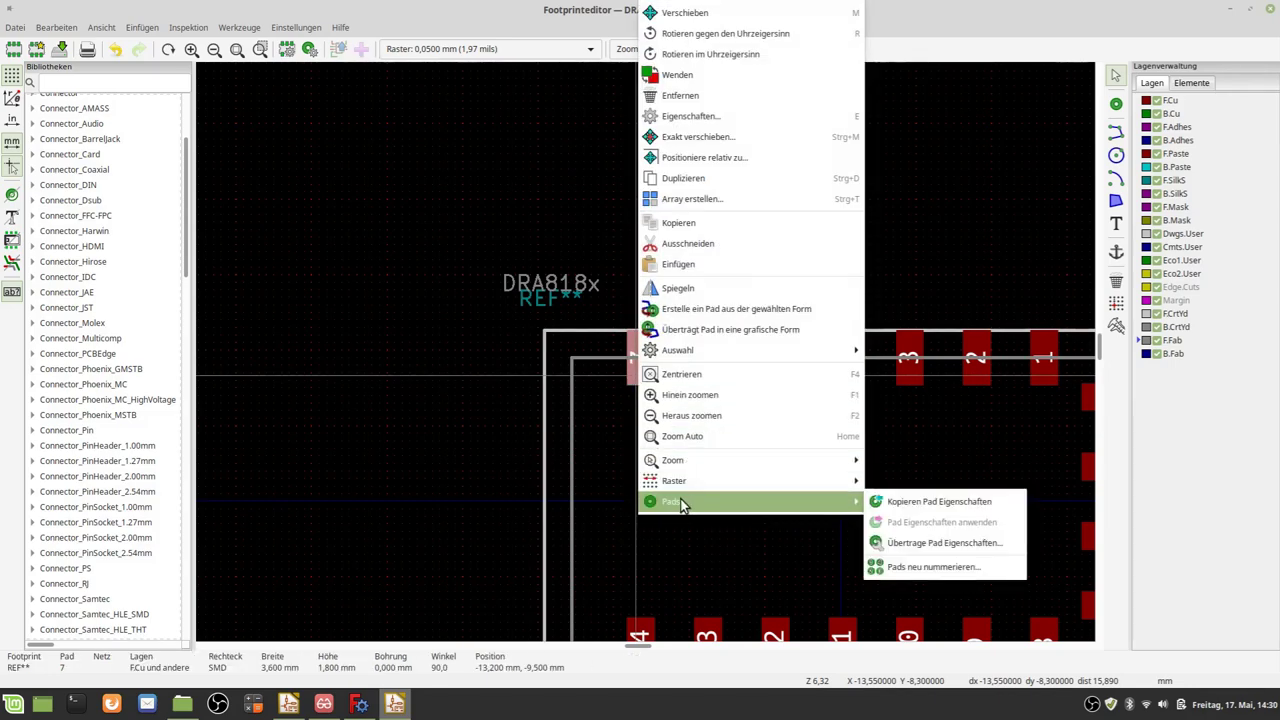
left_click(965, 568)
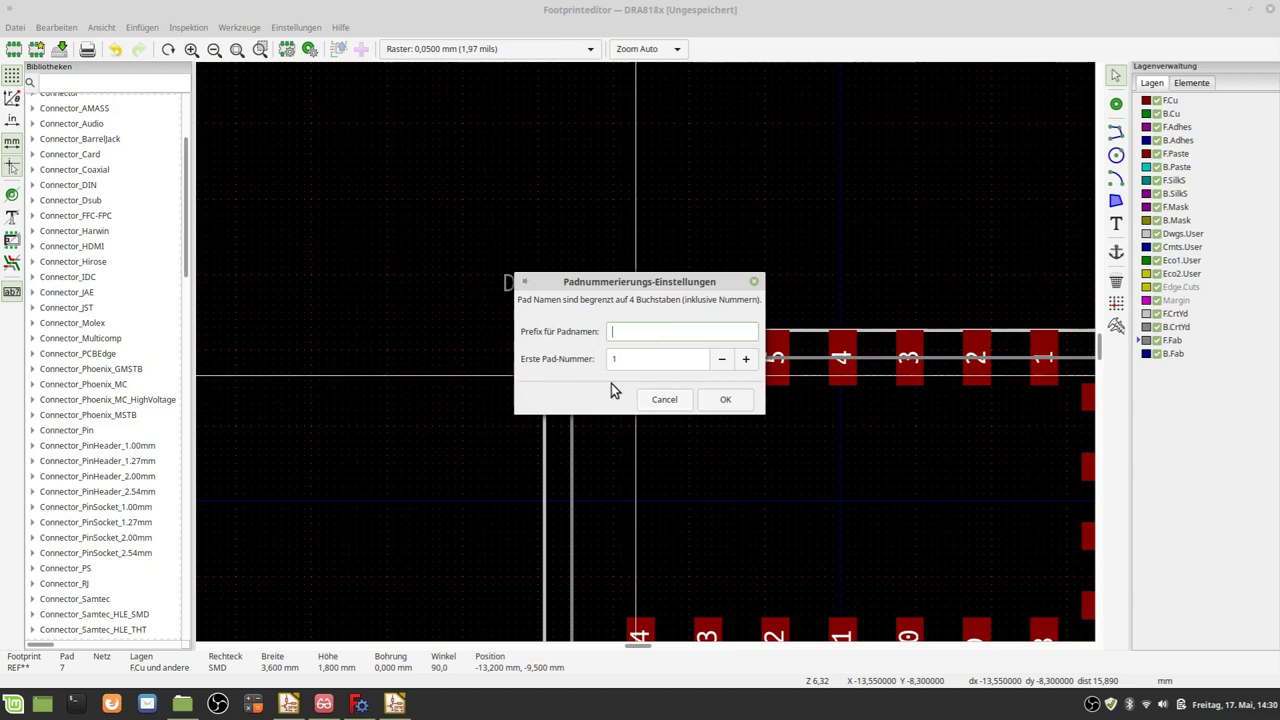
left_click(725, 399)
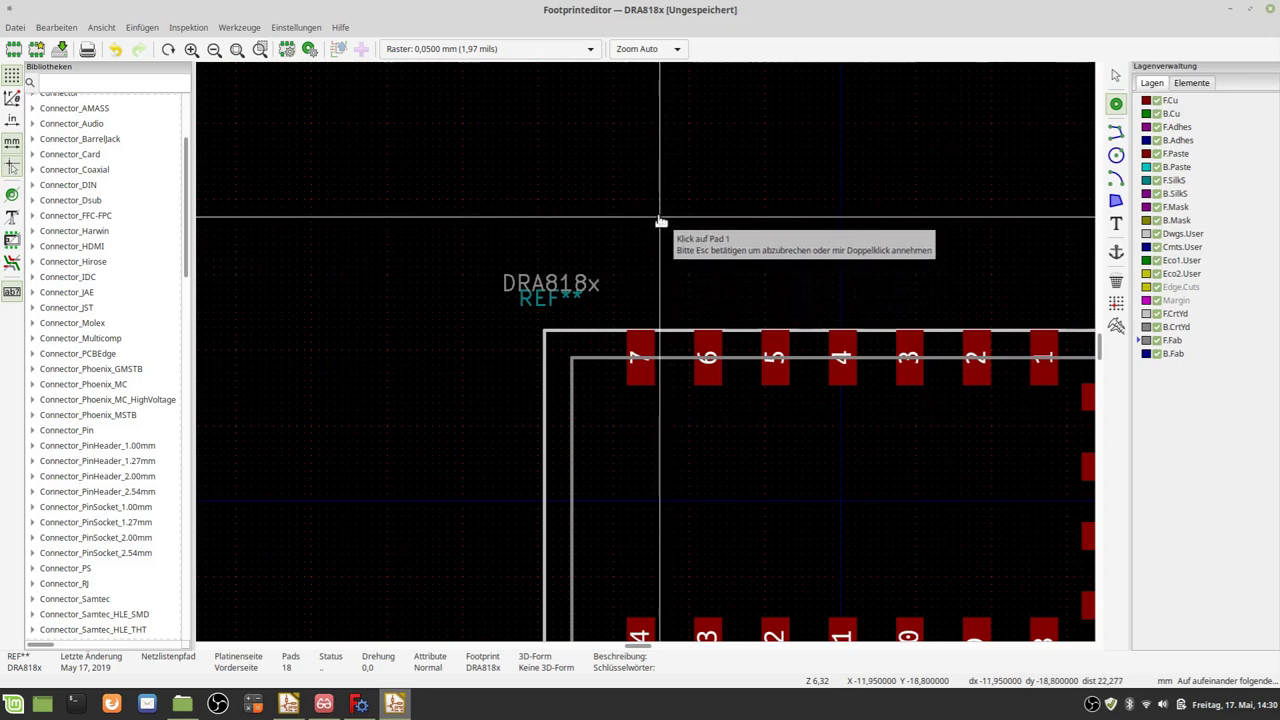
Number the top row of pads 1 to 7 from left to right.
left_click(638, 372)
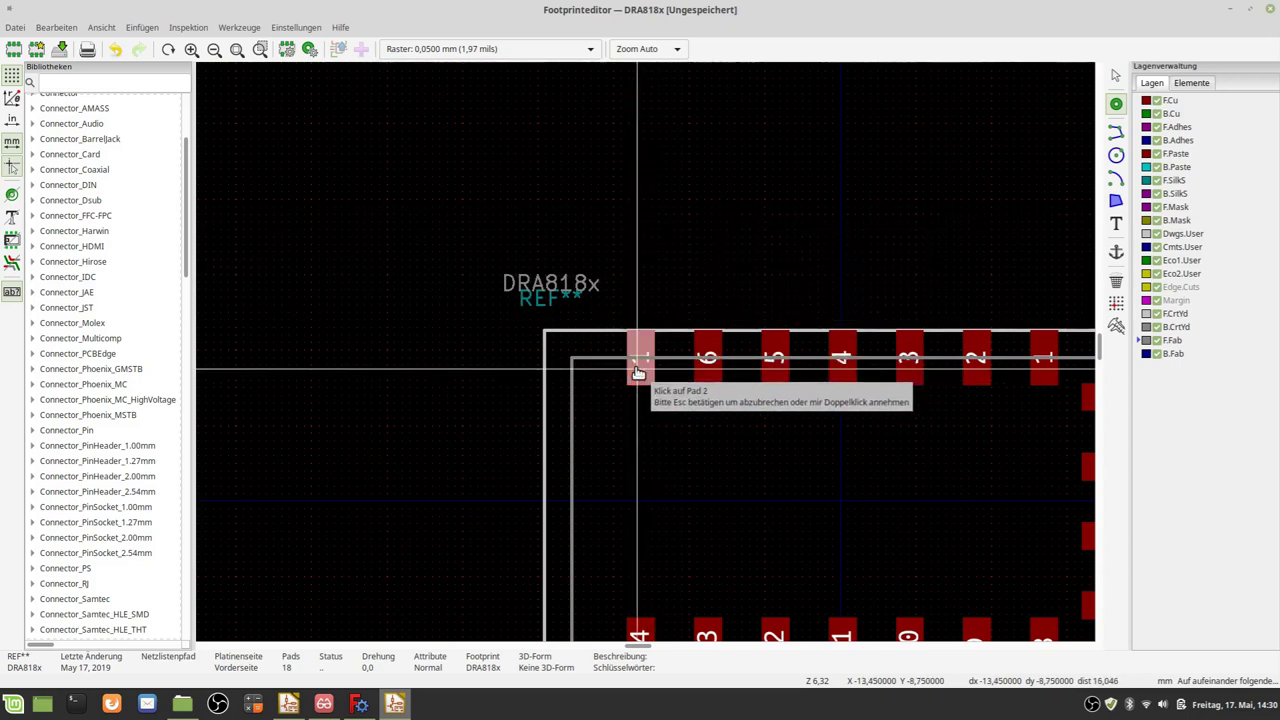
left_click(706, 385)
left_click(776, 372)
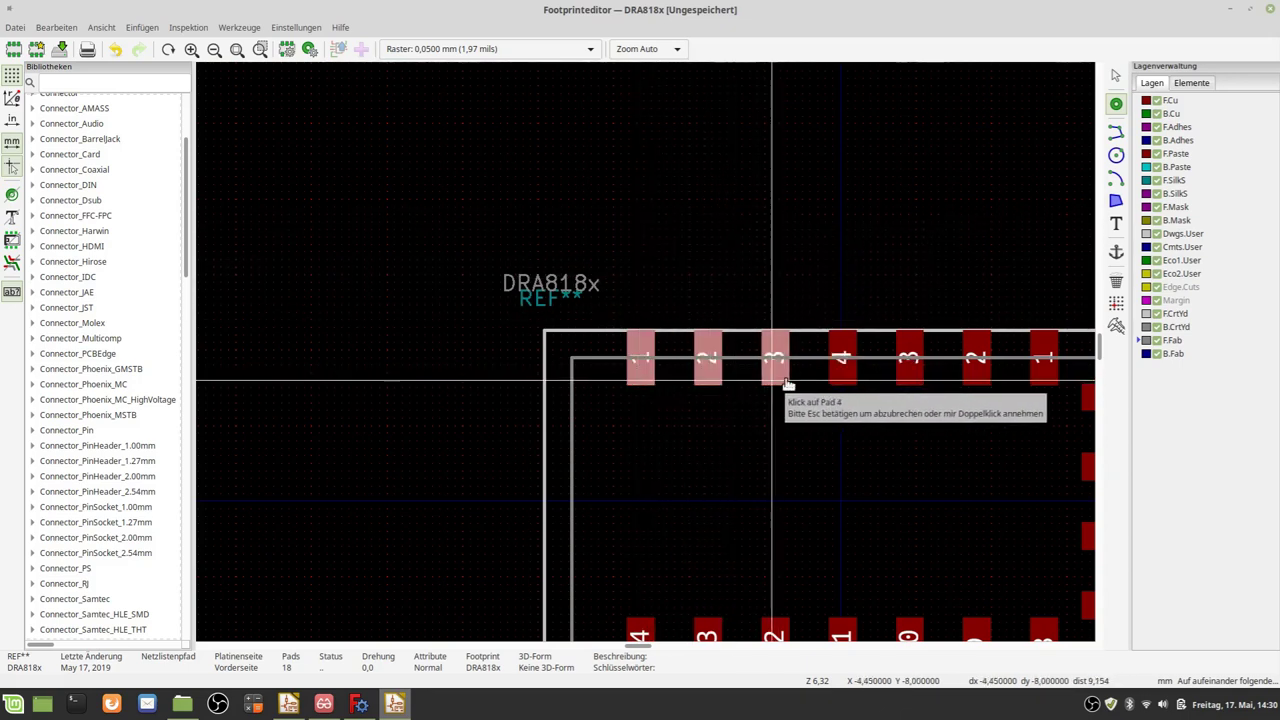
left_click(843, 372)
left_click(909, 376)
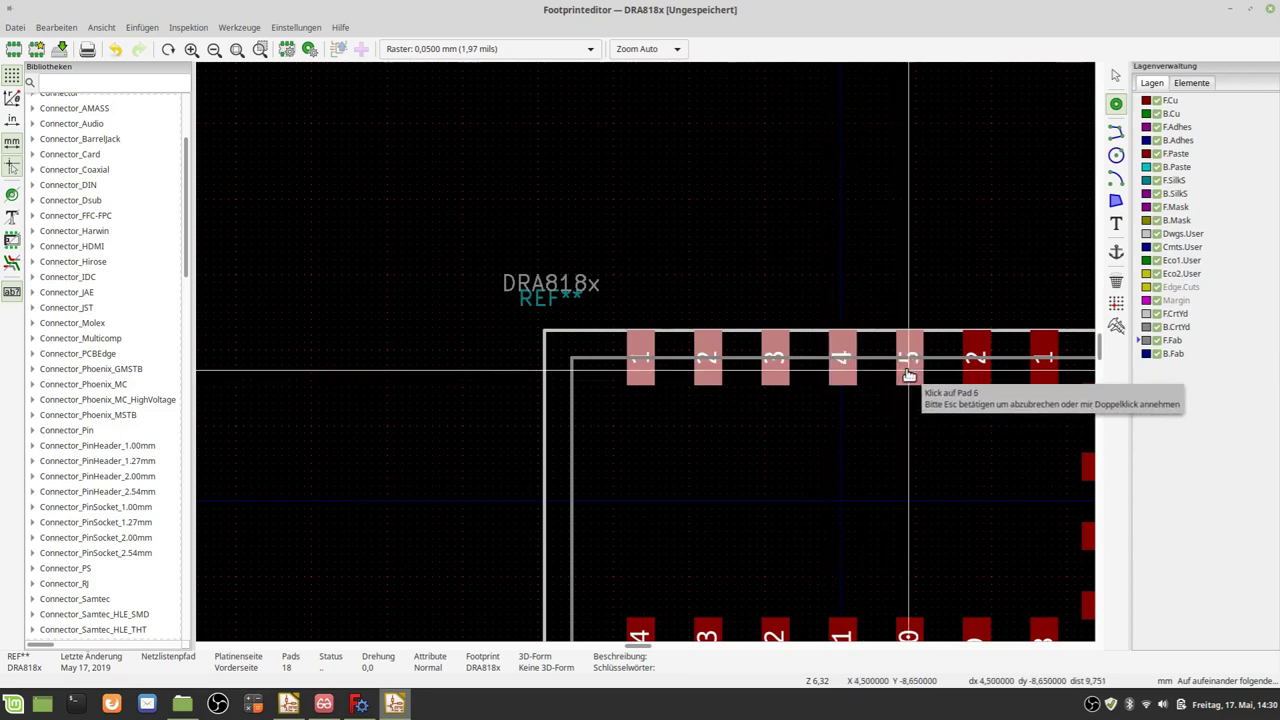
left_click(976, 374)
left_click(1047, 372)
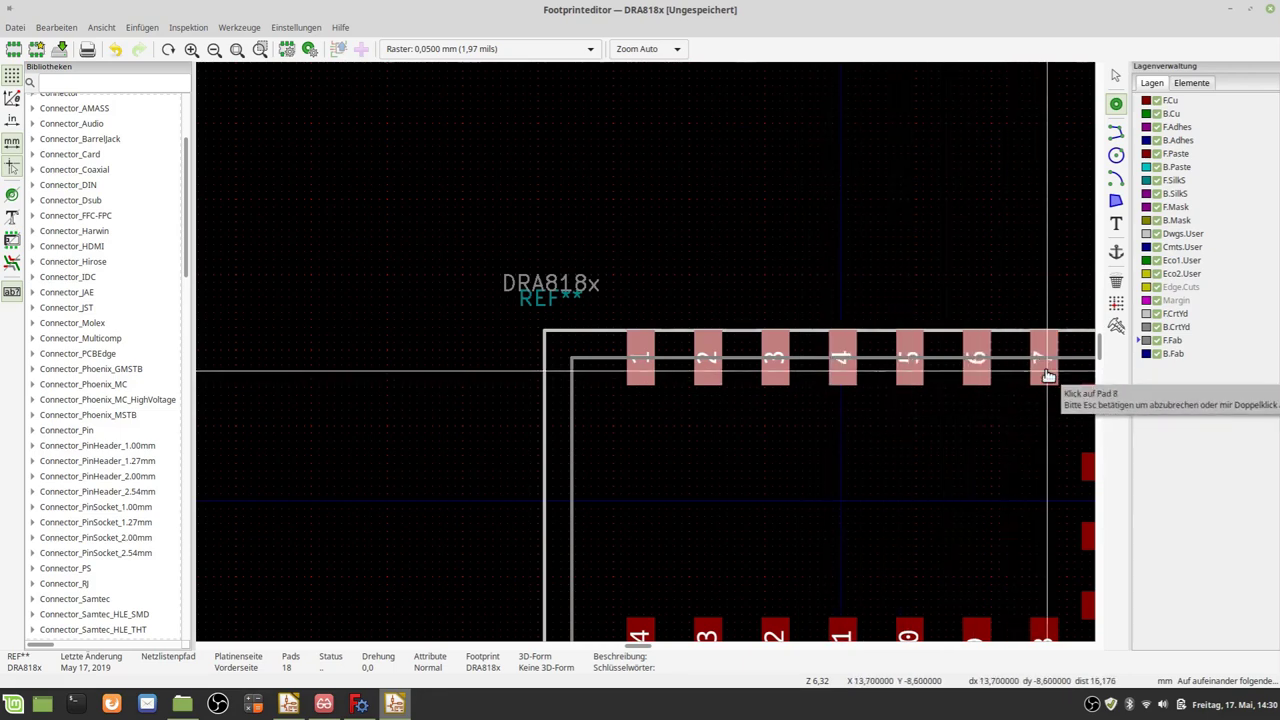
scroll(1047, 375, "down", 3)
scroll(643, 354, "up", 1)
scroll(666, 366, "up", 1)
Number the four right-side pads 8 to 11 from top to bottom.
left_click(712, 370)
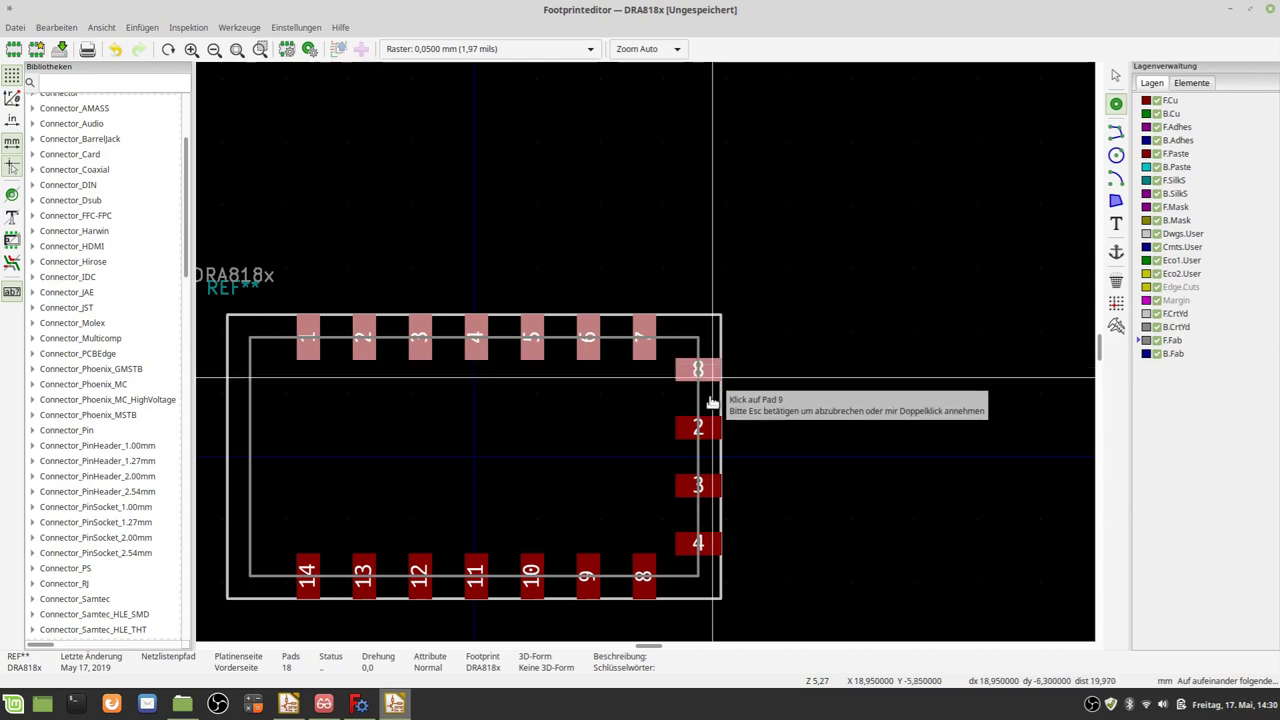
left_click(708, 426)
left_click(704, 484)
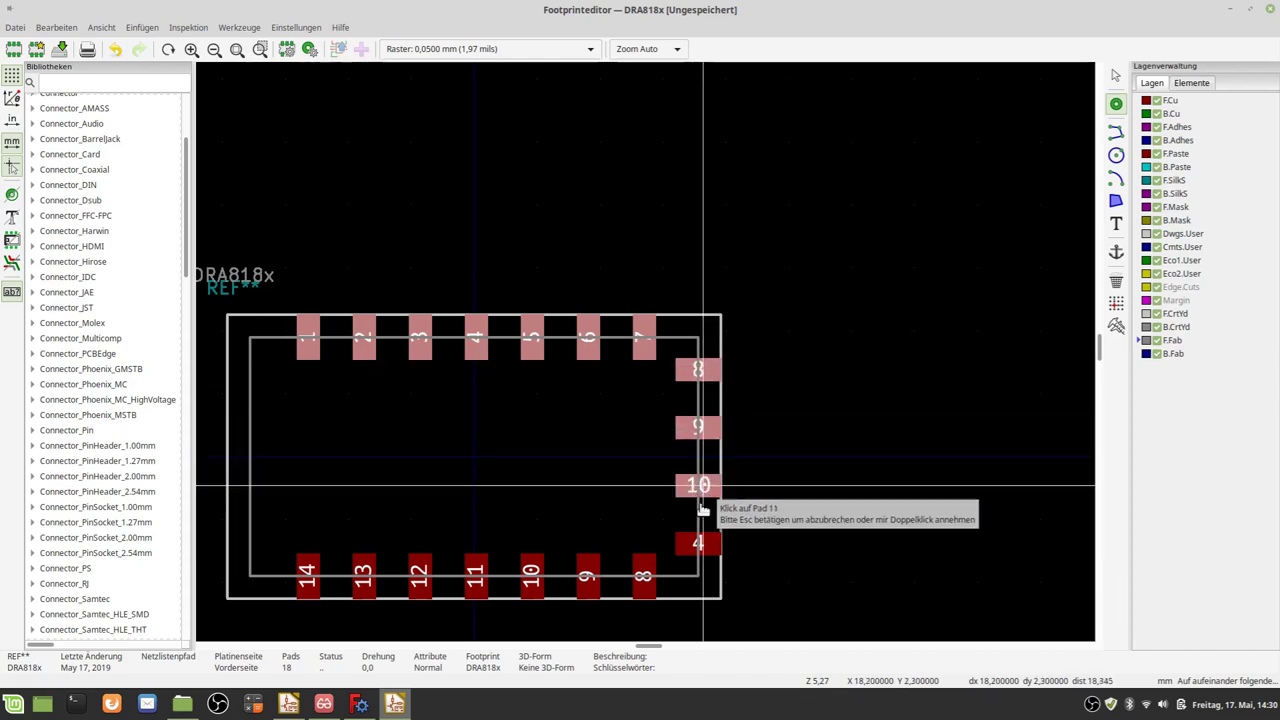
left_click(700, 543)
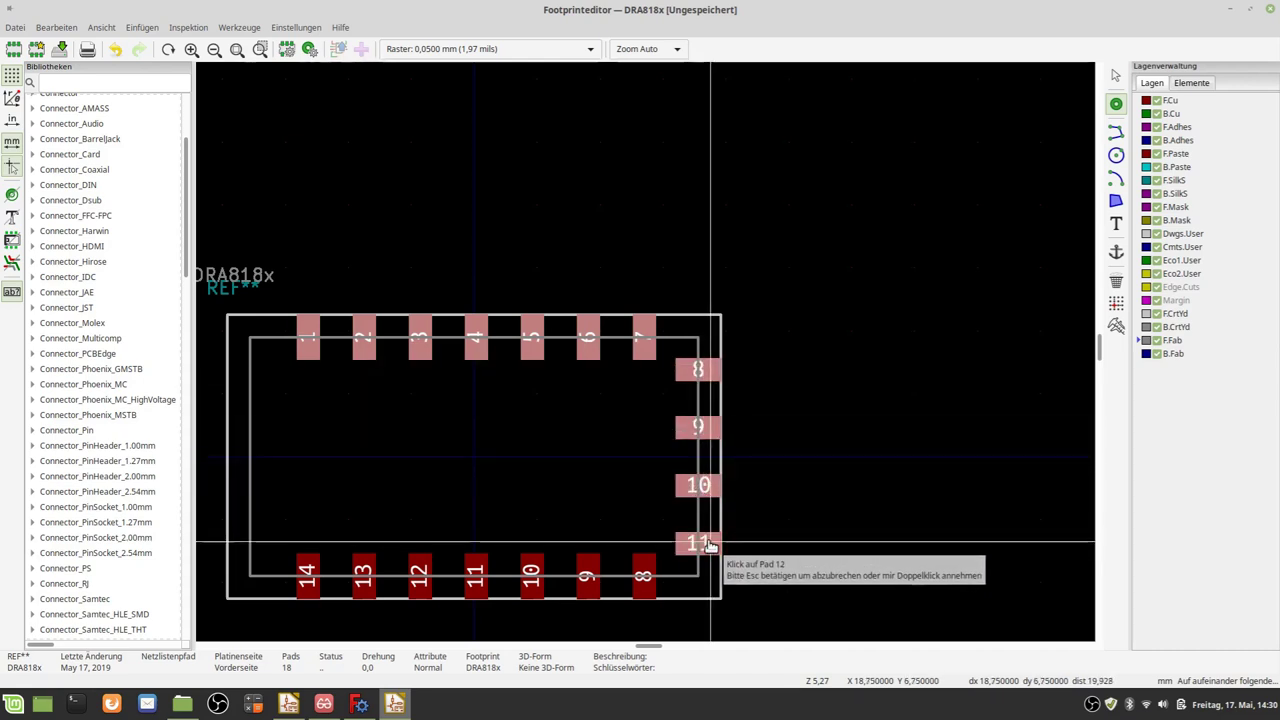
Number the bottom row 12 to 18 from right to left and finish renumbering.
left_click(646, 588)
left_click(588, 580)
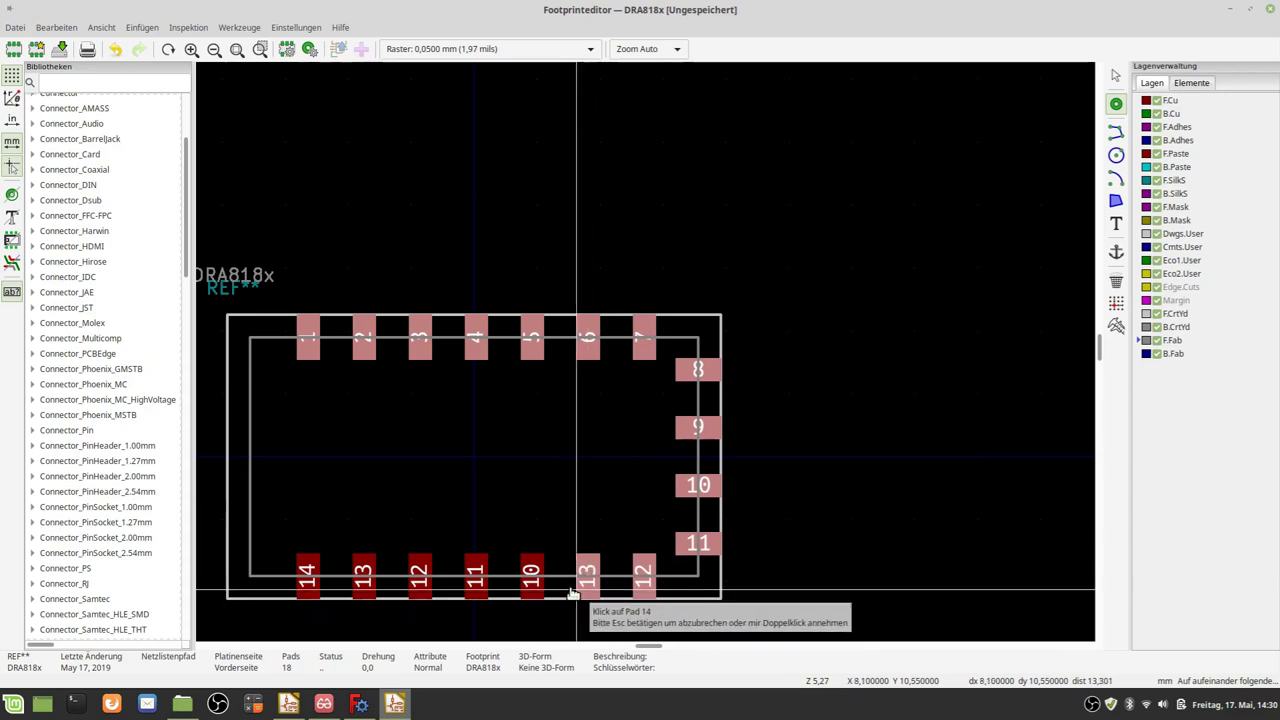
left_click(532, 580)
left_click(477, 588)
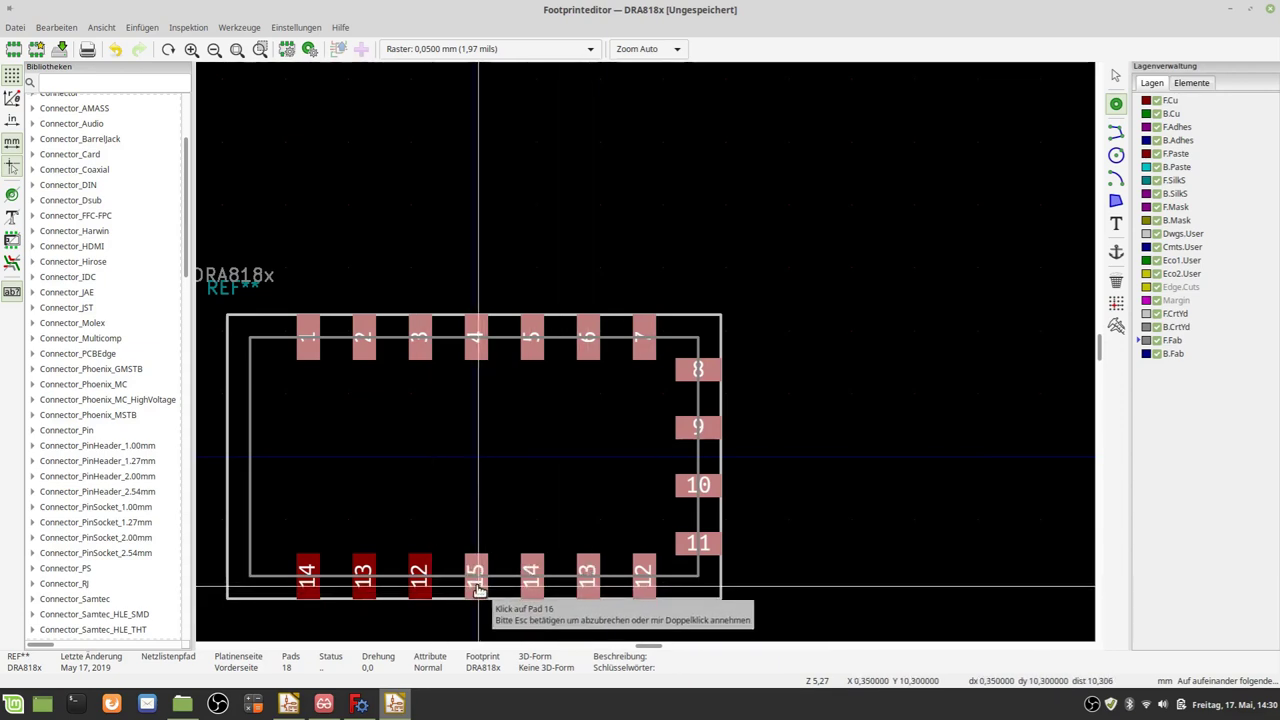
left_click(420, 585)
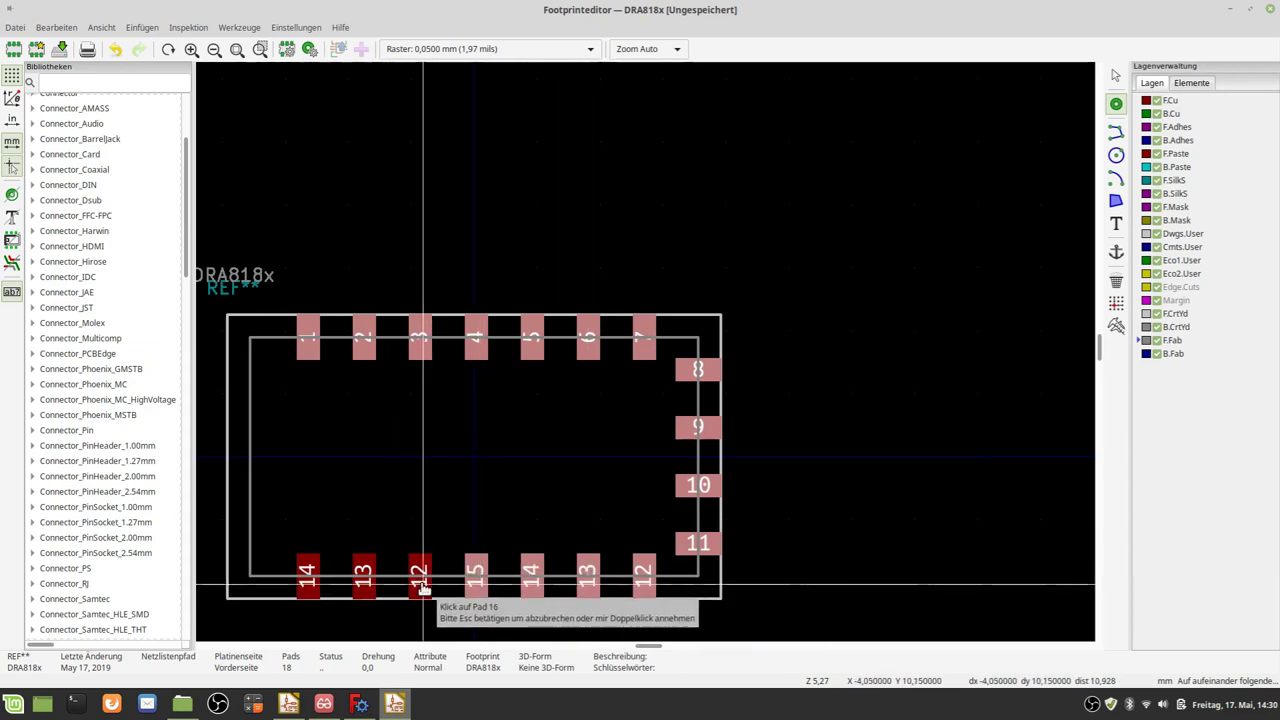
left_click(365, 585)
left_click(307, 589)
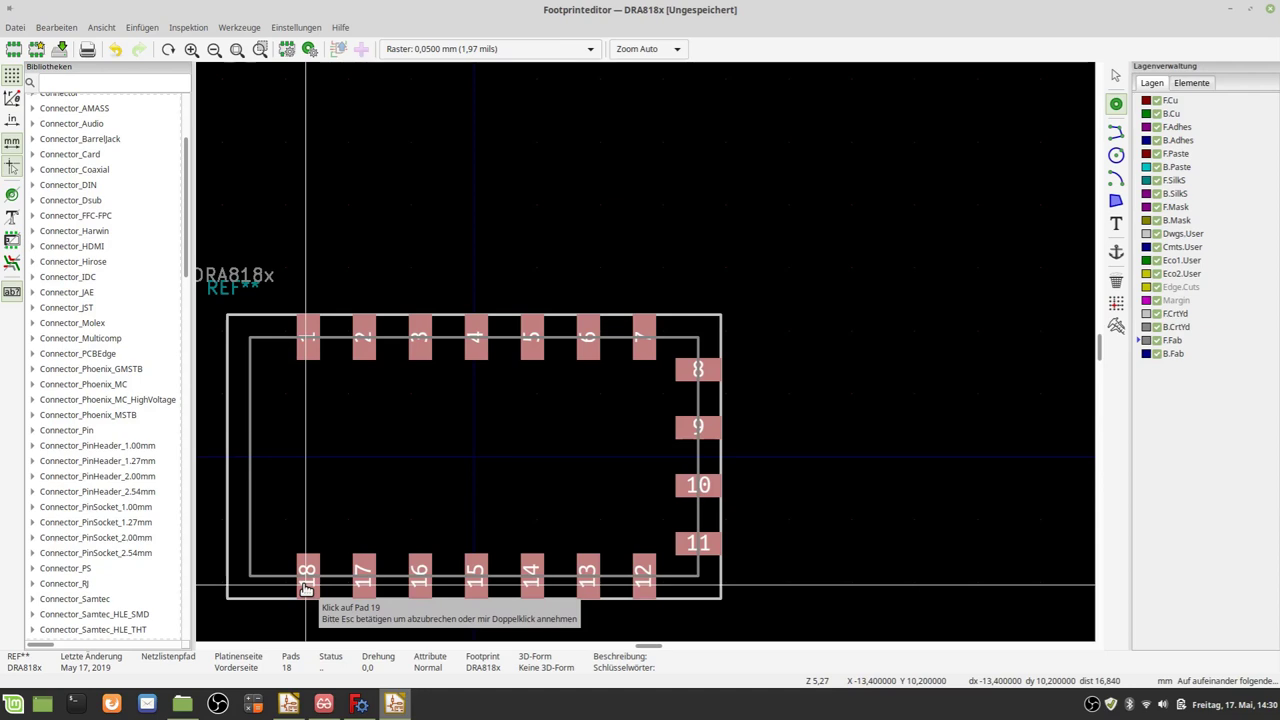
right_click(307, 589)
Drag REF** to the footprint centre and the DRA818x value text just below the top pads.
left_click(341, 443)
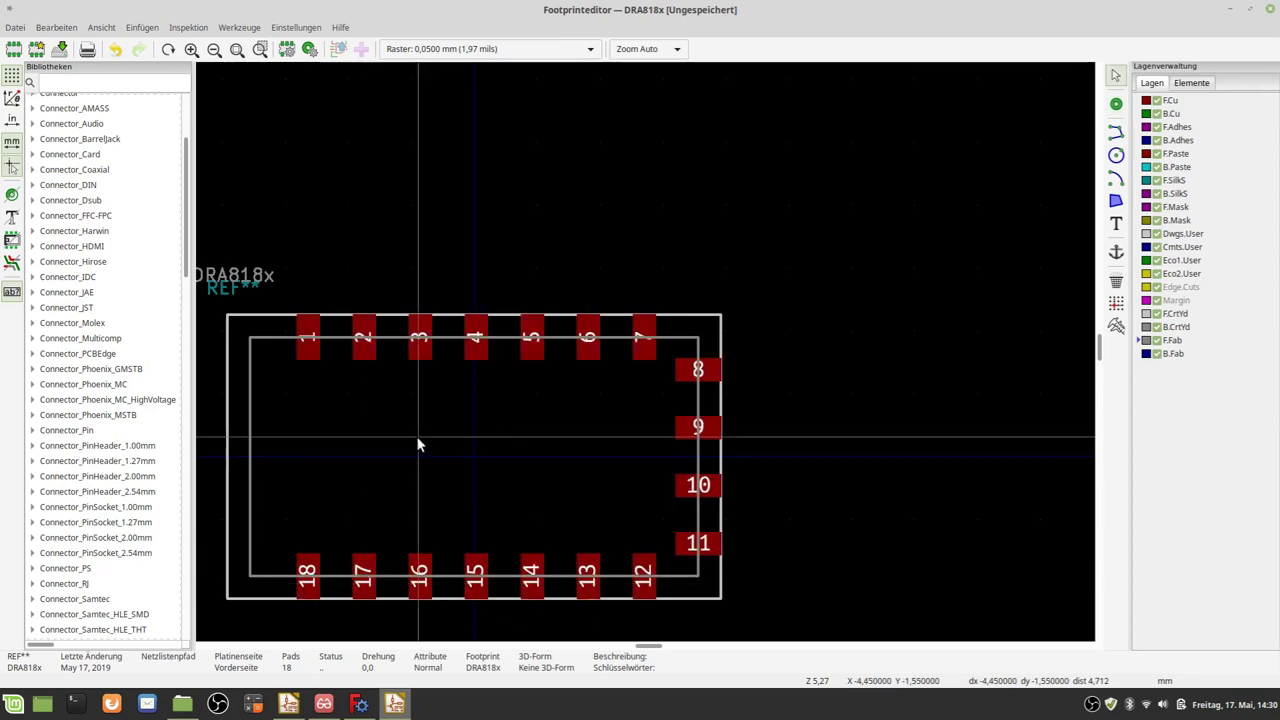
scroll(418, 445, "down", 1)
scroll(644, 351, "up", 1)
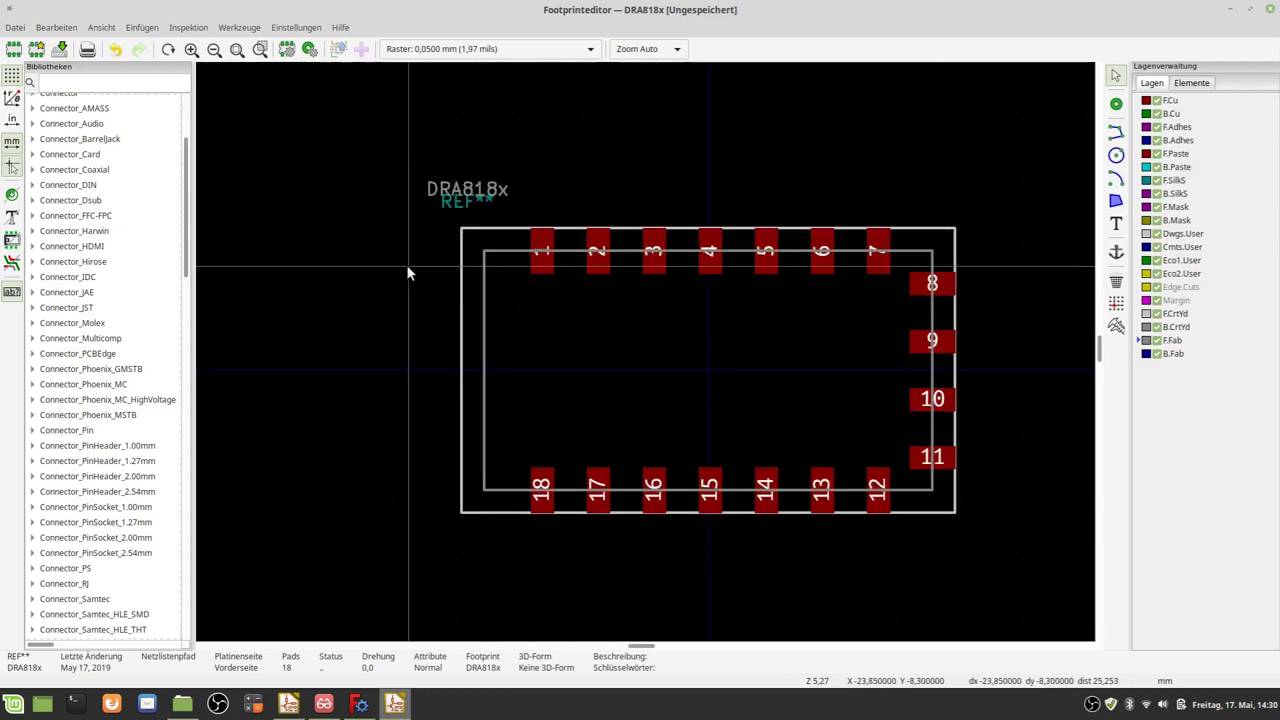
left_click(463, 209)
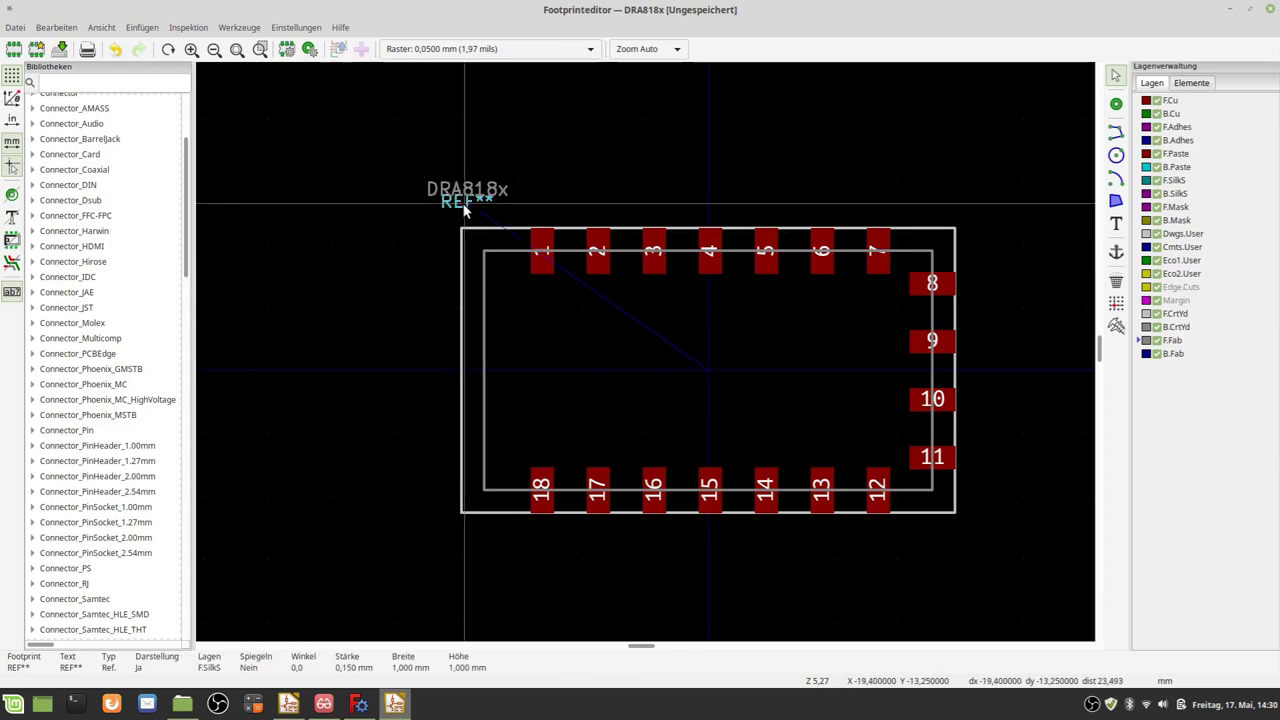
left_click_drag(463, 209, 710, 435)
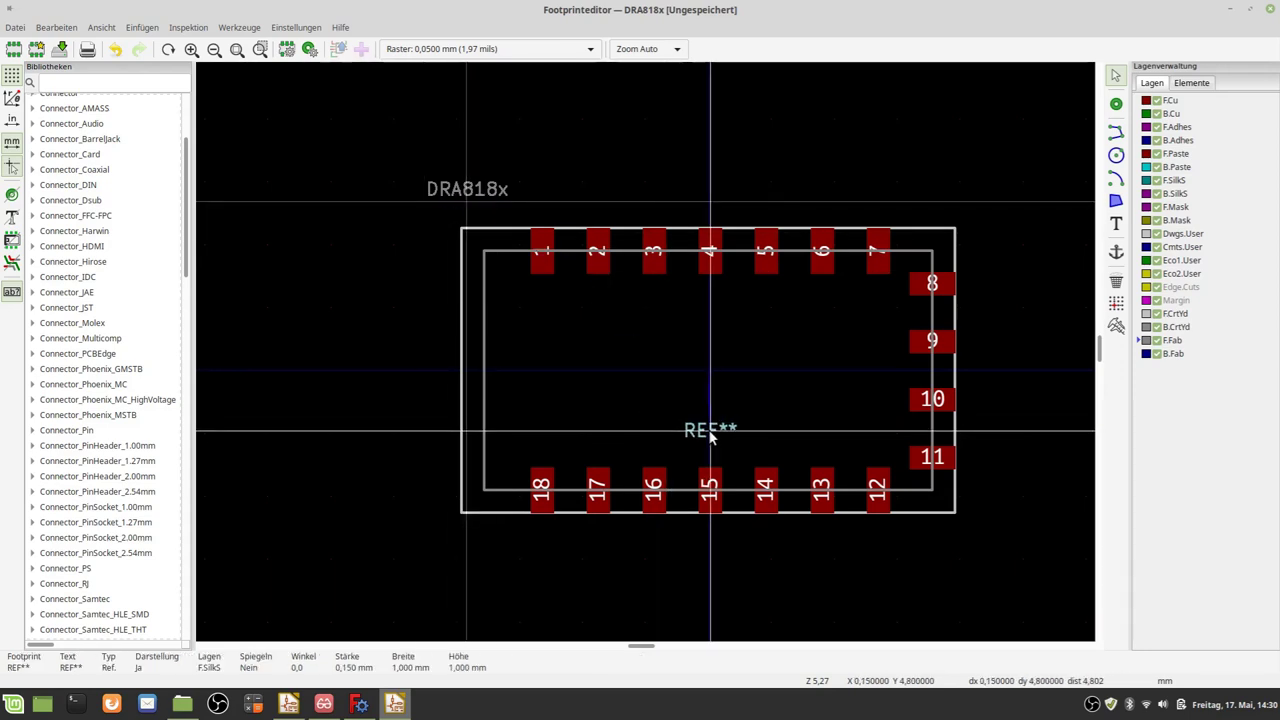
left_click(474, 192)
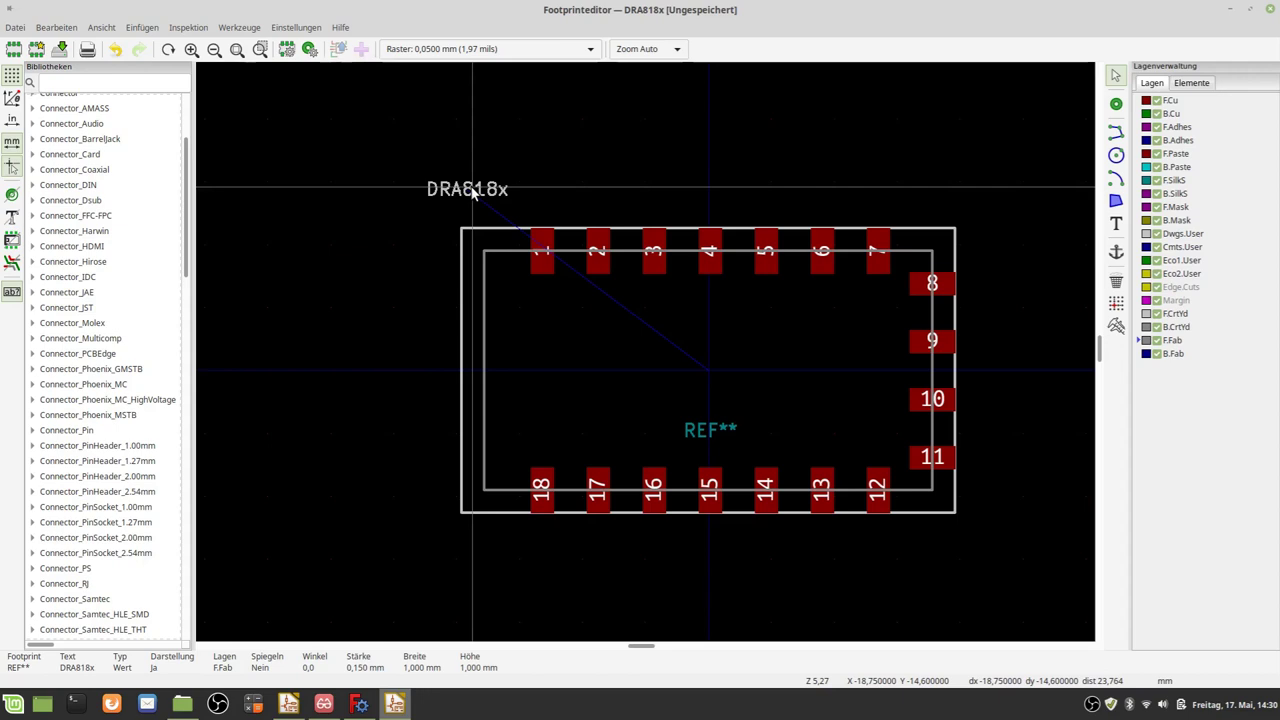
mouse_move(474, 192)
left_mouse_down()
mouse_move(658, 305)
mouse_move(706, 308)
mouse_move(710, 296)
left_mouse_up()
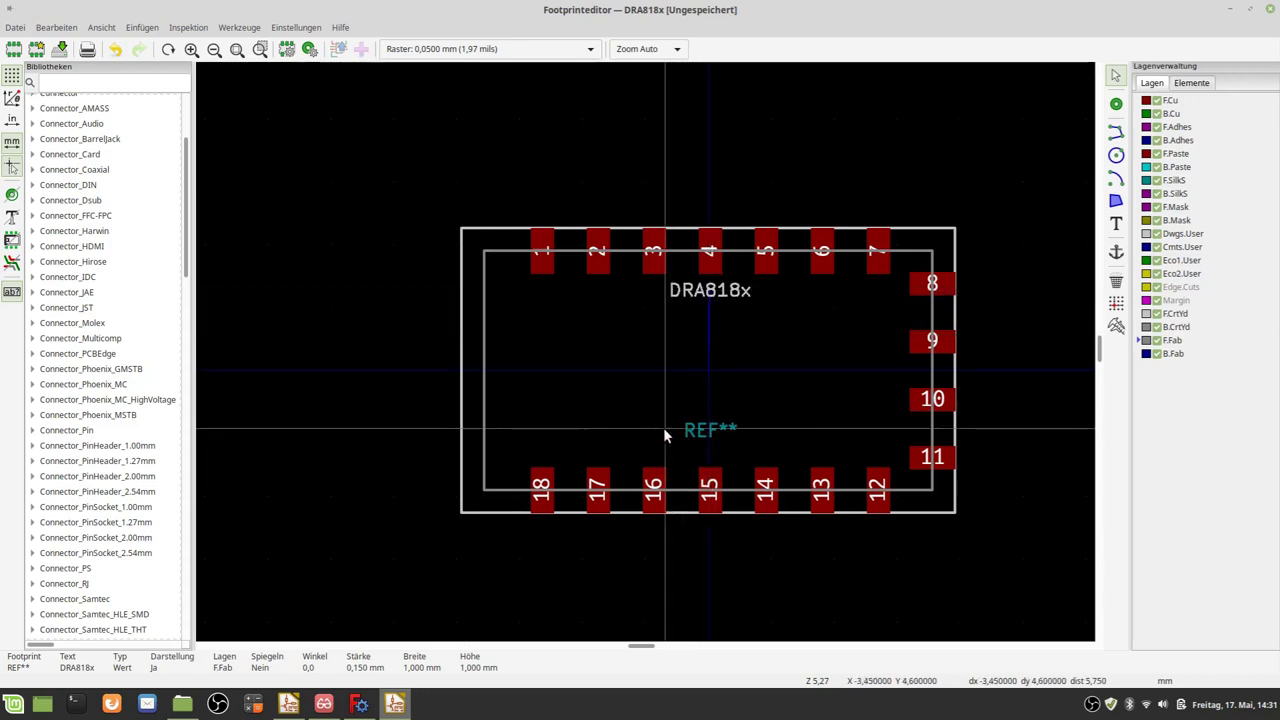
Check the datasheet drawing and make Dwgs.User the active layer.
mouse_move(323, 704)
left_click(357, 704)
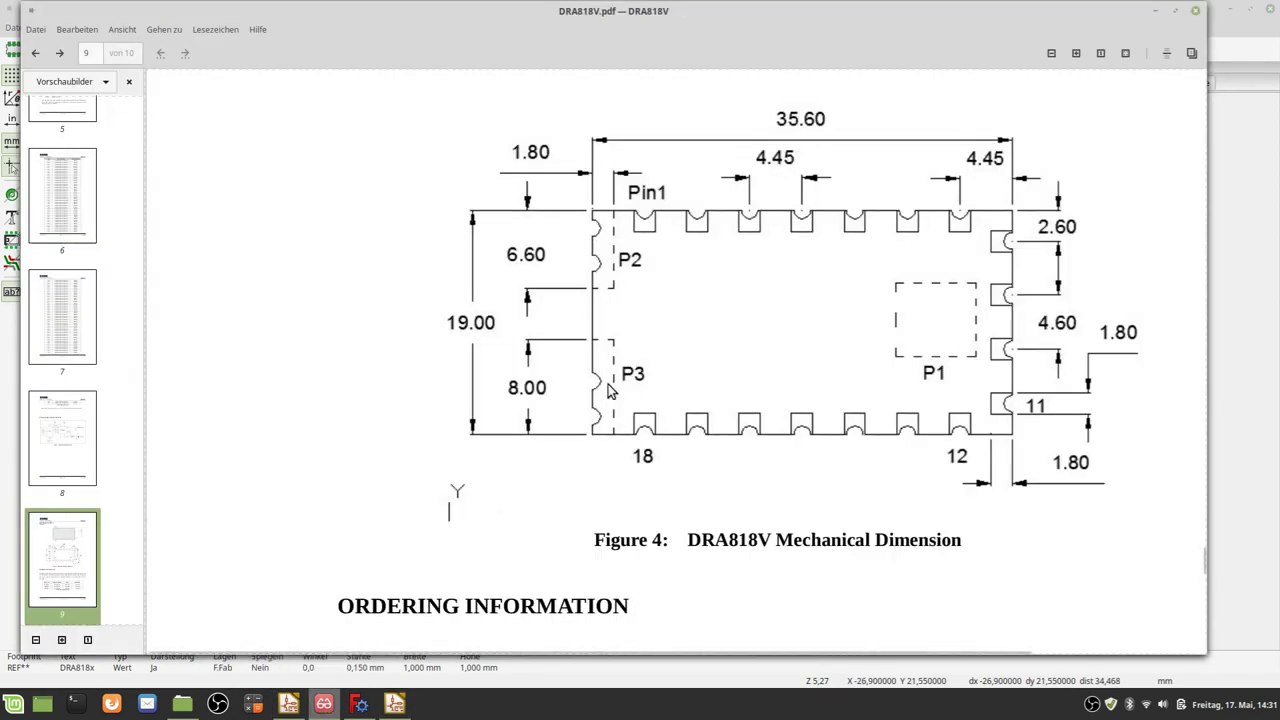
mouse_move(394, 703)
left_click(413, 702)
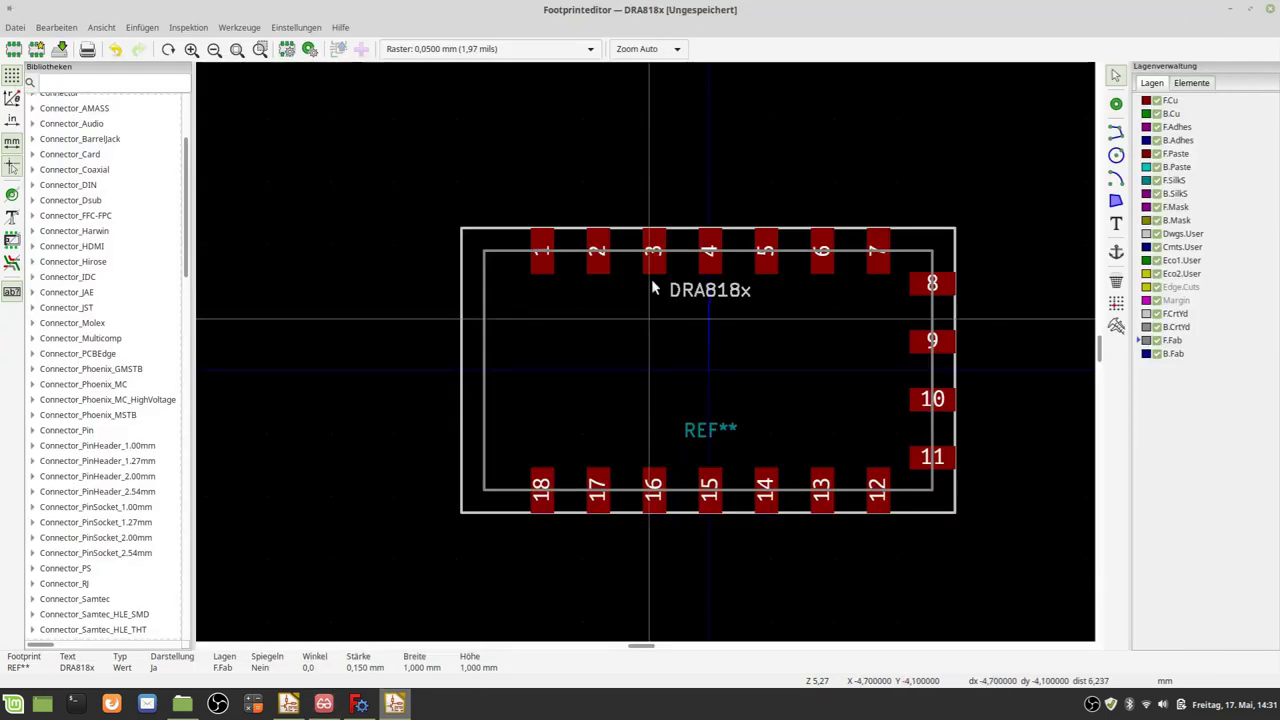
left_click(1190, 234)
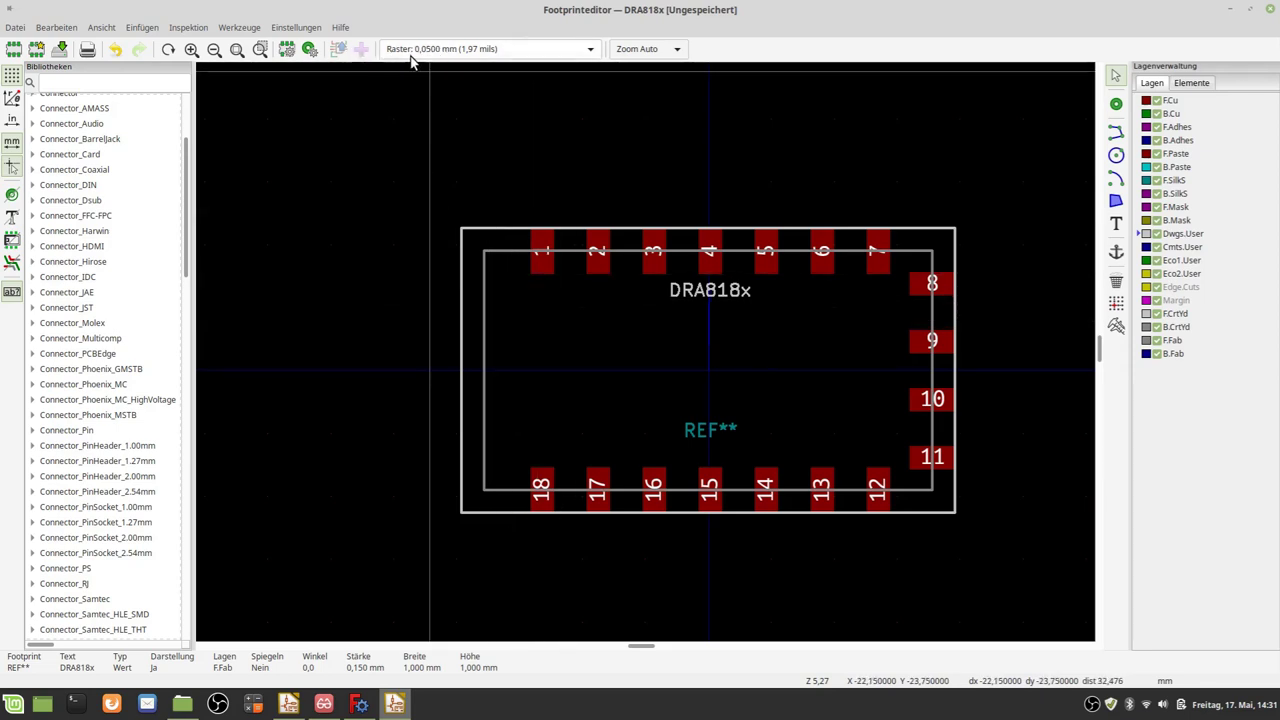
scroll(463, 231, "up", 2)
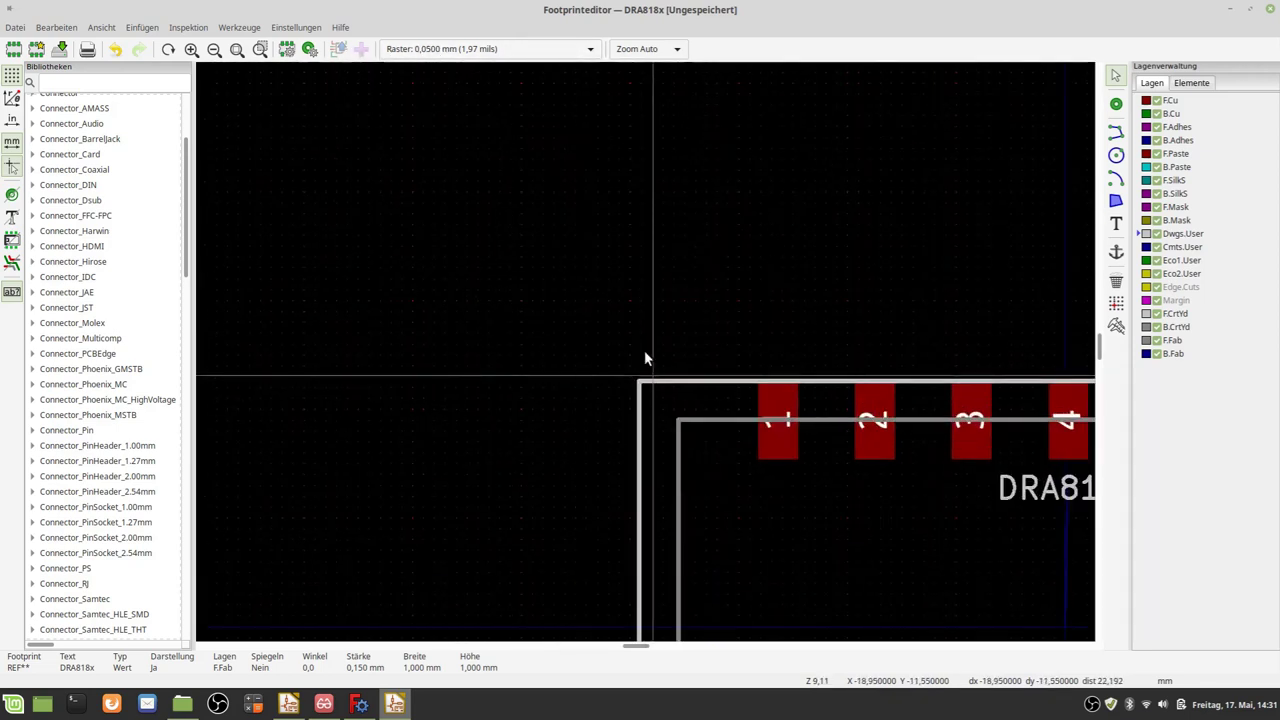
scroll(700, 330, "up", 1)
Draw the top edge of the Dwgs.User outline, 3.6 mm from the top-left corner.
left_click(1117, 135)
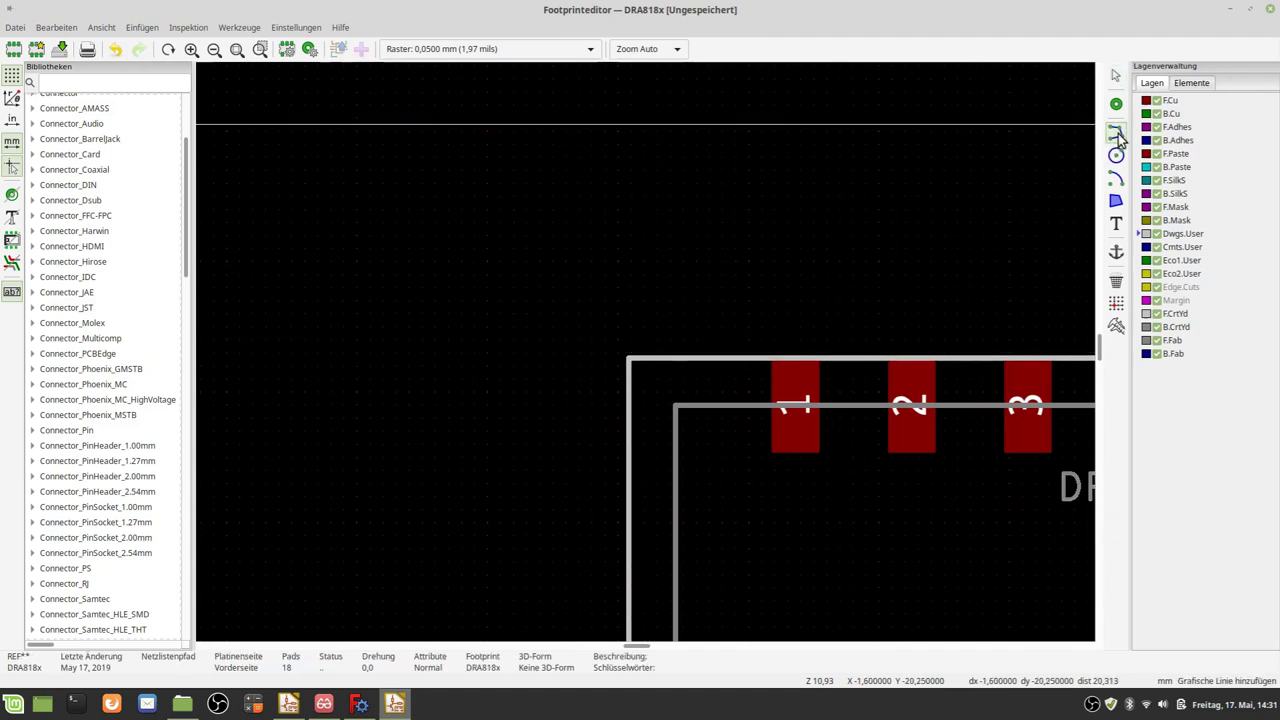
scroll(648, 342, "up", 1)
scroll(646, 350, "up", 1)
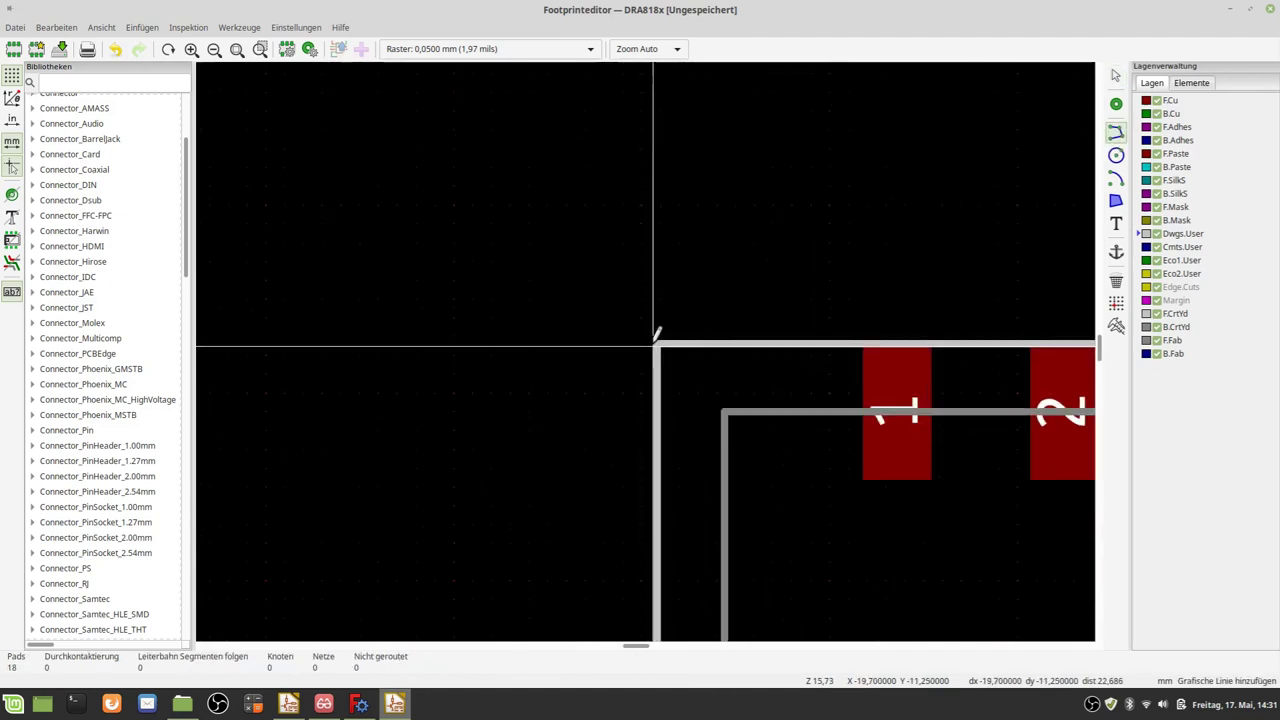
scroll(645, 350, "up", 1)
scroll(646, 350, "up", 1)
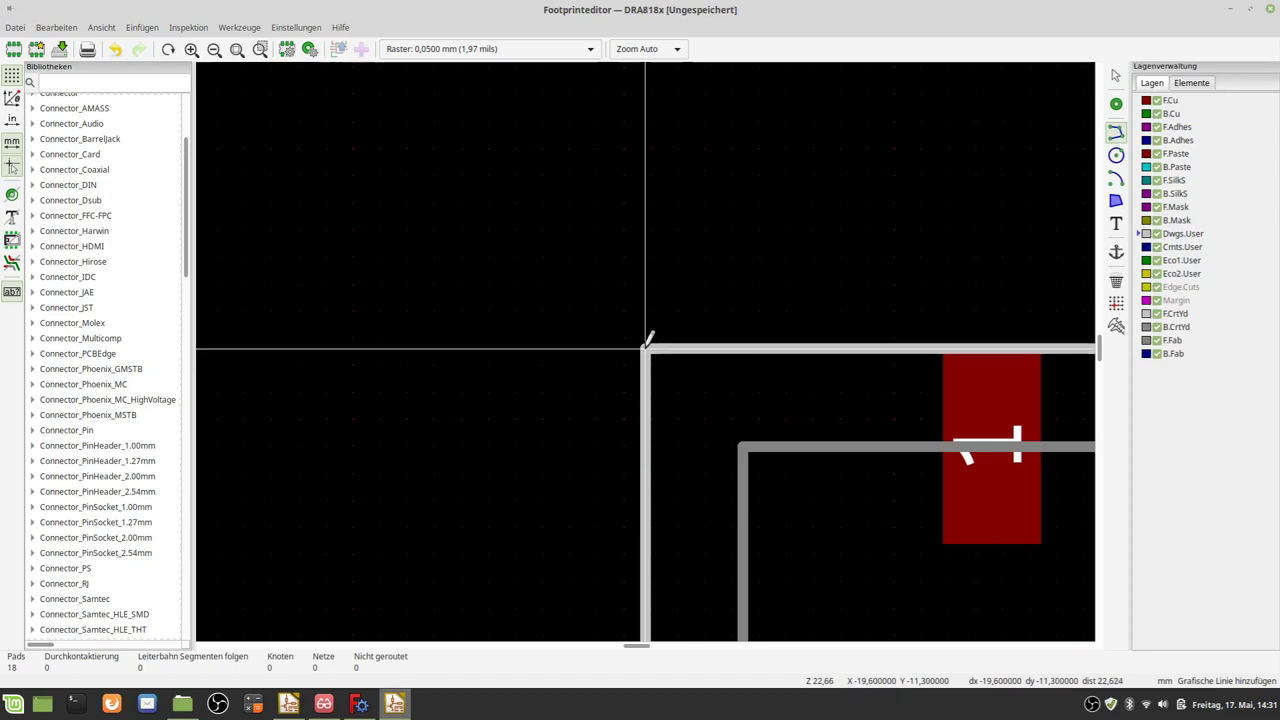
left_click(646, 350)
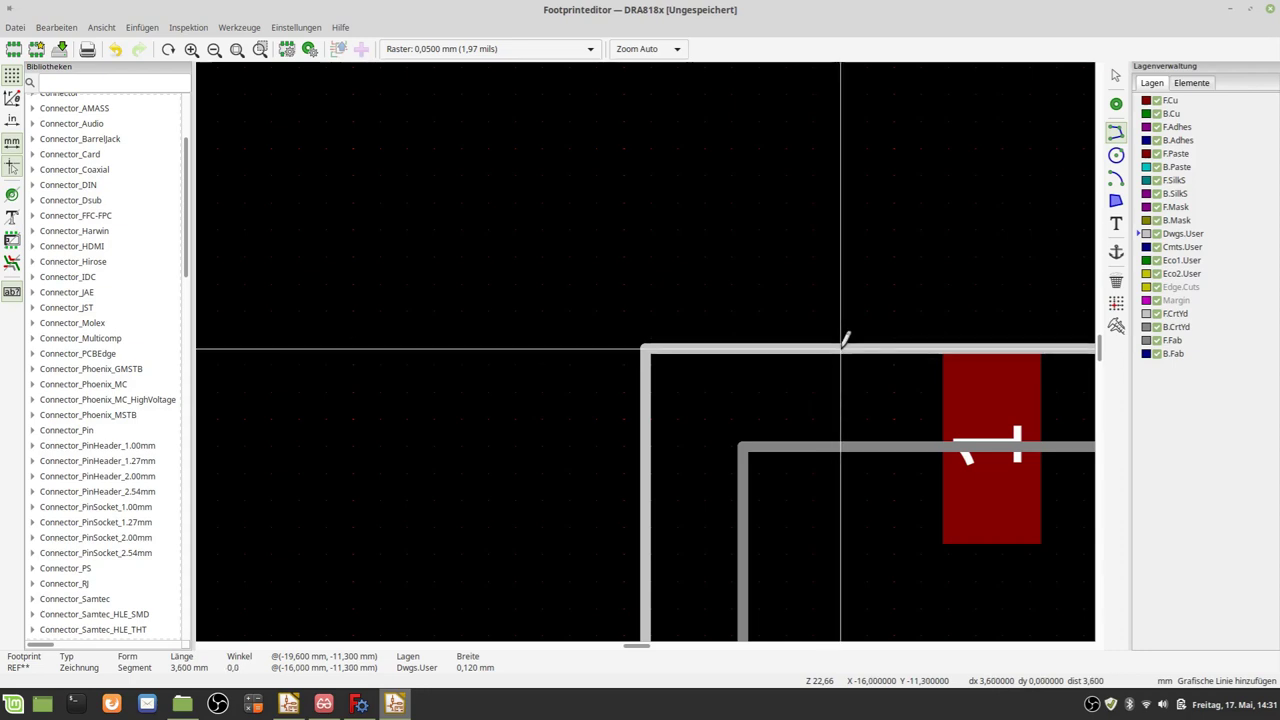
left_click(845, 340)
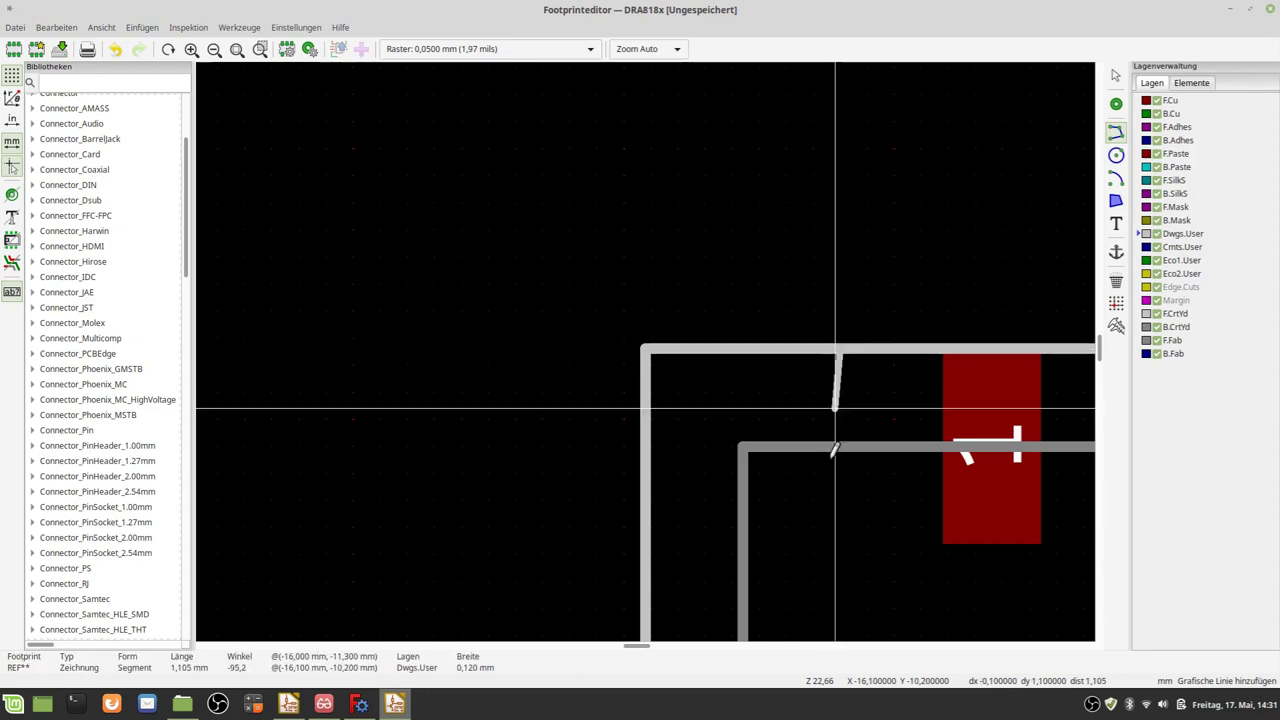
scroll(845, 340, "down", 2)
scroll(651, 329, "down", 1)
scroll(651, 337, "down", 2)
scroll(651, 340, "up", 1)
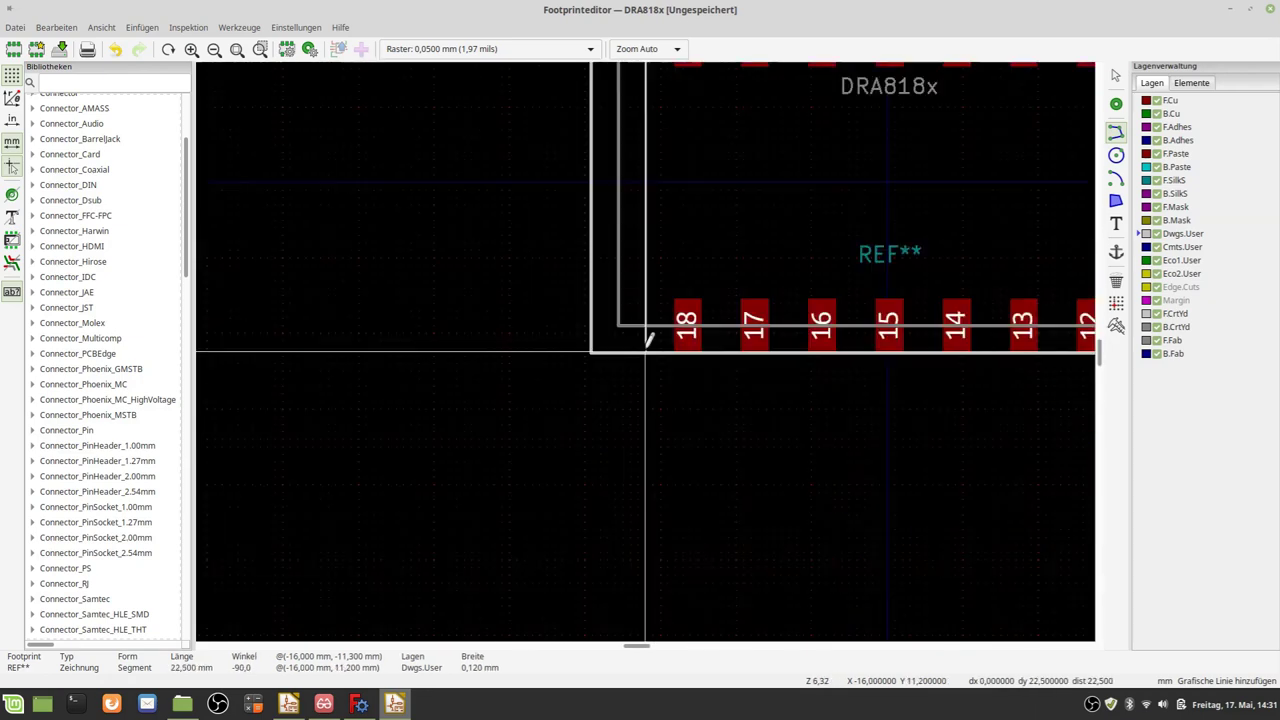
scroll(650, 340, "up", 2)
scroll(650, 340, "up", 2)
scroll(648, 342, "up", 1)
scroll(648, 342, "up", 1)
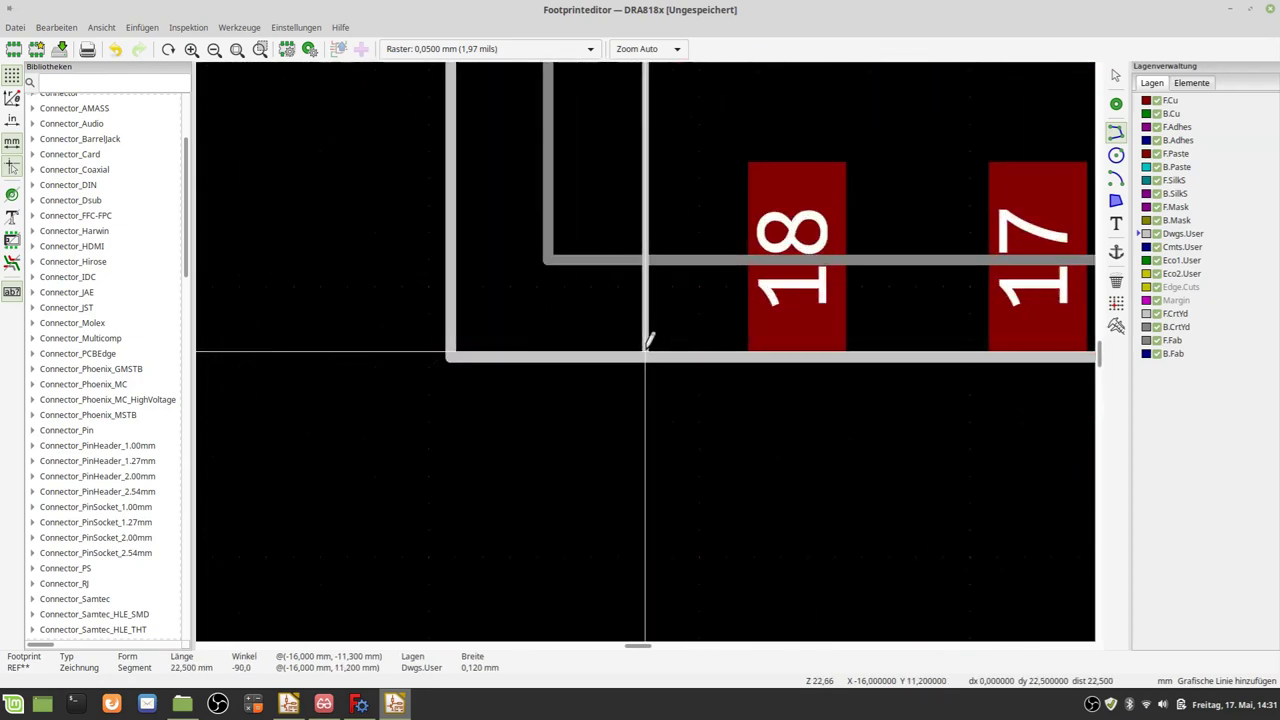
scroll(648, 342, "up", 2)
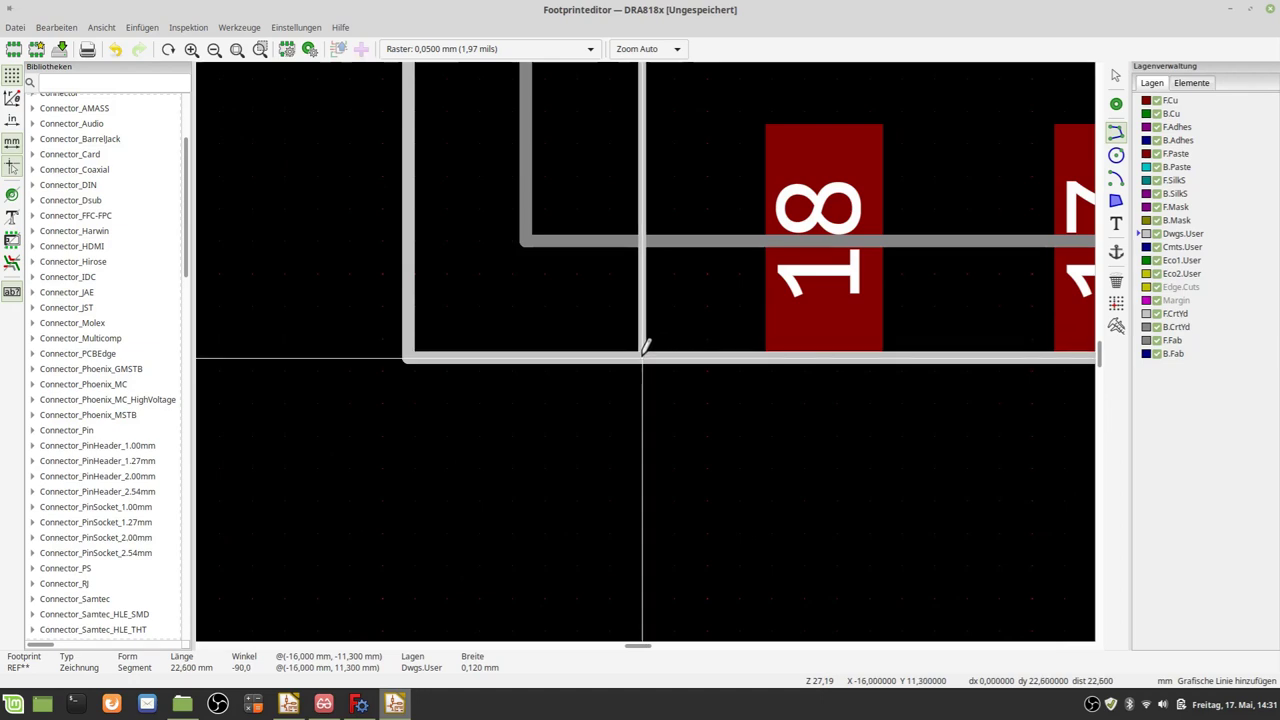
Continue down the 22.6 mm side and back along the bottom, closing the rectangle.
left_click(642, 355)
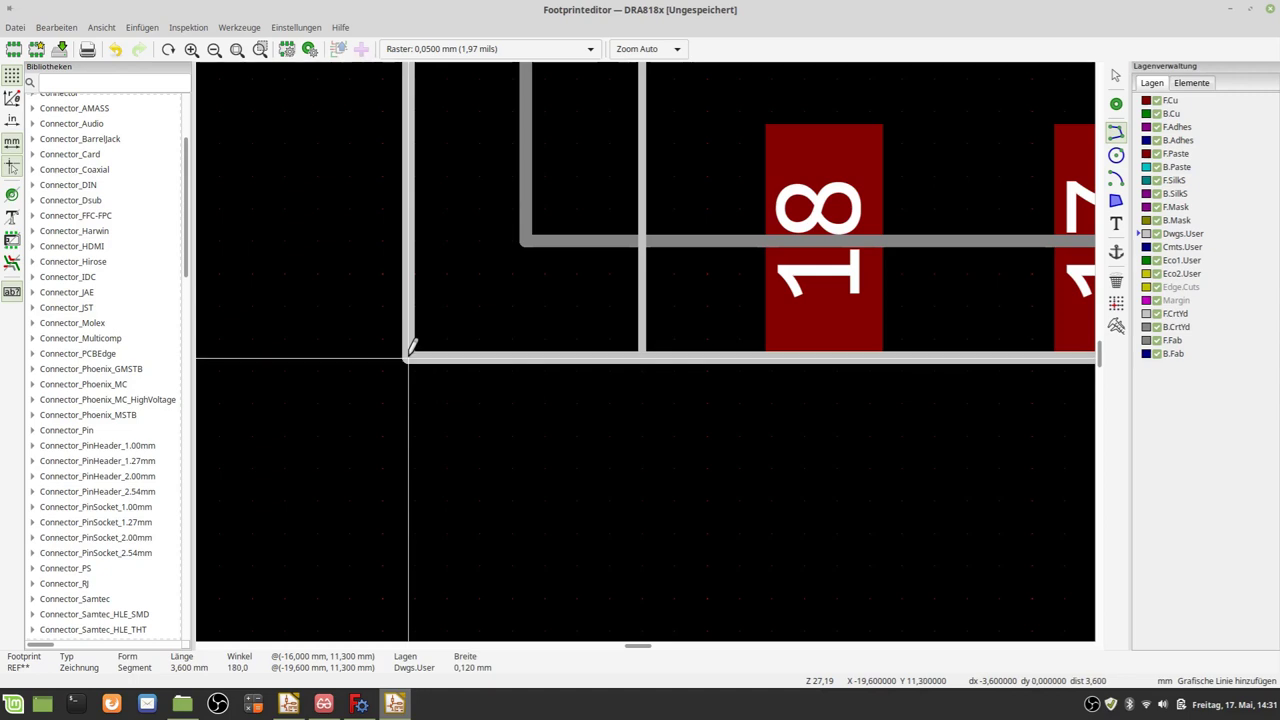
left_click(409, 347)
scroll(409, 347, "down", 3)
scroll(651, 337, "down", 2)
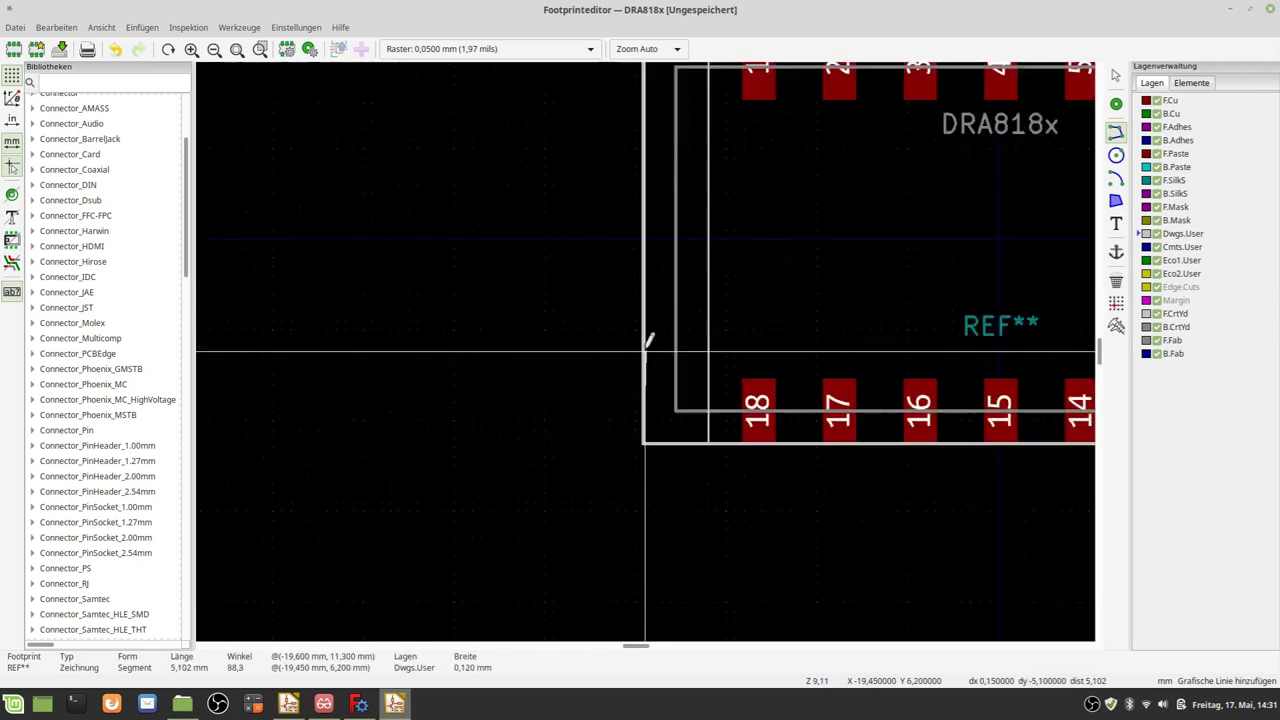
scroll(651, 343, "up", 1)
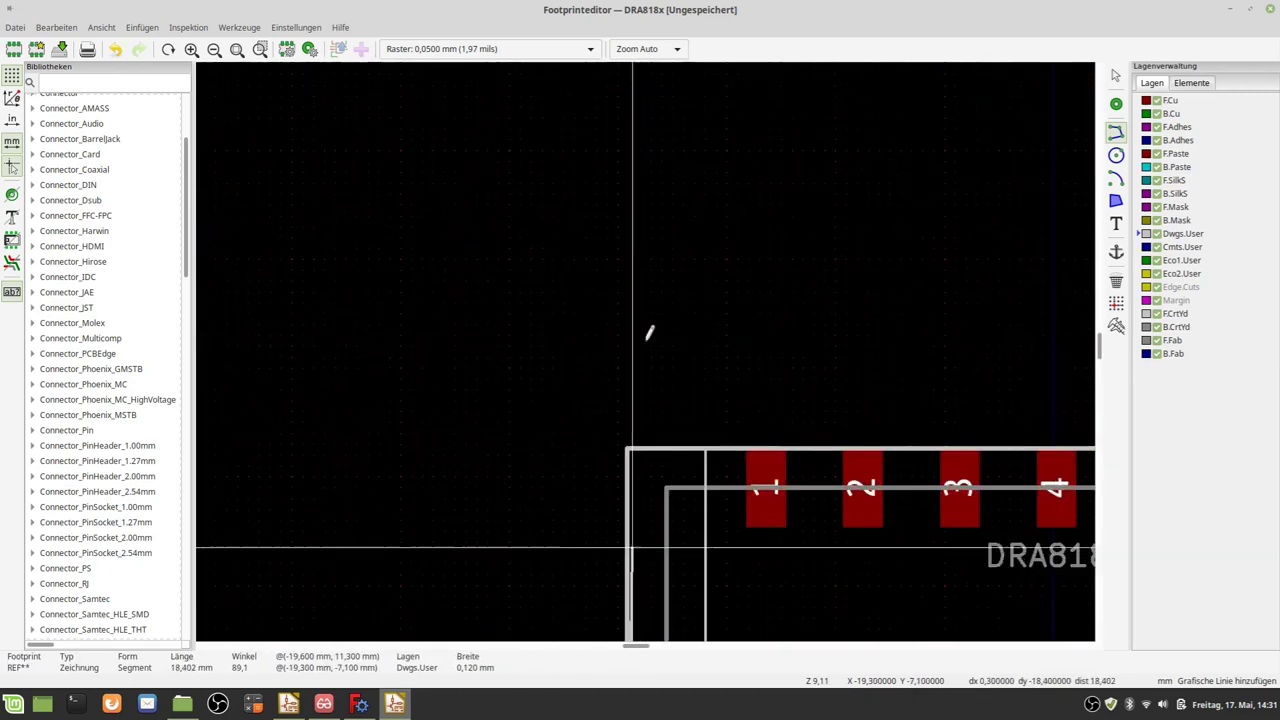
scroll(650, 340, "up", 1)
scroll(649, 340, "up", 1)
scroll(648, 342, "up", 1)
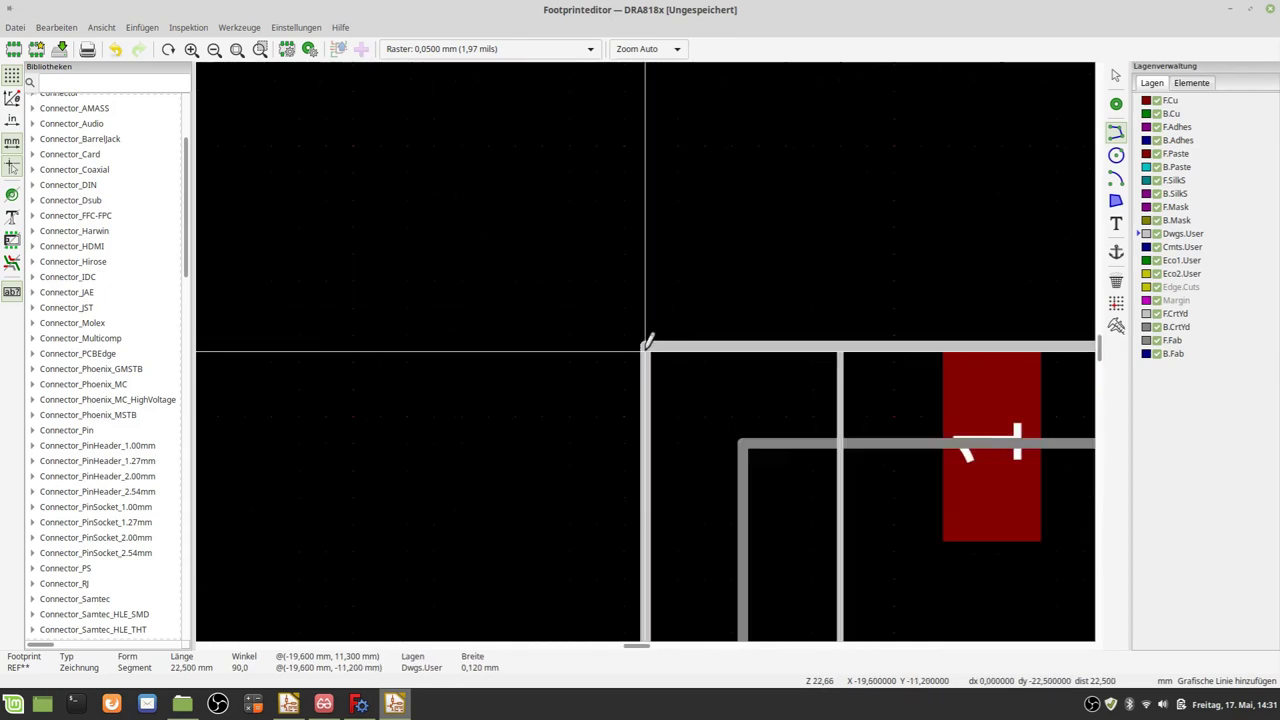
scroll(648, 342, "up", 1)
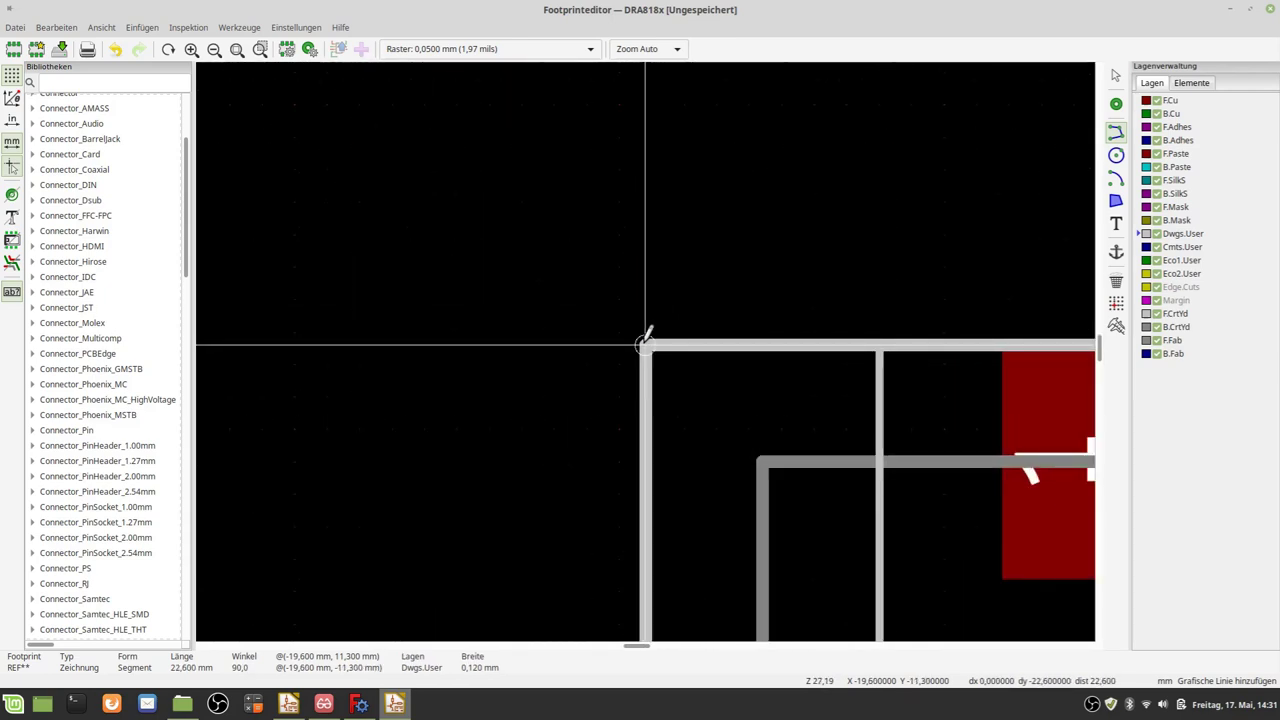
double_click(645, 345)
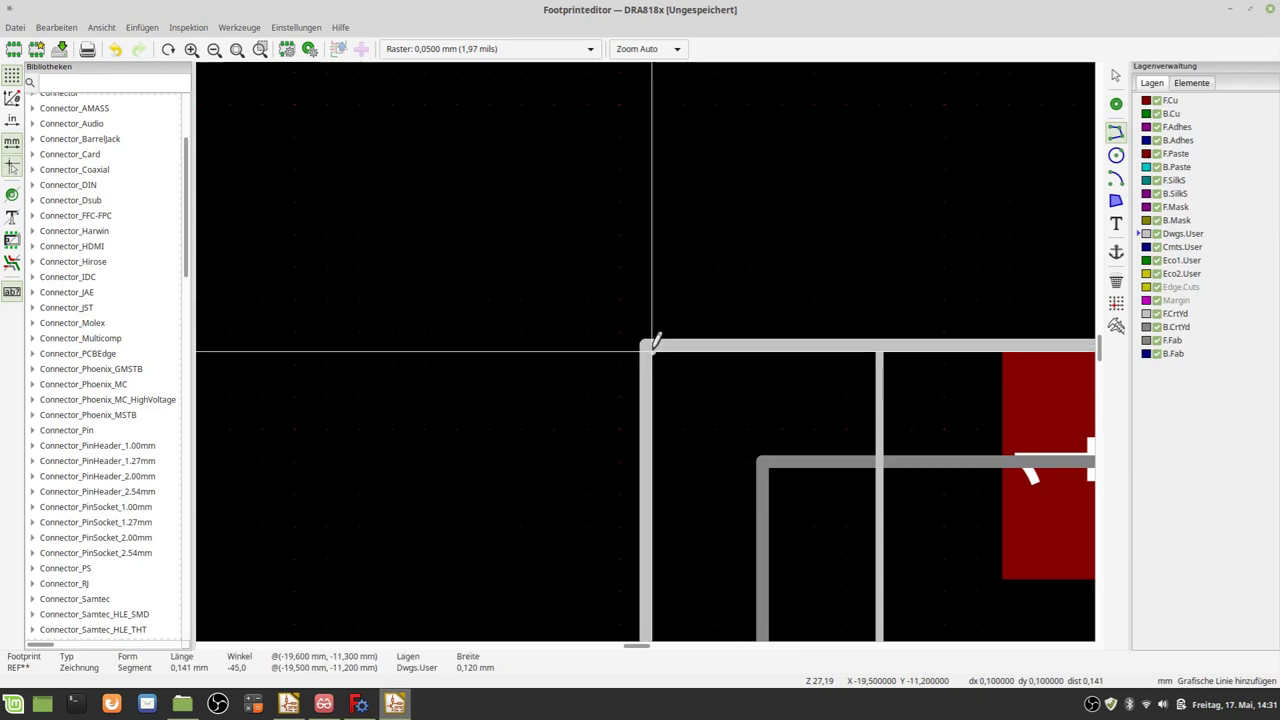
scroll(668, 362, "down", 5)
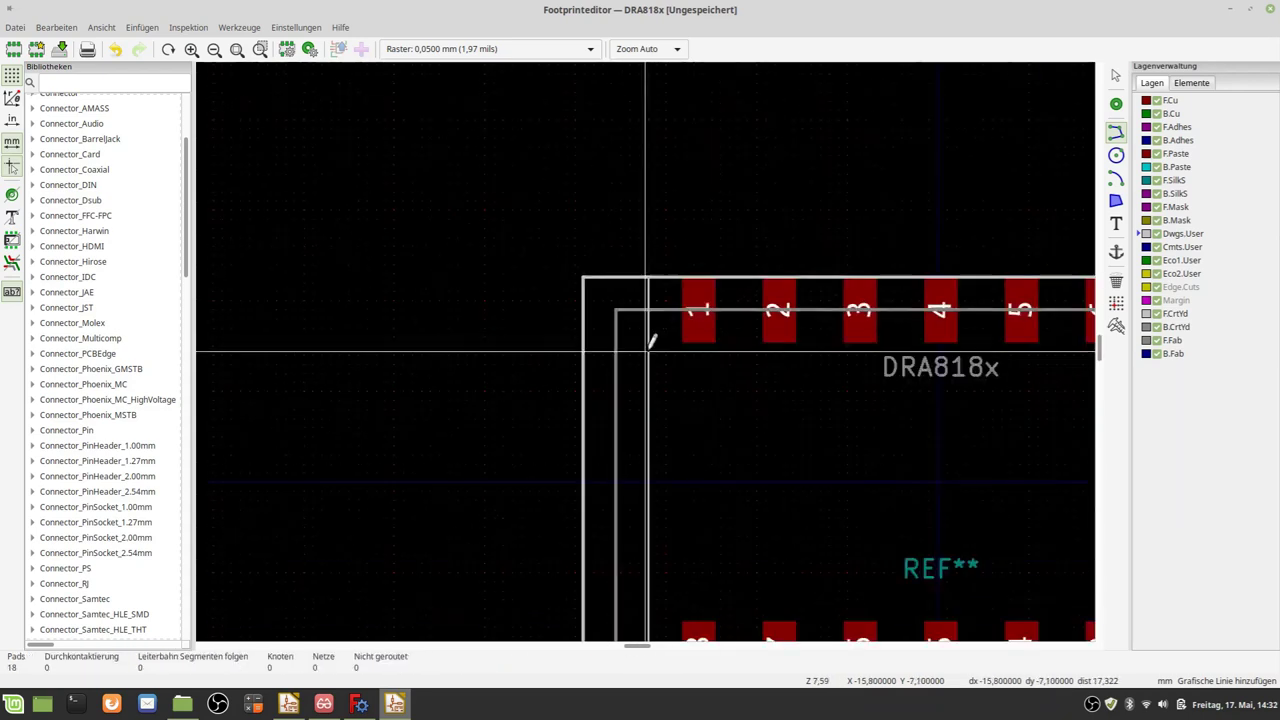
Add a 'Sperrflaeche' text, rotated 90°, inside the outline's left-edge strip.
scroll(651, 333, "down", 2)
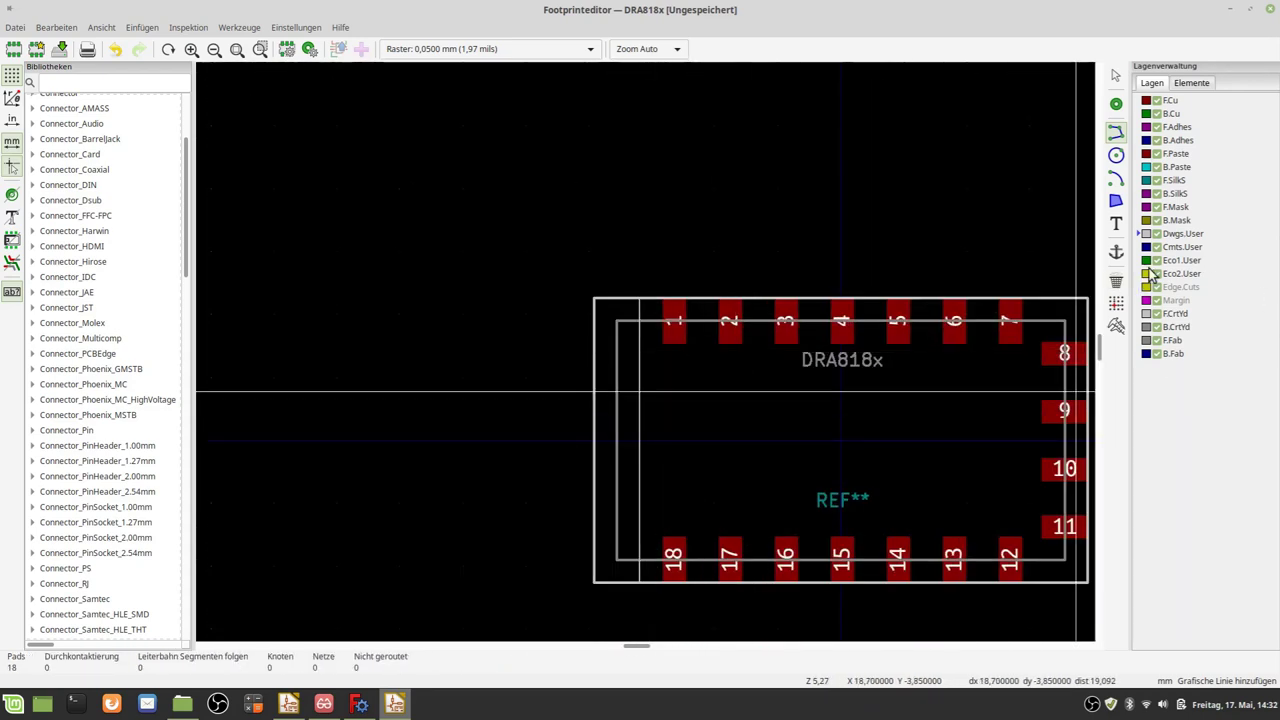
left_click(1116, 223)
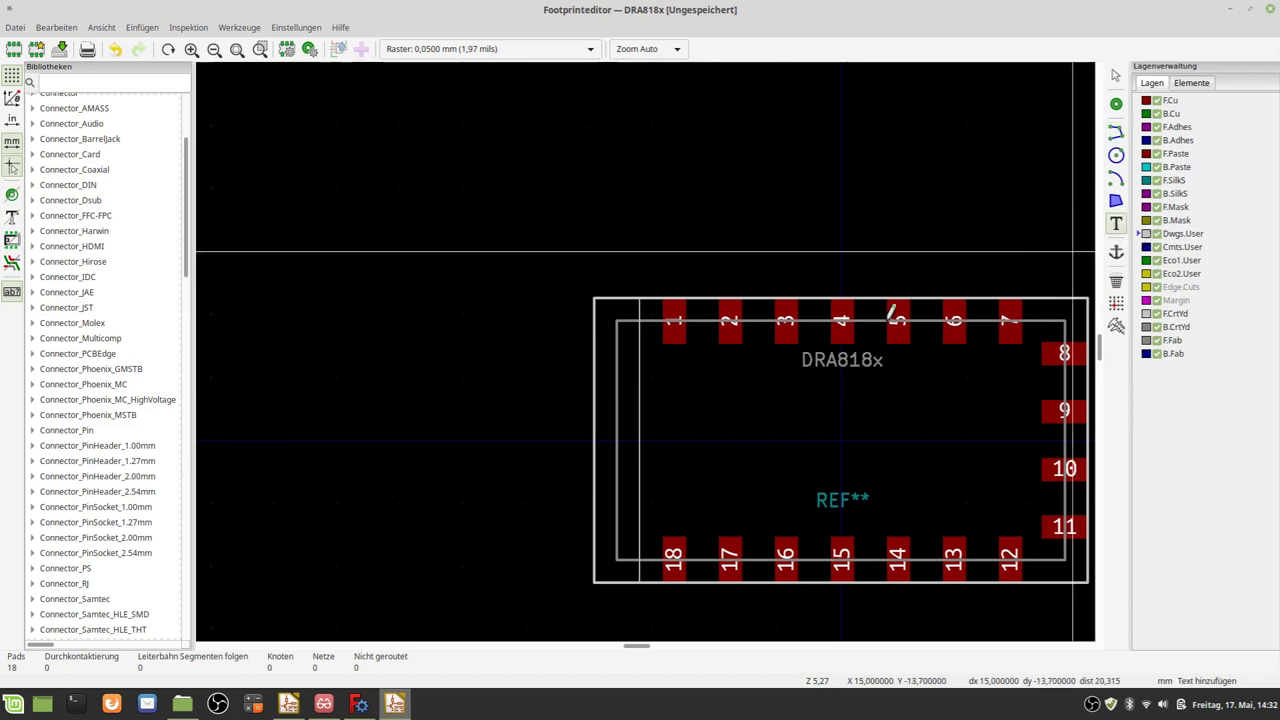
left_click(661, 395)
type("Sperrflaeche")
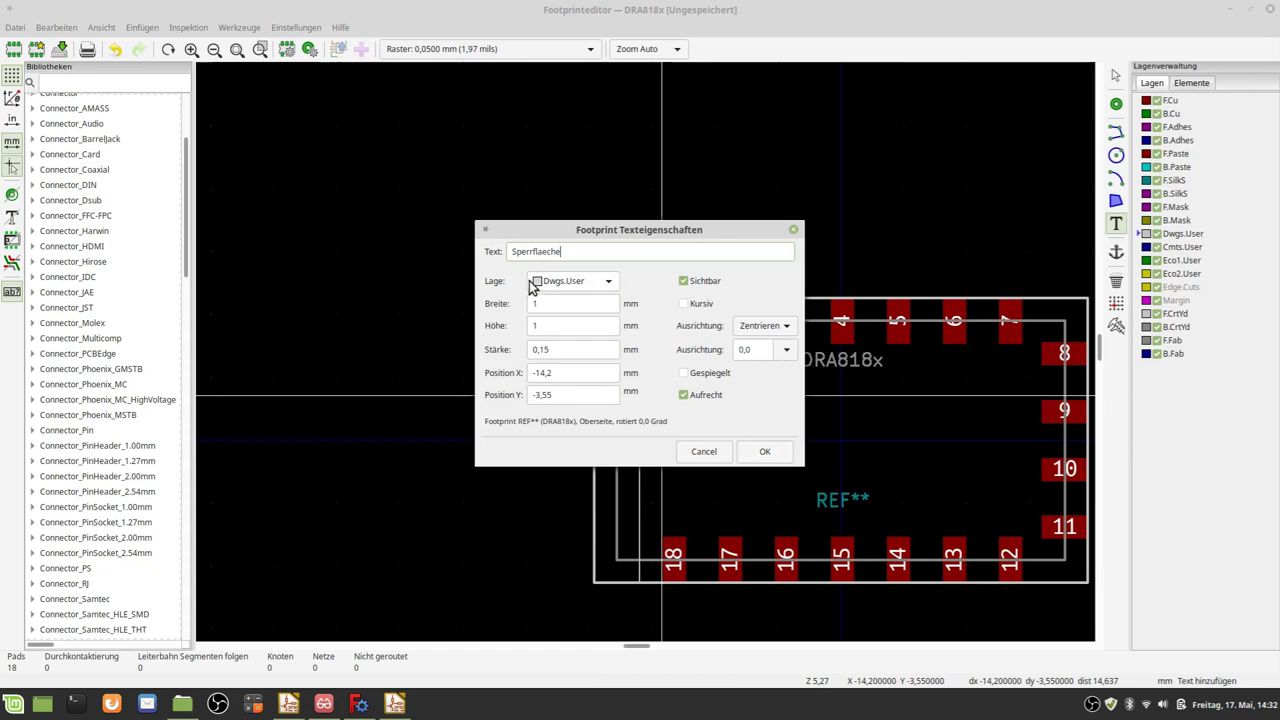
left_click(765, 451)
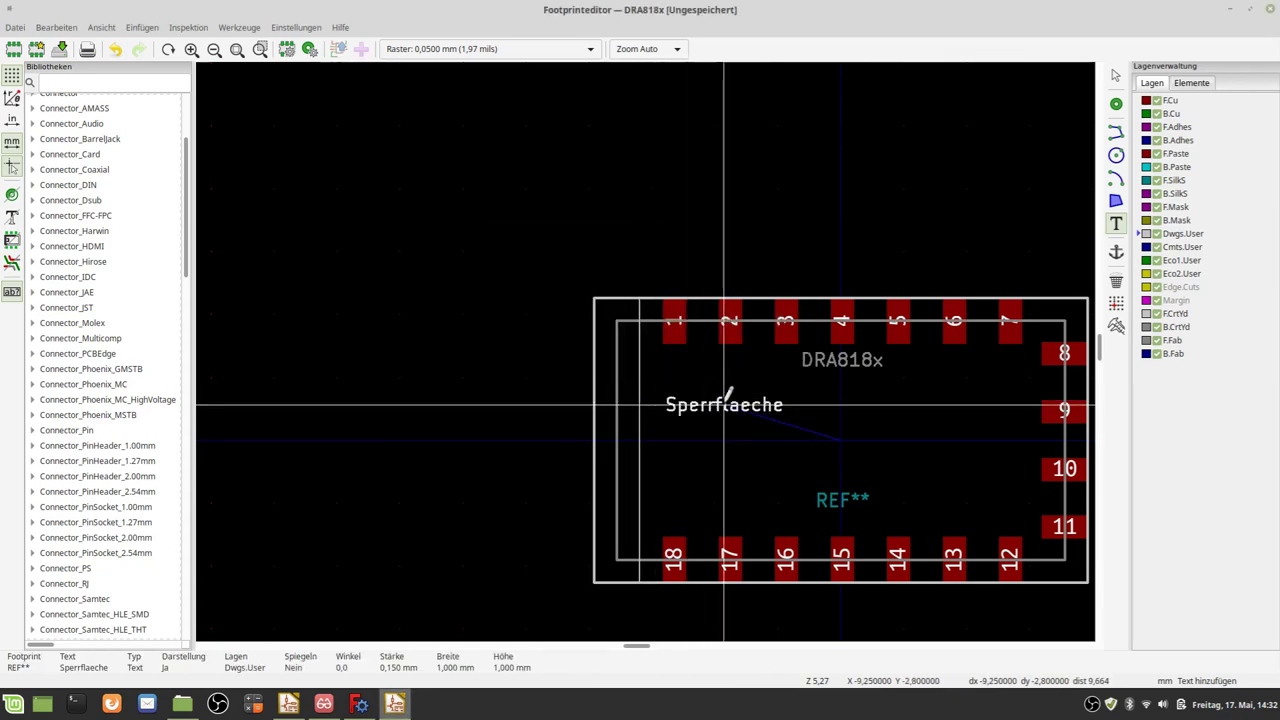
key("r")
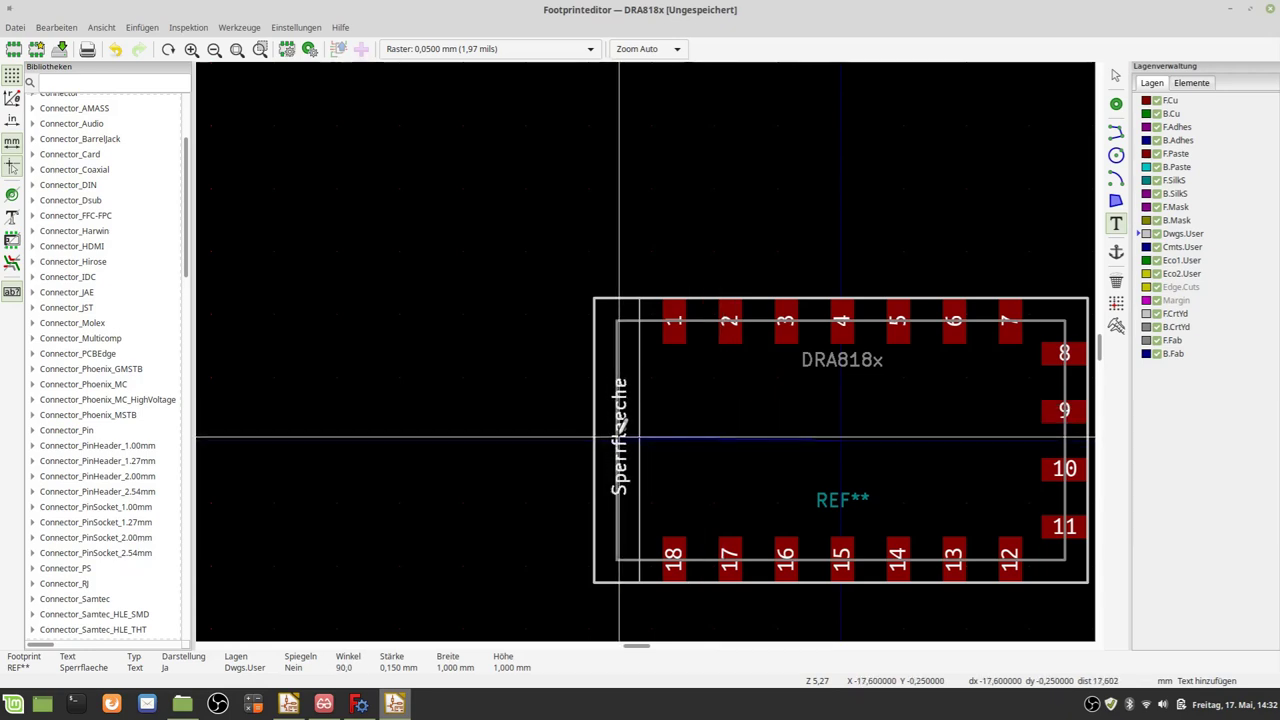
left_click(614, 437)
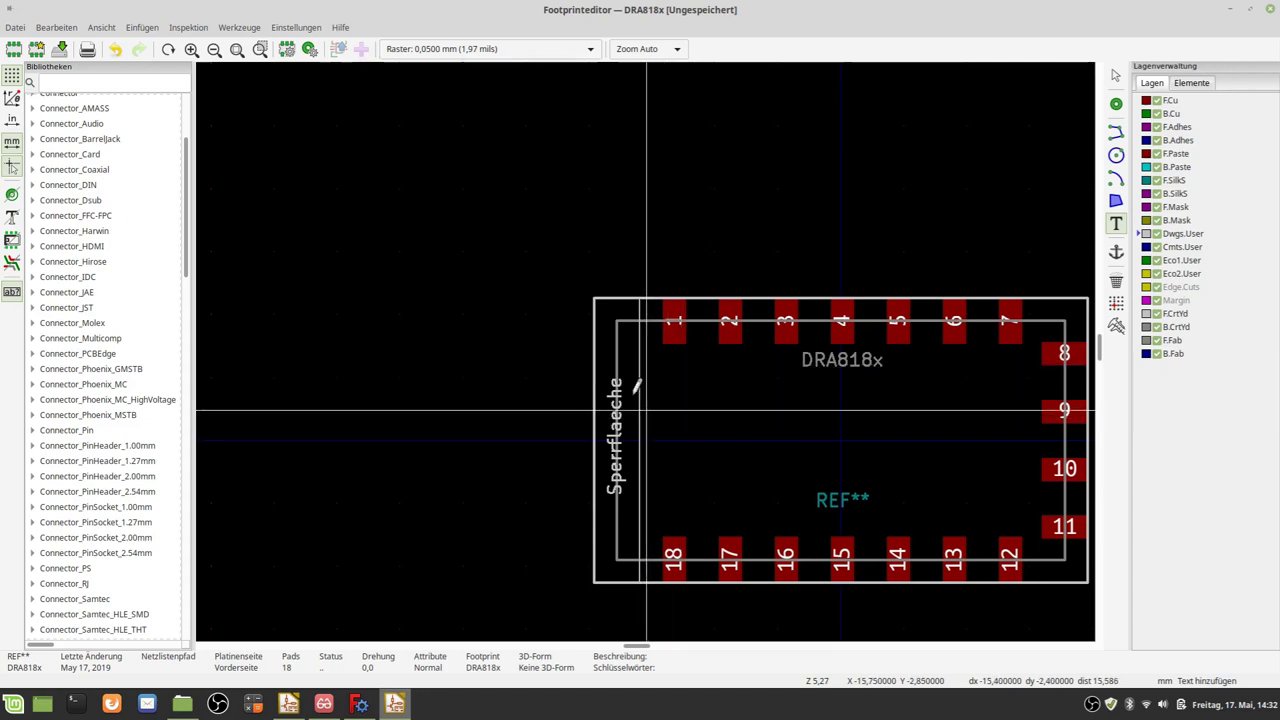
scroll(636, 386, "down", 1)
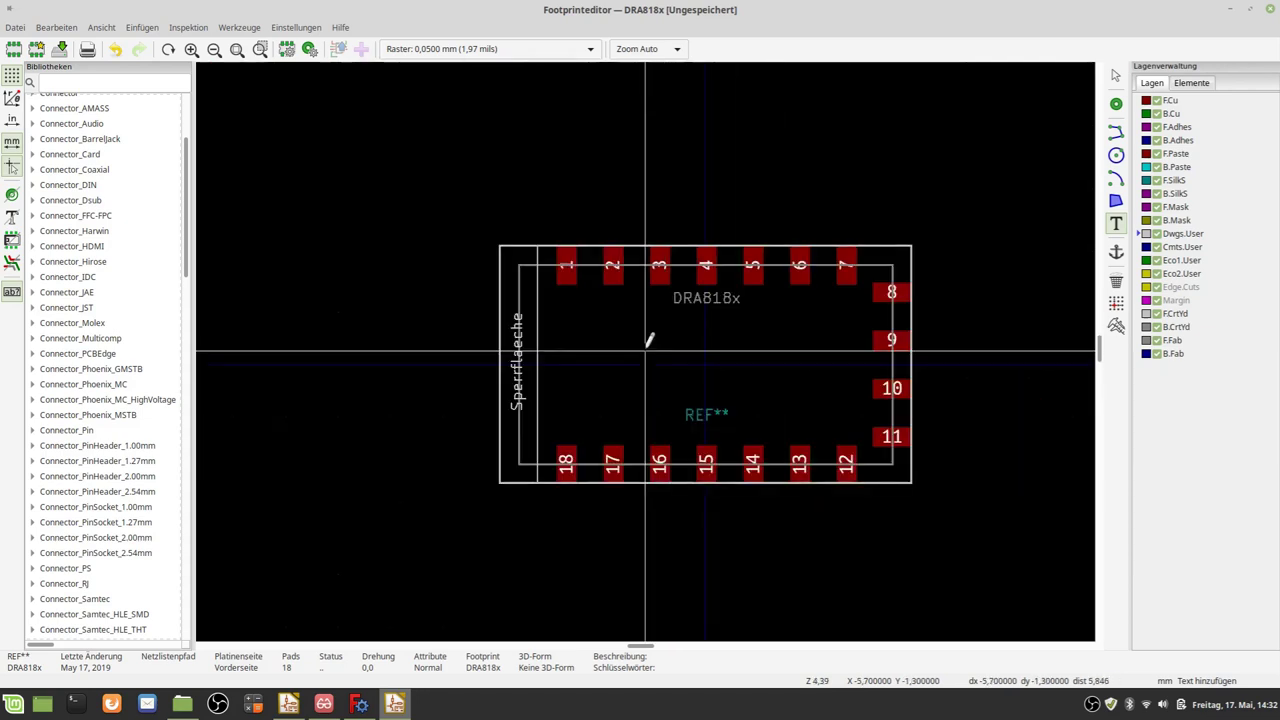
scroll(646, 354, "up", 1)
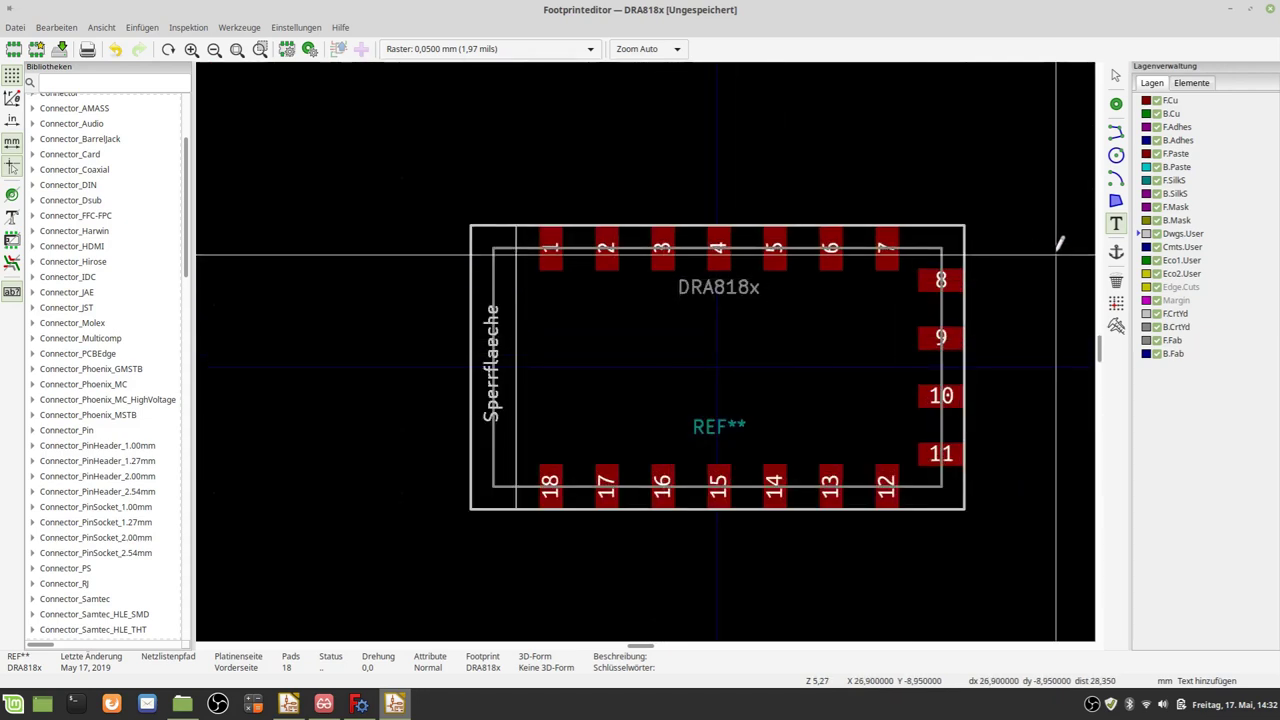
With the graphic line tool active, check the DRA818V datasheet and set the grid to 0,6350 mm.
left_click(1116, 131)
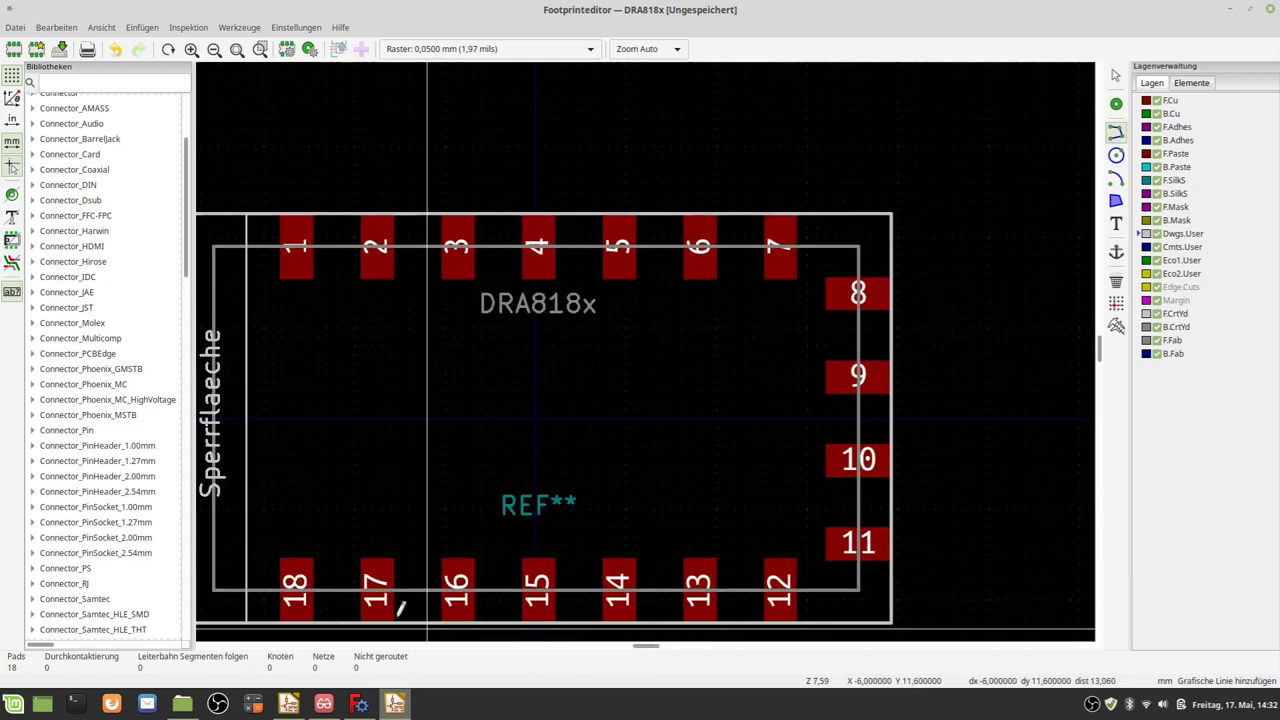
left_click(323, 704)
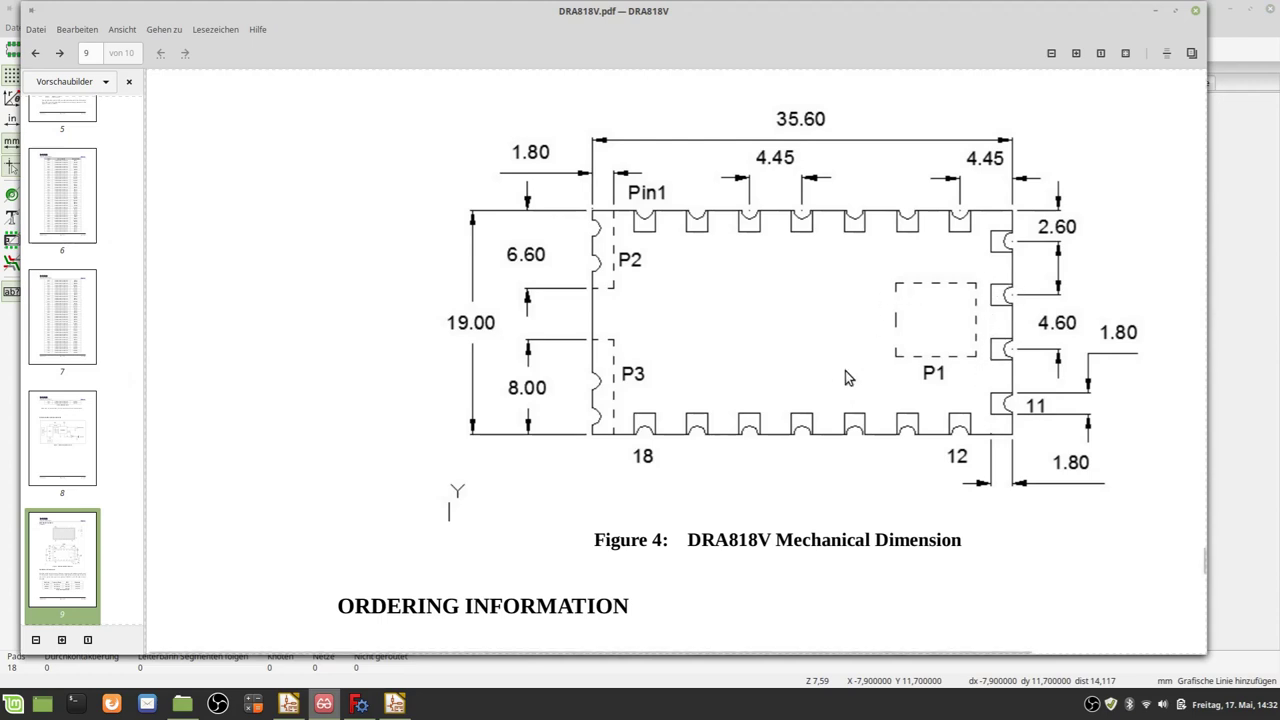
left_click(395, 704)
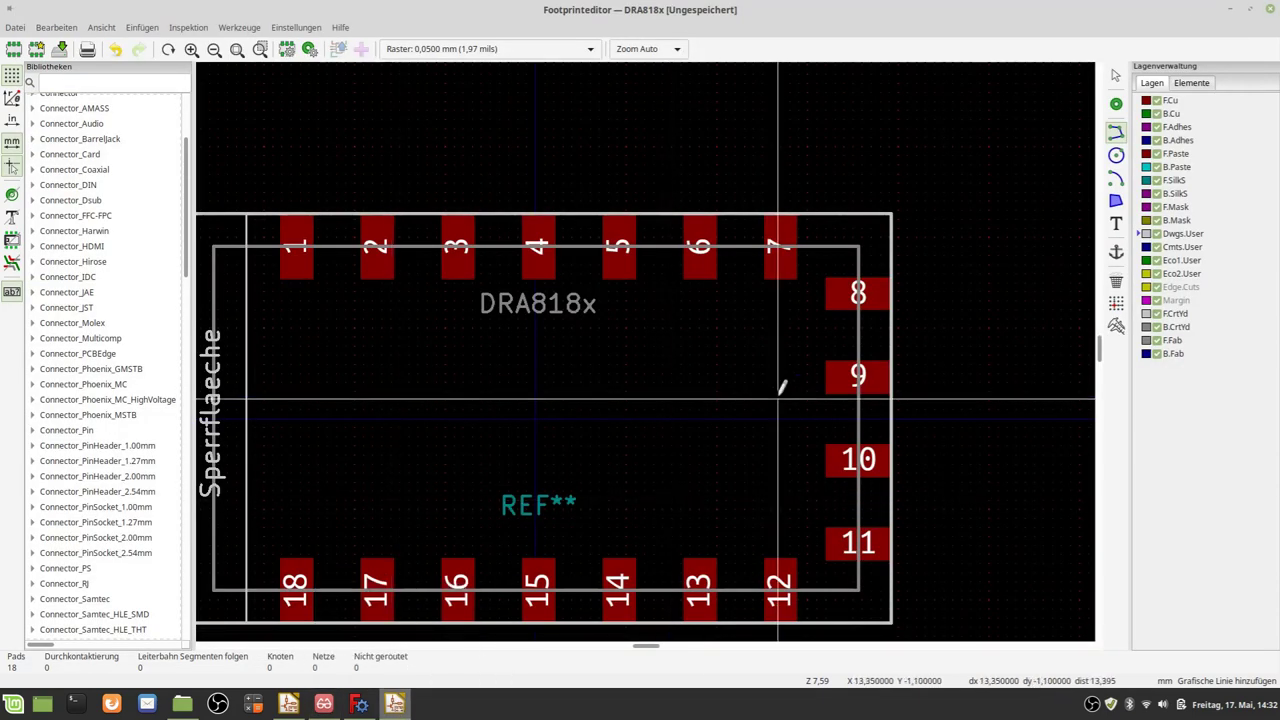
left_click(544, 49)
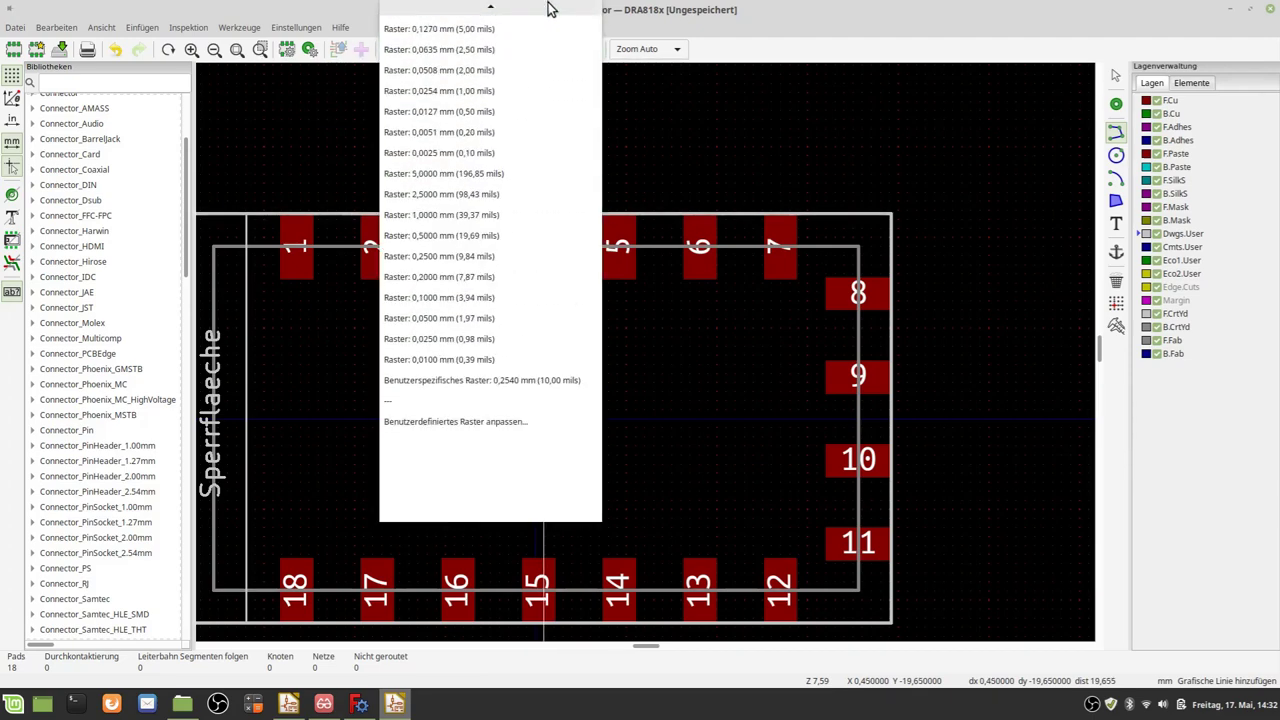
left_click(523, 58)
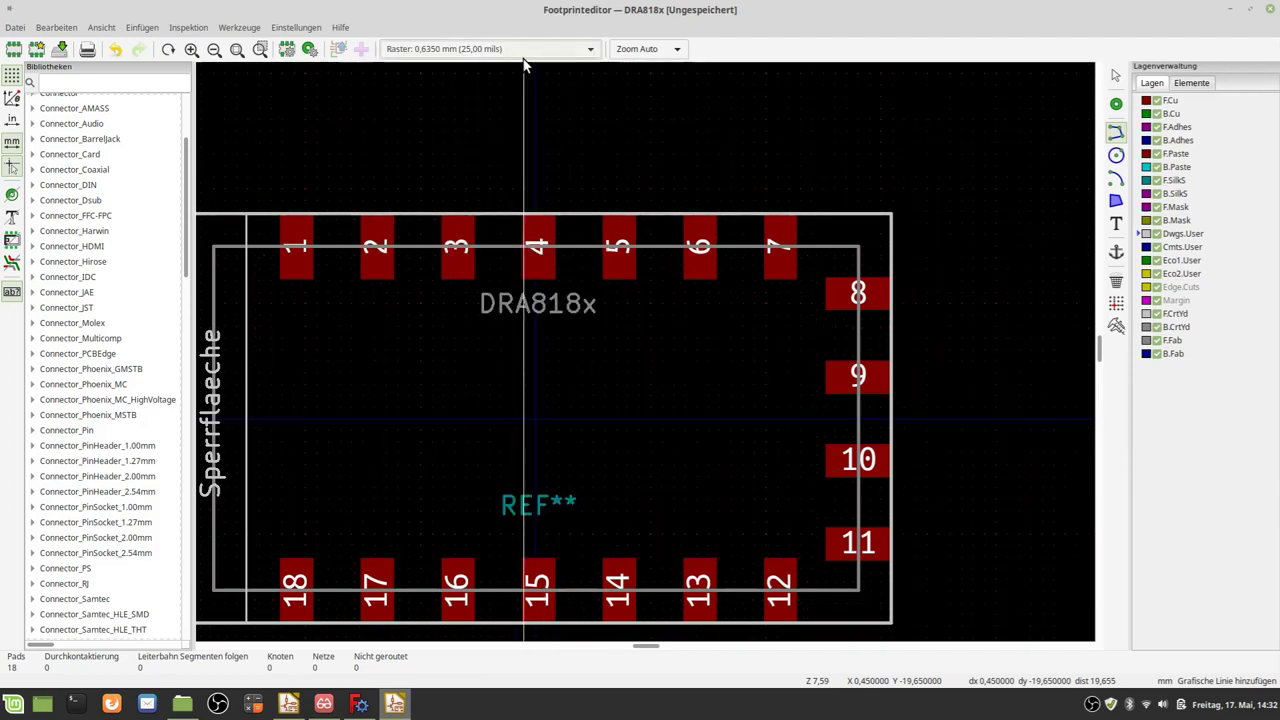
scroll(651, 343, "up", 3)
scroll(651, 343, "down", 2)
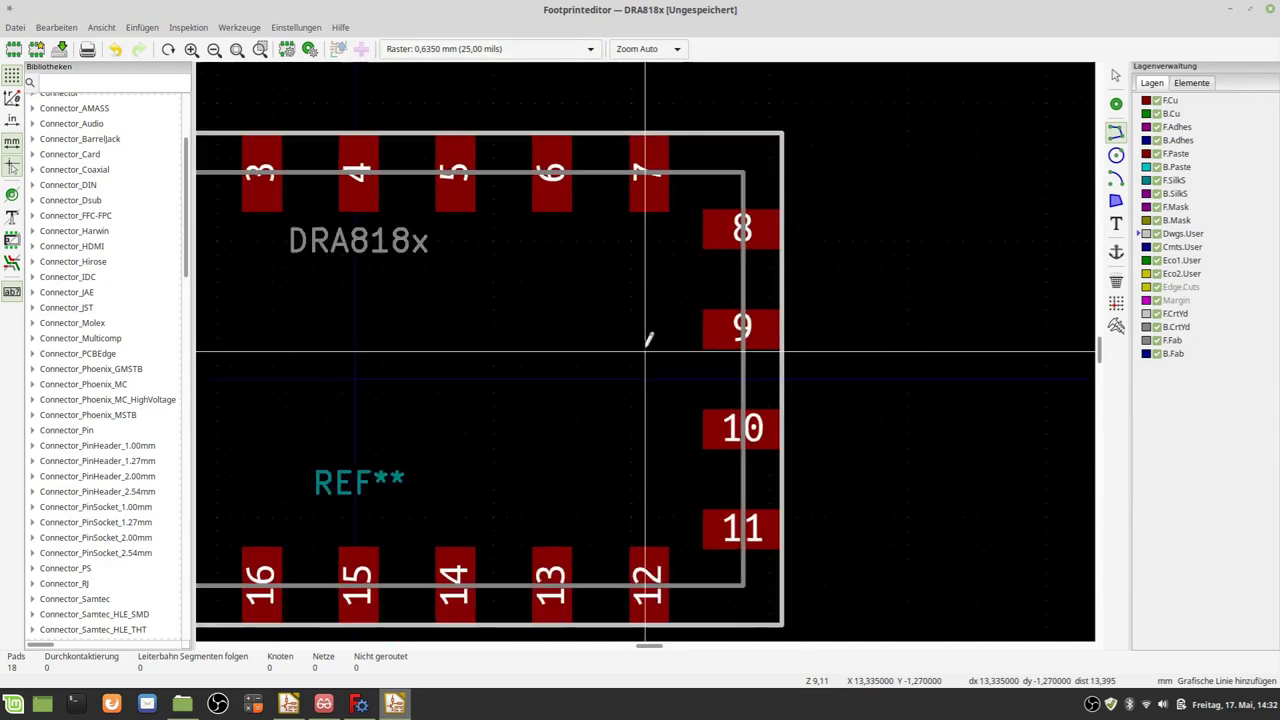
Draw a closed rectangular Dwgs.User box beside pads 9–10.
left_click(687, 296)
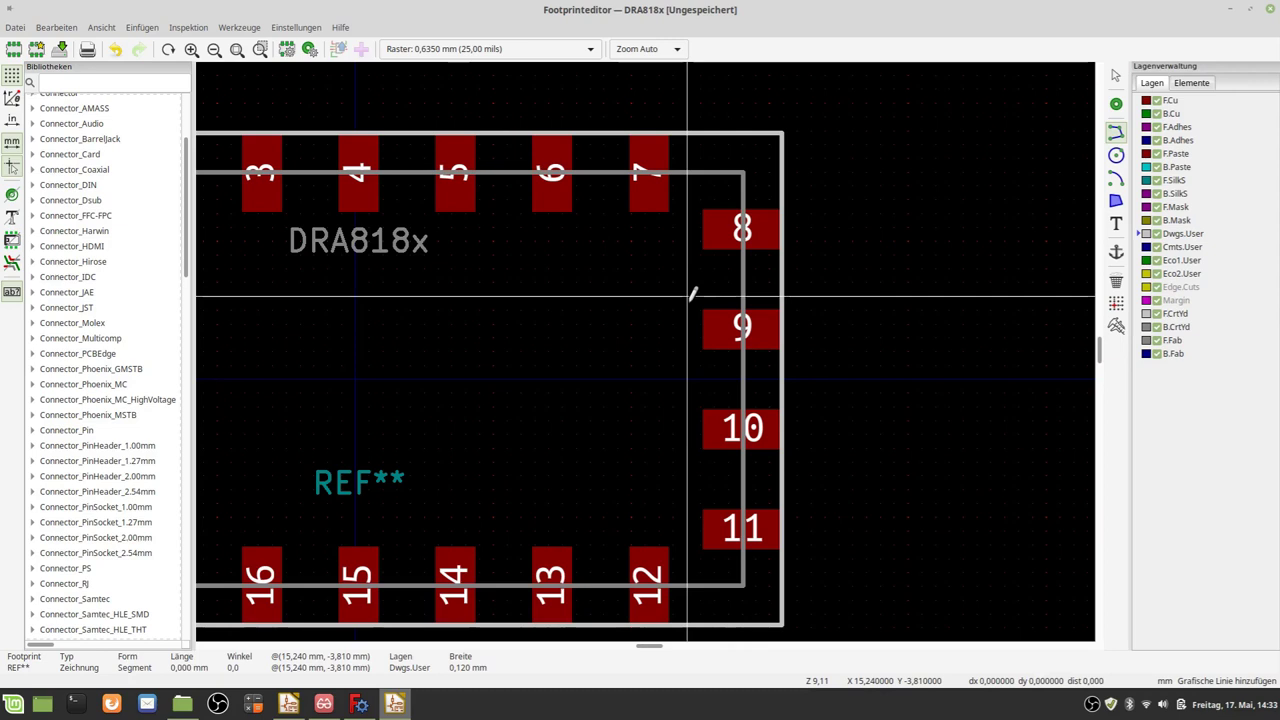
left_click(692, 453)
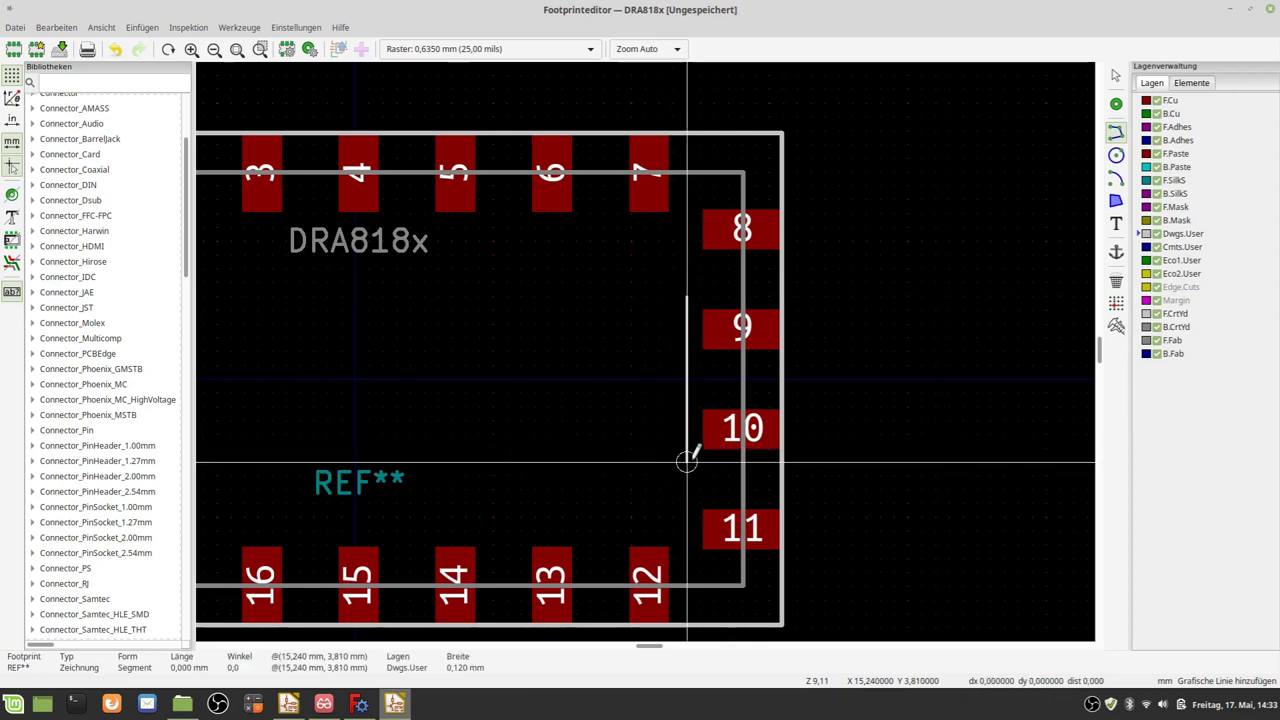
left_click(536, 462)
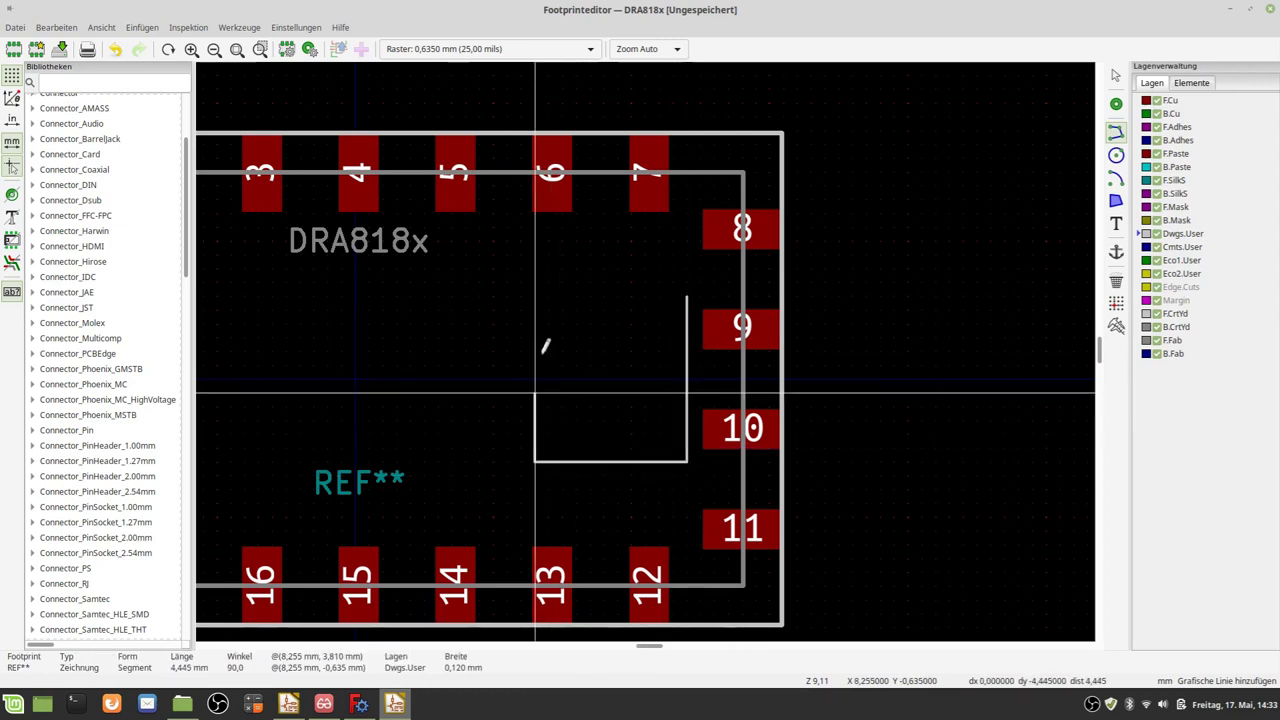
left_click(536, 296)
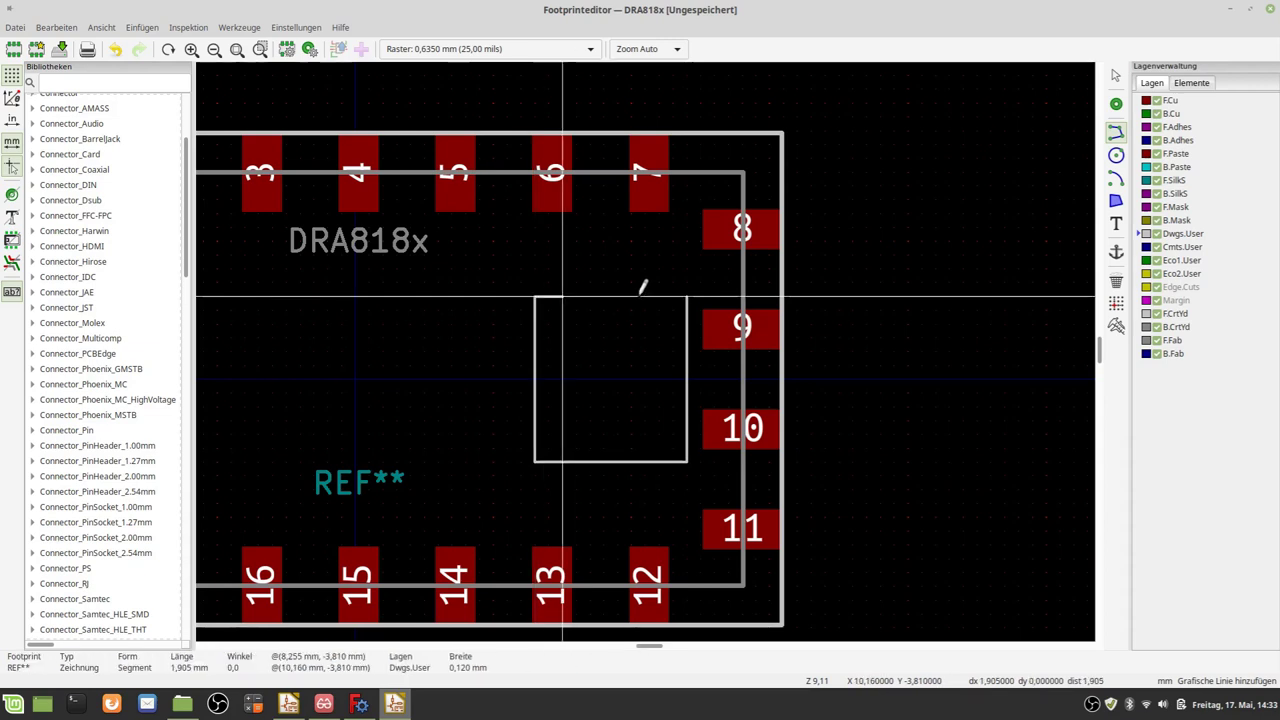
left_click(687, 296)
key("Escape")
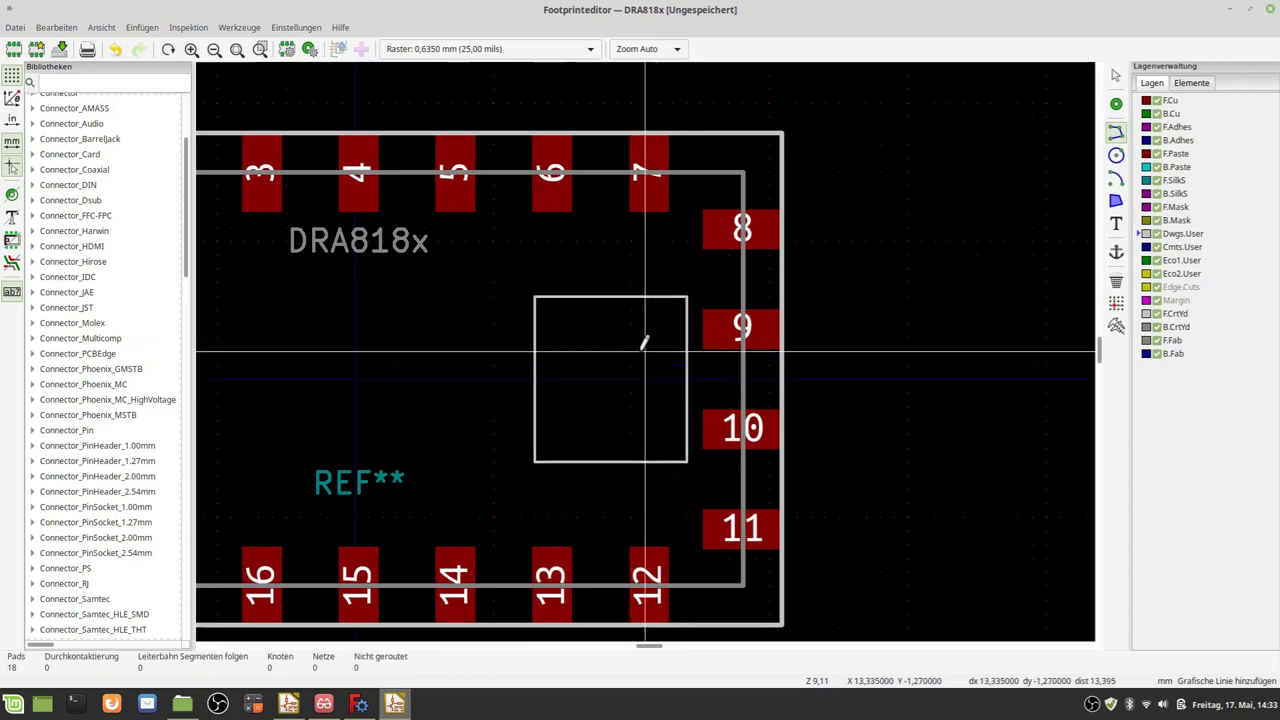
scroll(651, 337, "down", 1)
scroll(649, 341, "down", 1)
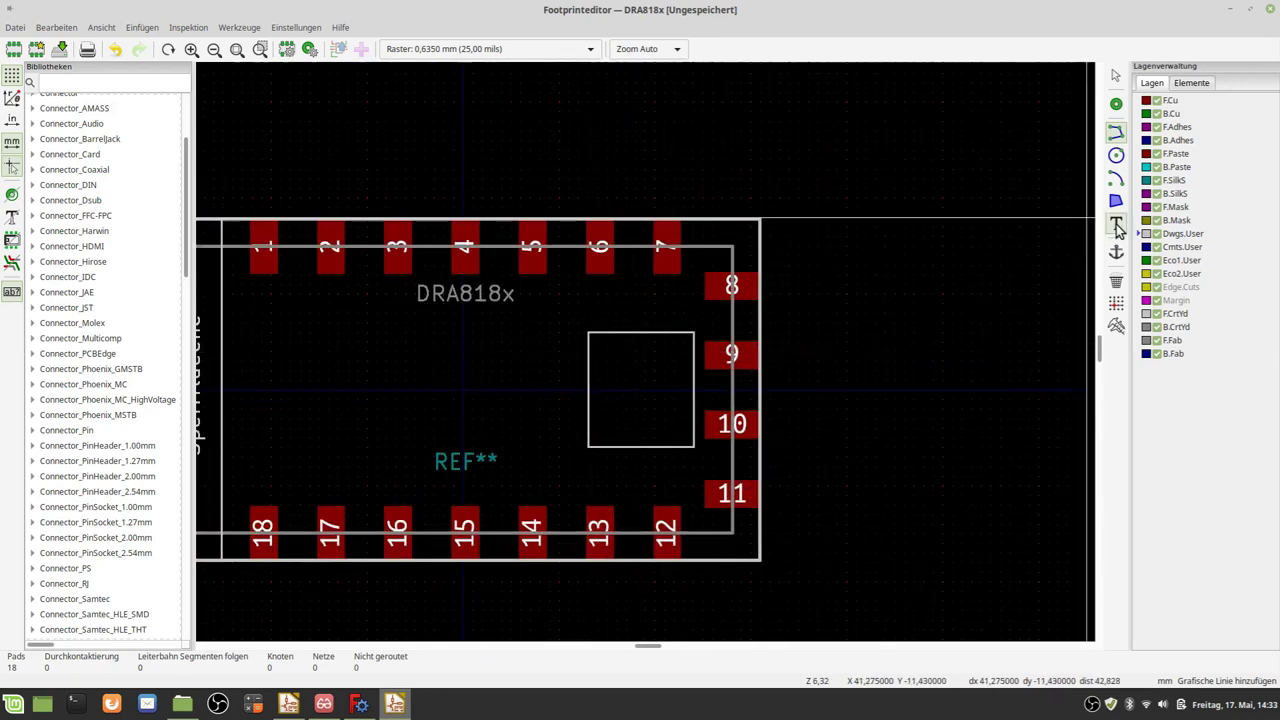
Place the text 'Sperr-' at the top of the keep-out box.
left_click(1116, 223)
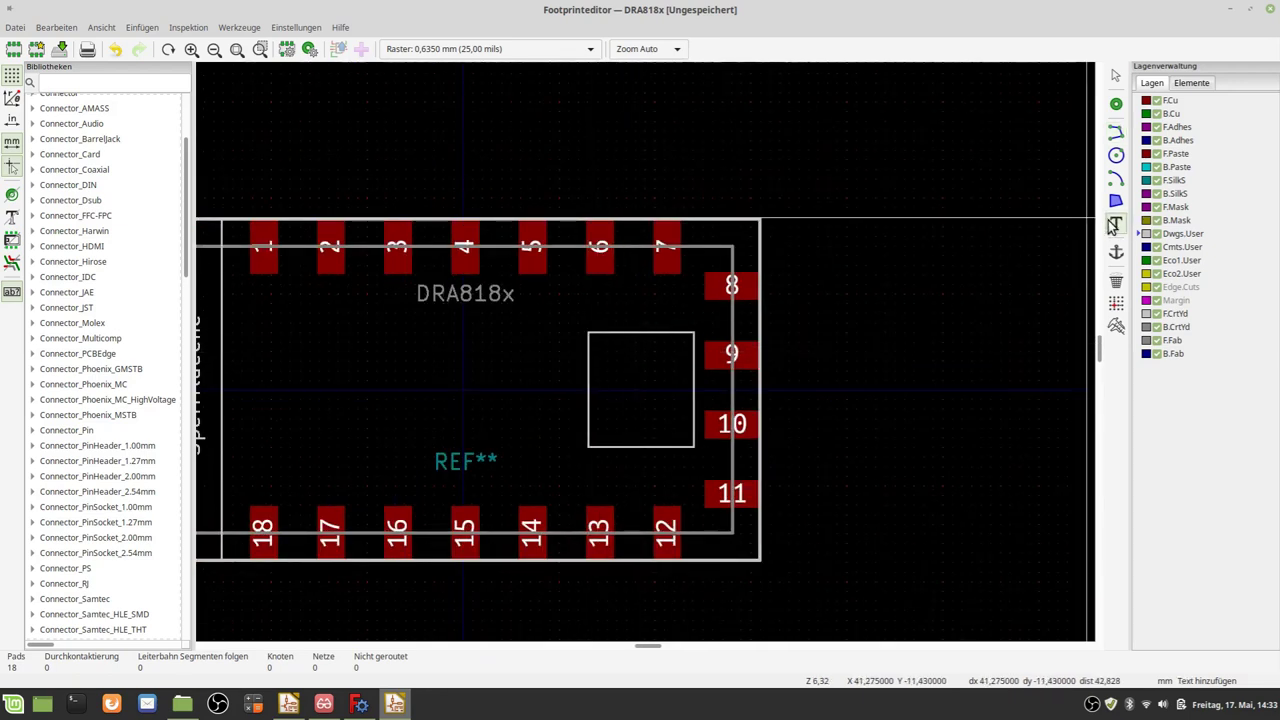
left_click(607, 350)
type("Sperr-")
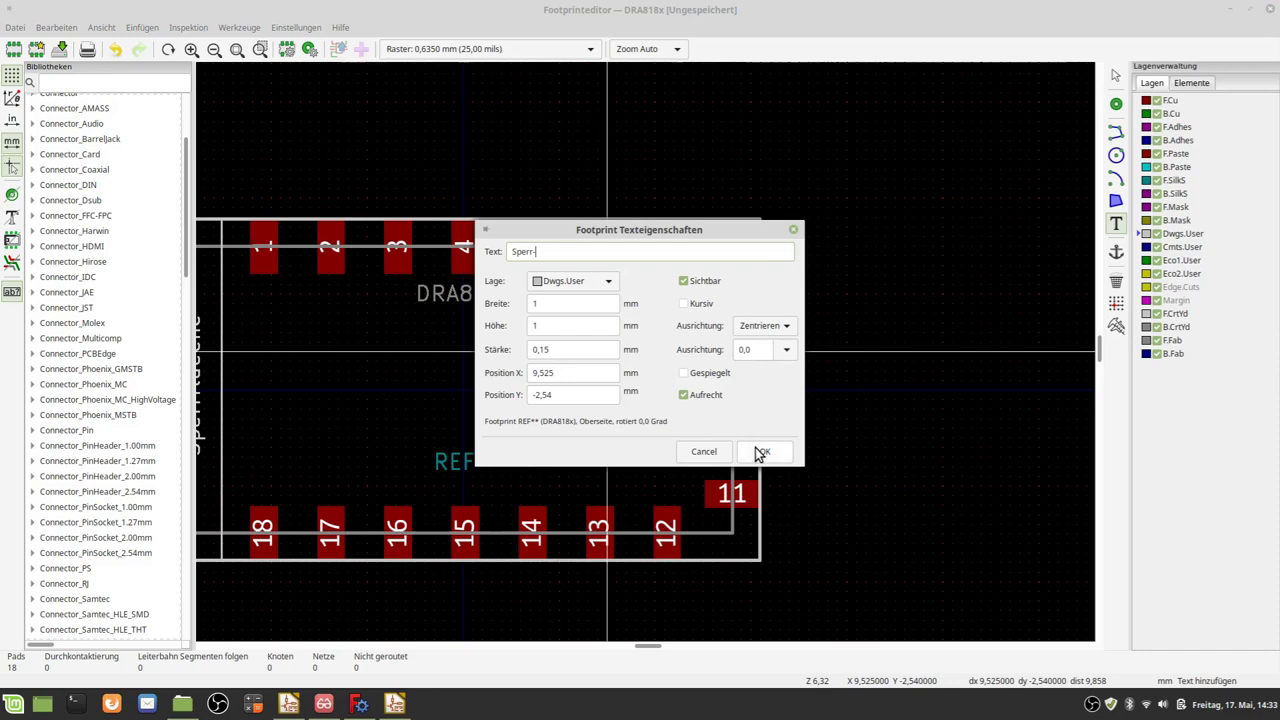
left_click(760, 451)
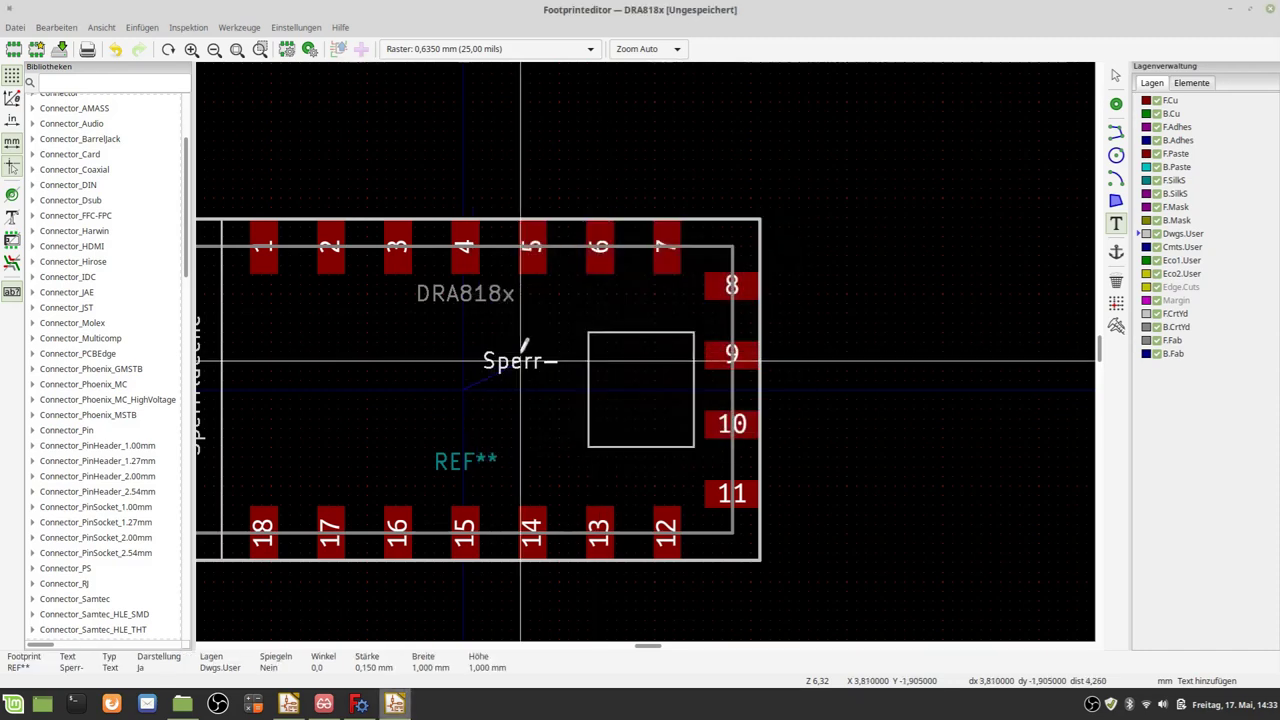
left_click(645, 352)
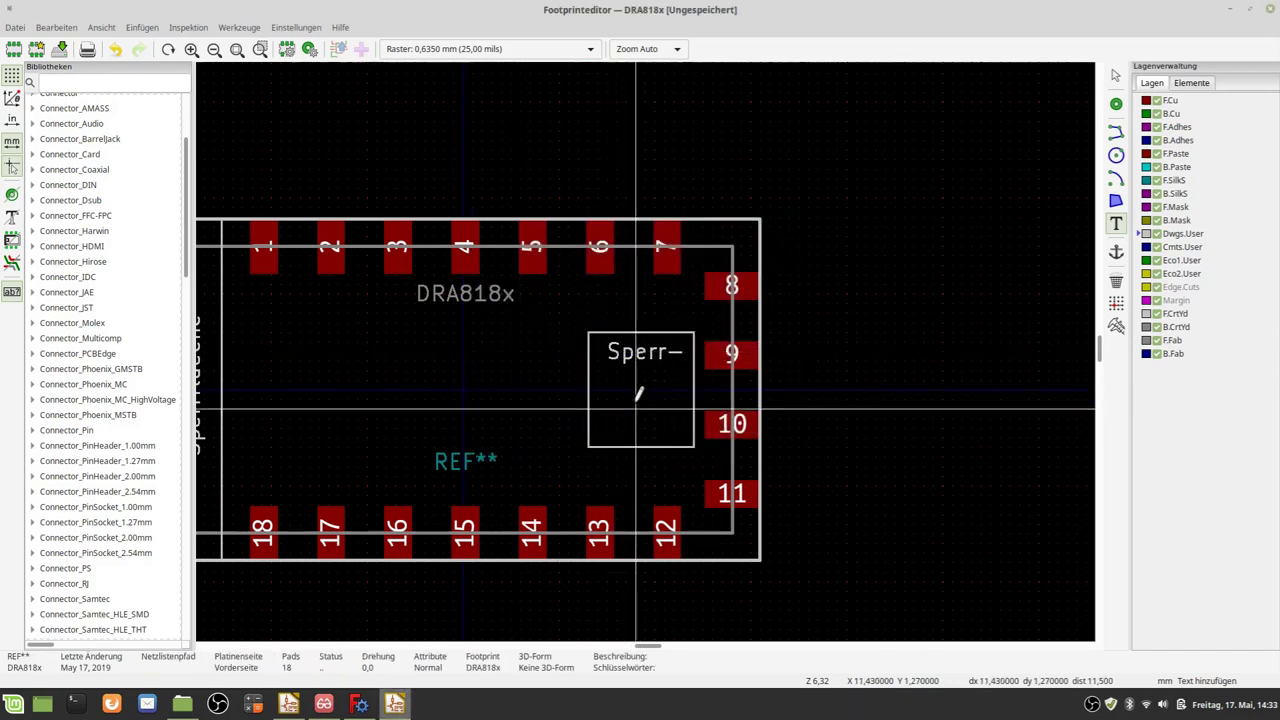
Add a second text line 'flaeche' in the lower half of the box.
left_click(617, 398)
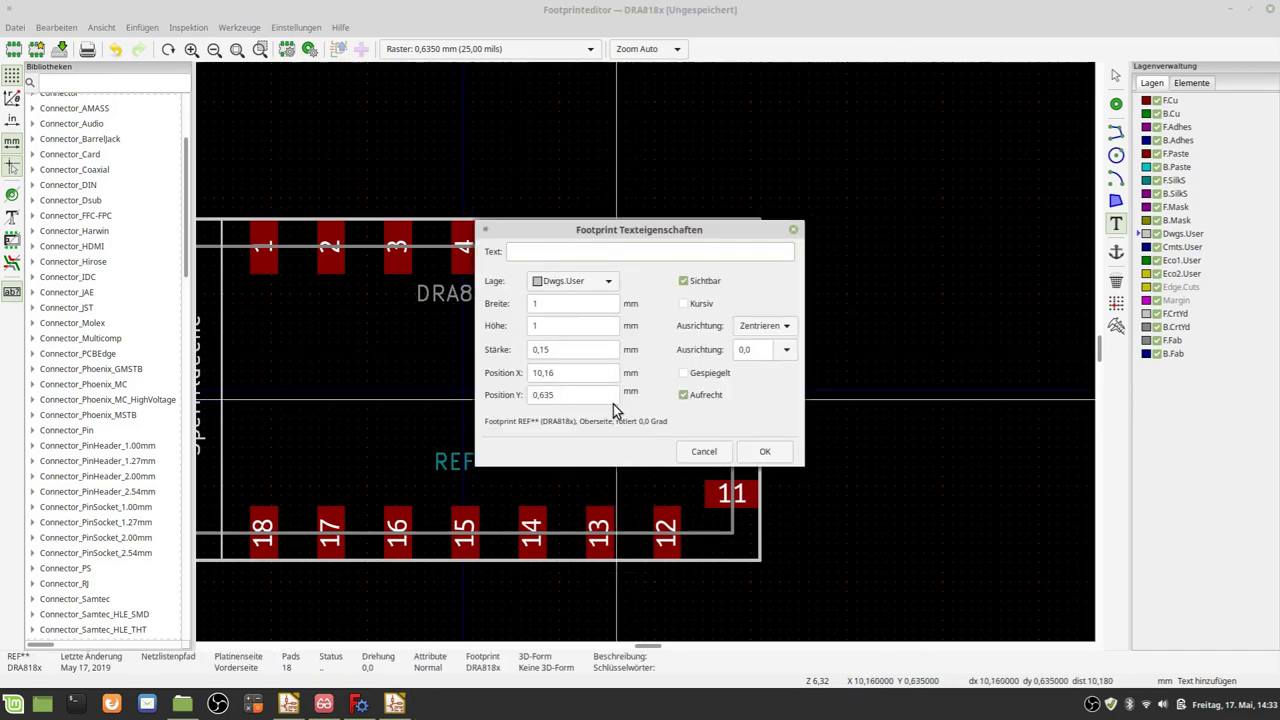
type("faec")
type("he")
left_click(765, 451)
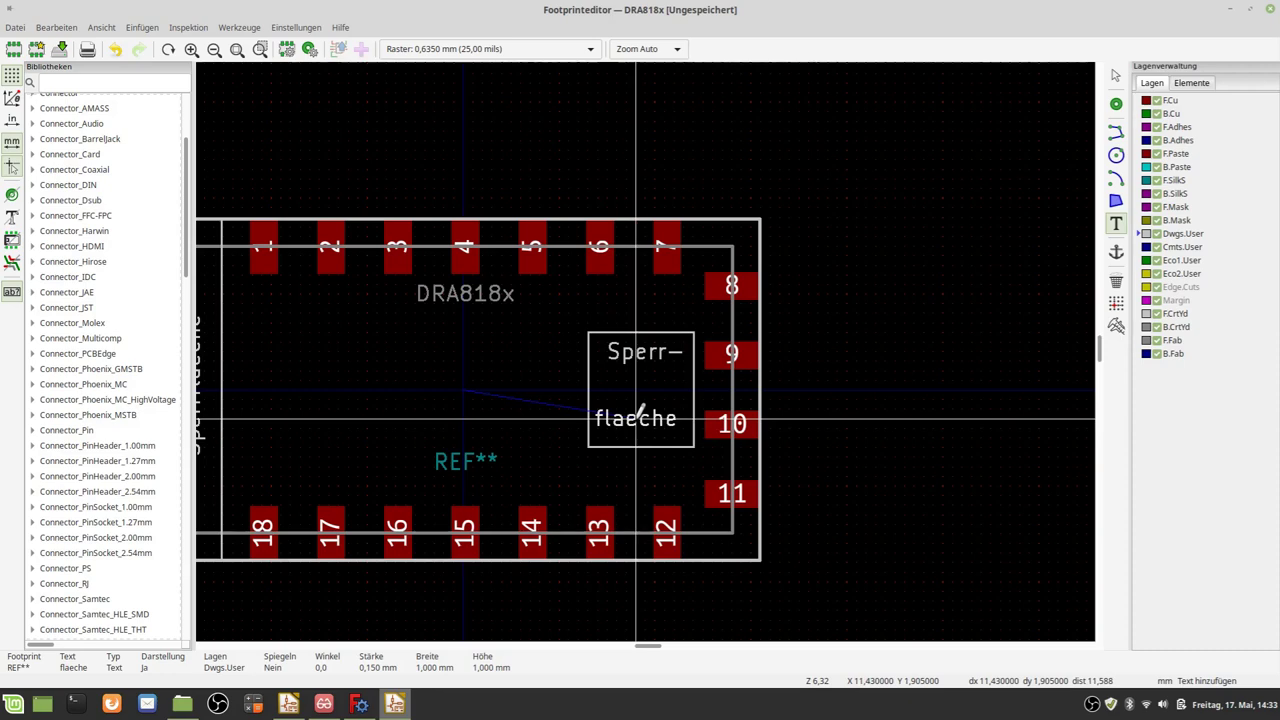
left_click(641, 414)
scroll(560, 409, "down", 2)
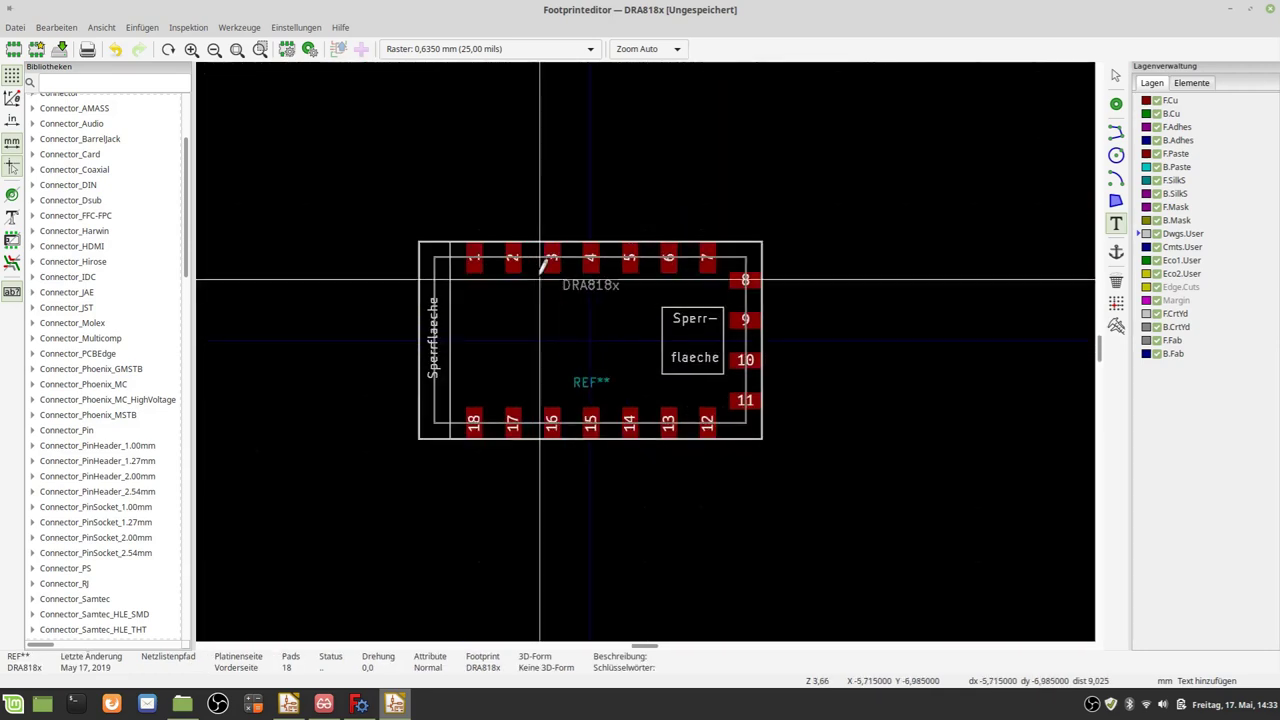
scroll(541, 265, "up", 2)
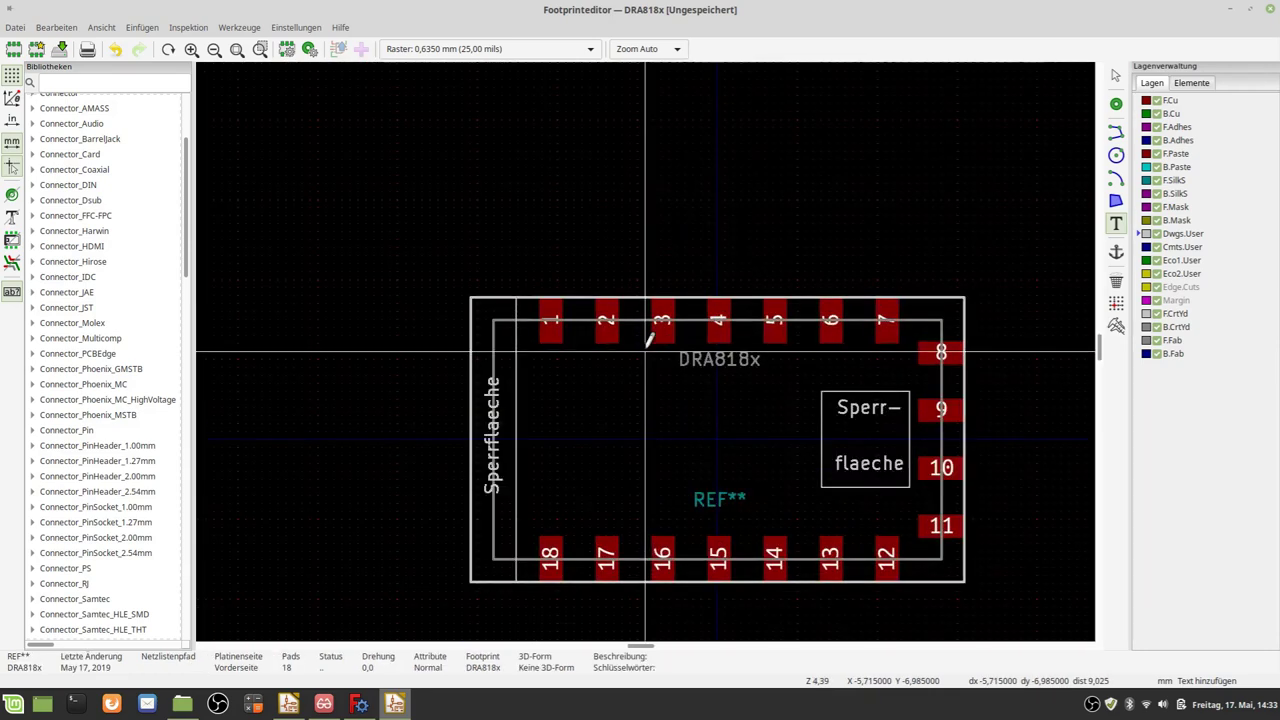
Switch to the F.SilkS layer with the graphic line tool and a 0,0500 mm grid.
left_click(1178, 186)
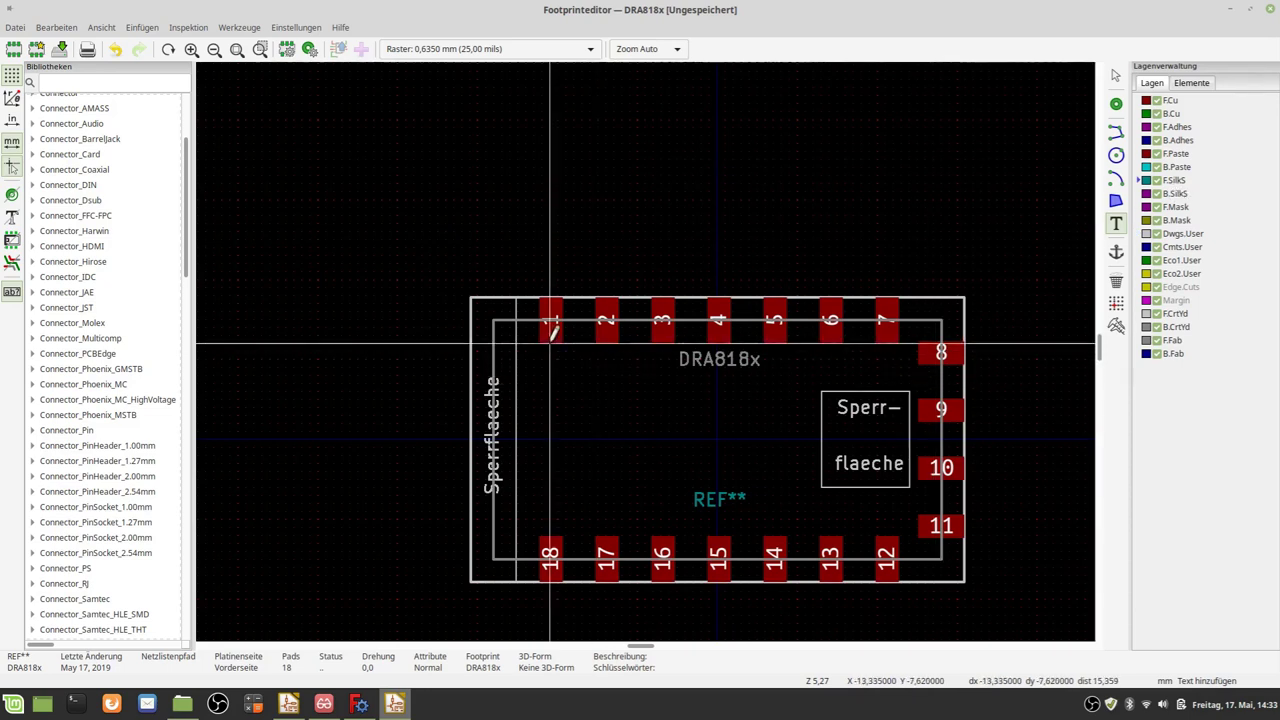
scroll(559, 321, "up", 3)
scroll(663, 337, "up", 2)
scroll(649, 337, "up", 1)
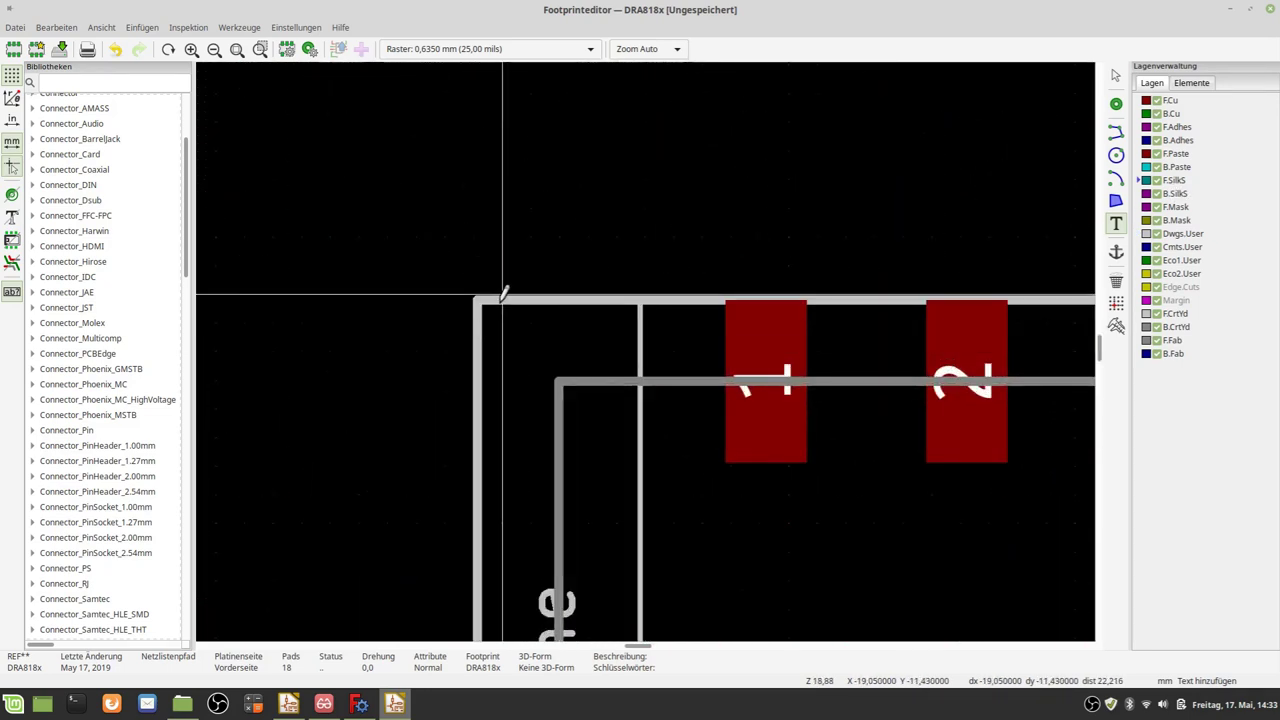
scroll(650, 340, "up", 2)
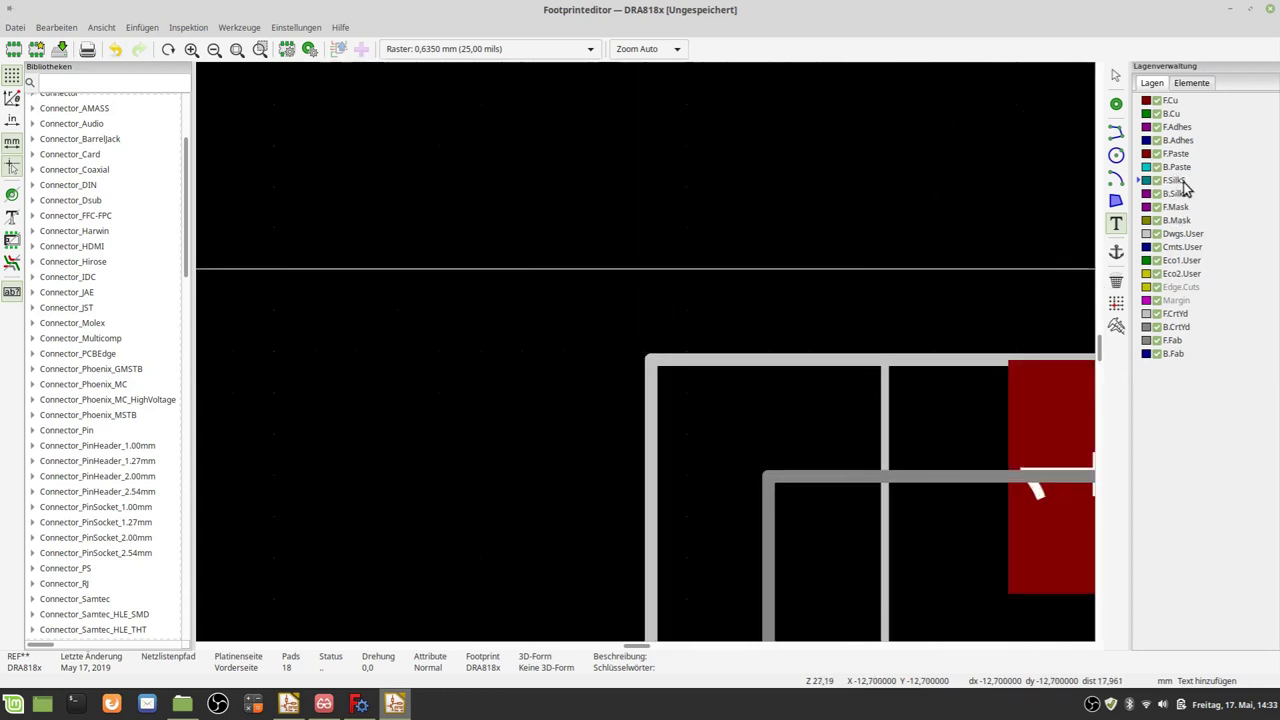
left_click(1116, 131)
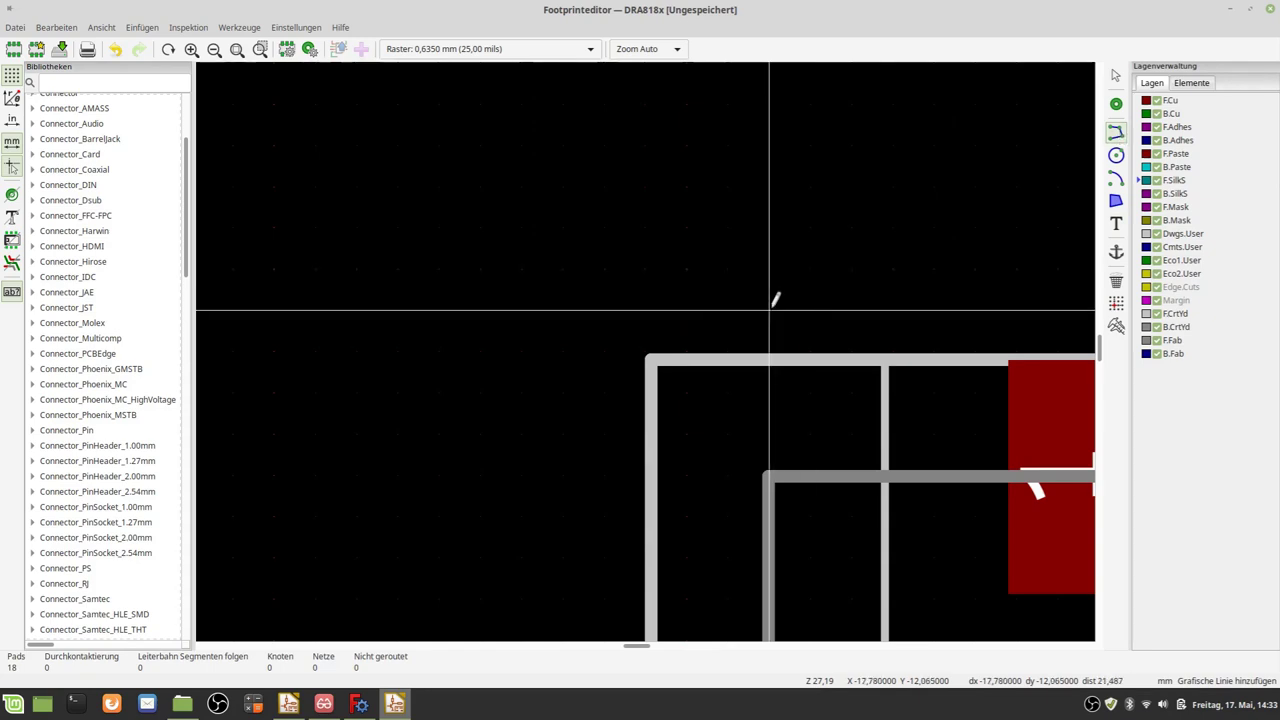
scroll(653, 352, "up", 2)
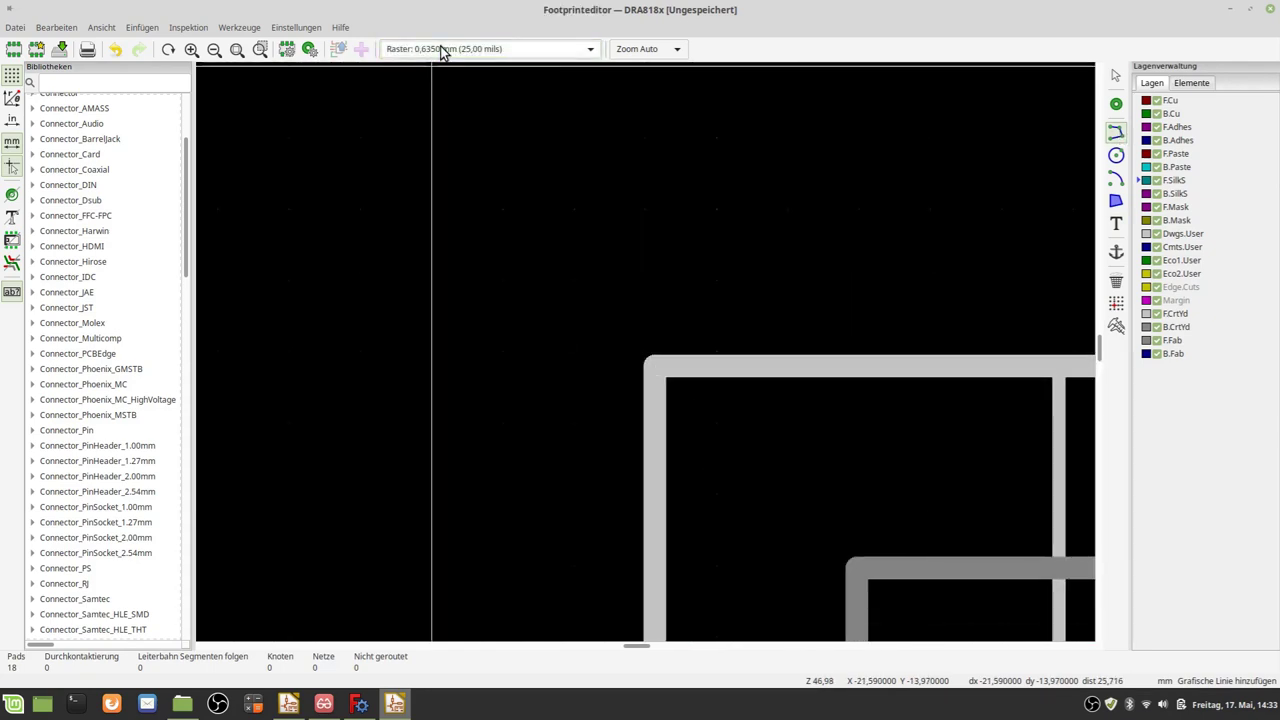
left_click(440, 48)
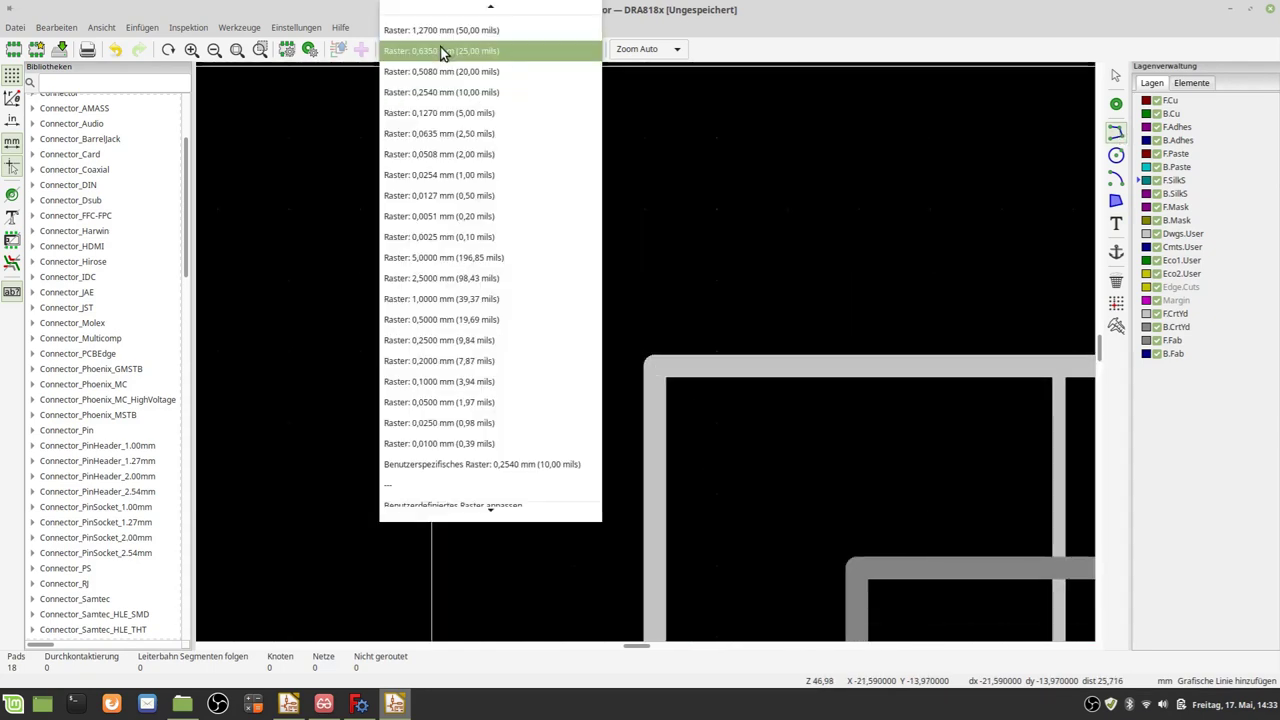
left_click(451, 402)
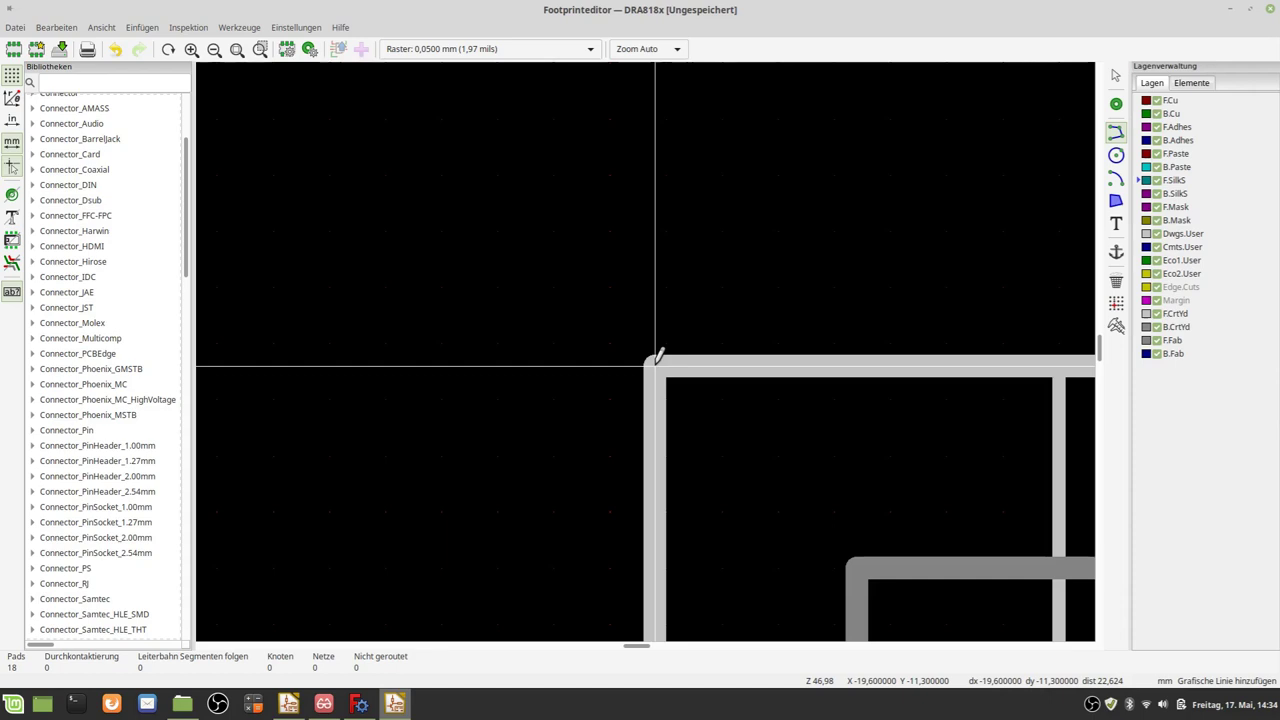
Start the silkscreen outline at the top-left corner and carry it to the lower-right corner.
left_click(655, 366)
scroll(660, 430, "down", 3)
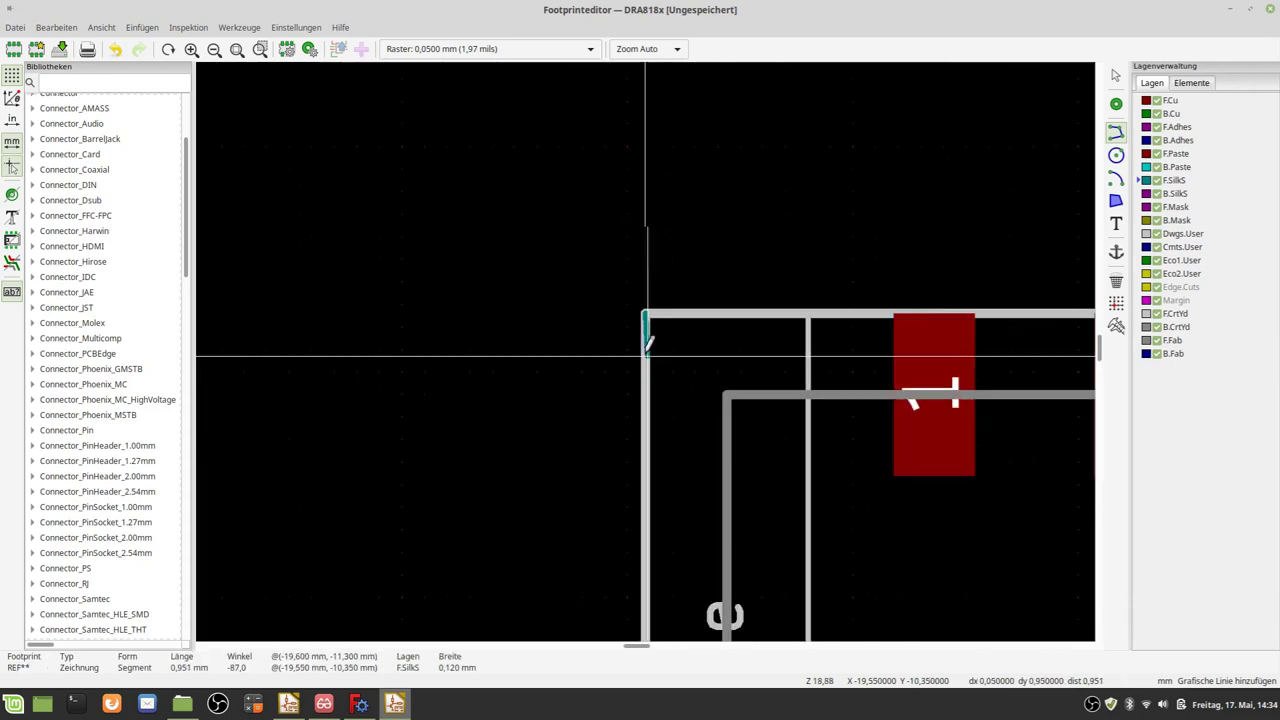
scroll(650, 350, "down", 2)
scroll(672, 553, "down", 3)
scroll(614, 437, "up", 2)
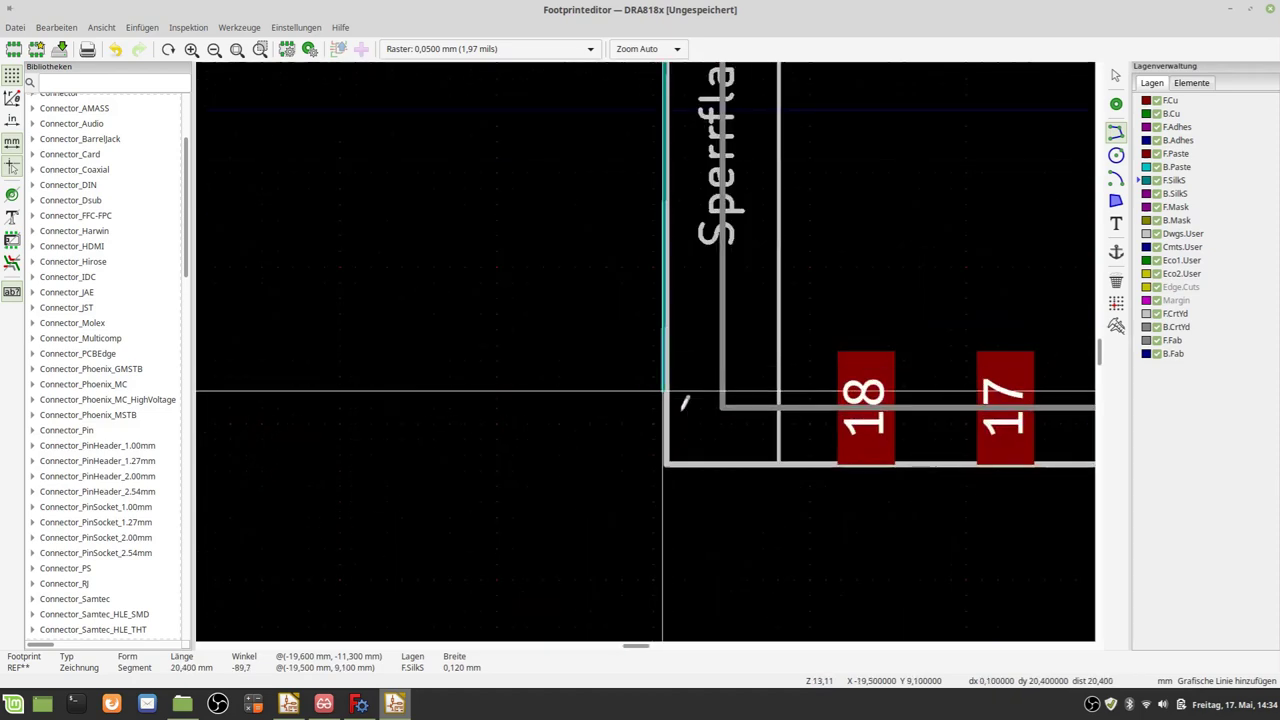
scroll(683, 403, "up", 3)
scroll(645, 352, "up", 2)
scroll(650, 362, "up", 1)
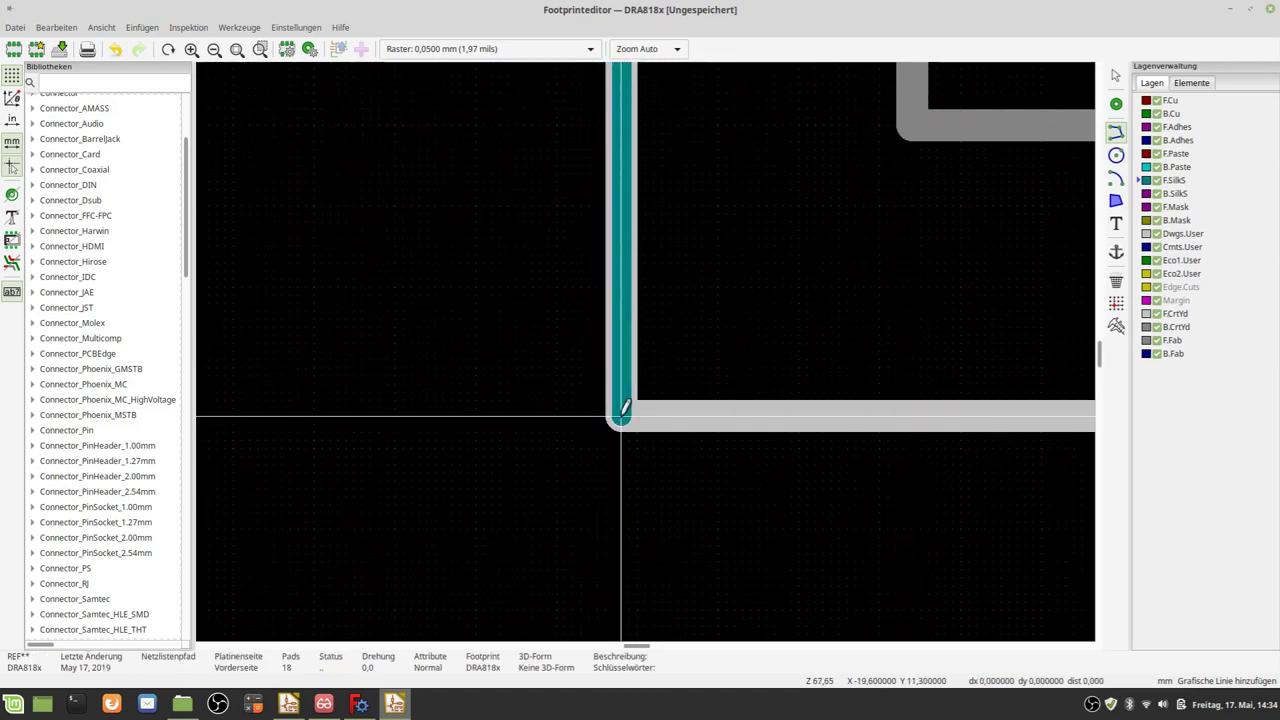
scroll(622, 415, "down", 2)
scroll(650, 350, "down", 2)
scroll(645, 350, "down", 2)
scroll(650, 350, "down", 2)
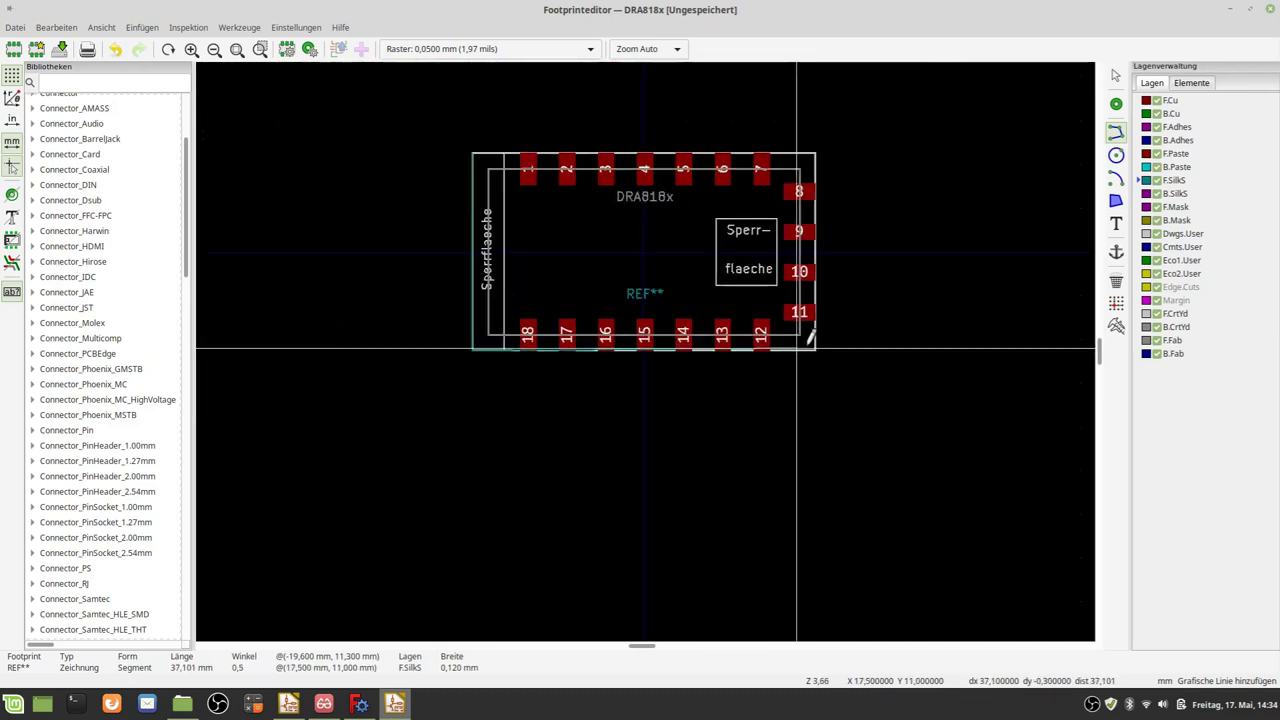
scroll(808, 351, "up", 2)
scroll(651, 348, "up", 1)
scroll(651, 348, "up", 2)
scroll(648, 345, "up", 3)
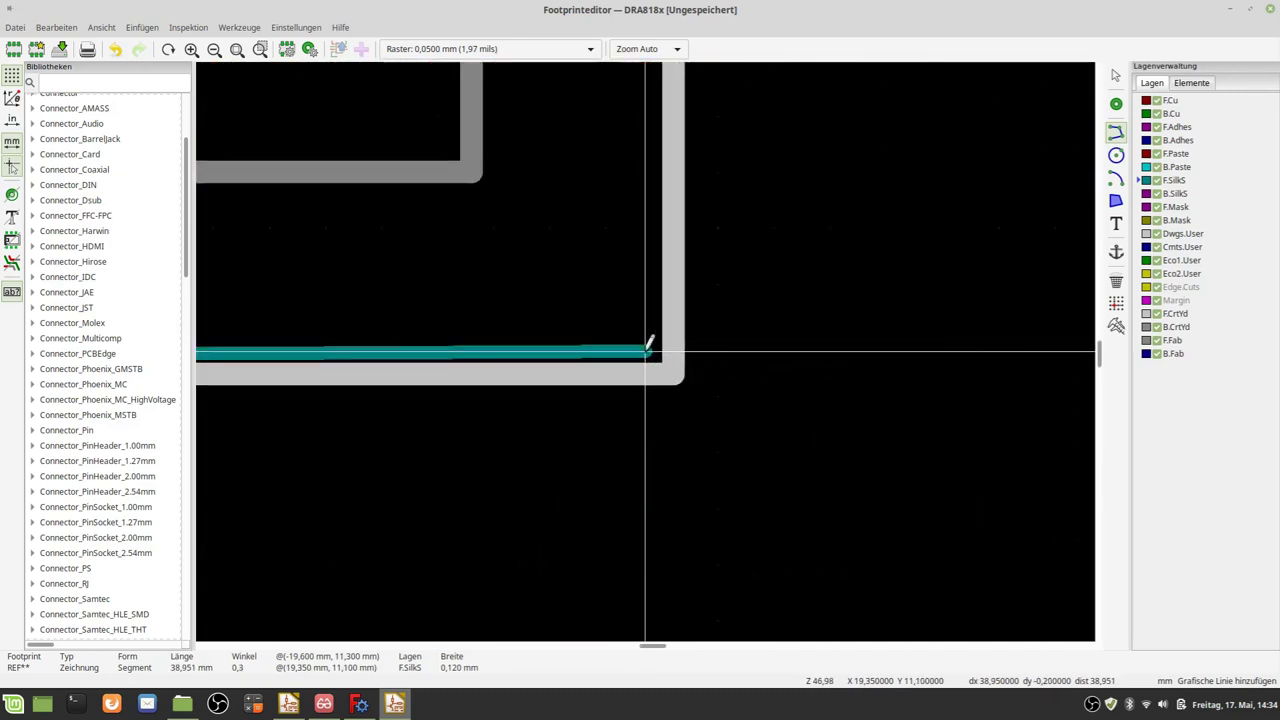
scroll(652, 338, "up", 2)
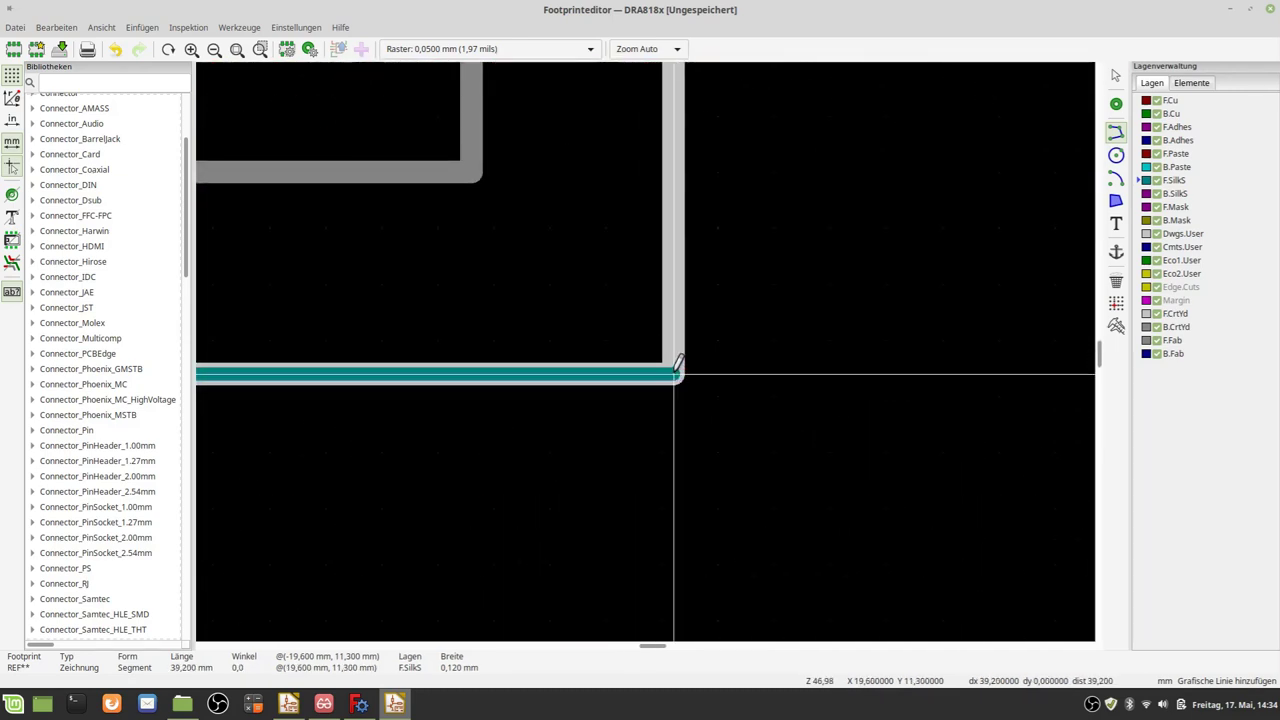
left_click(674, 374)
Continue the outline through the upper-right corner and close it at the starting corner.
scroll(674, 340, "down", 3)
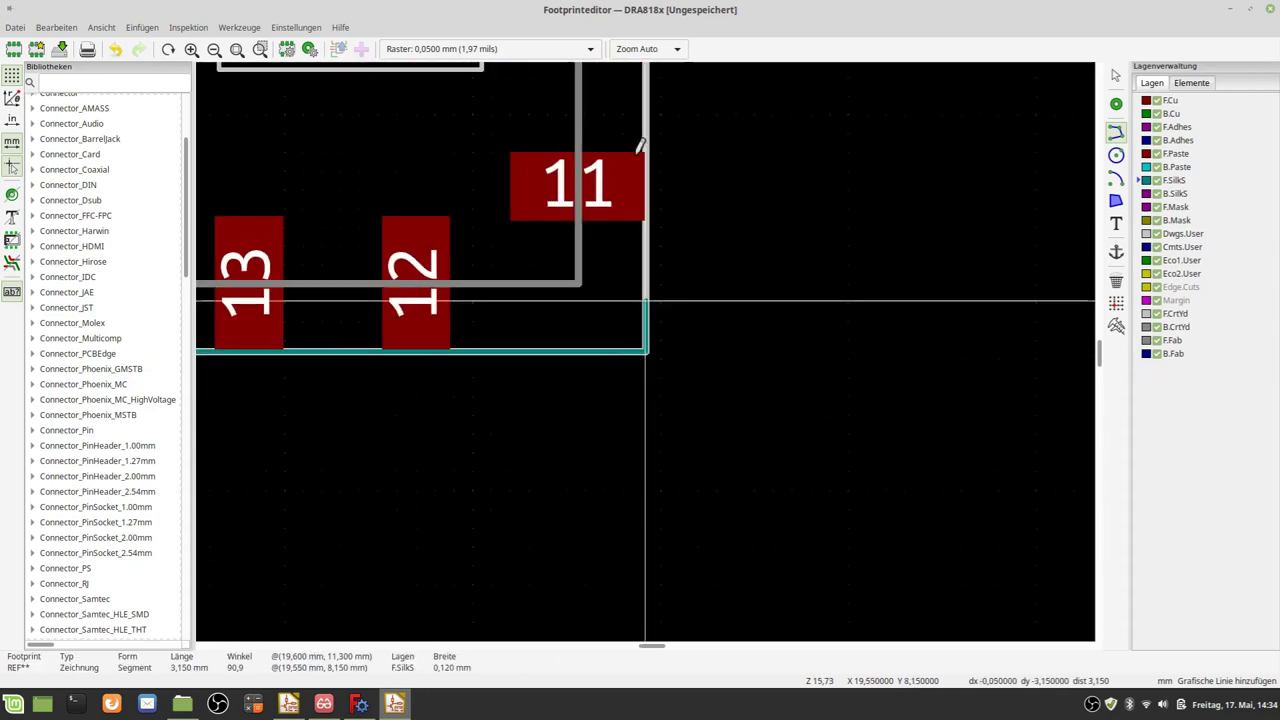
scroll(660, 320, "down", 2)
scroll(650, 265, "down", 2)
scroll(645, 300, "up", 2)
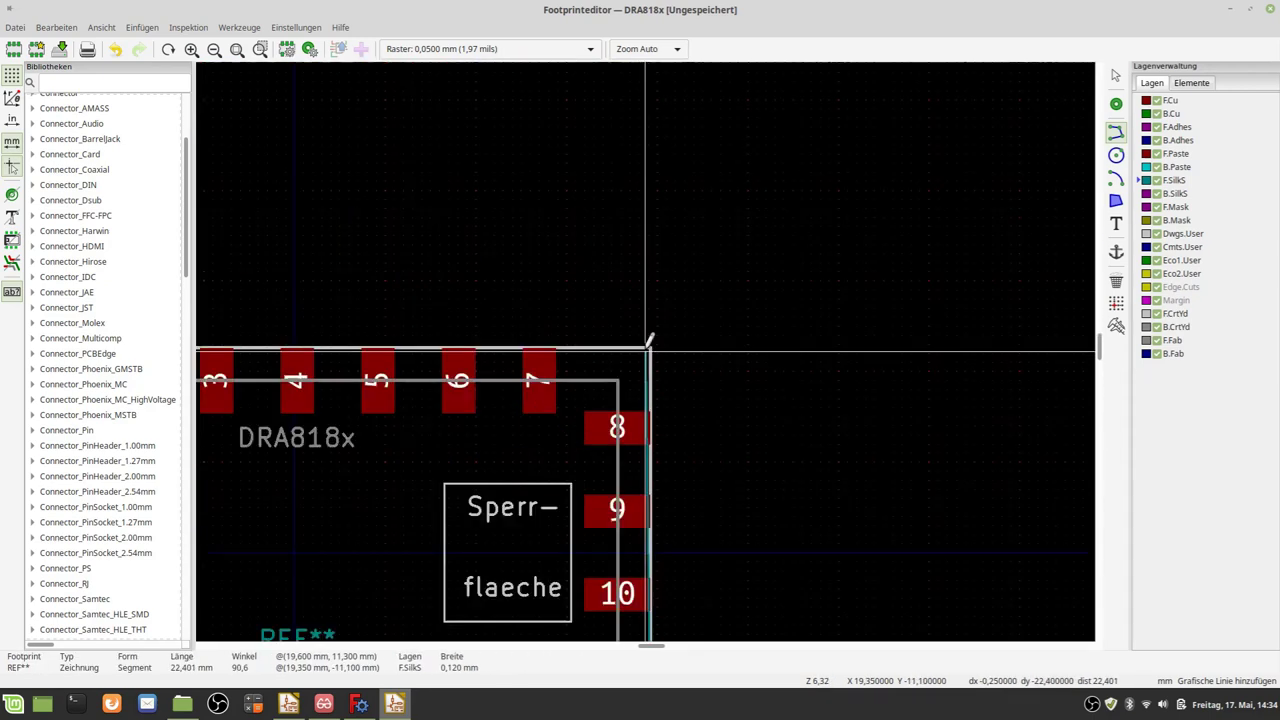
scroll(648, 340, "up", 2)
scroll(655, 330, "up", 2)
scroll(659, 326, "up", 2)
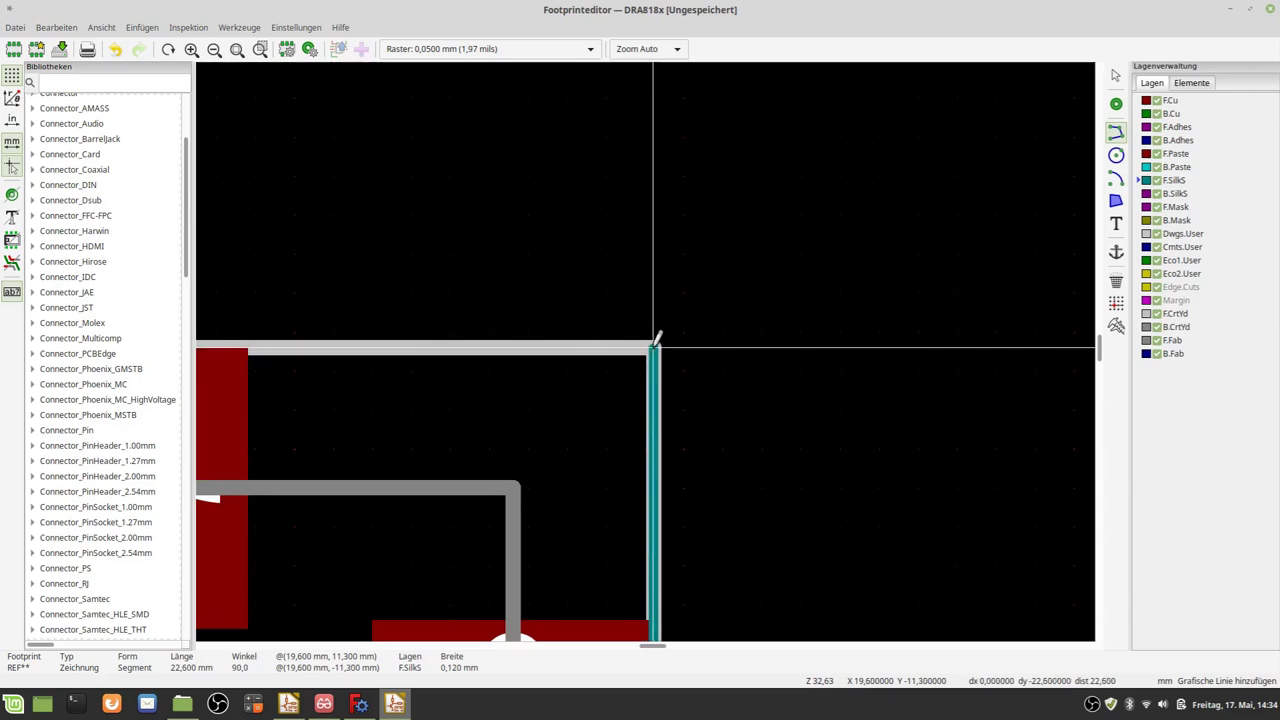
left_click(655, 345)
scroll(655, 345, "down", 4)
scroll(650, 348, "down", 5)
scroll(277, 386, "up", 2)
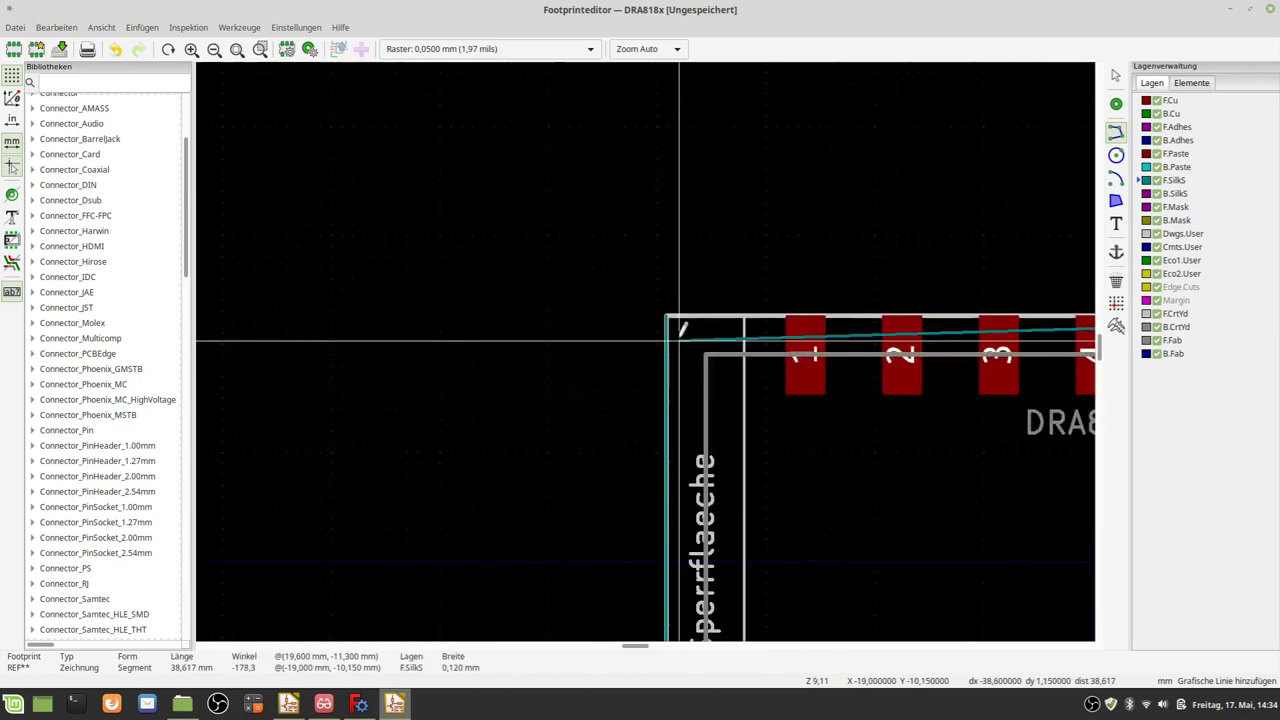
scroll(679, 340, "up", 3)
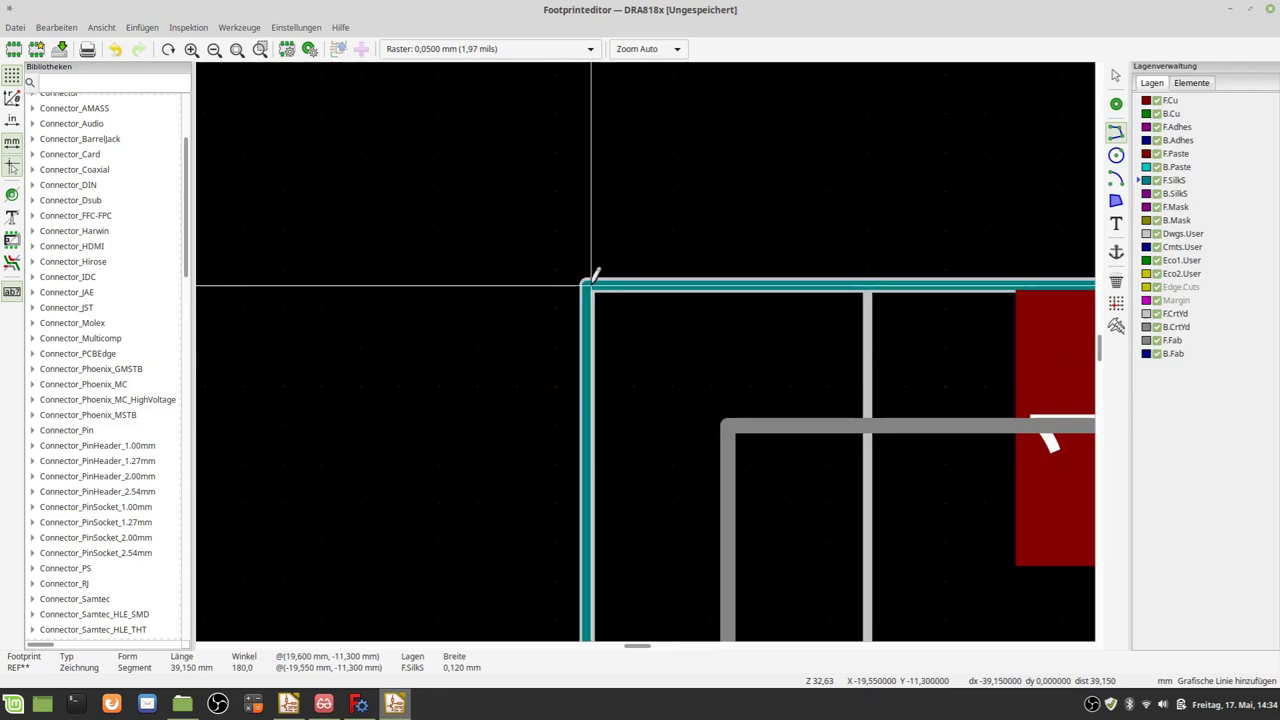
left_click(587, 285)
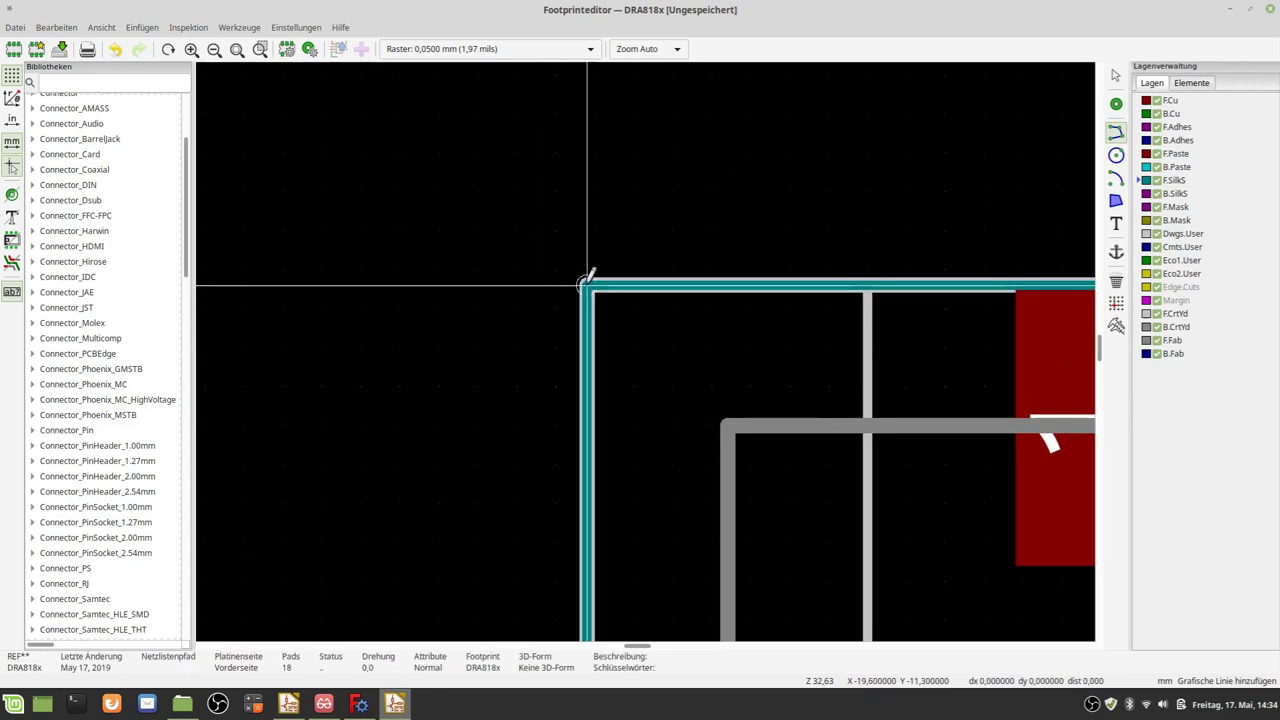
scroll(630, 330, "down", 2)
scroll(670, 380, "down", 1)
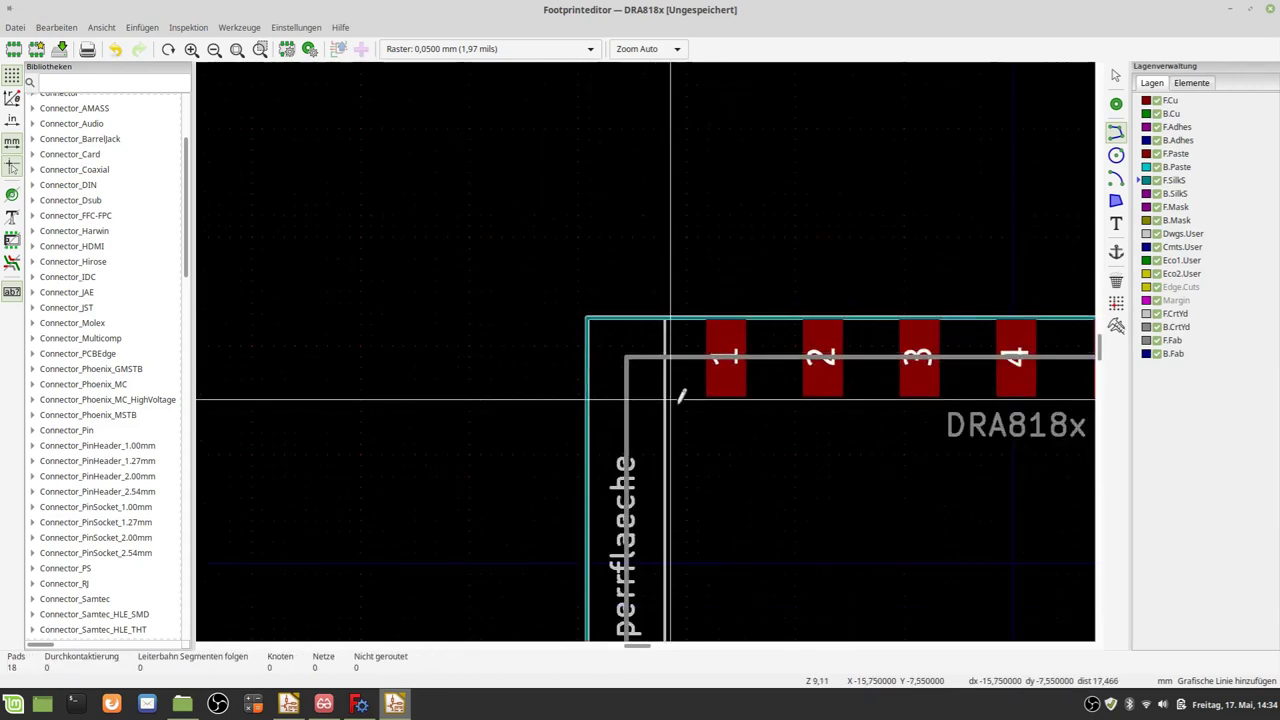
scroll(700, 385, "down", 1)
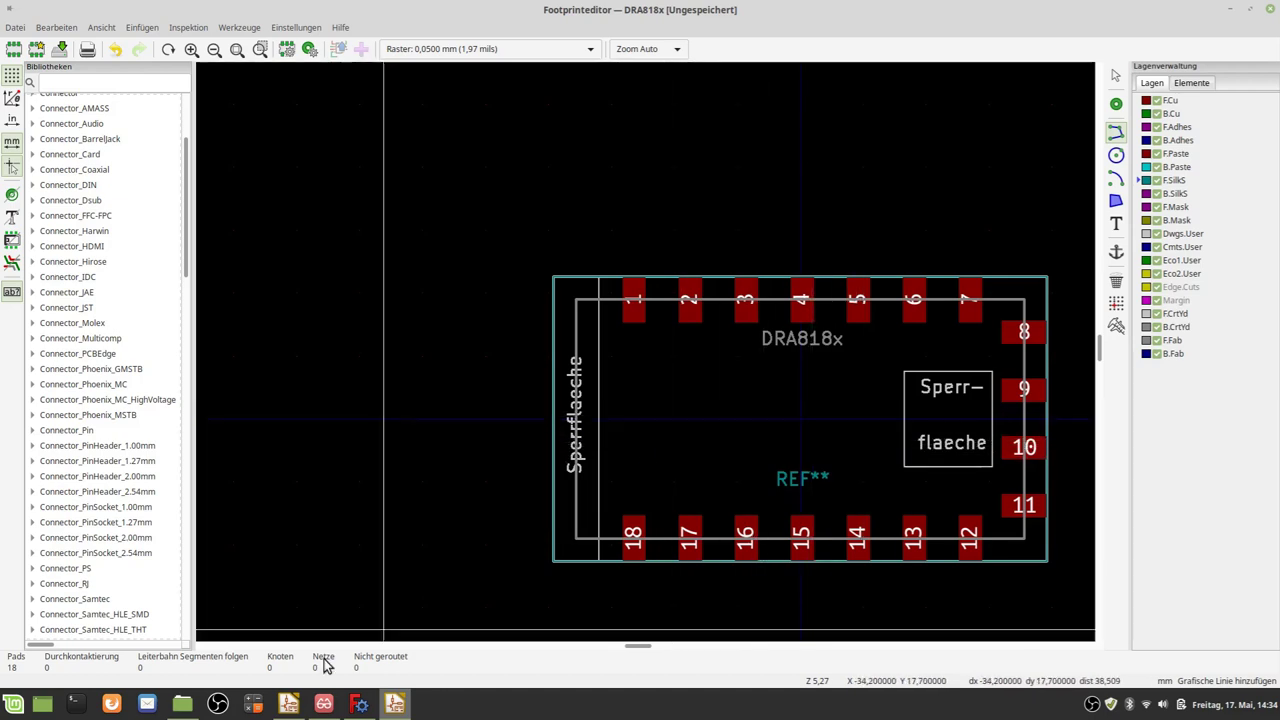
left_click(322, 706)
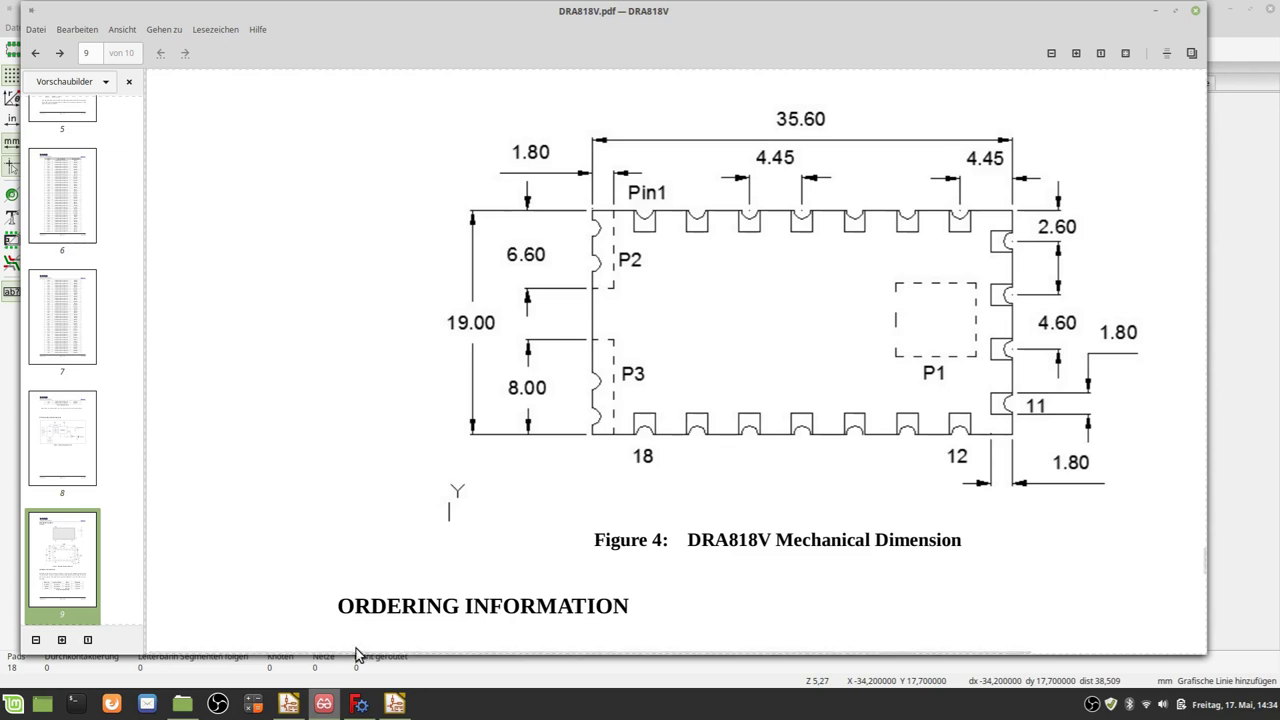
left_click(403, 710)
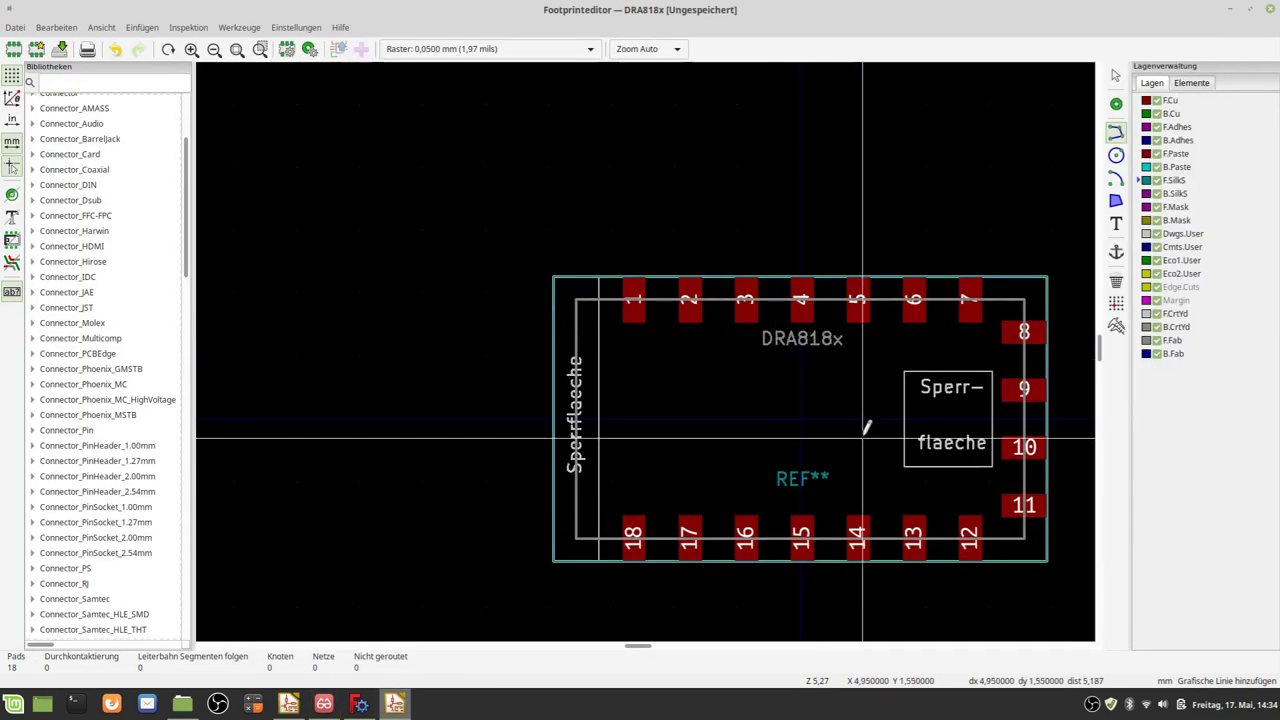
Open the footprint save dialog and enlarge it to browse the library list.
middle_click_drag(866, 427, 649, 340)
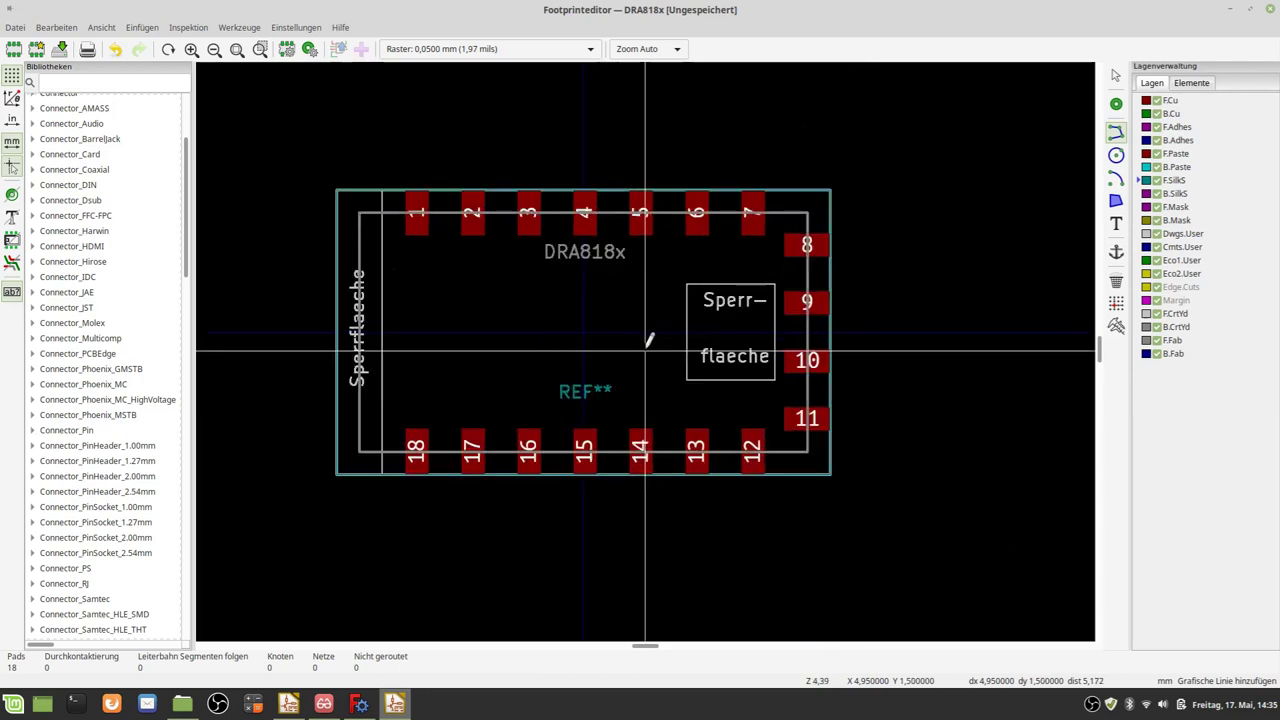
left_click(62, 52)
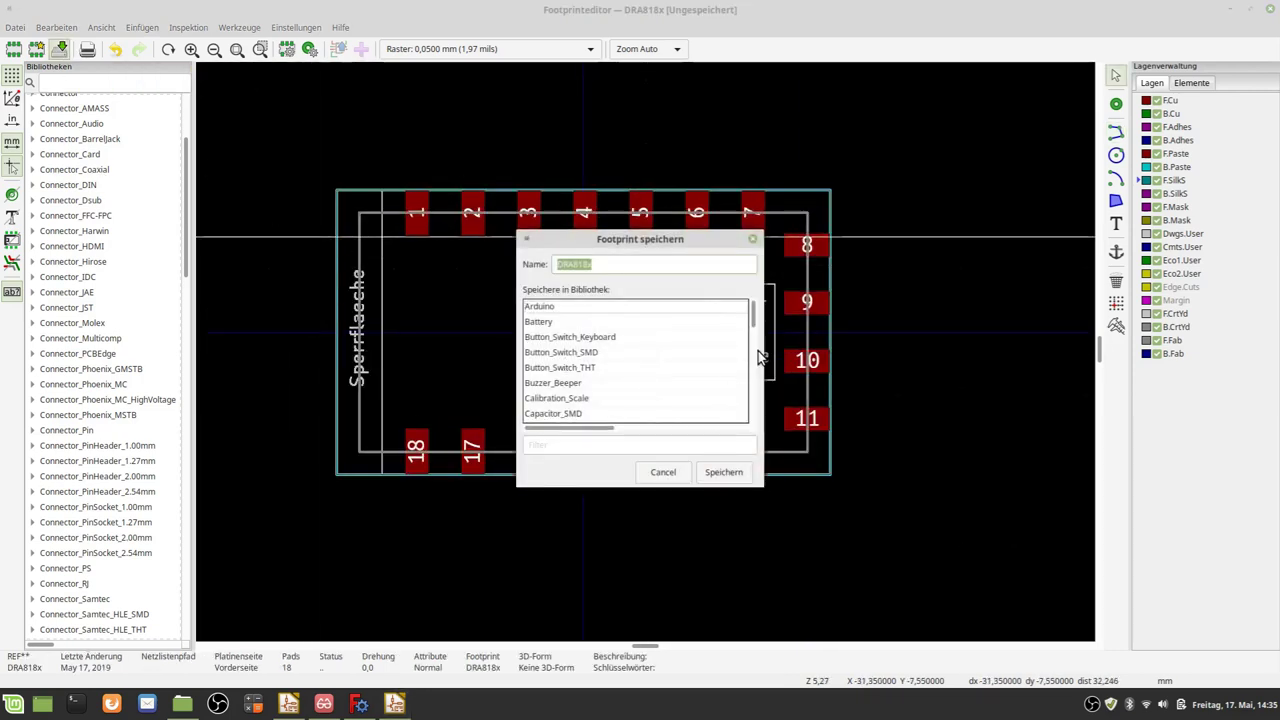
left_click_drag(762, 486, 996, 652)
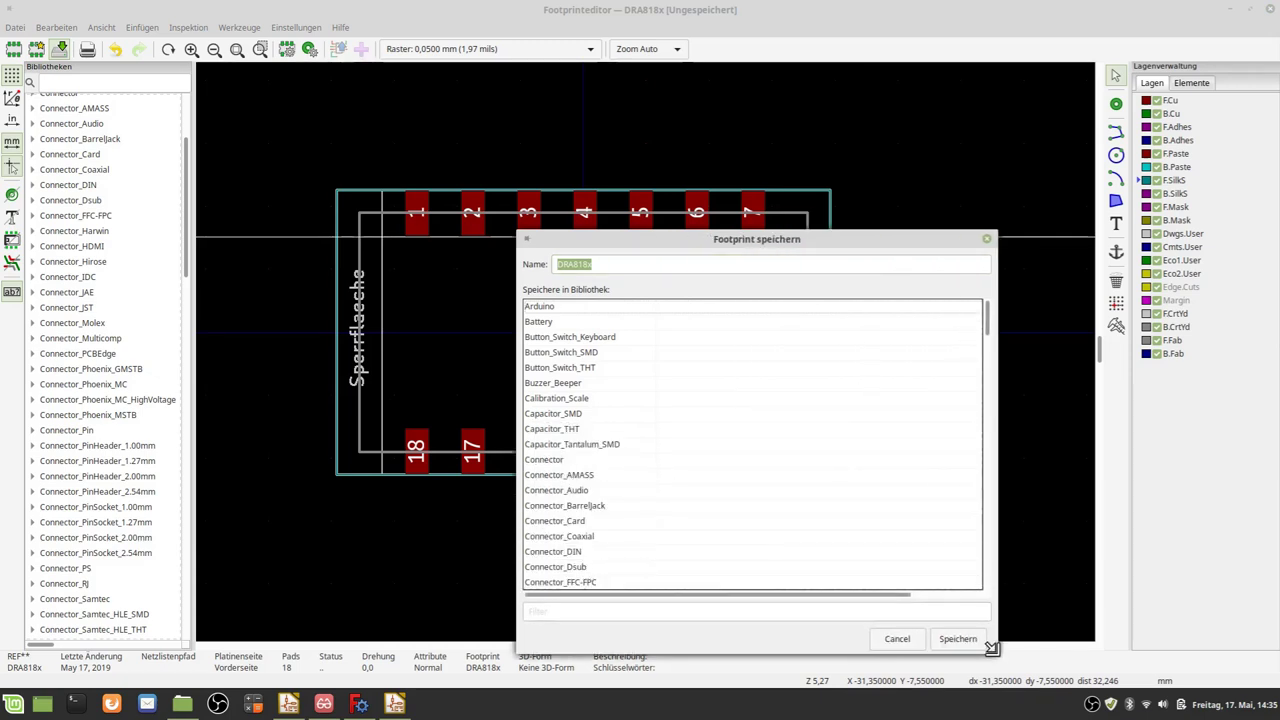
scroll(783, 416, "down", 5)
scroll(765, 457, "down", 5)
scroll(765, 457, "down", 5)
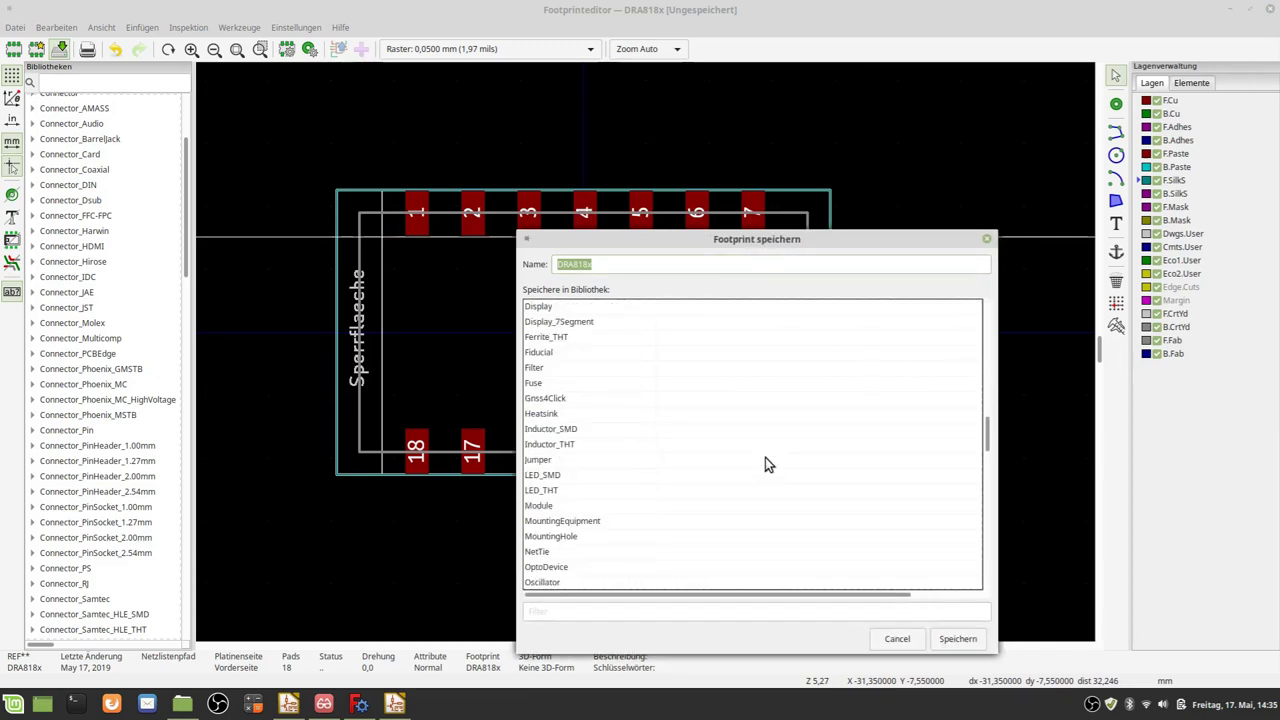
scroll(765, 457, "down", 5)
scroll(765, 462, "down", 3)
scroll(765, 462, "down", 5)
scroll(765, 462, "down", 5)
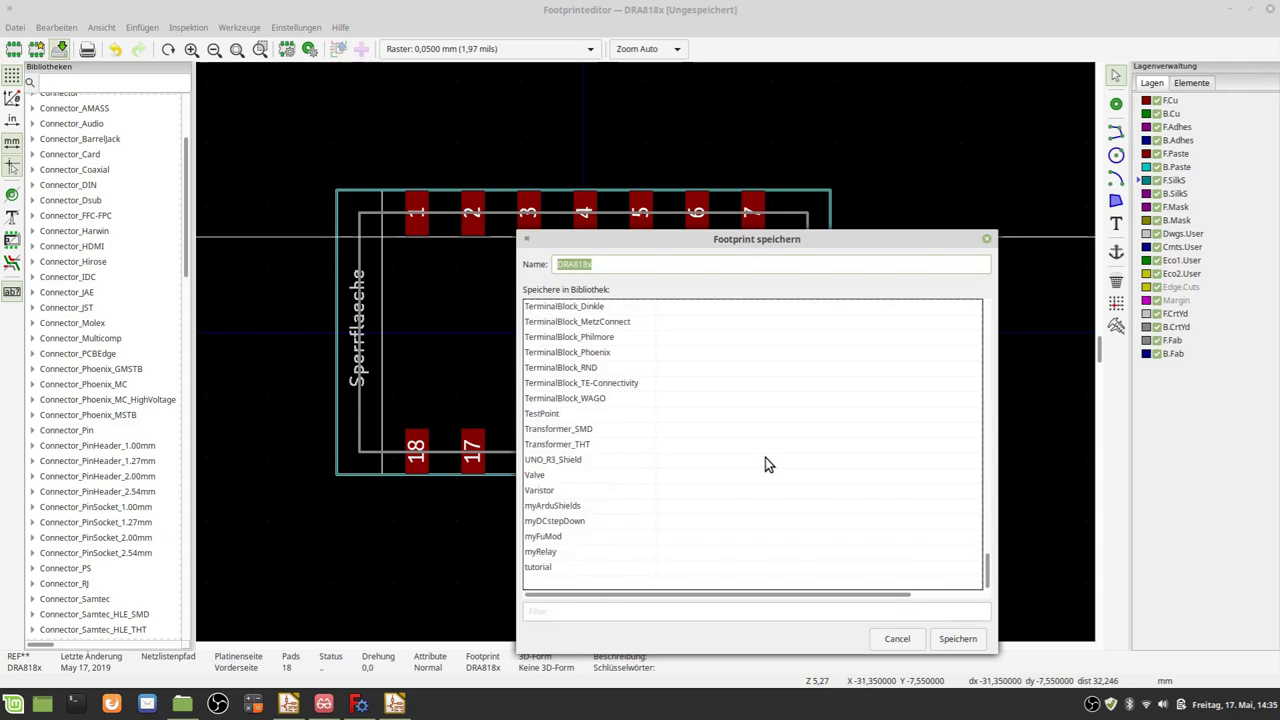
Choose myFuMod as the destination and confirm Überschreiben to replace the stored DRA818x.
left_click(560, 536)
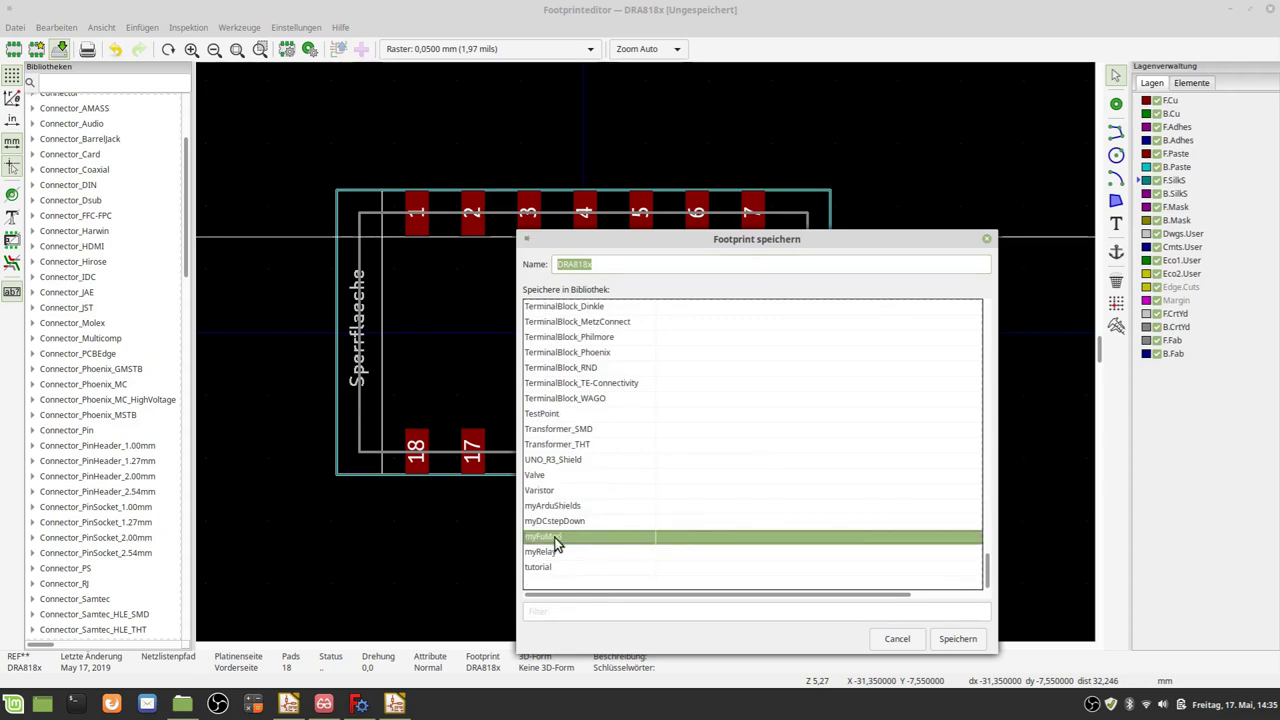
double_click(554, 537)
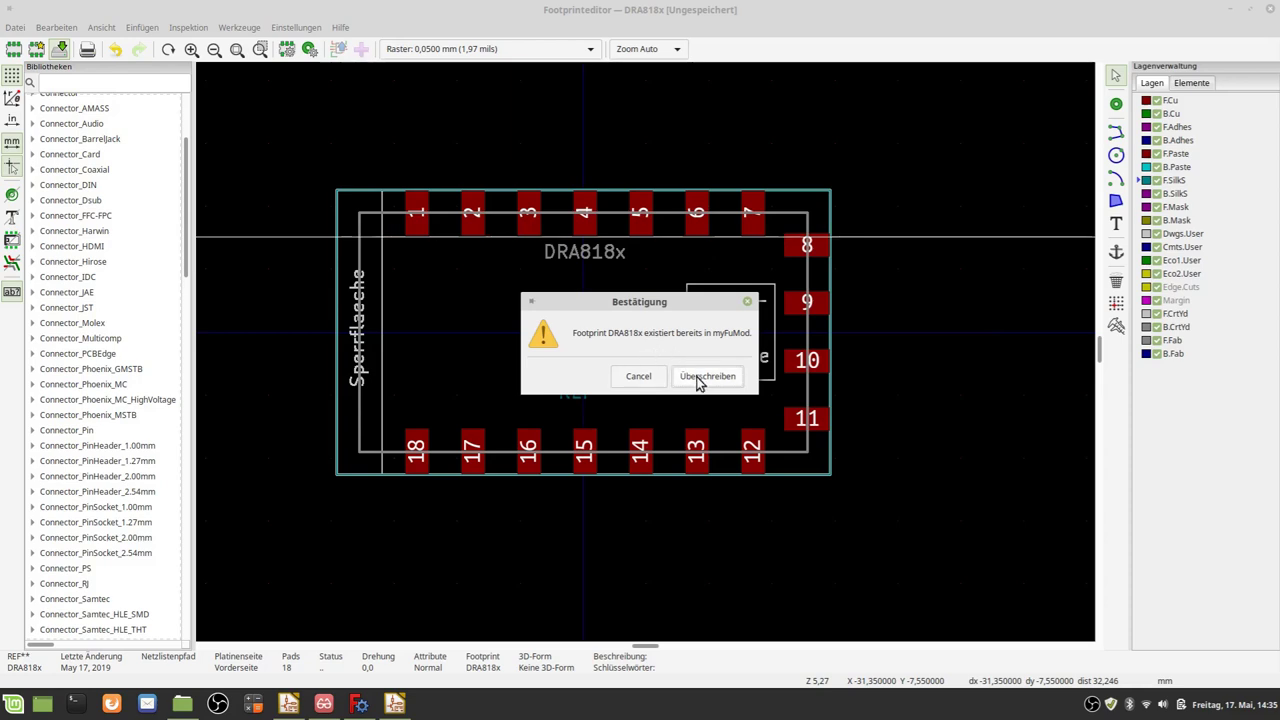
left_click(707, 376)
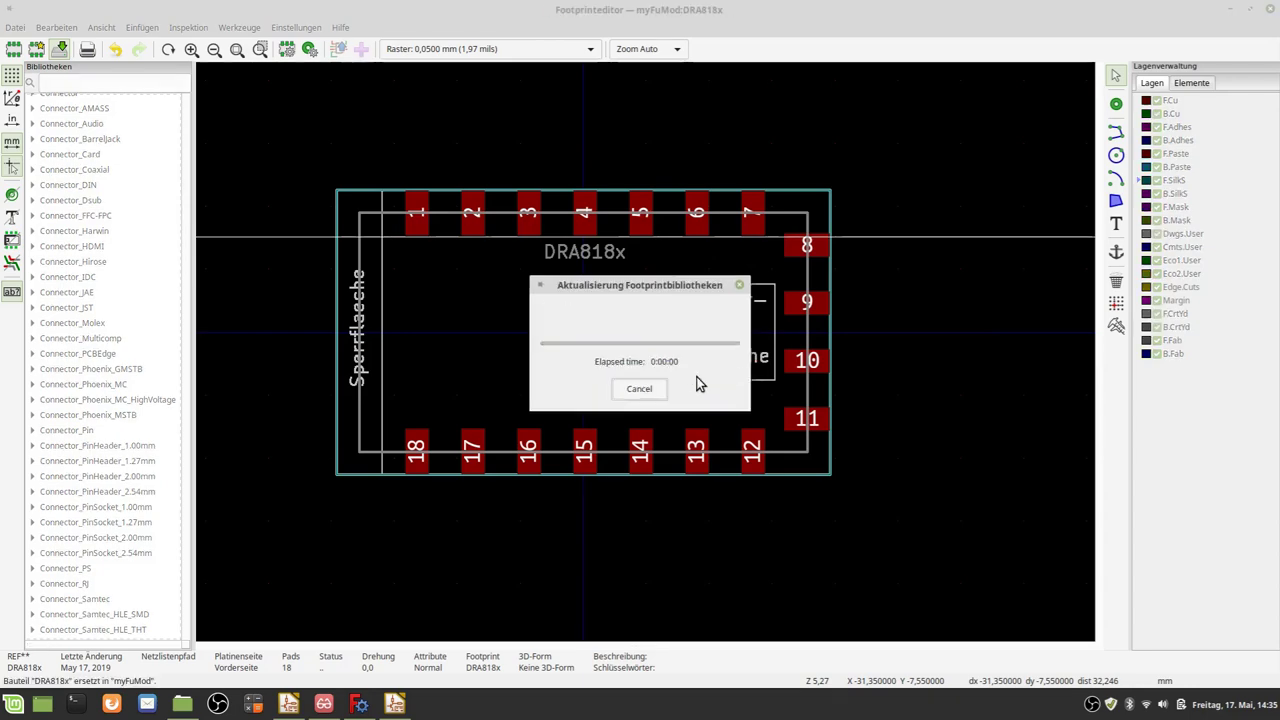
scroll(246, 403, "down", 2)
scroll(693, 355, "up", 2)
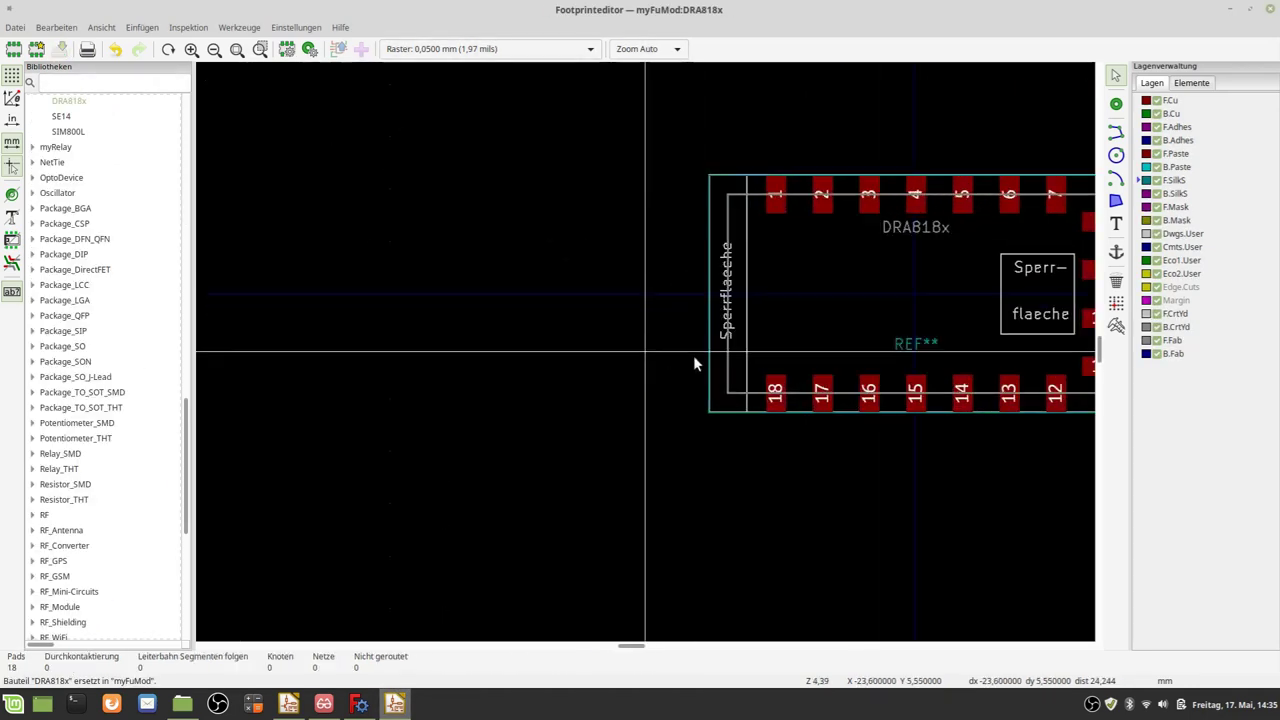